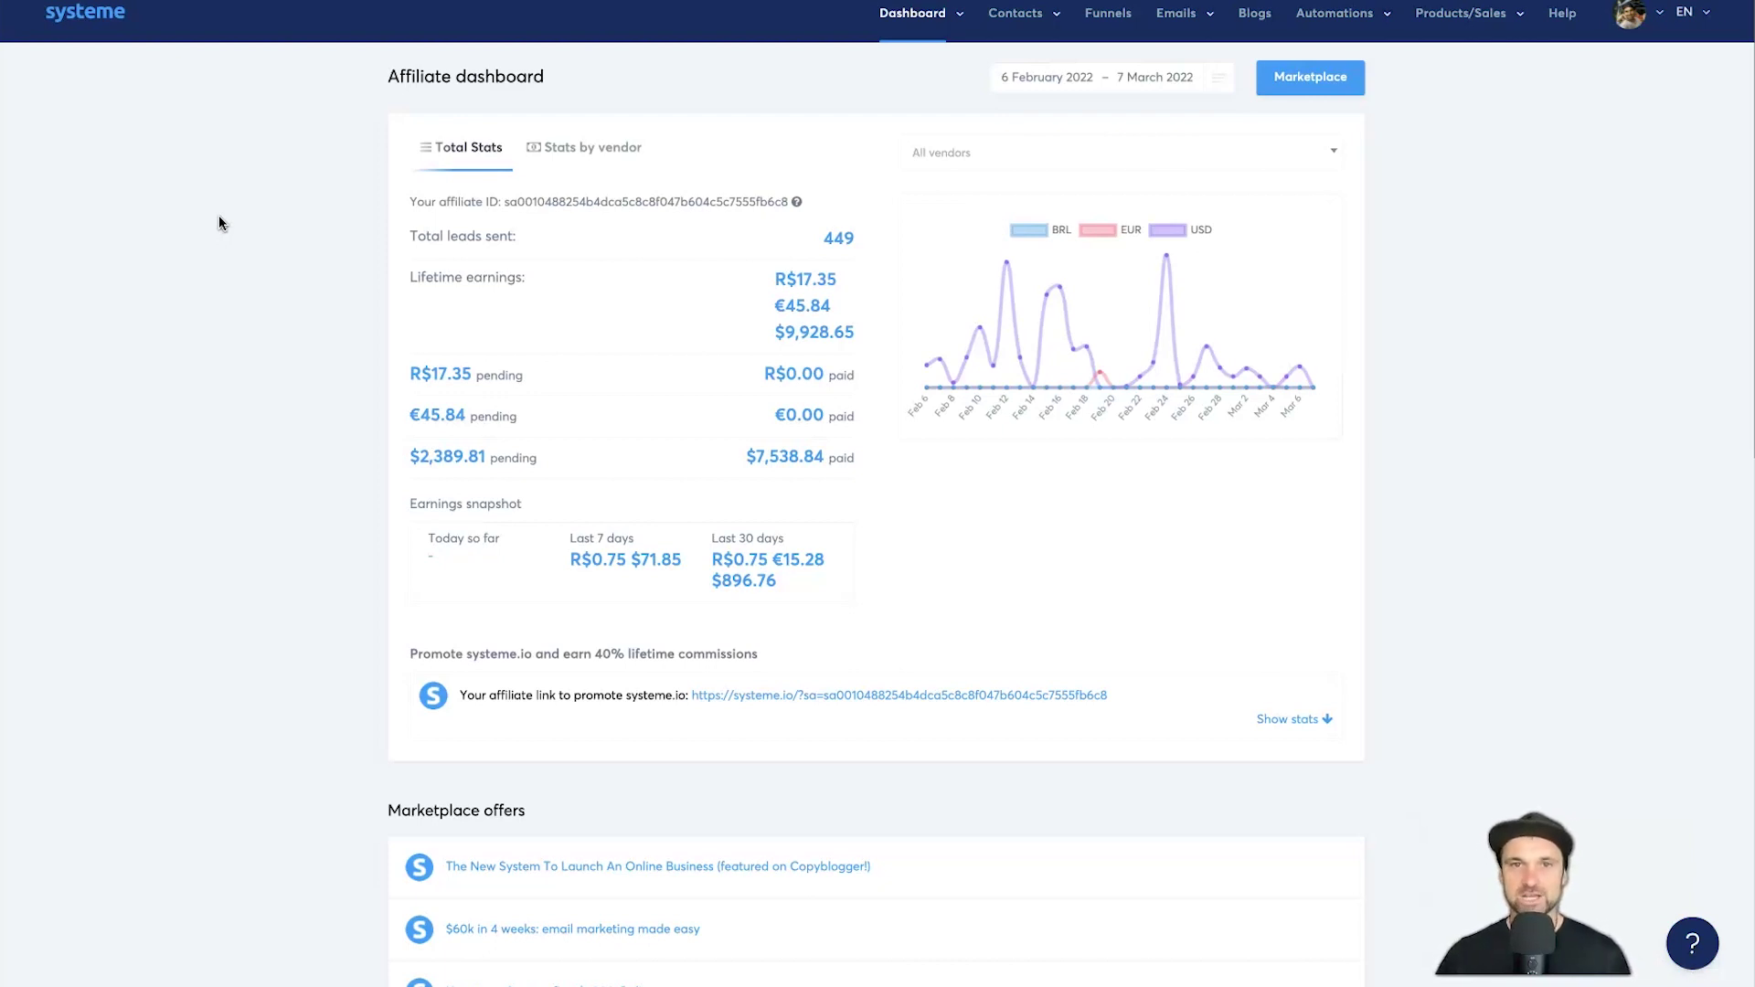
Step: Start a new email campaign and name it "YouTube Email Sequence"
mouse_move(1181, 13)
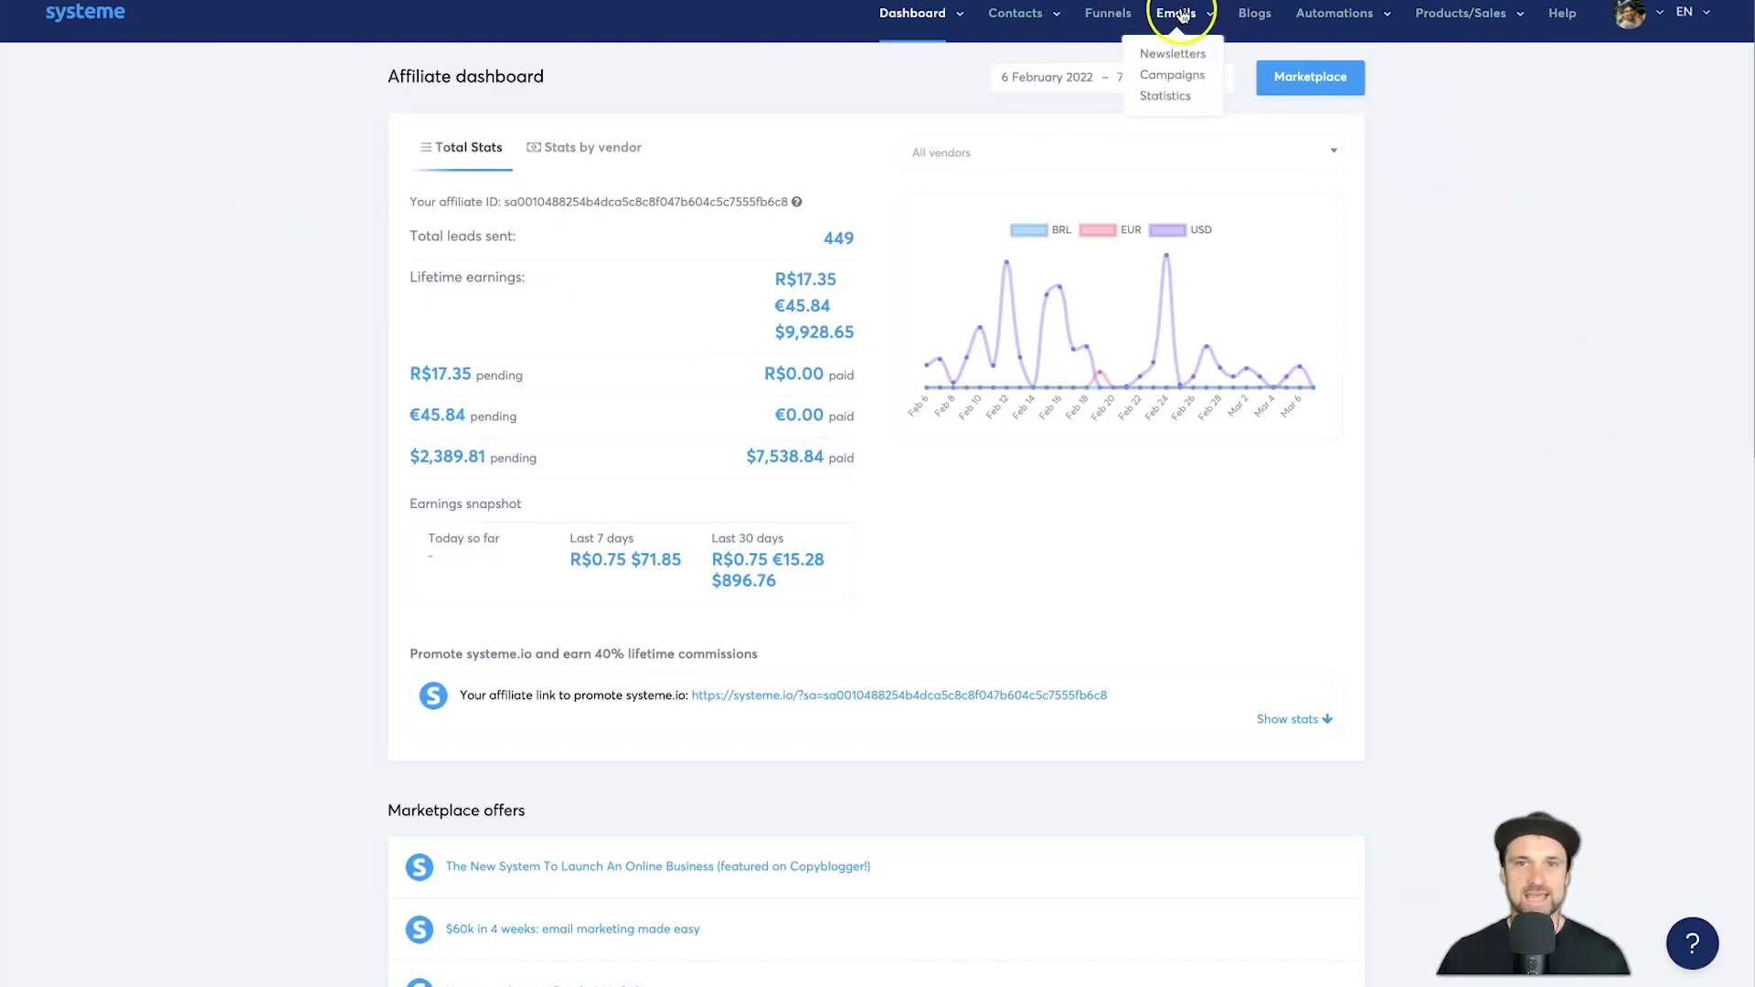
left_click(1182, 79)
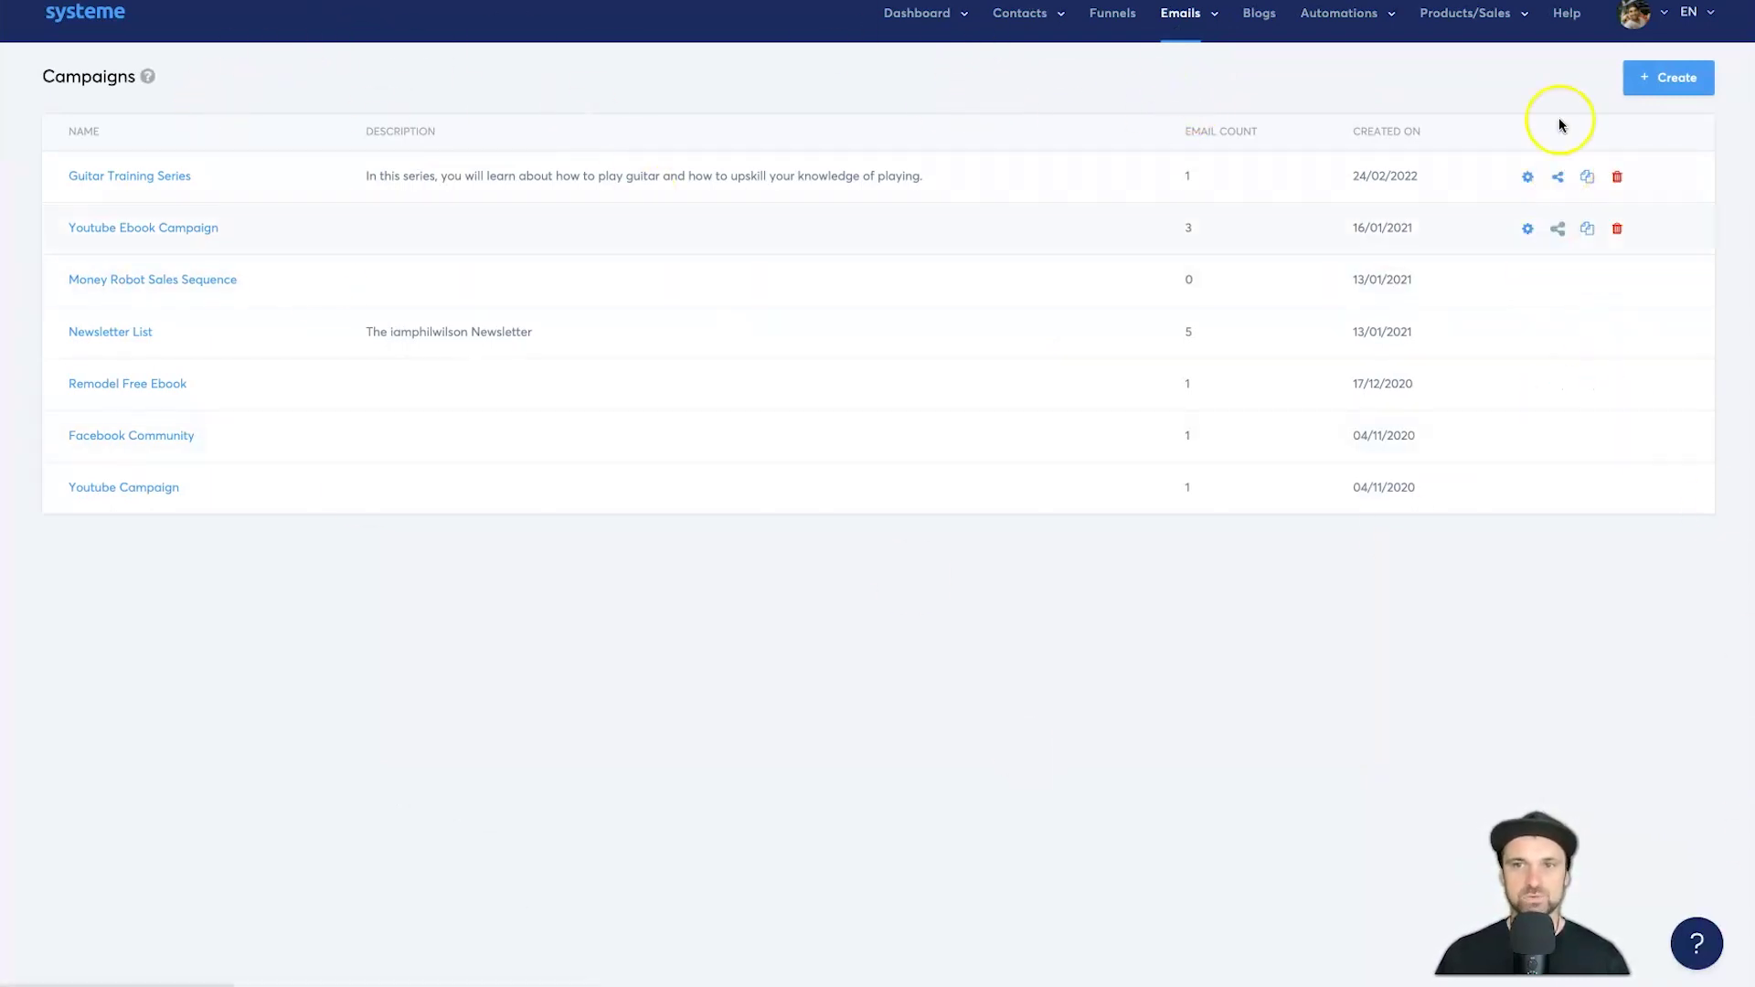
left_click(1660, 80)
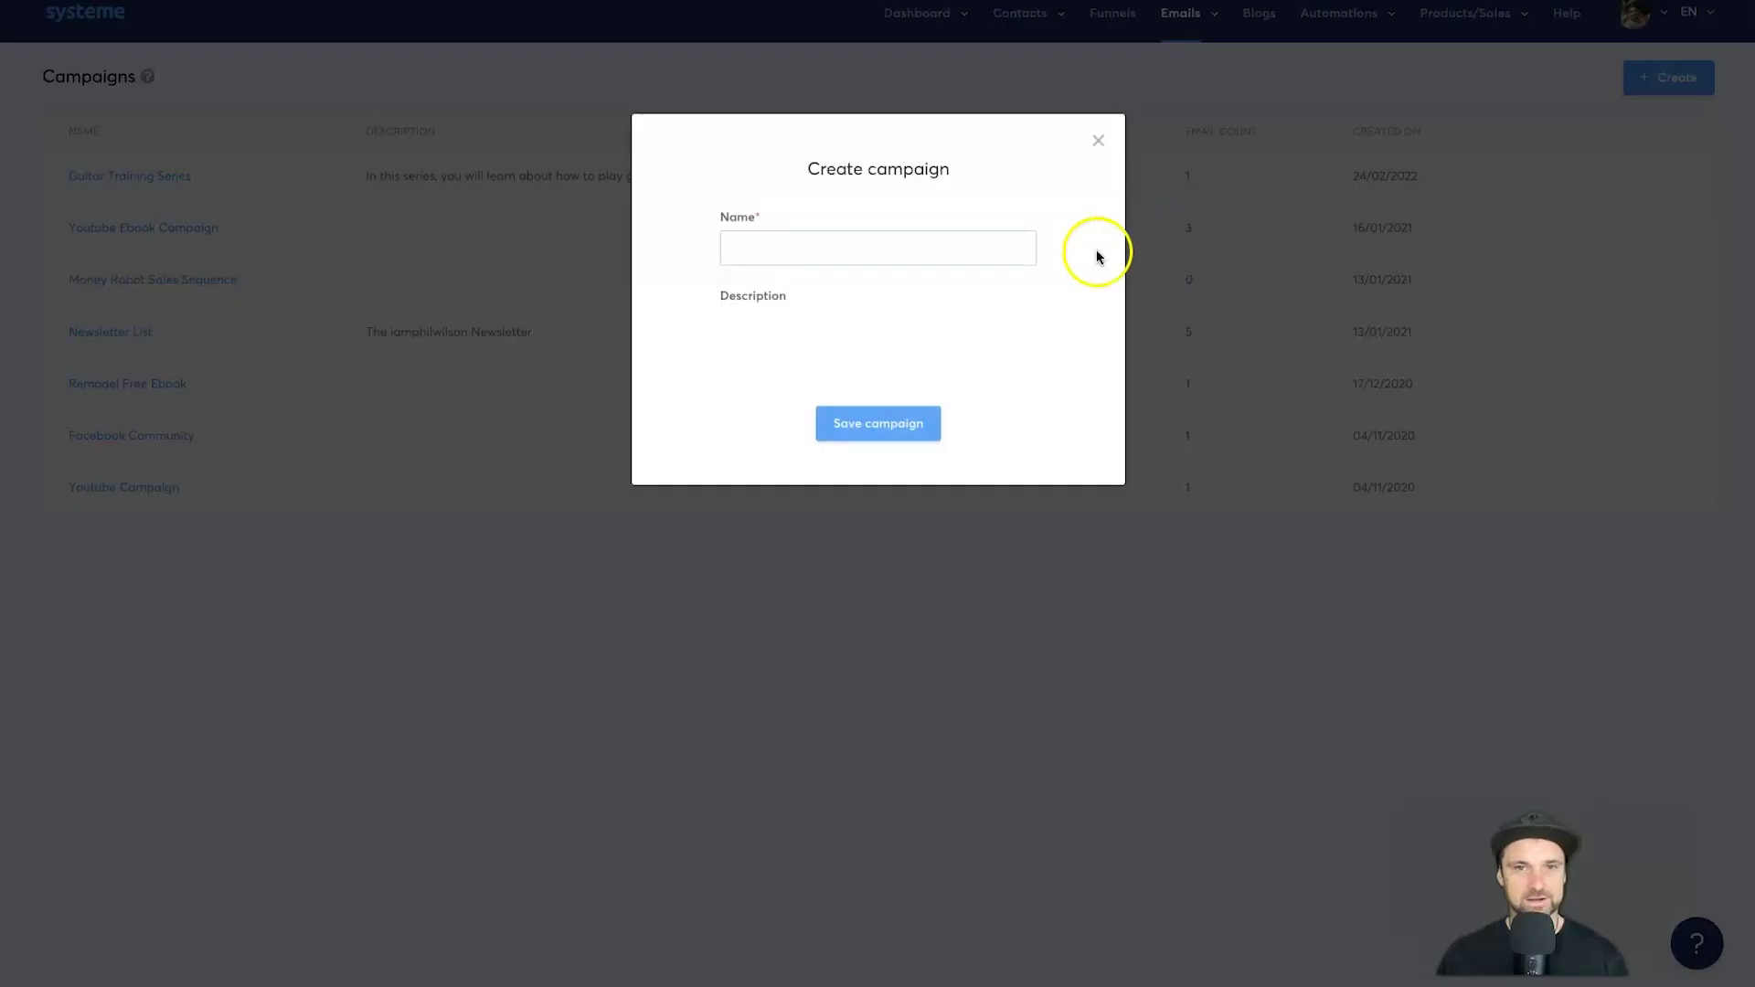
left_click(927, 243)
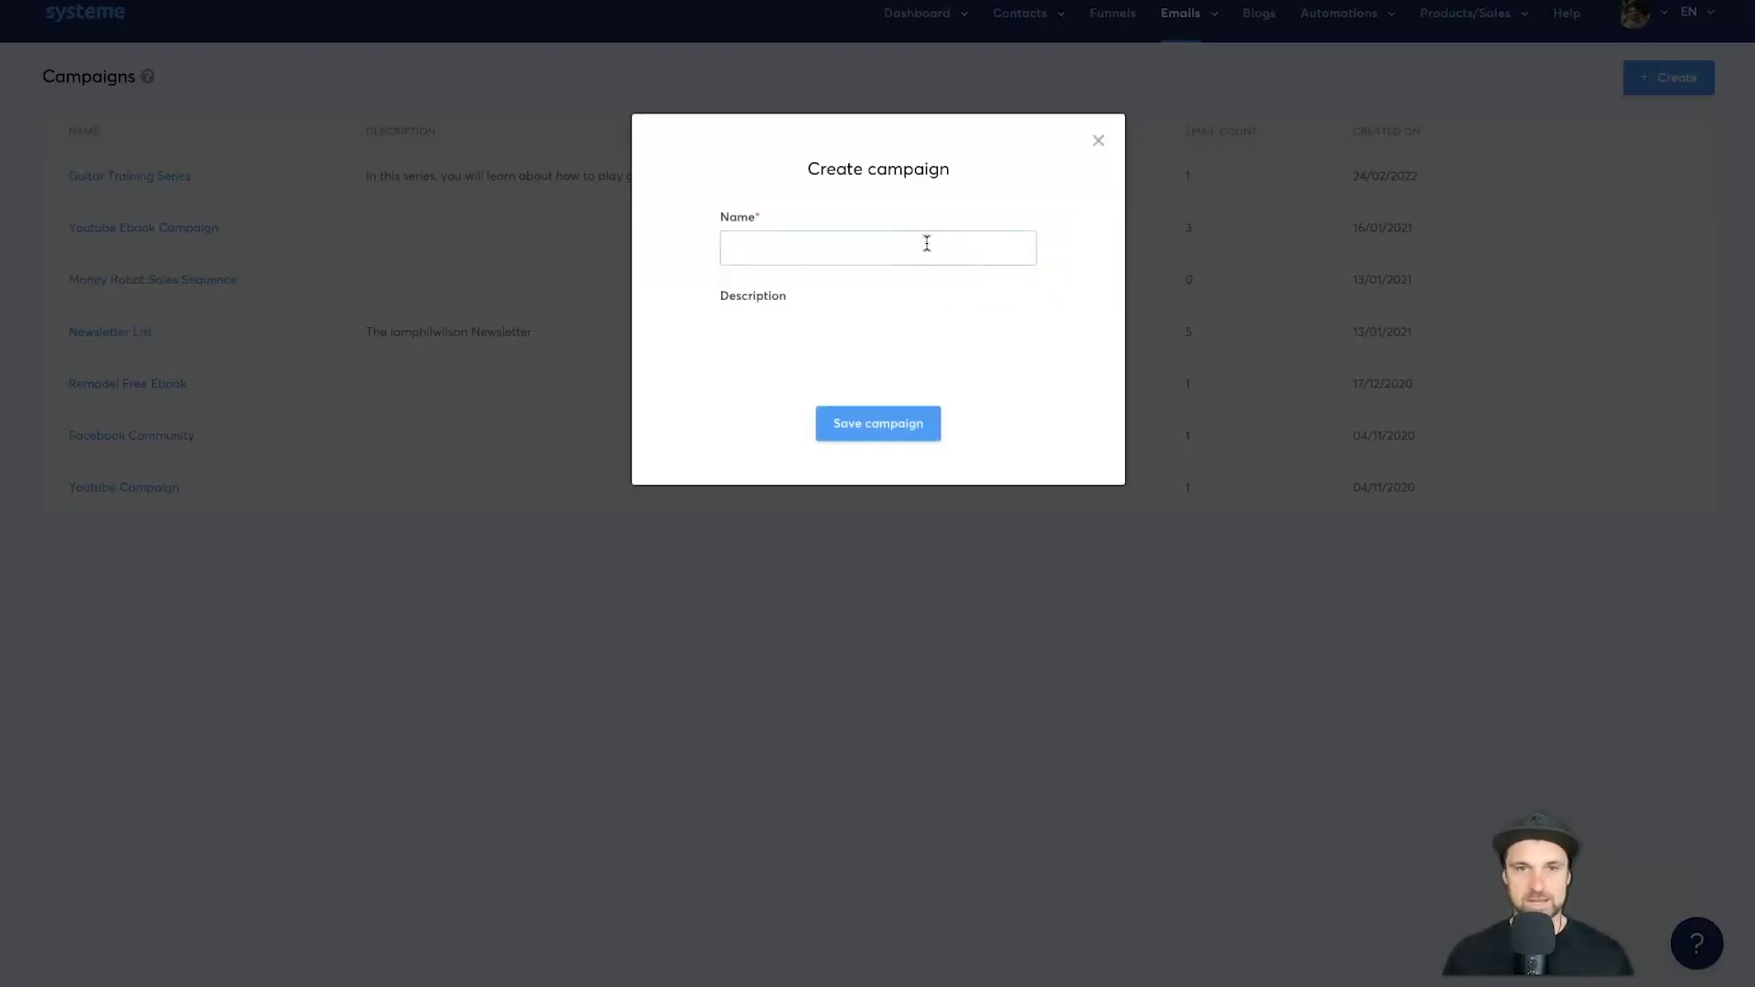
type("YouTube")
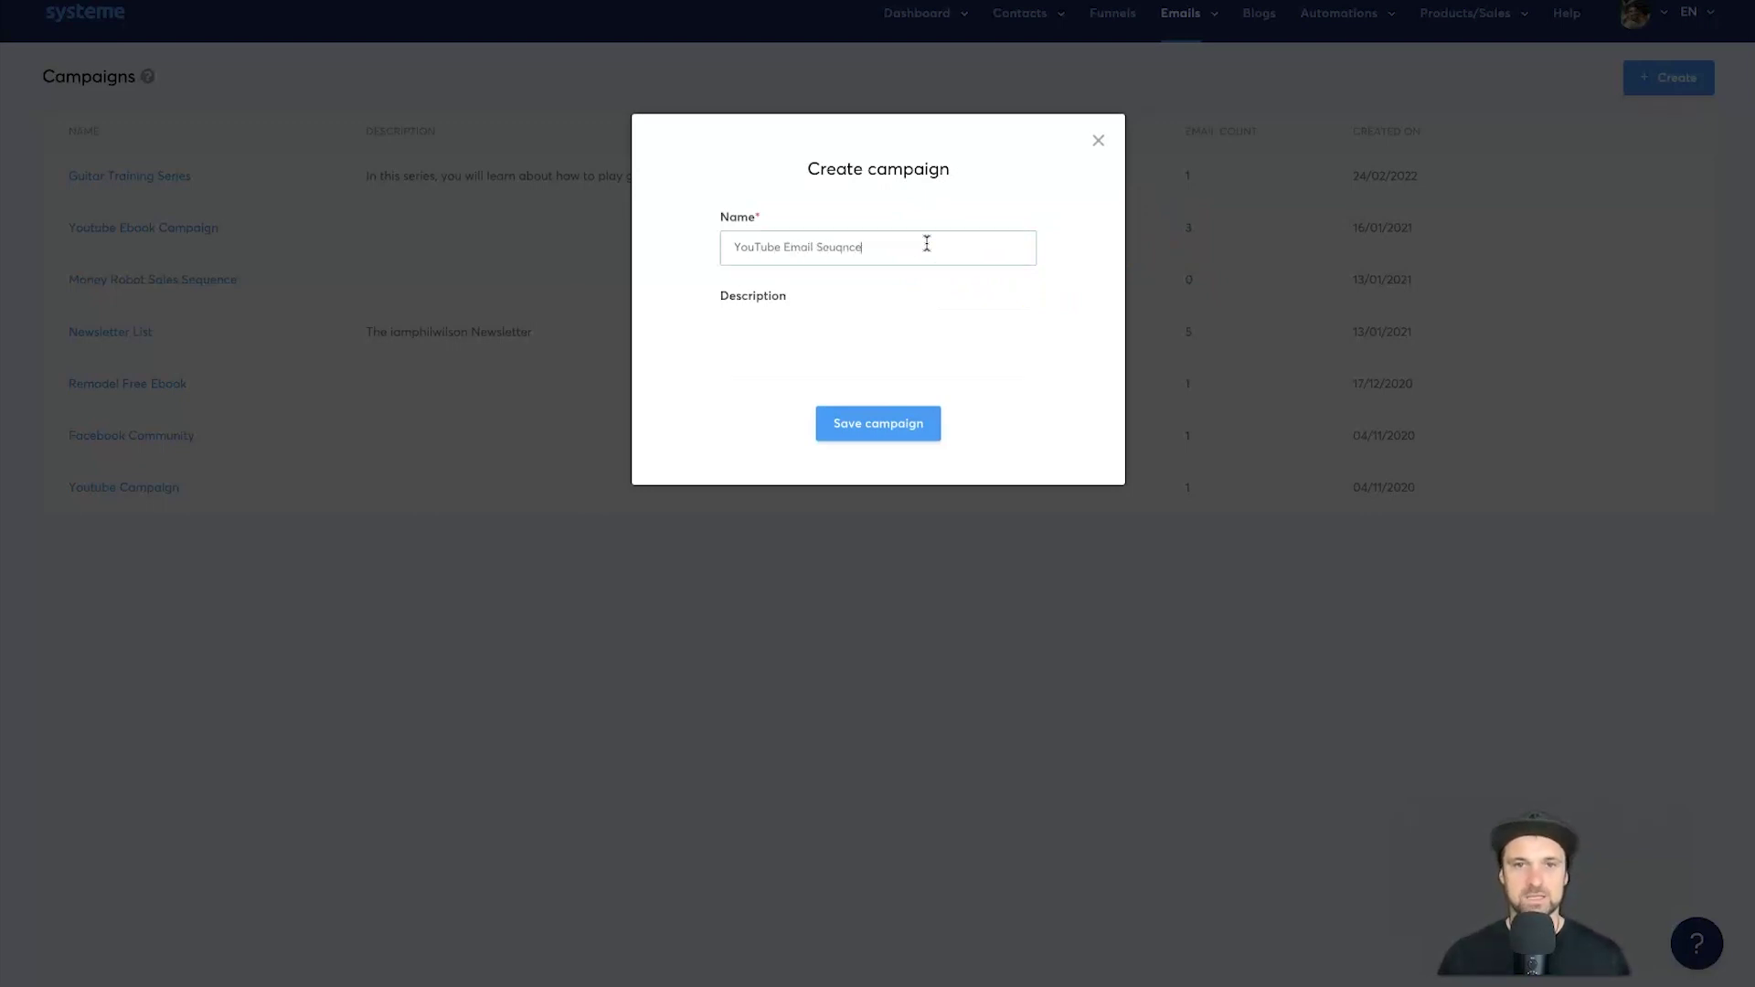
type(" Email Sequence")
Step: Give the campaign the description "In this sequence I'll teach you how to use Email Marketing inside of Systeme.io" and save it
left_click(886, 345)
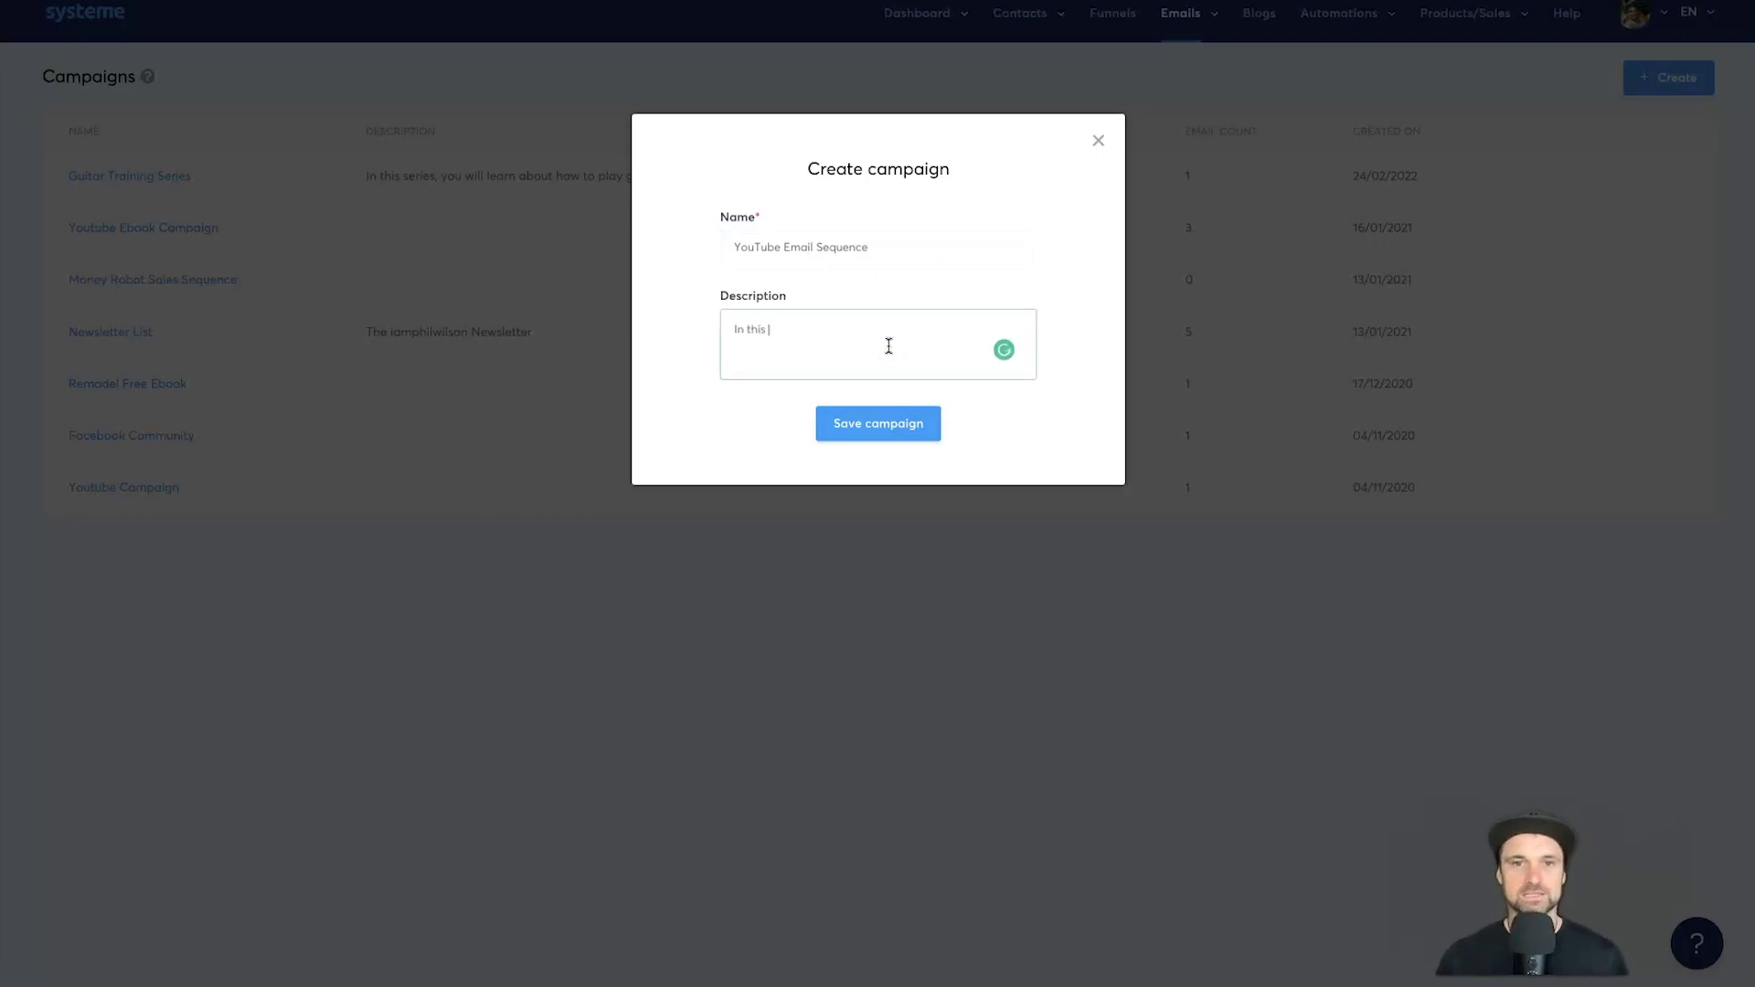
type("In this sequence I'll teach")
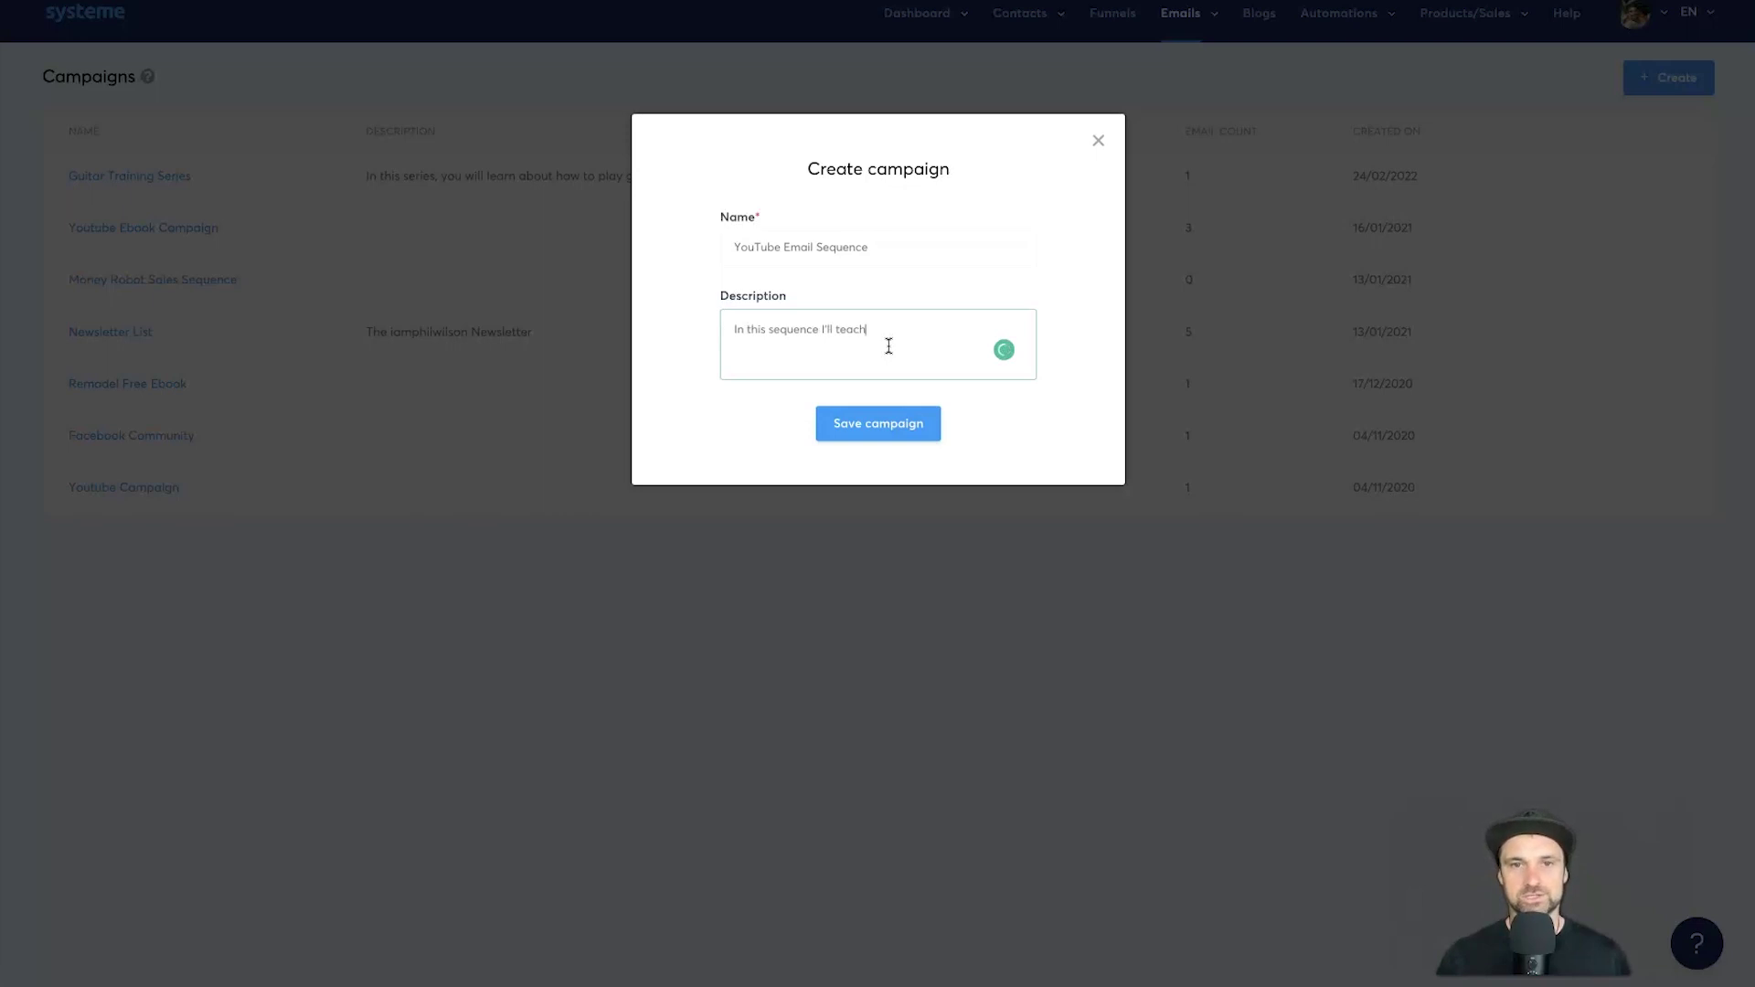
type(" you how to use Email Mar")
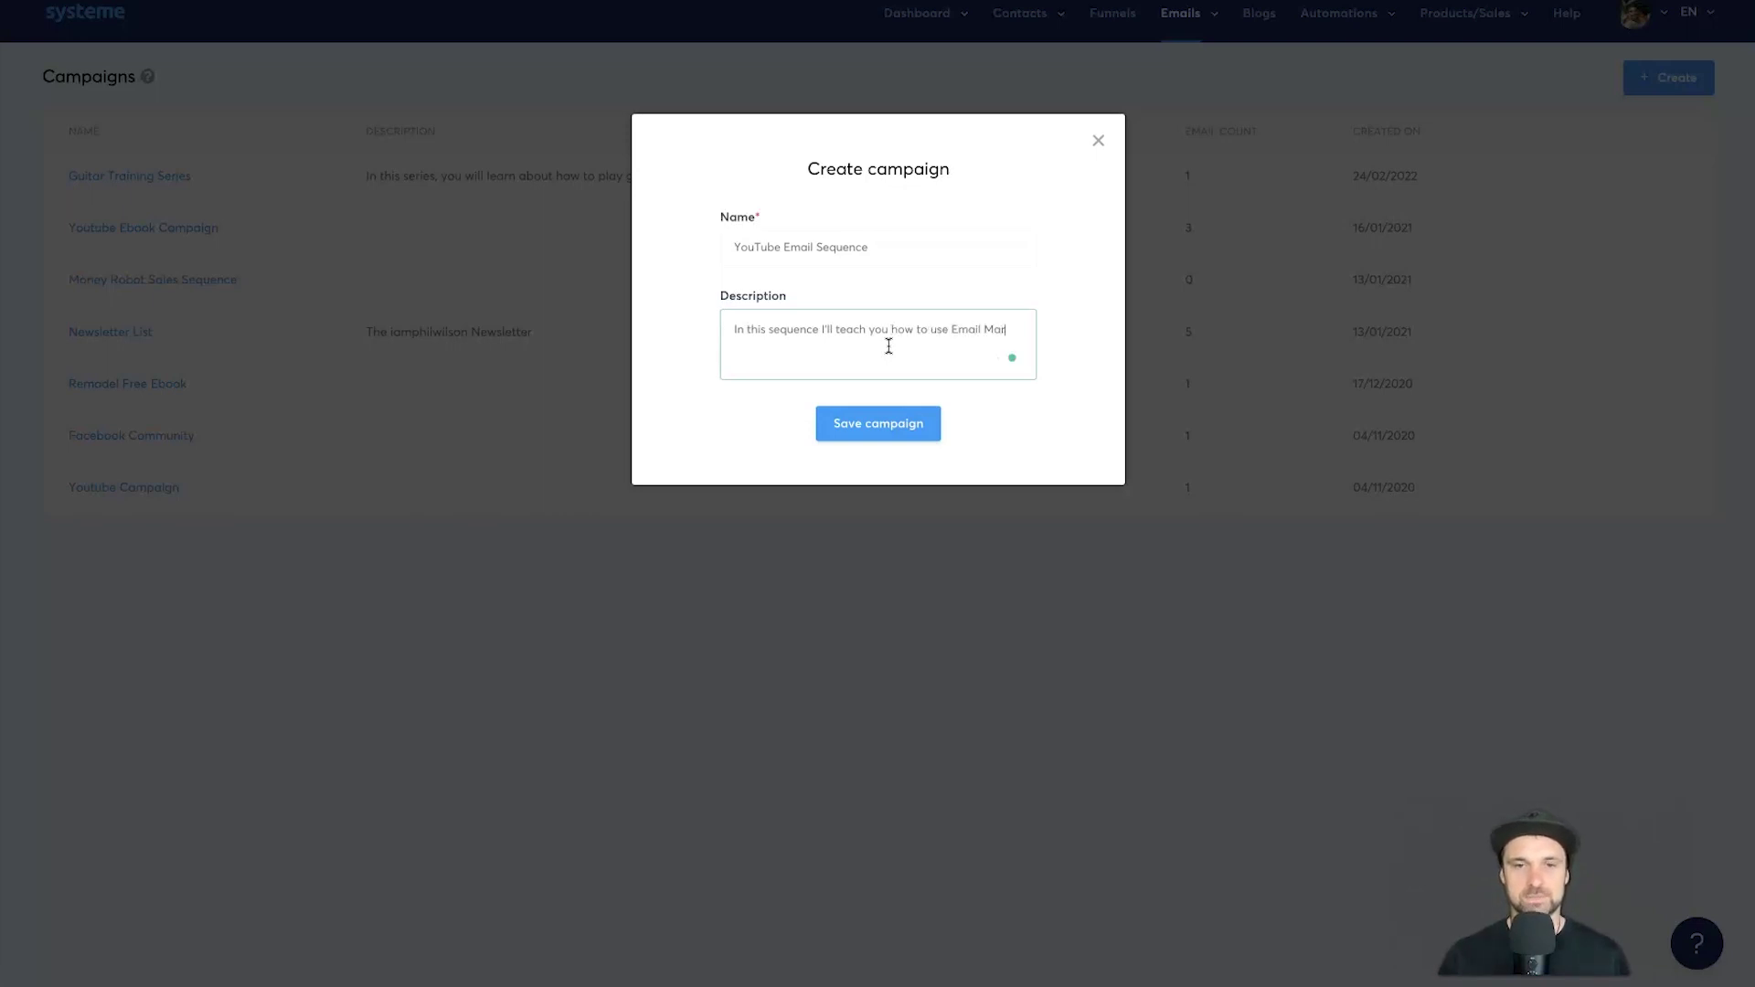
type("keting inside of Ys")
key("BackSpace")
key("BackSpace")
type("Systeme.io")
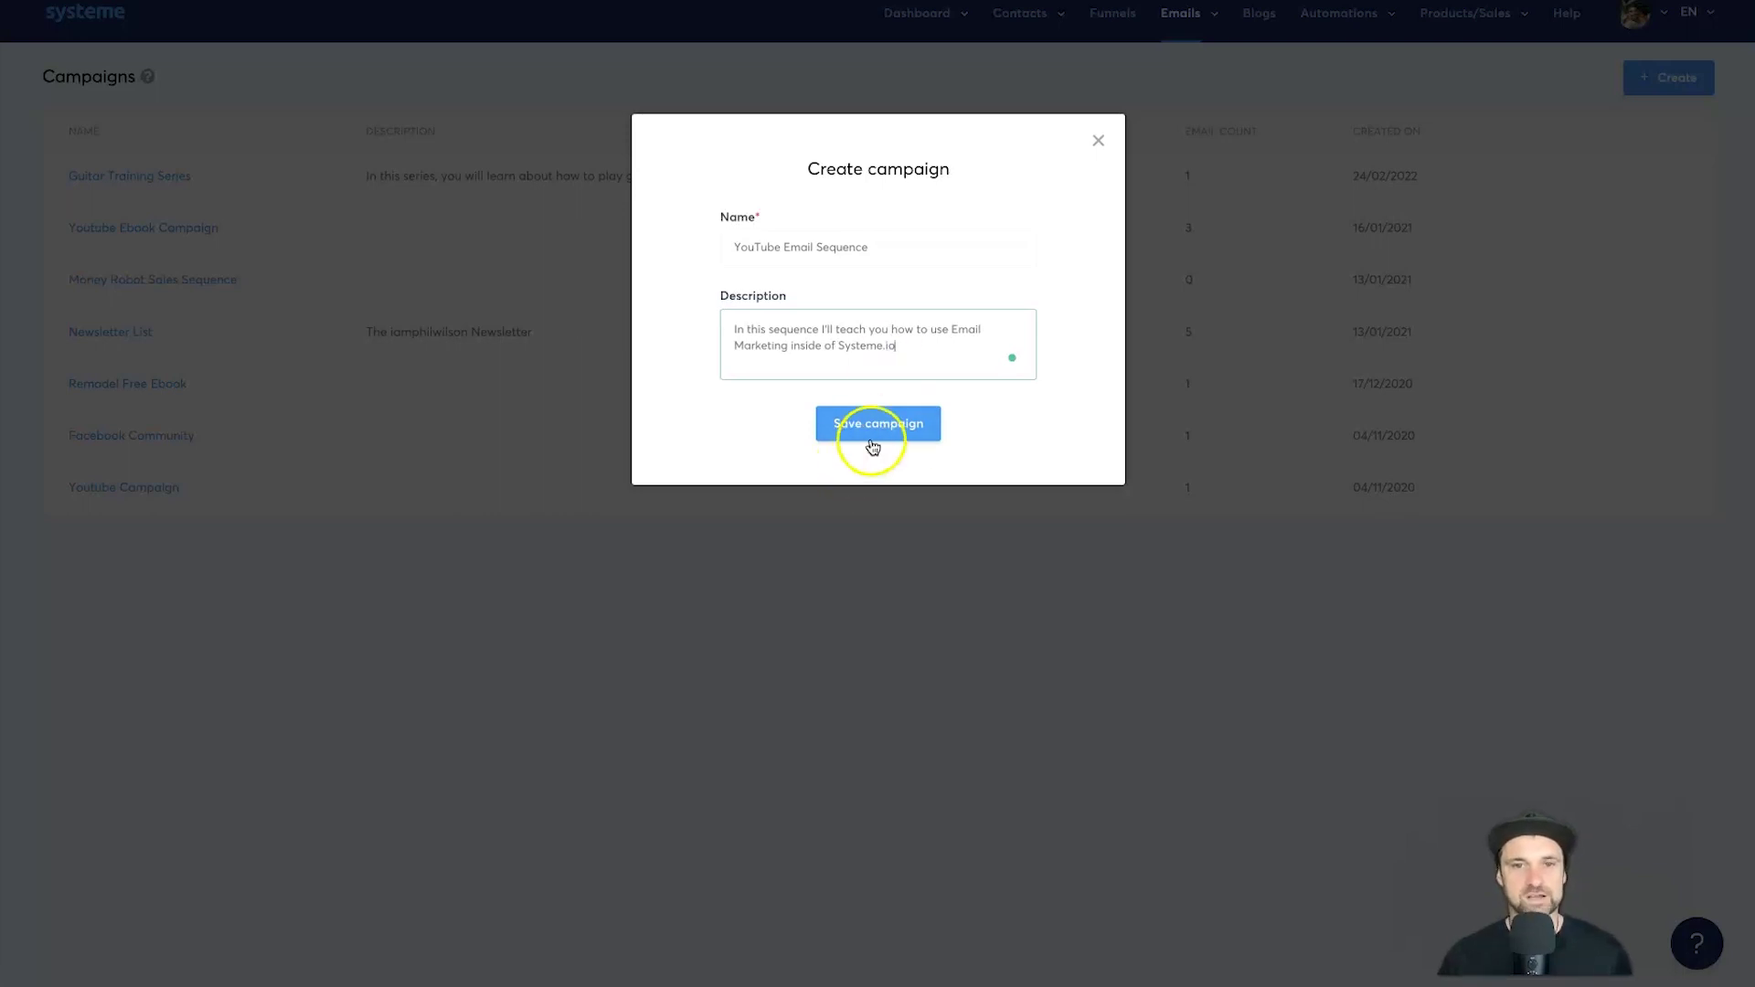
left_click(872, 443)
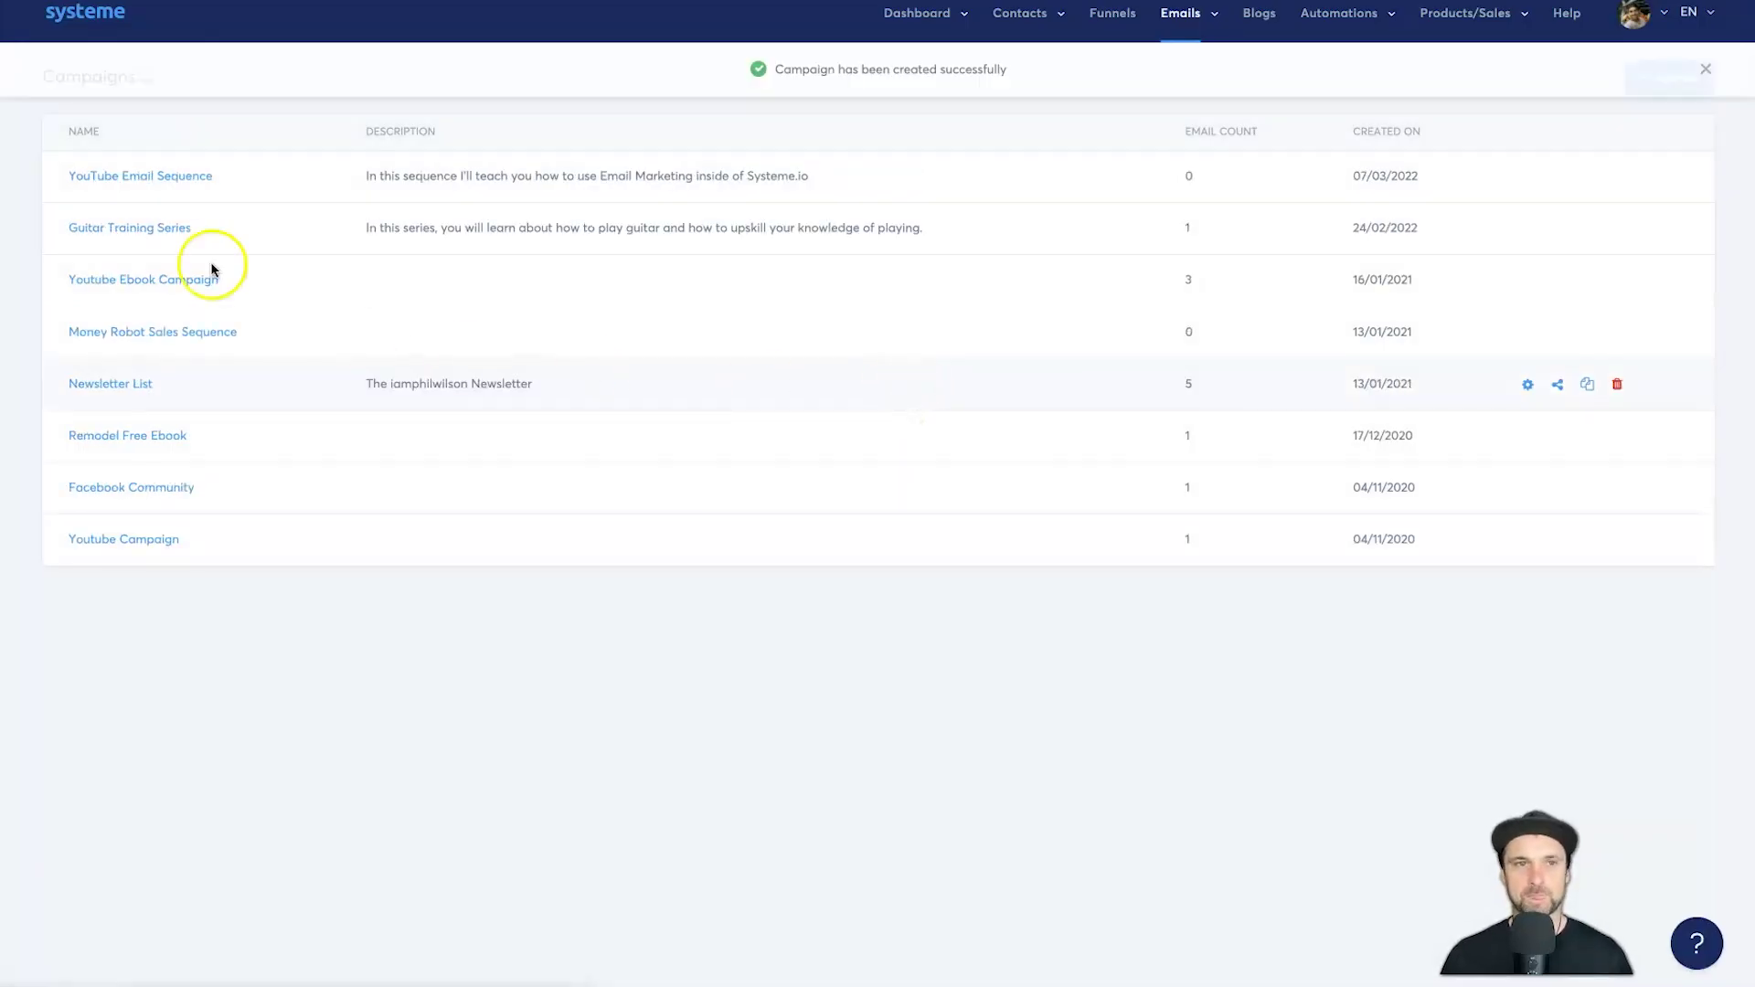
Step: Start a new email in the YouTube Email Sequence campaign and set its sender name to "Funnel Scene"
left_click(174, 178)
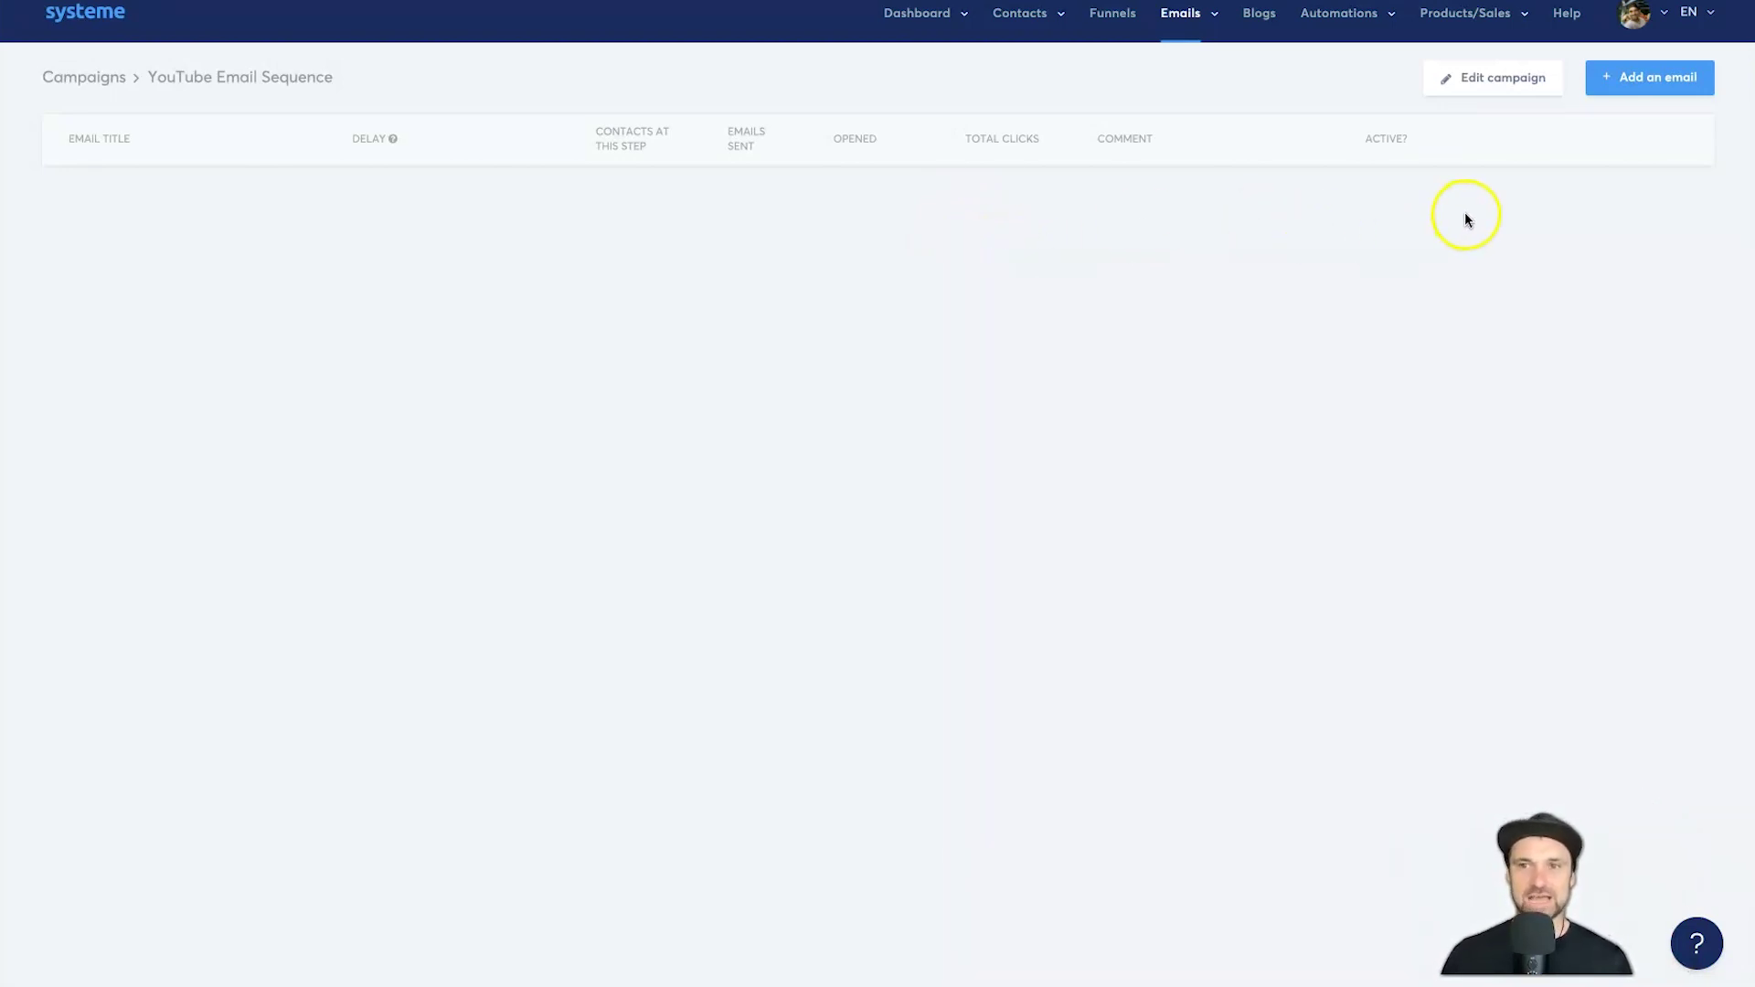
left_click(1620, 86)
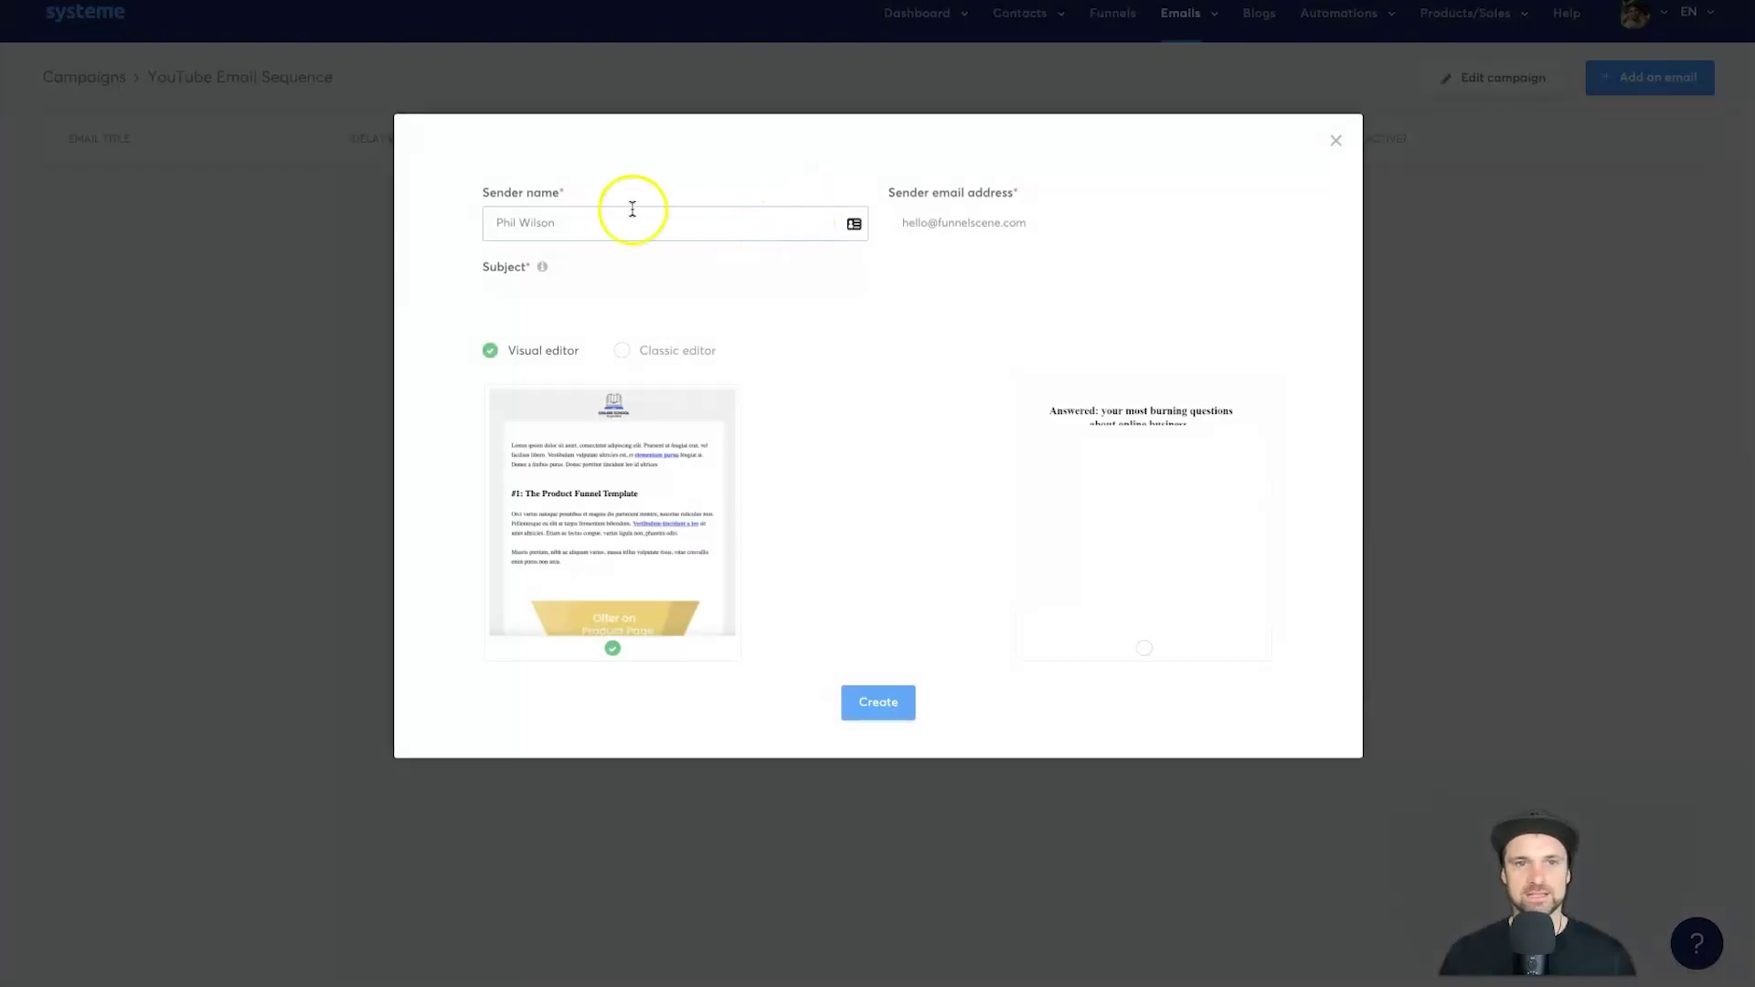
triple_click(521, 216)
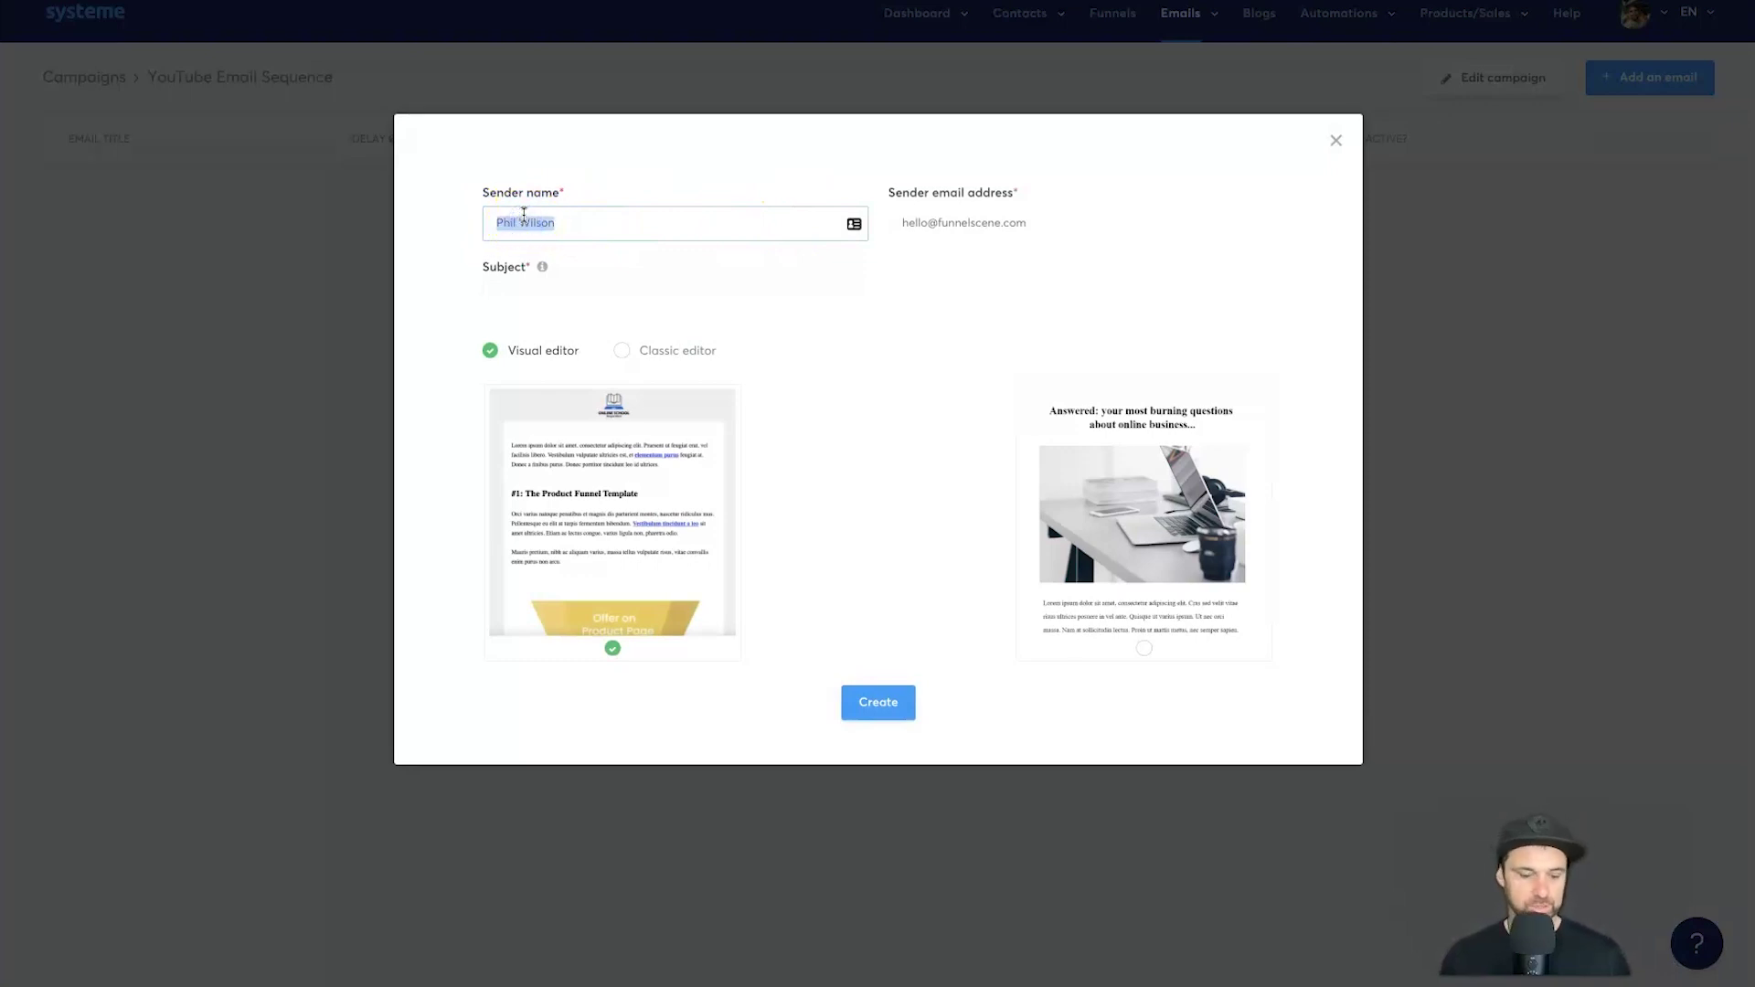
type("Funnel Scene")
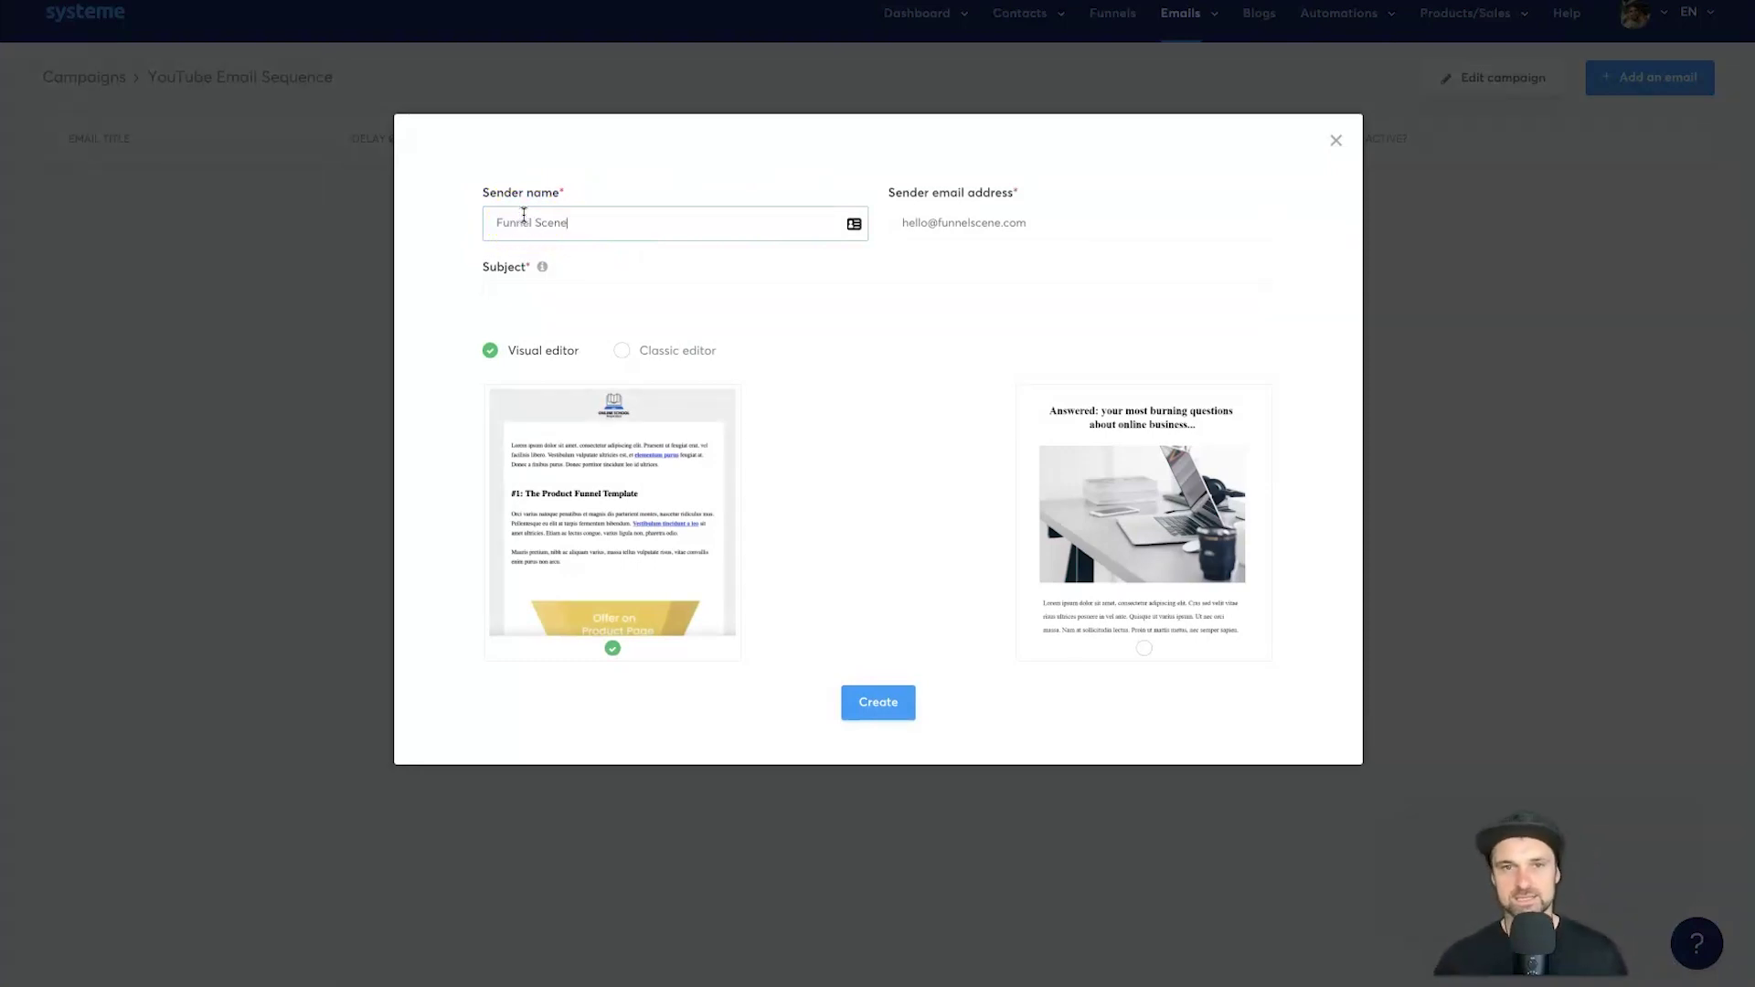
left_click(935, 199)
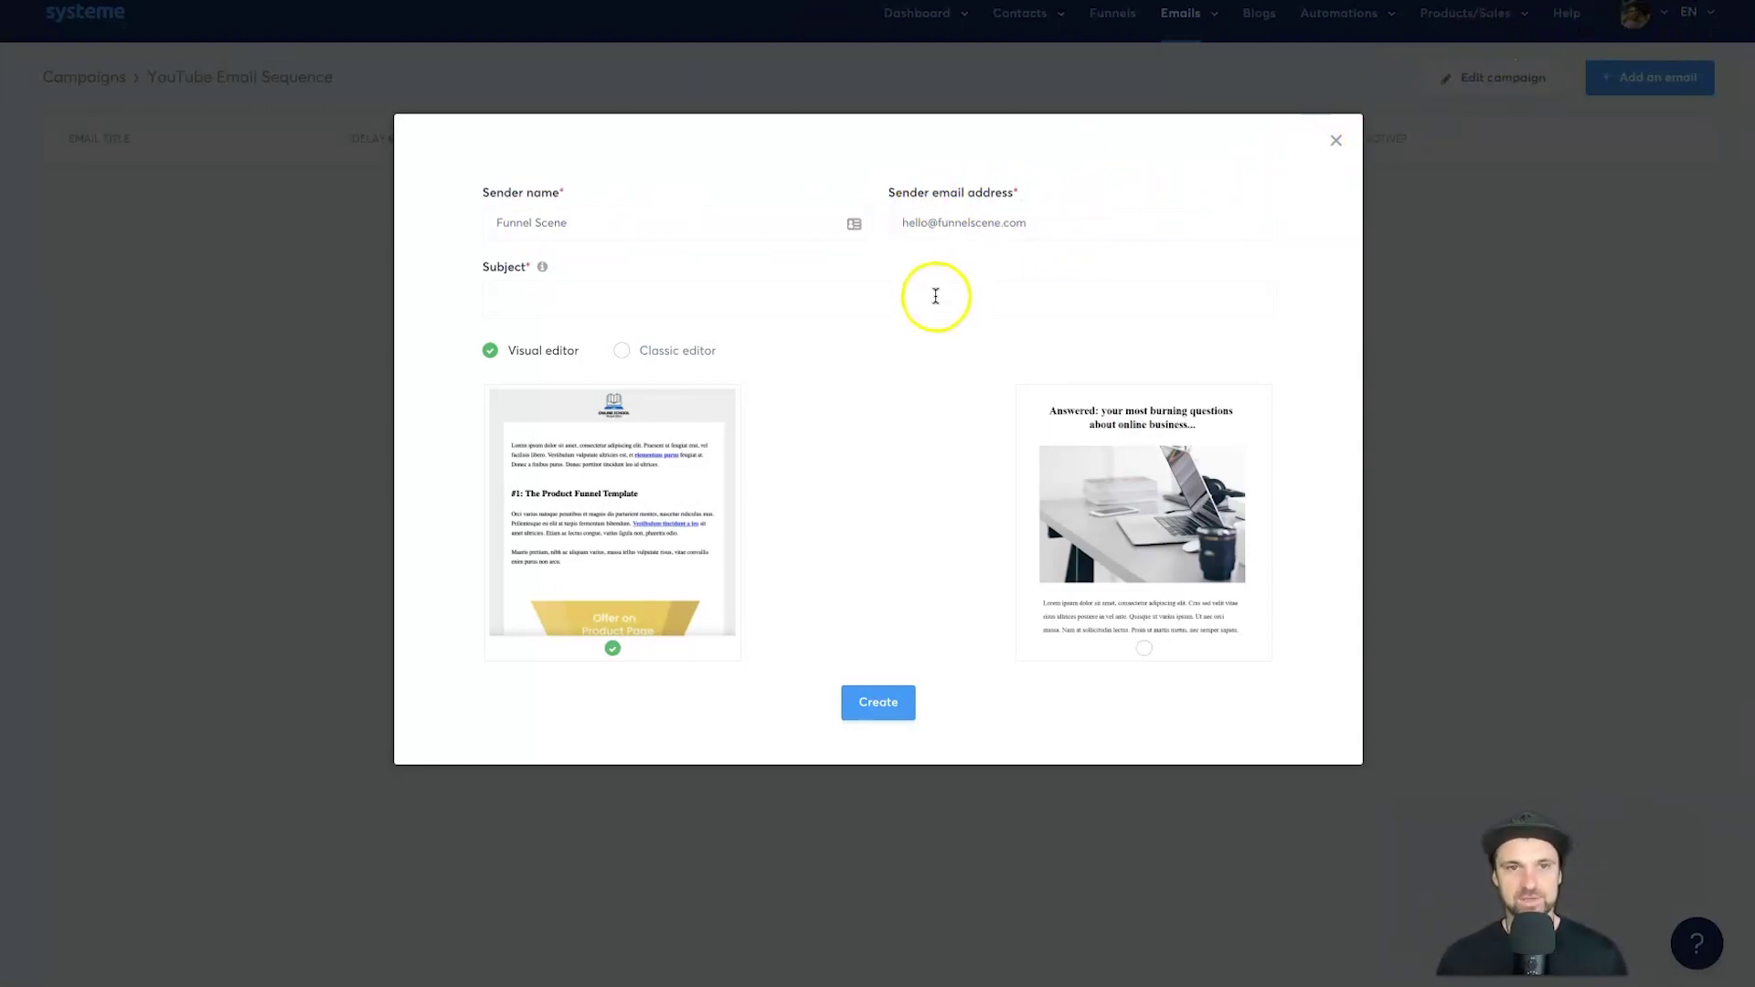
Step: Enter the email subject "Congratulations, you're in with the Funnel Scene family."
left_click(927, 293)
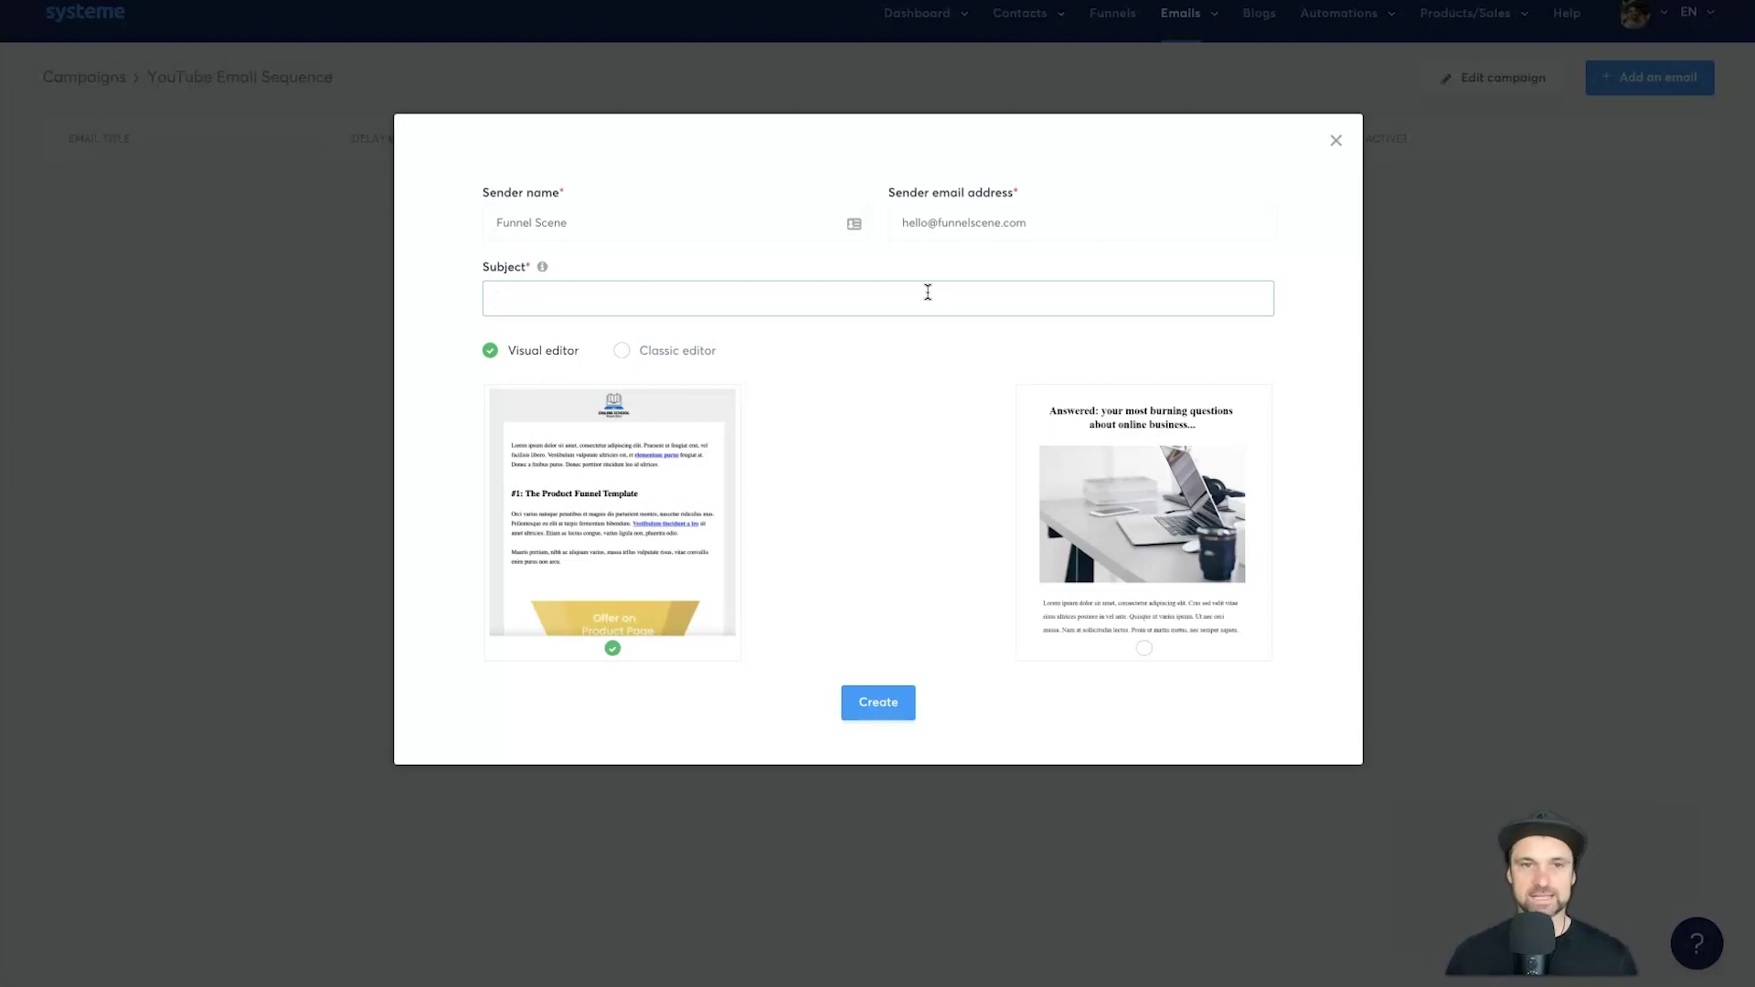
type("atulations, you")
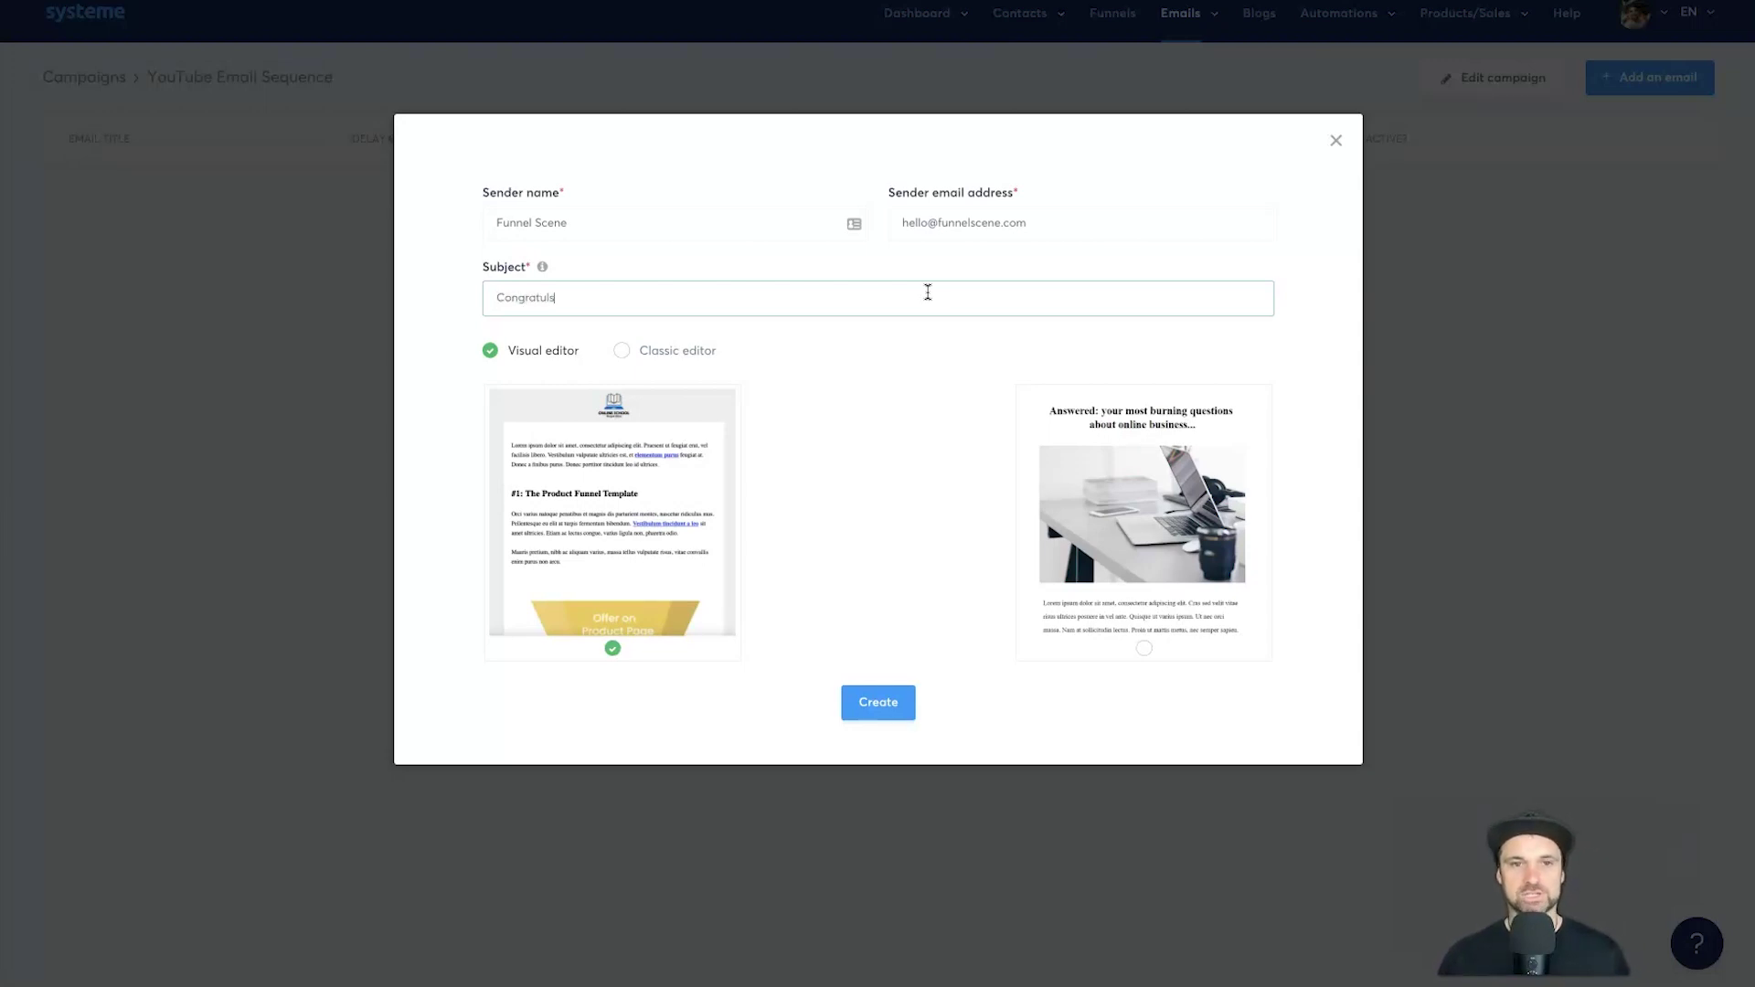
type("'re in with the Funnel Scene family.")
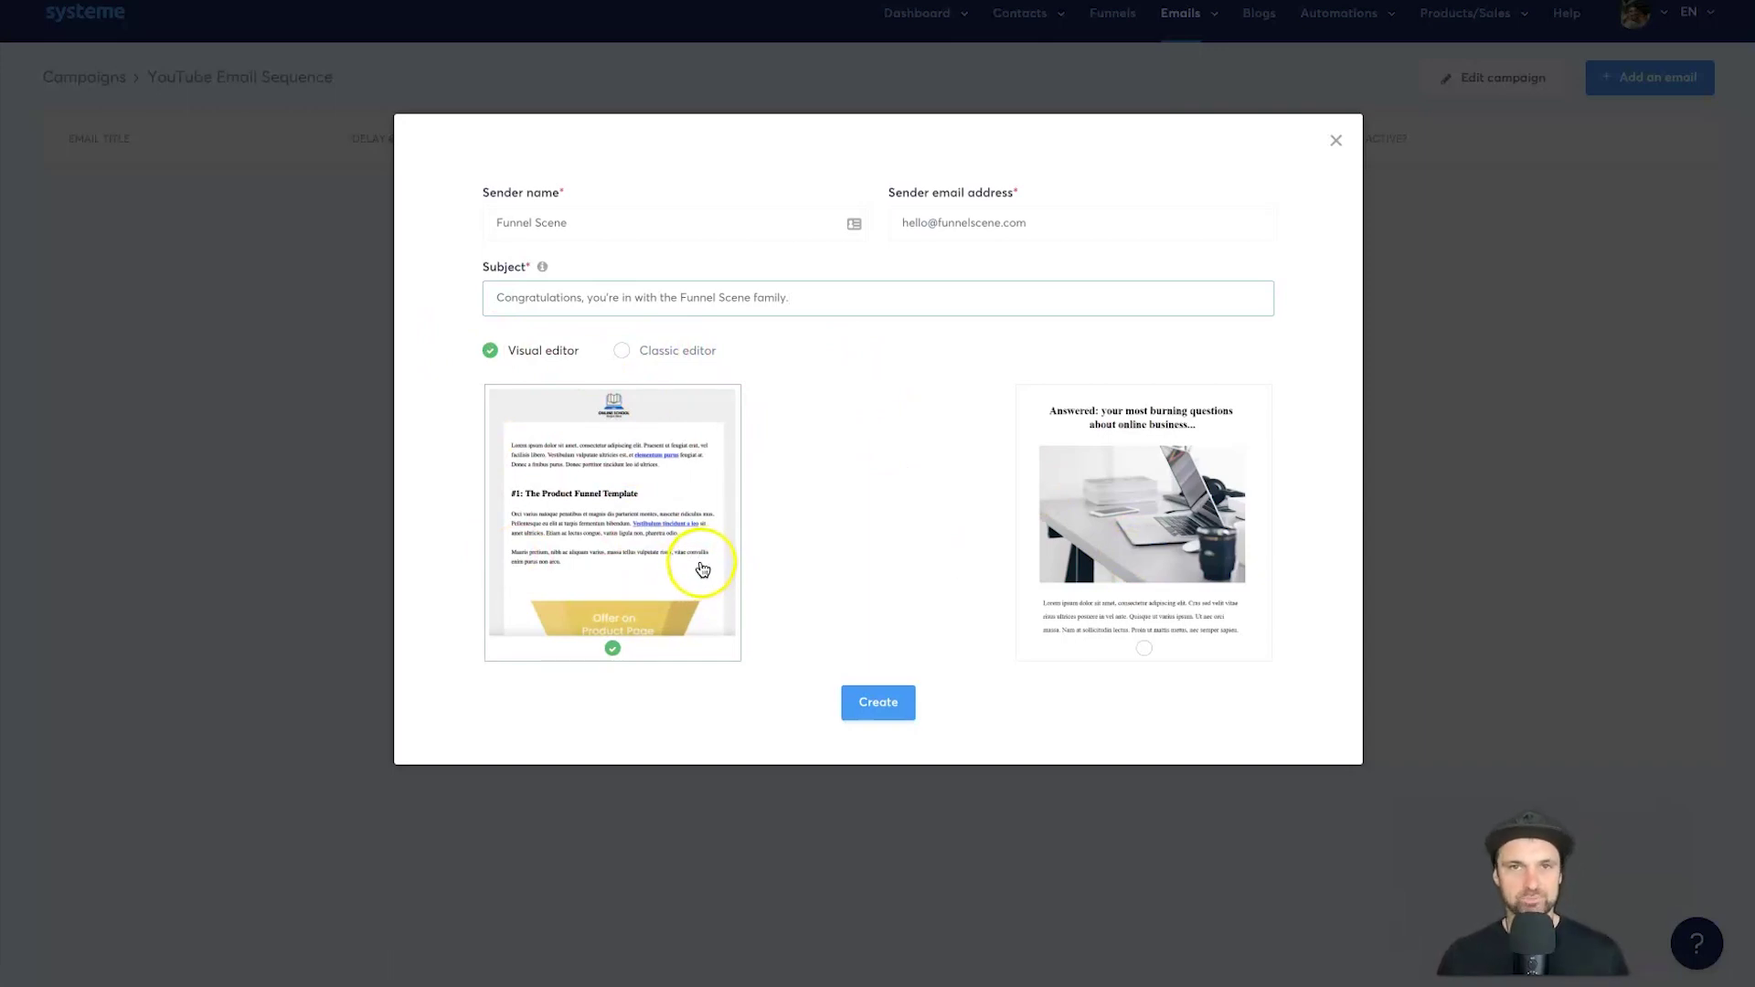
Step: Choose the Classic editor for the email instead of a visual template and create the email
left_click(1108, 462)
left_click(535, 450)
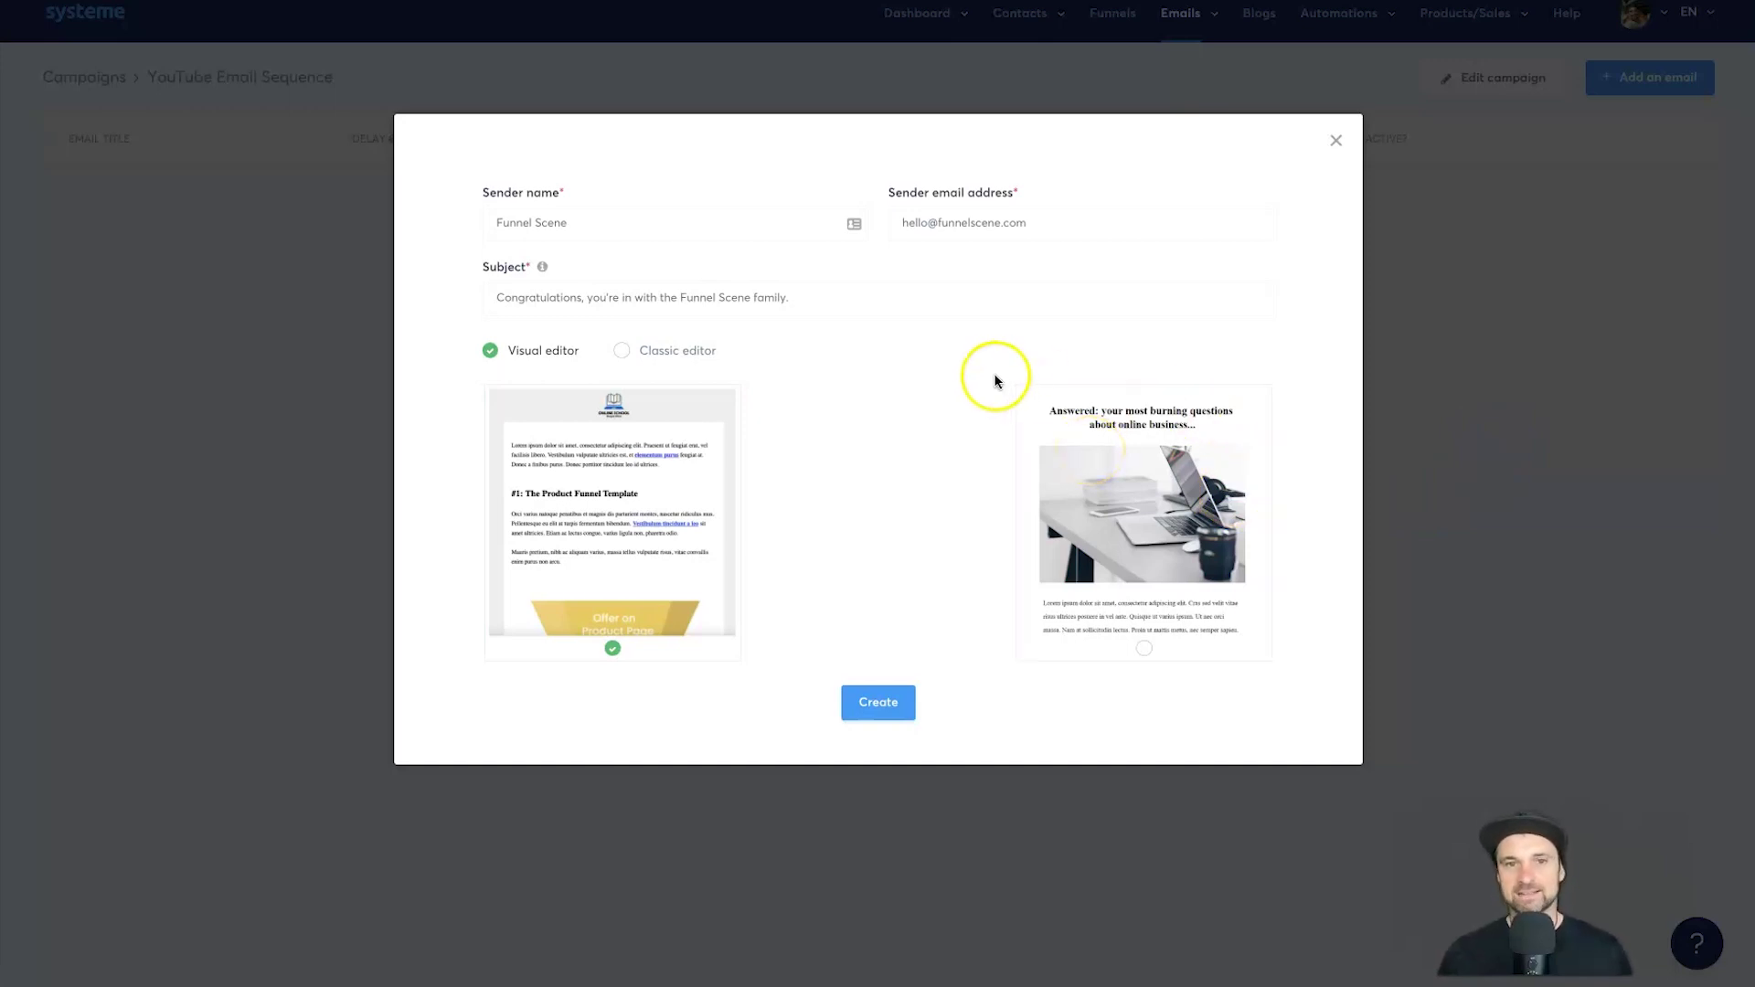
left_click(696, 355)
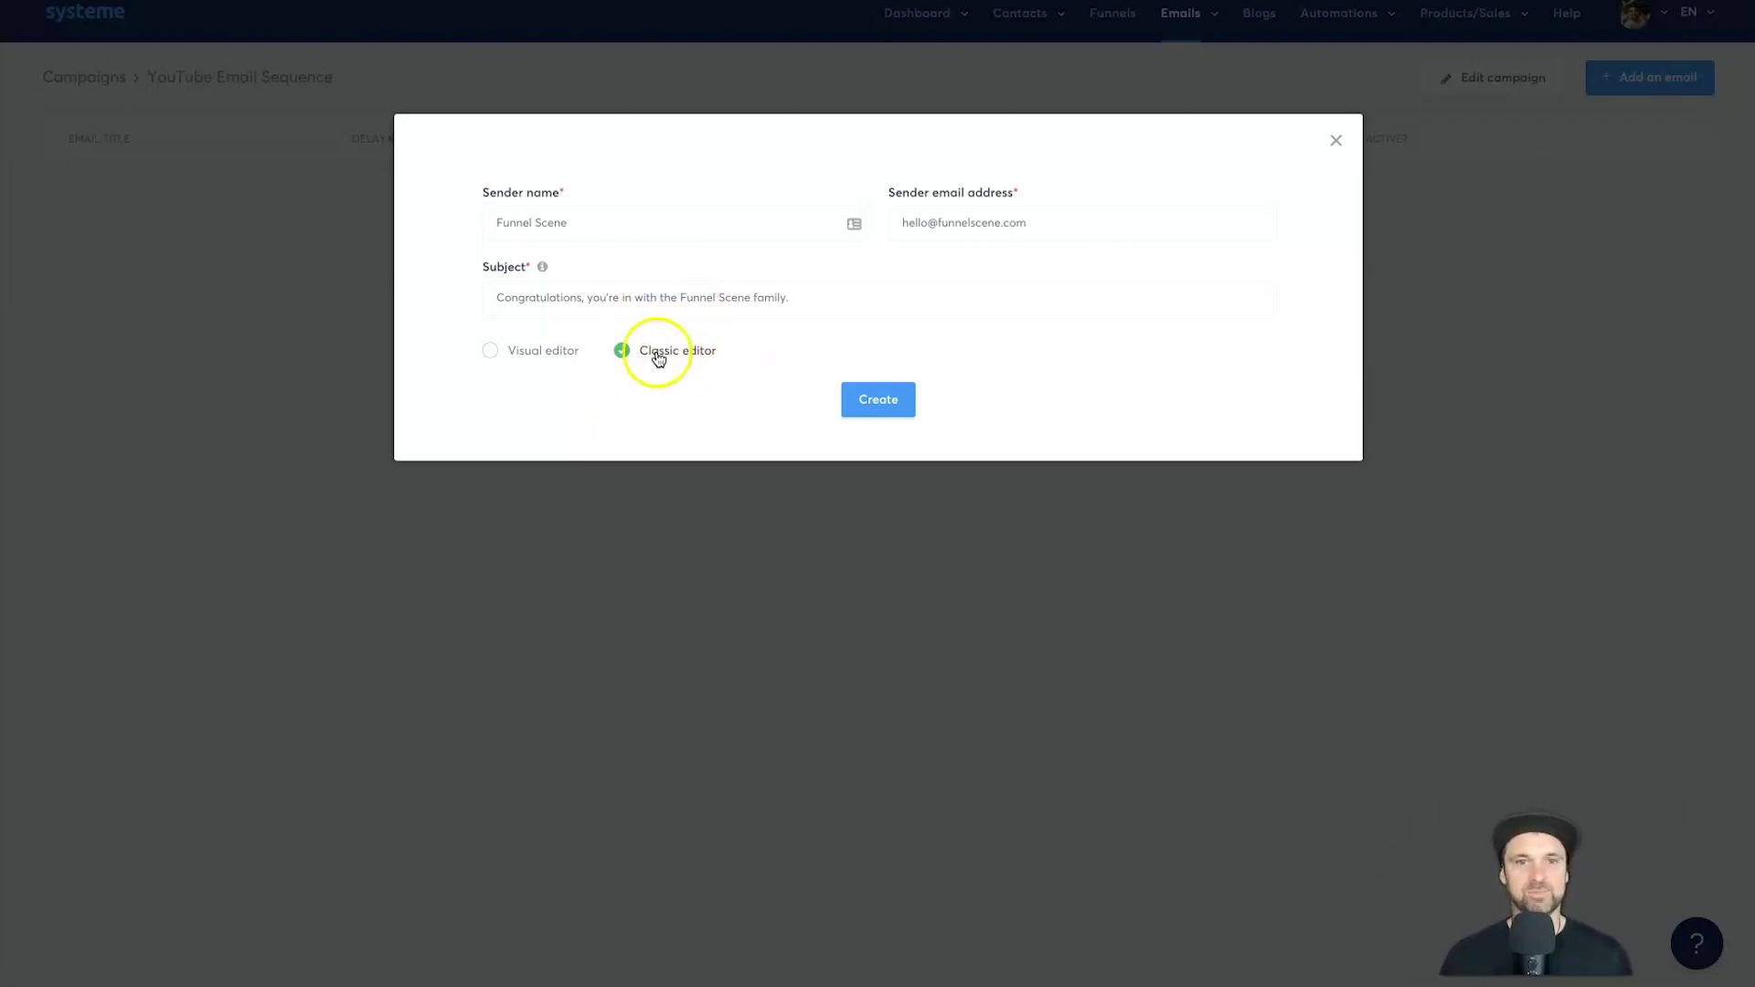
left_click(882, 404)
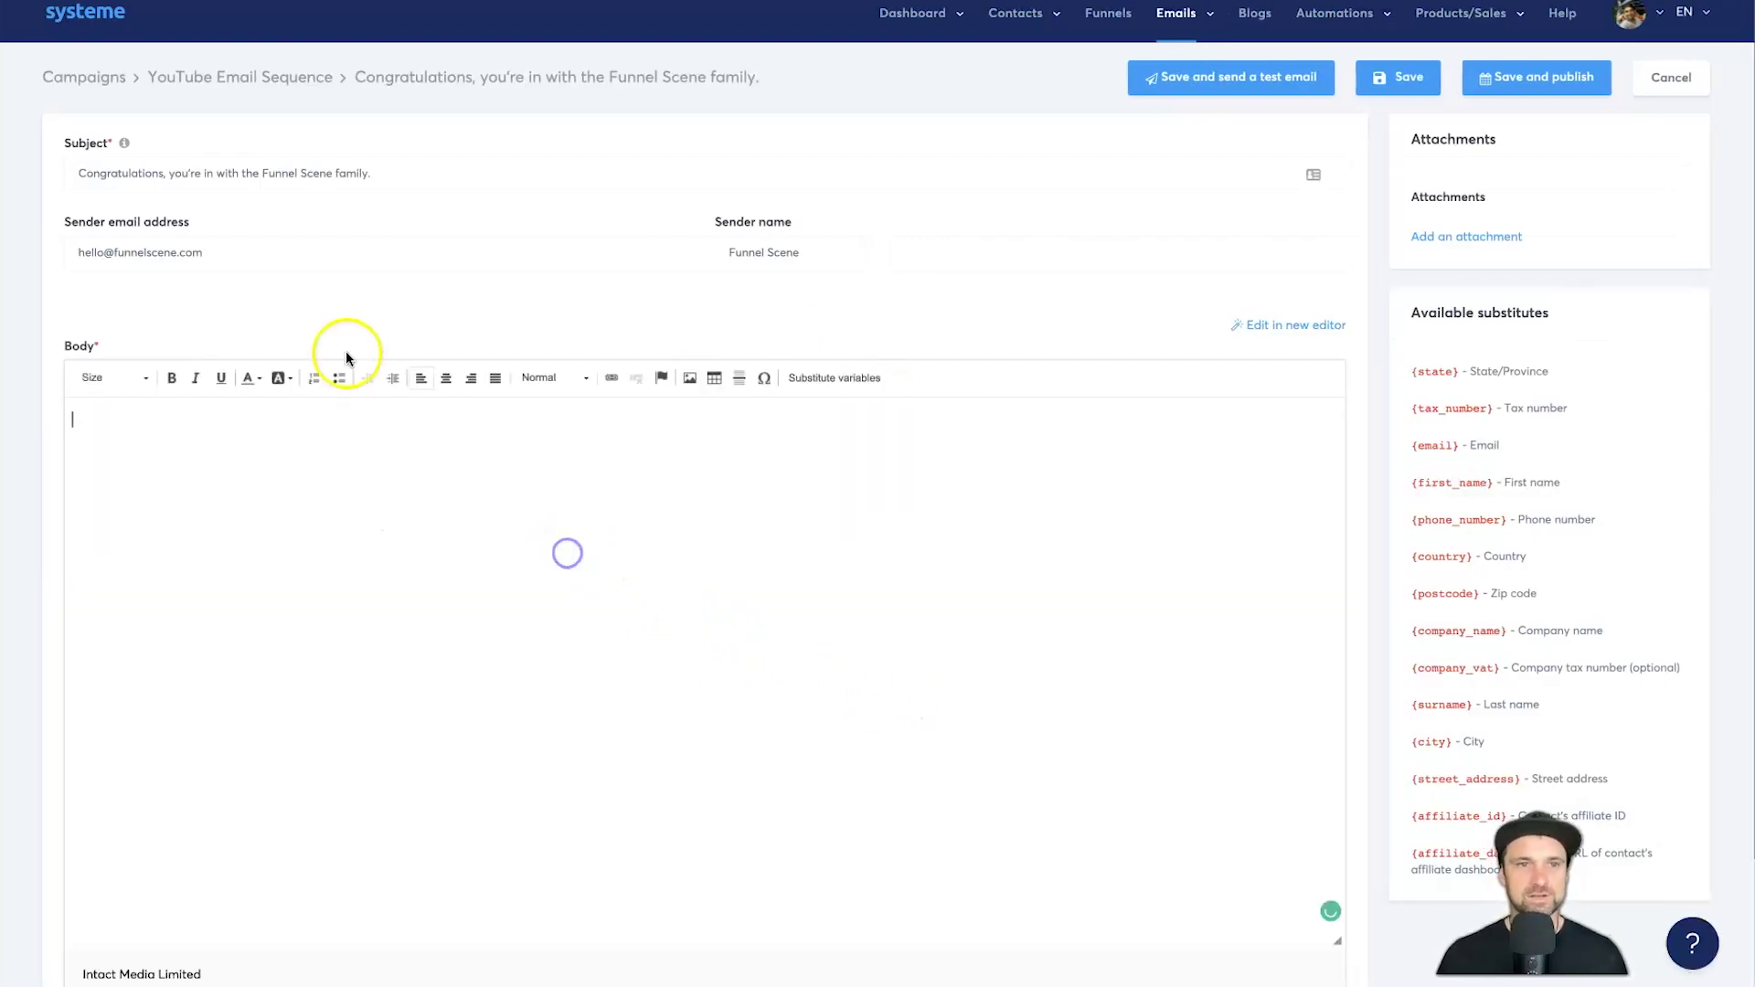
Step: Examine the new email's subject, sender details, address footer and list of available substitutes
left_click(79, 171)
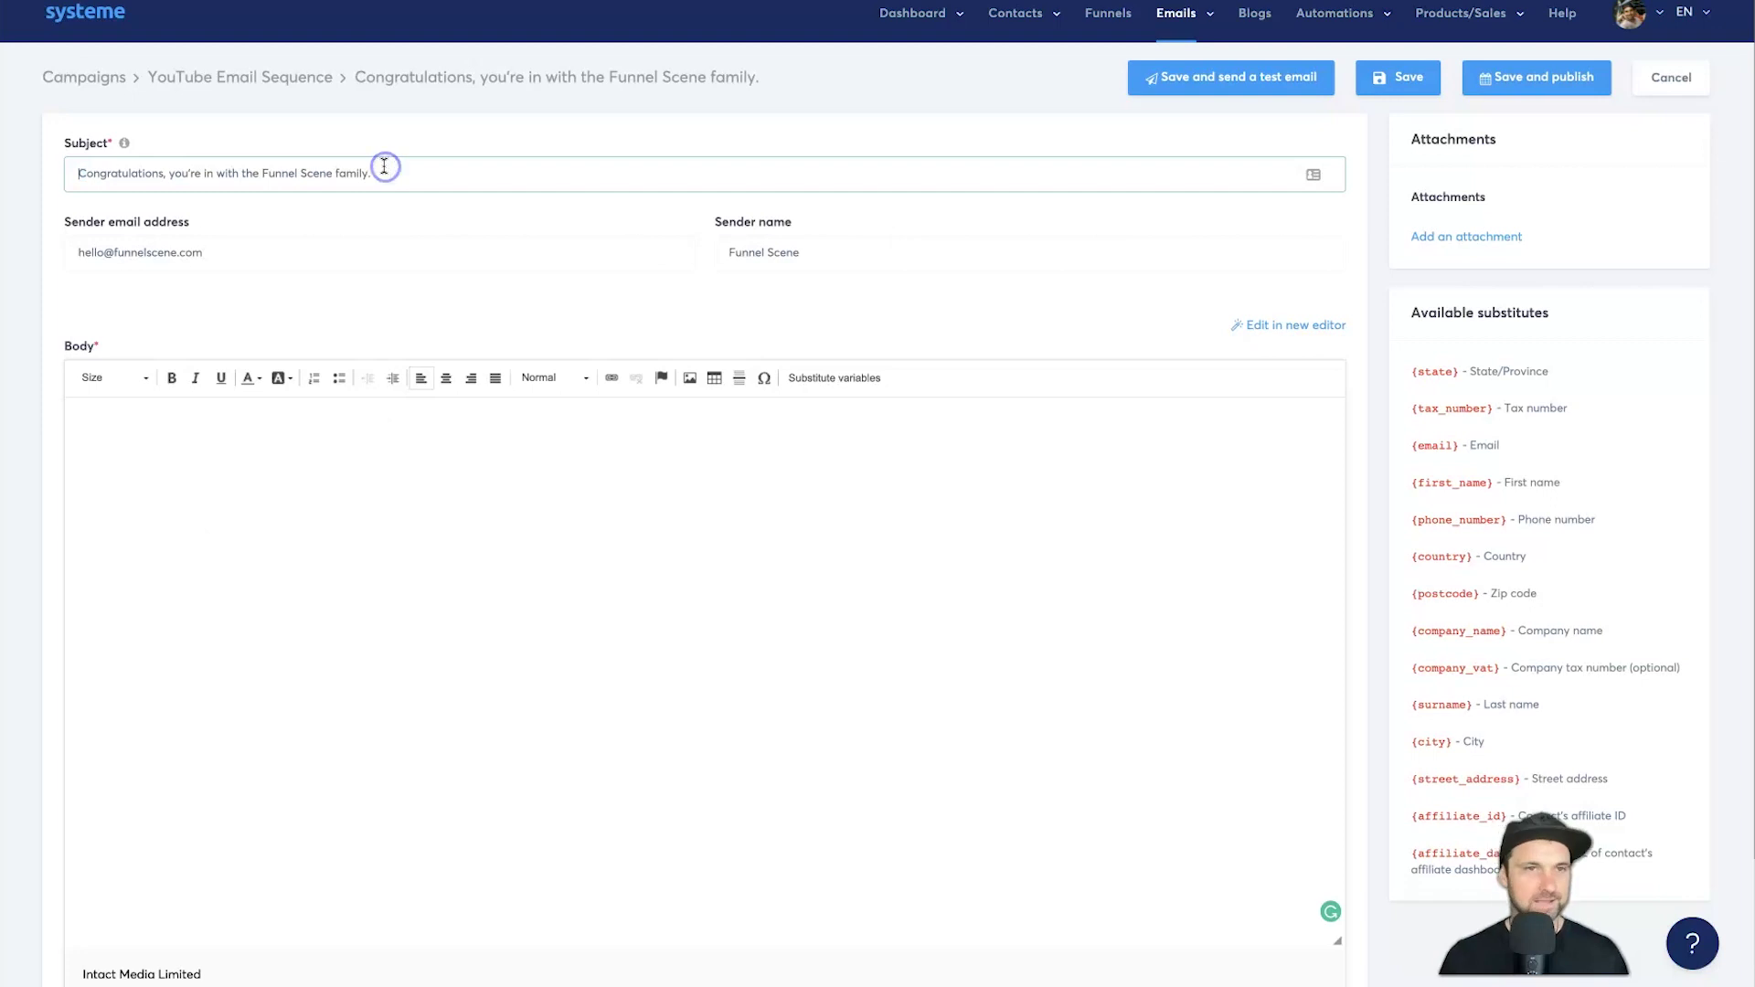
left_click_drag(75, 257, 200, 256)
left_click(224, 254)
left_click_drag(727, 252, 854, 251)
left_click(853, 251)
scroll(536, 513, "down", 1)
scroll(480, 599, "down", 1)
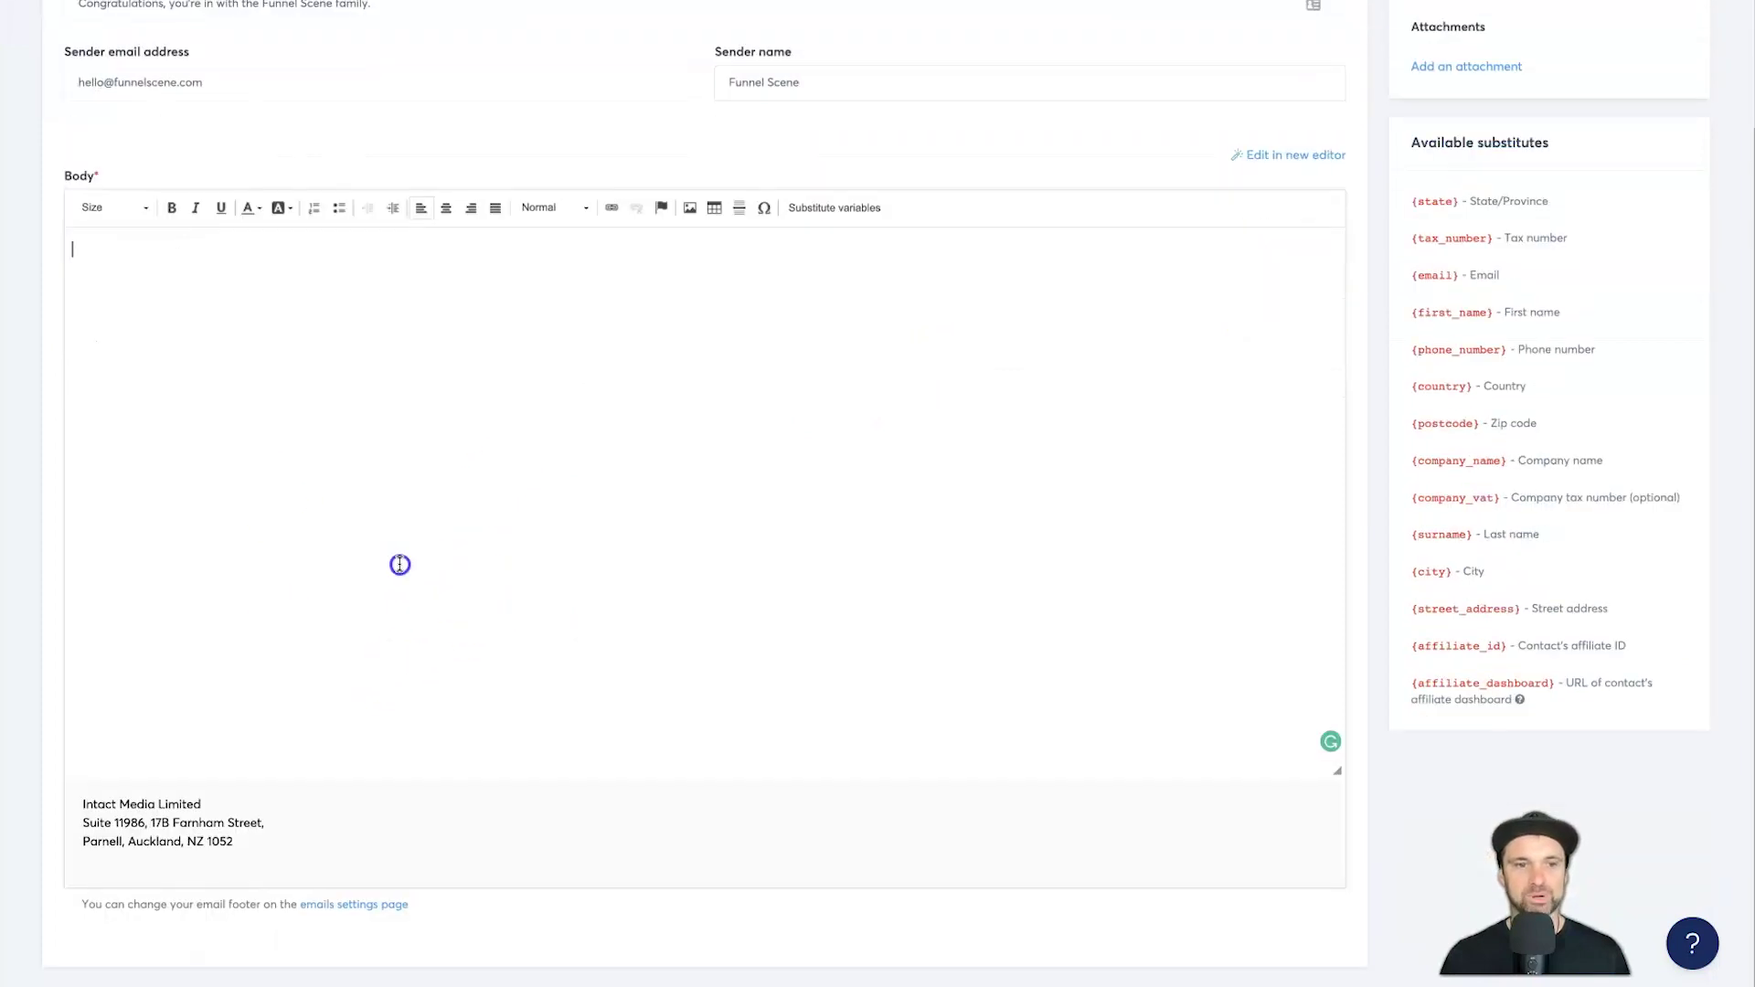
left_click_drag(351, 841, 74, 804)
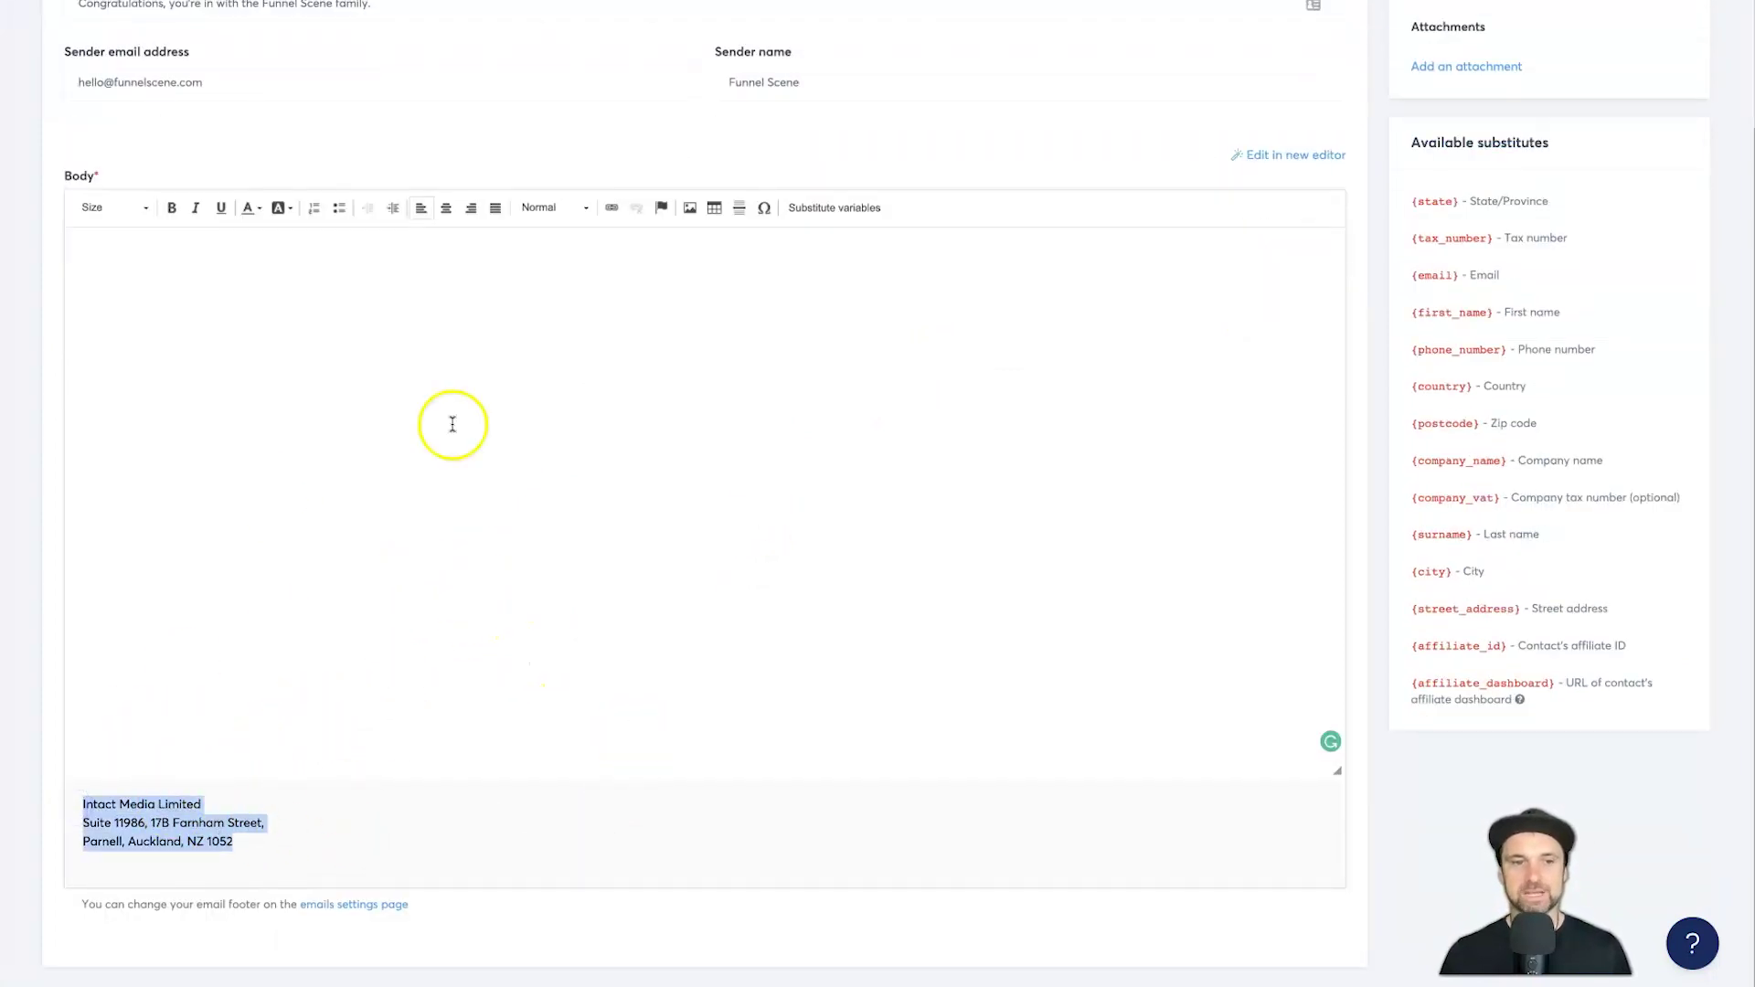
left_click(543, 731)
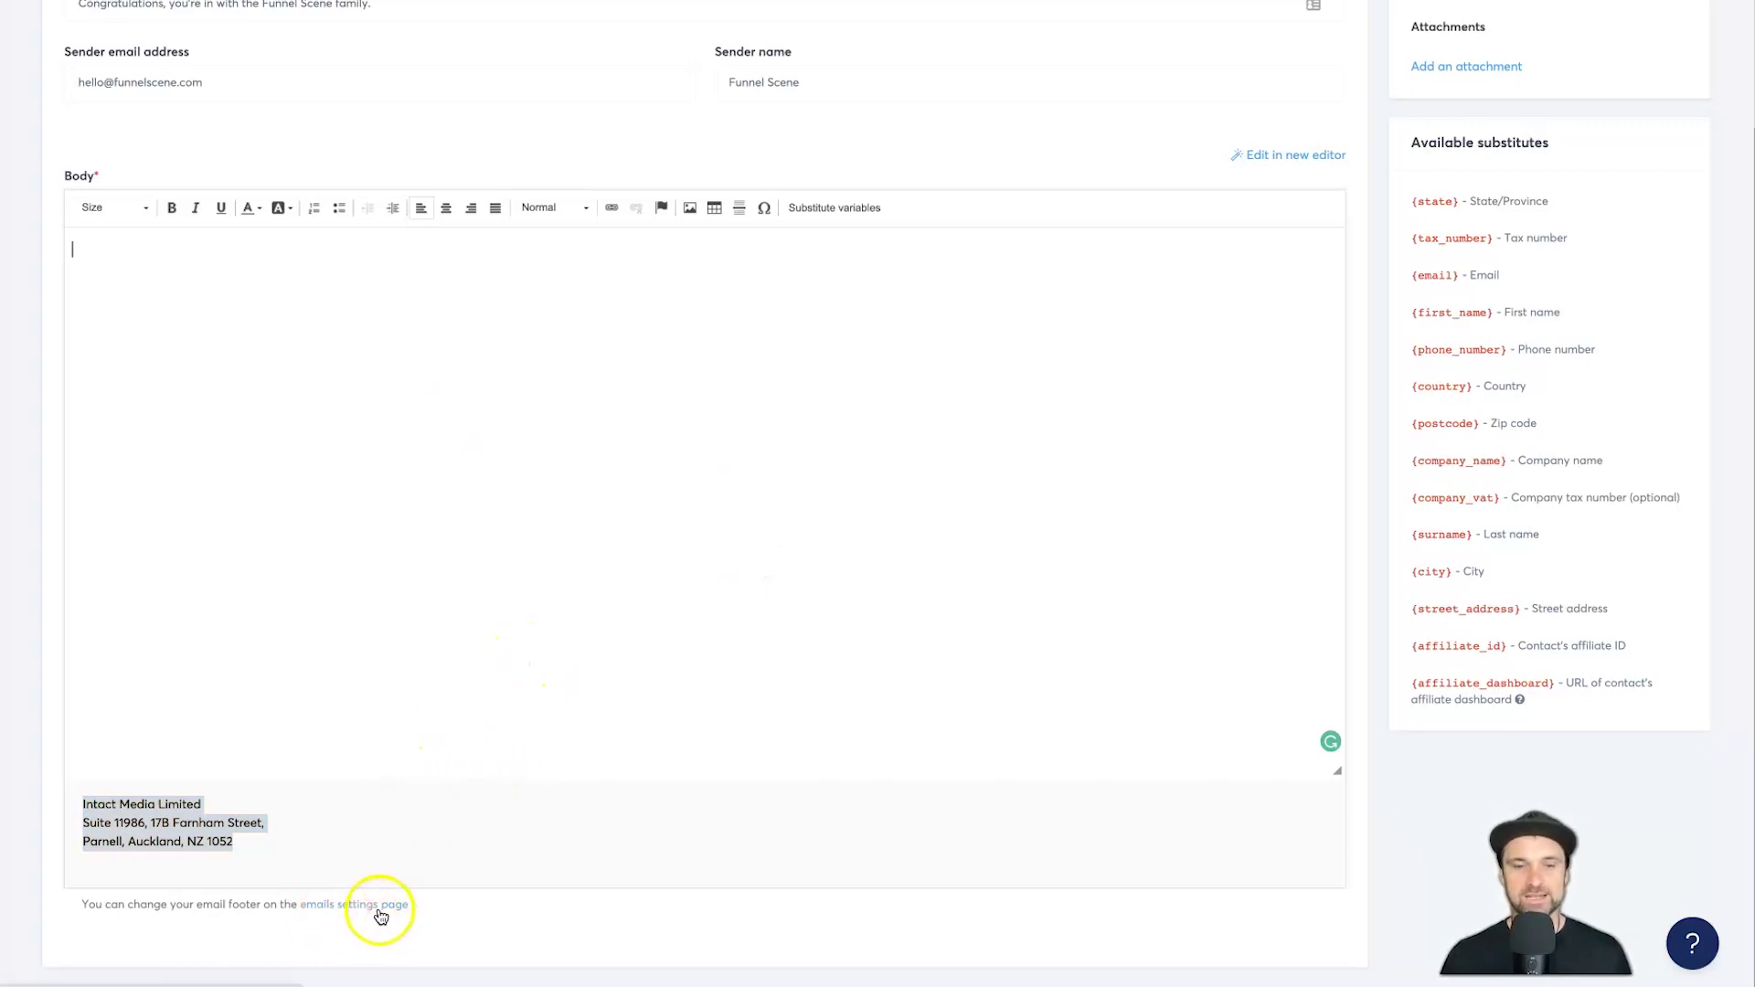
scroll(561, 839, "up", 2)
left_click(561, 838)
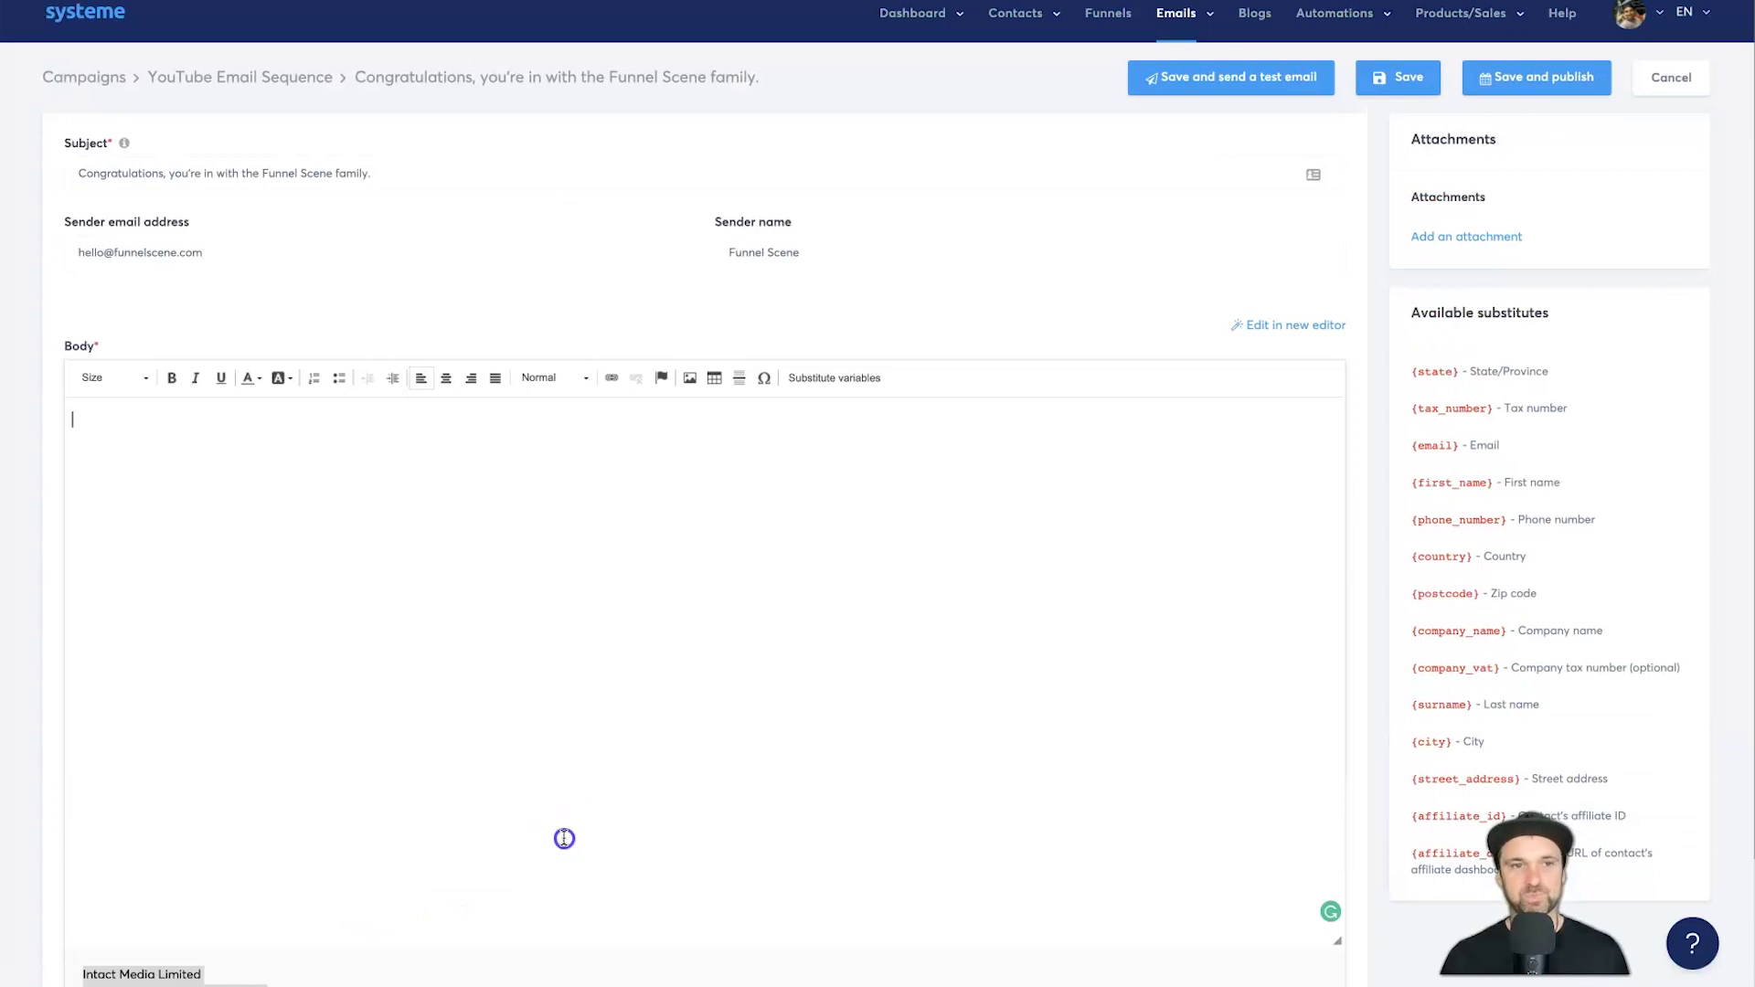
left_click(256, 968)
left_click(259, 579)
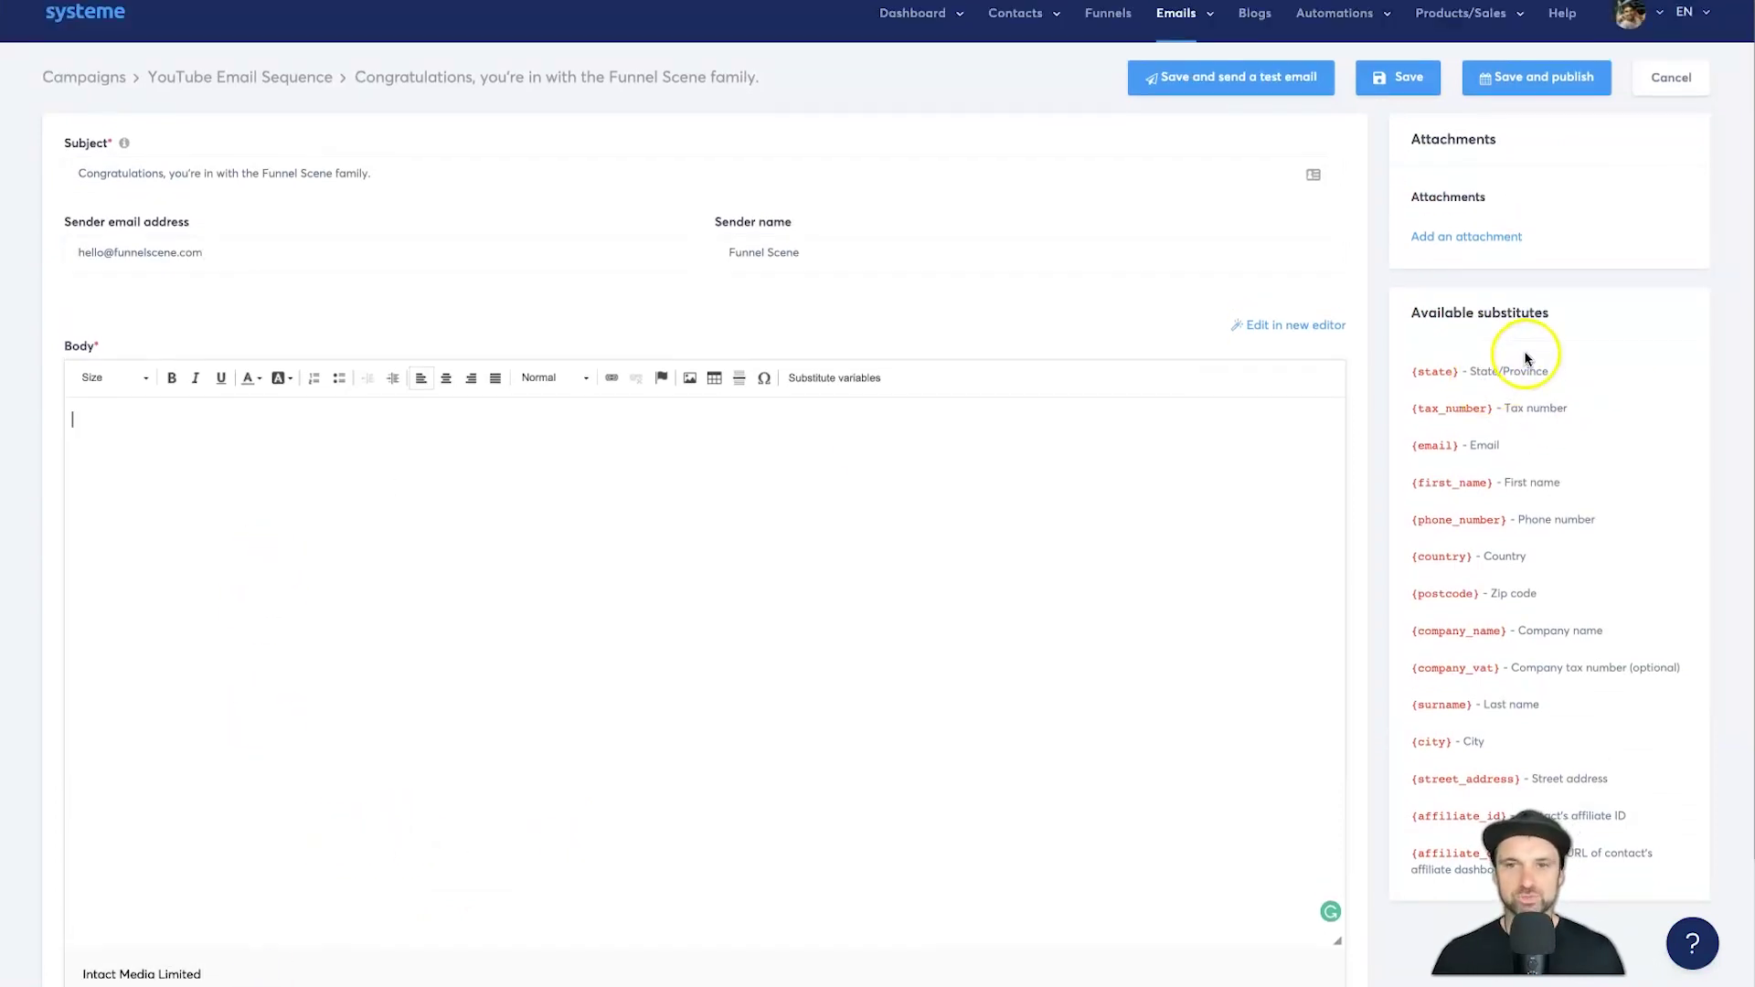
scroll(1530, 345, "down", 1)
scroll(1512, 278, "down", 1)
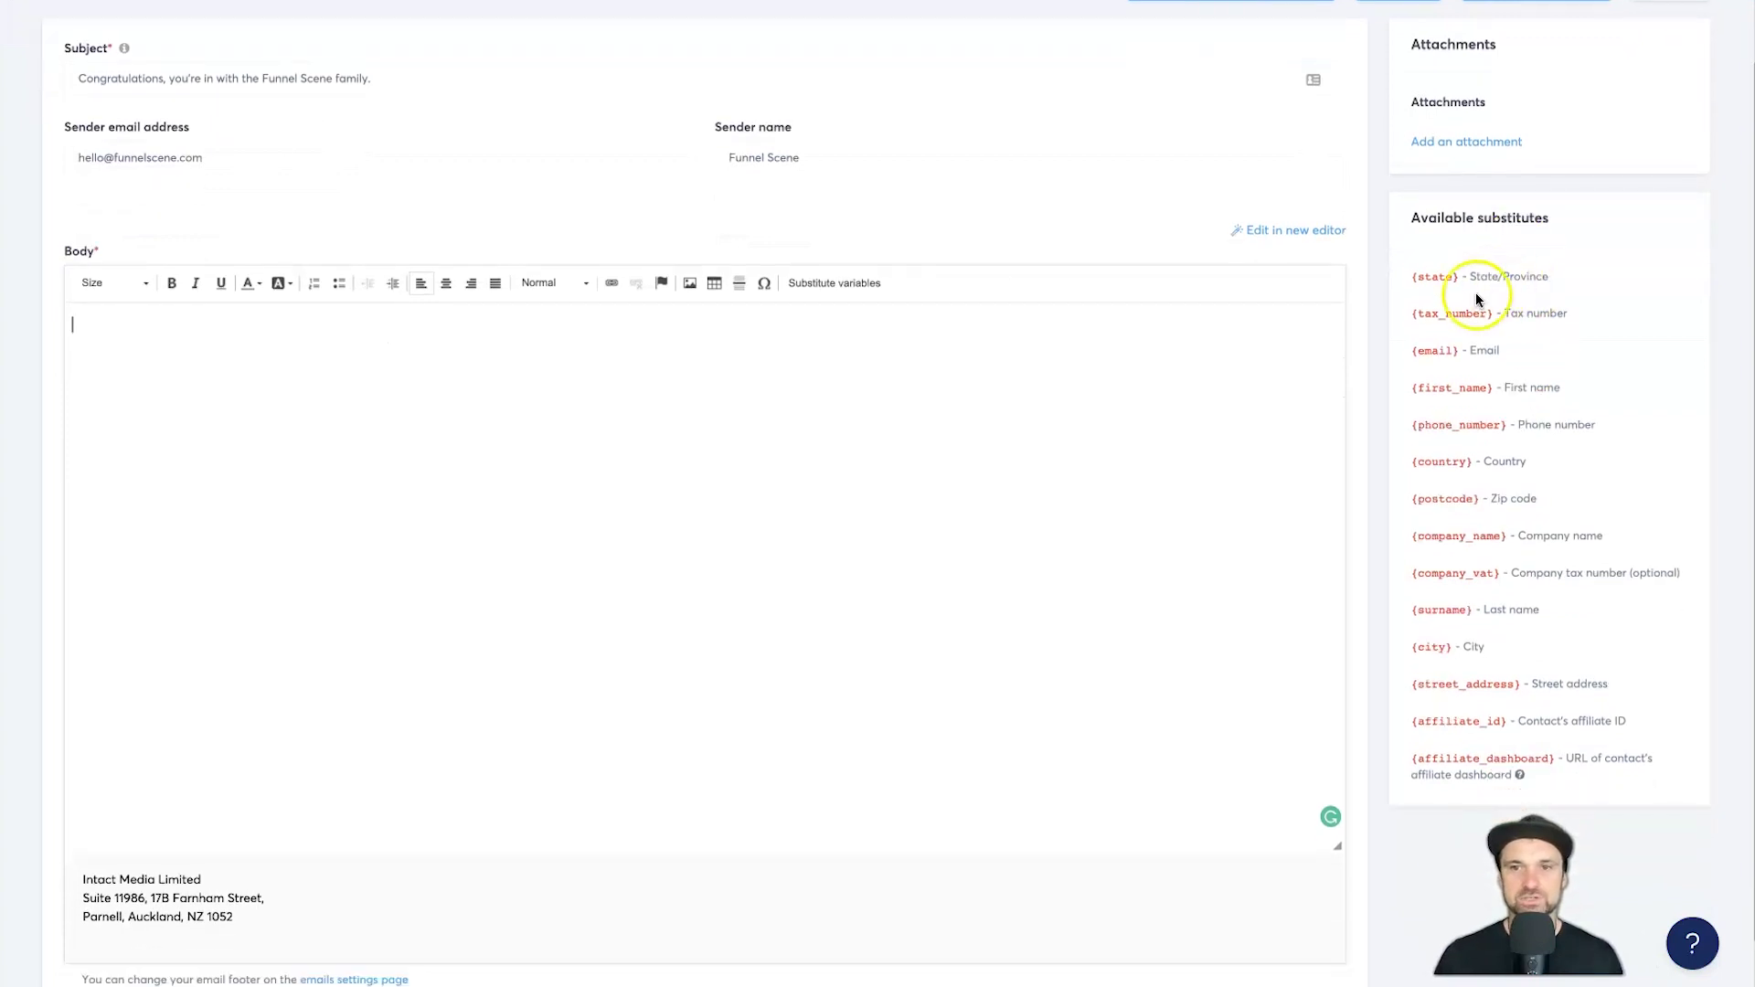
Step: Begin the email body with the greeting "Hey {first_name}," using the copied first-name substitute
left_click(1086, 440)
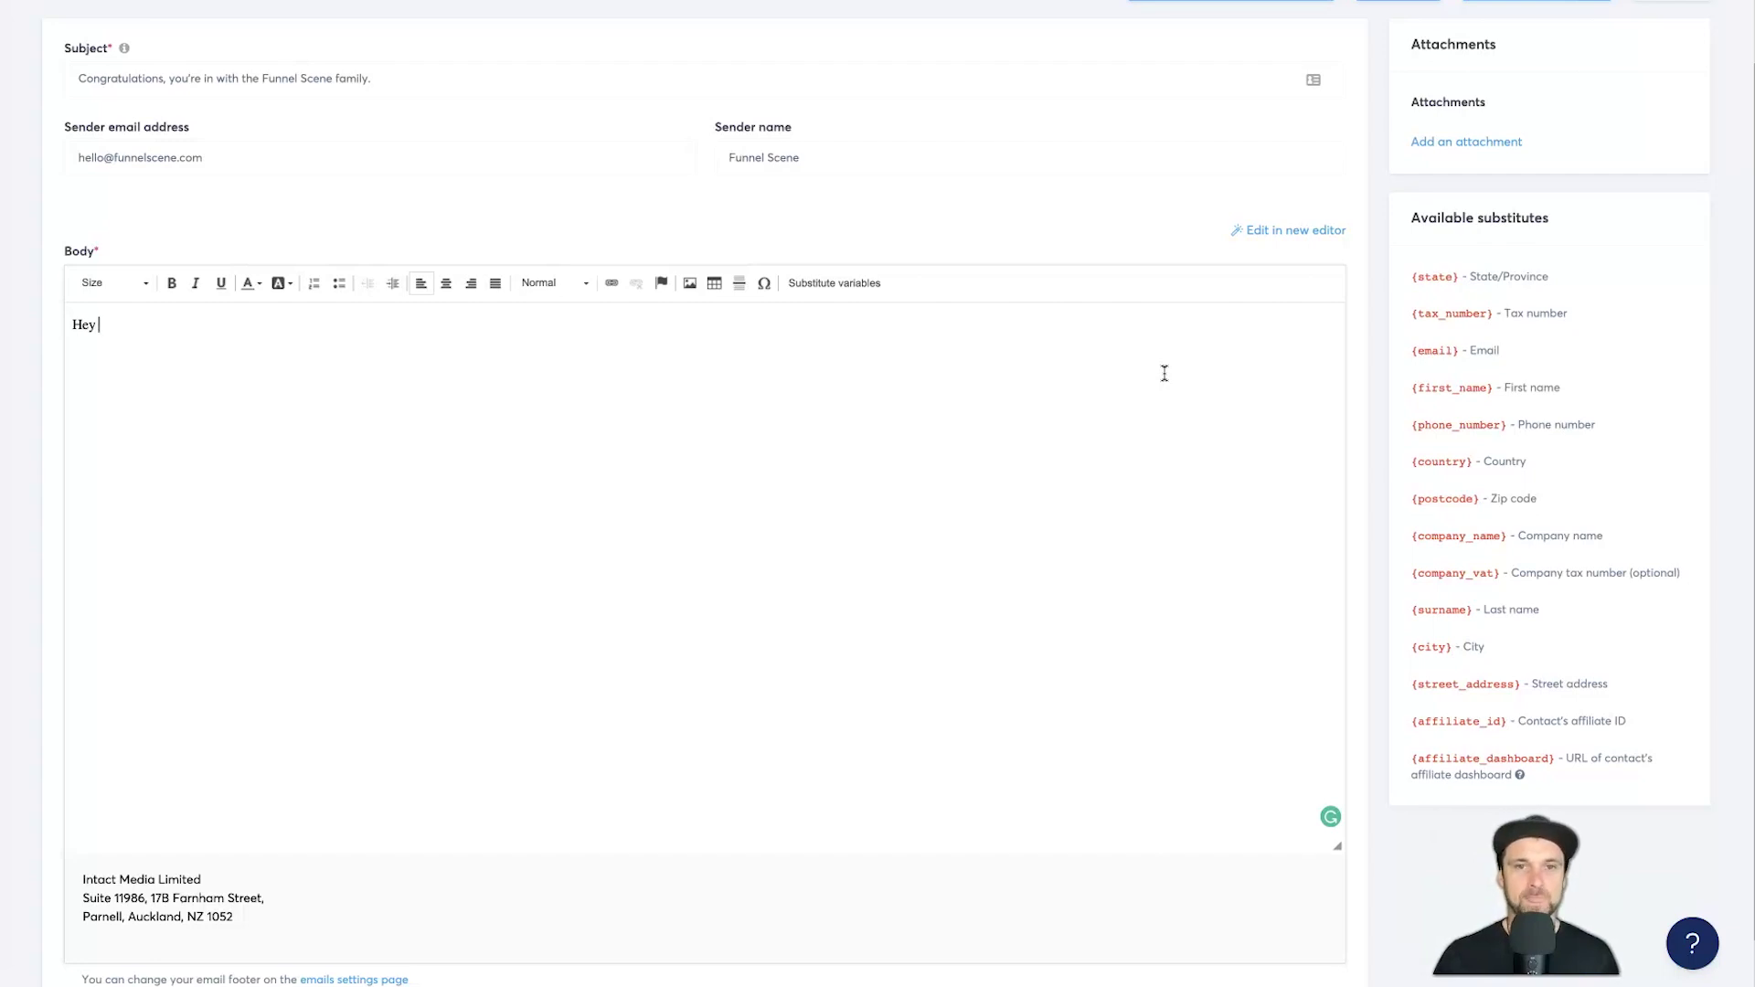
left_click_drag(1410, 388, 1495, 385)
key("ctrl+c")
left_click(560, 375)
key("ctrl+v")
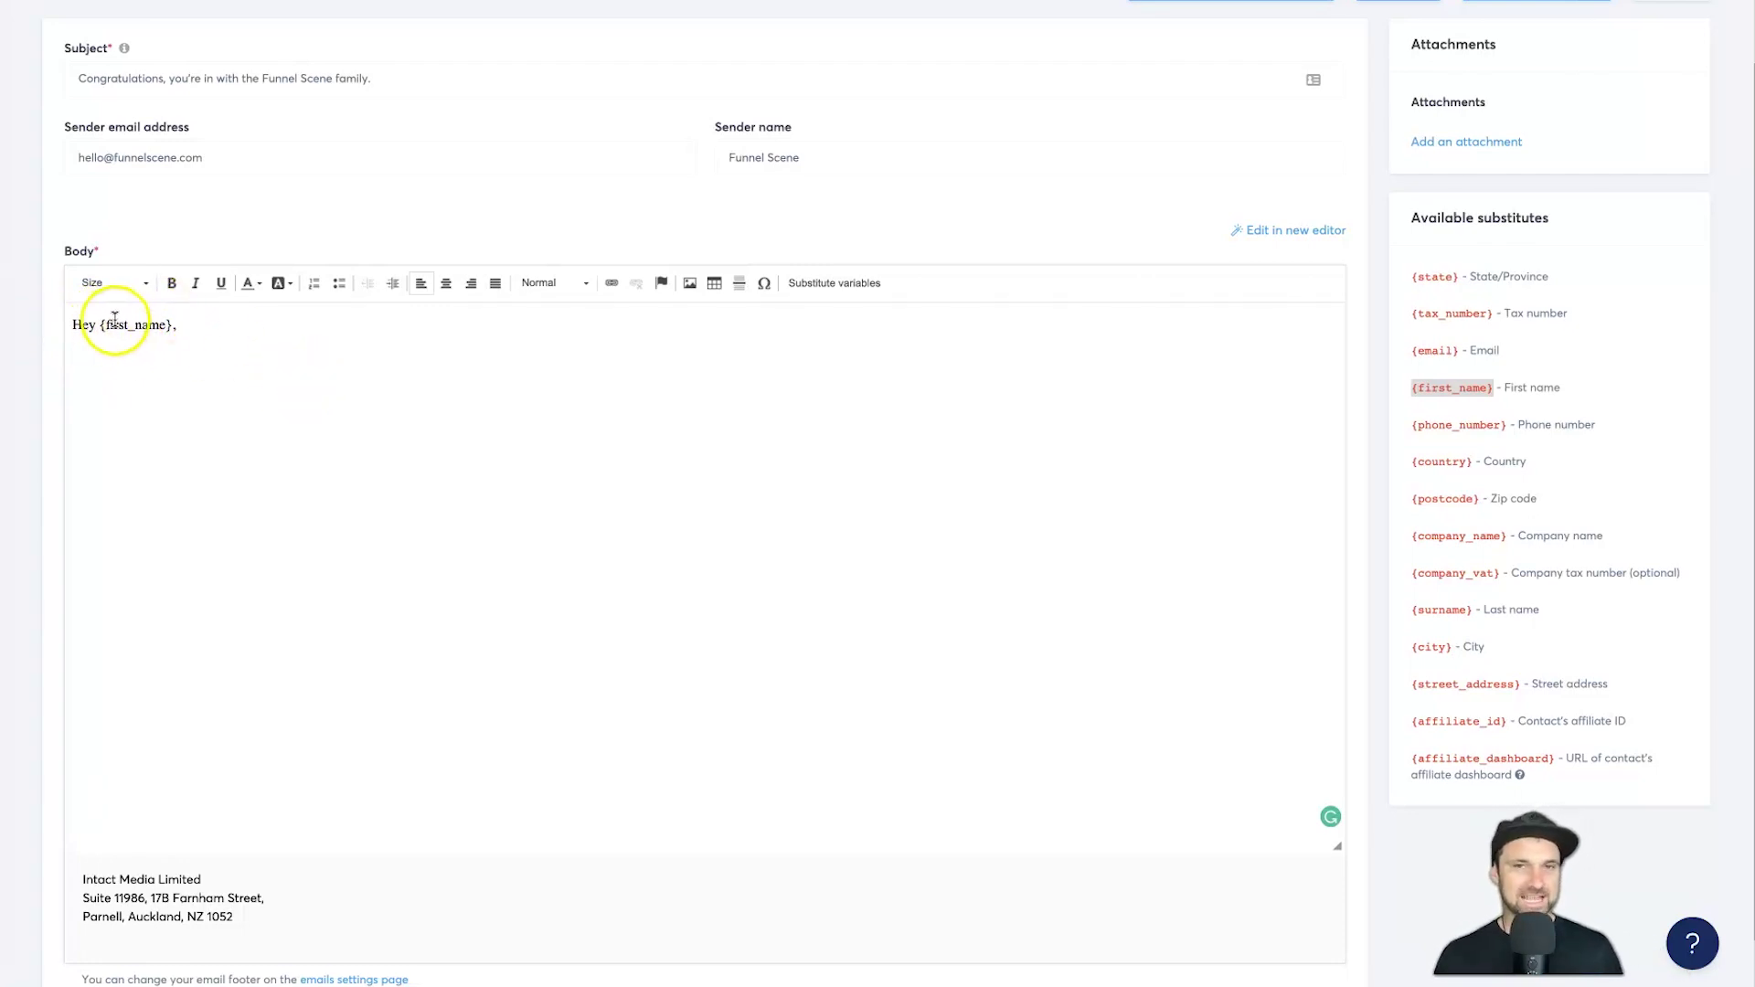
Step: Write the newsletter welcome message below the greeting and change the subject to "Congratulations, you've been added to the Funnel Scene newsletter"
key("Return")
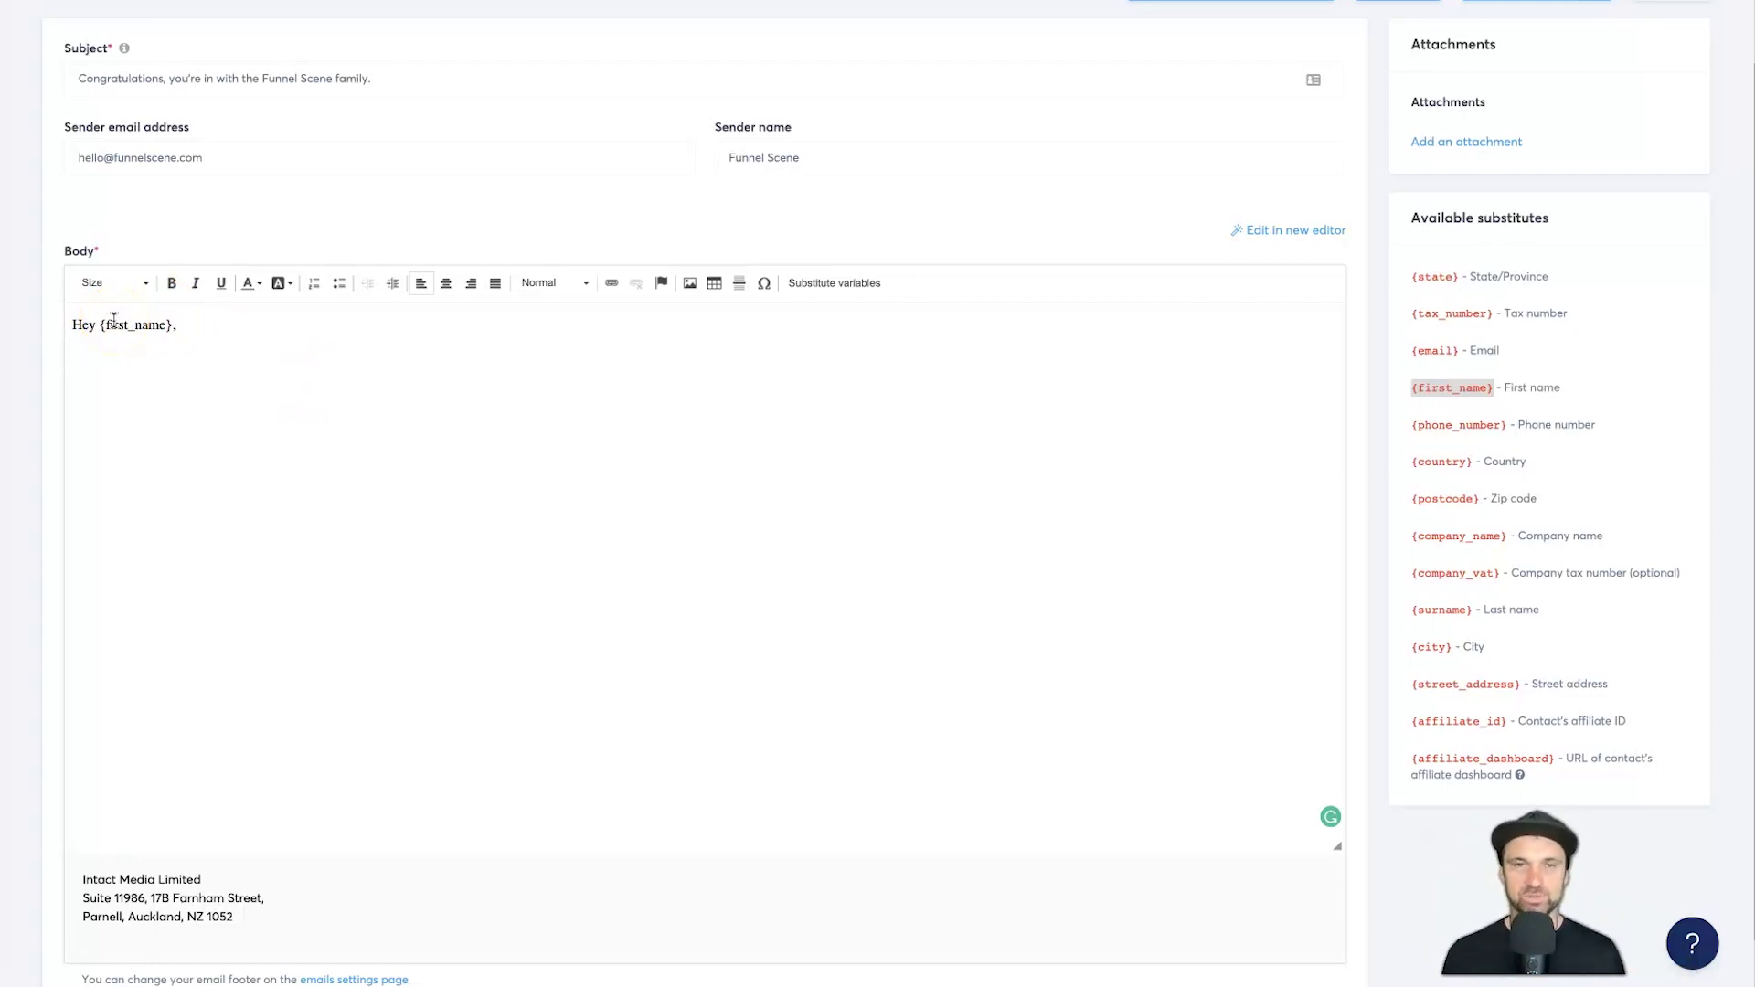
left_click(209, 403)
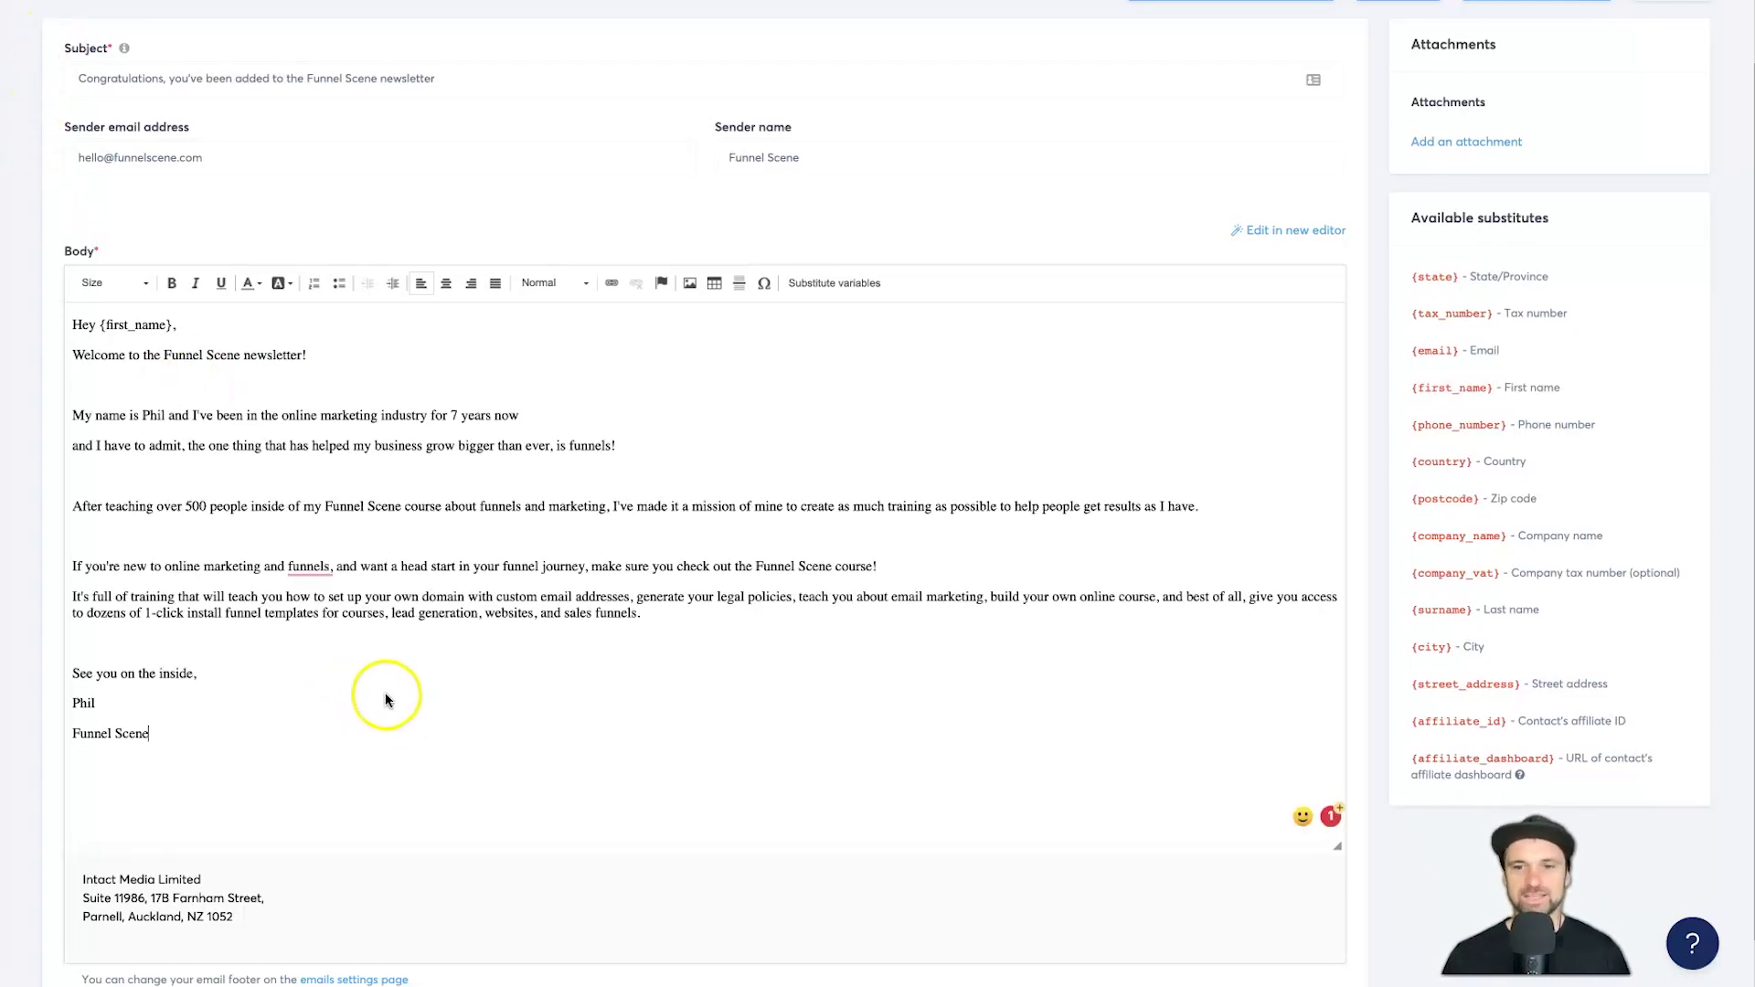
Step: Remove the comma after "funnels" in the paragraph recommending the Funnel Scene course
left_click(314, 568)
left_click(328, 600)
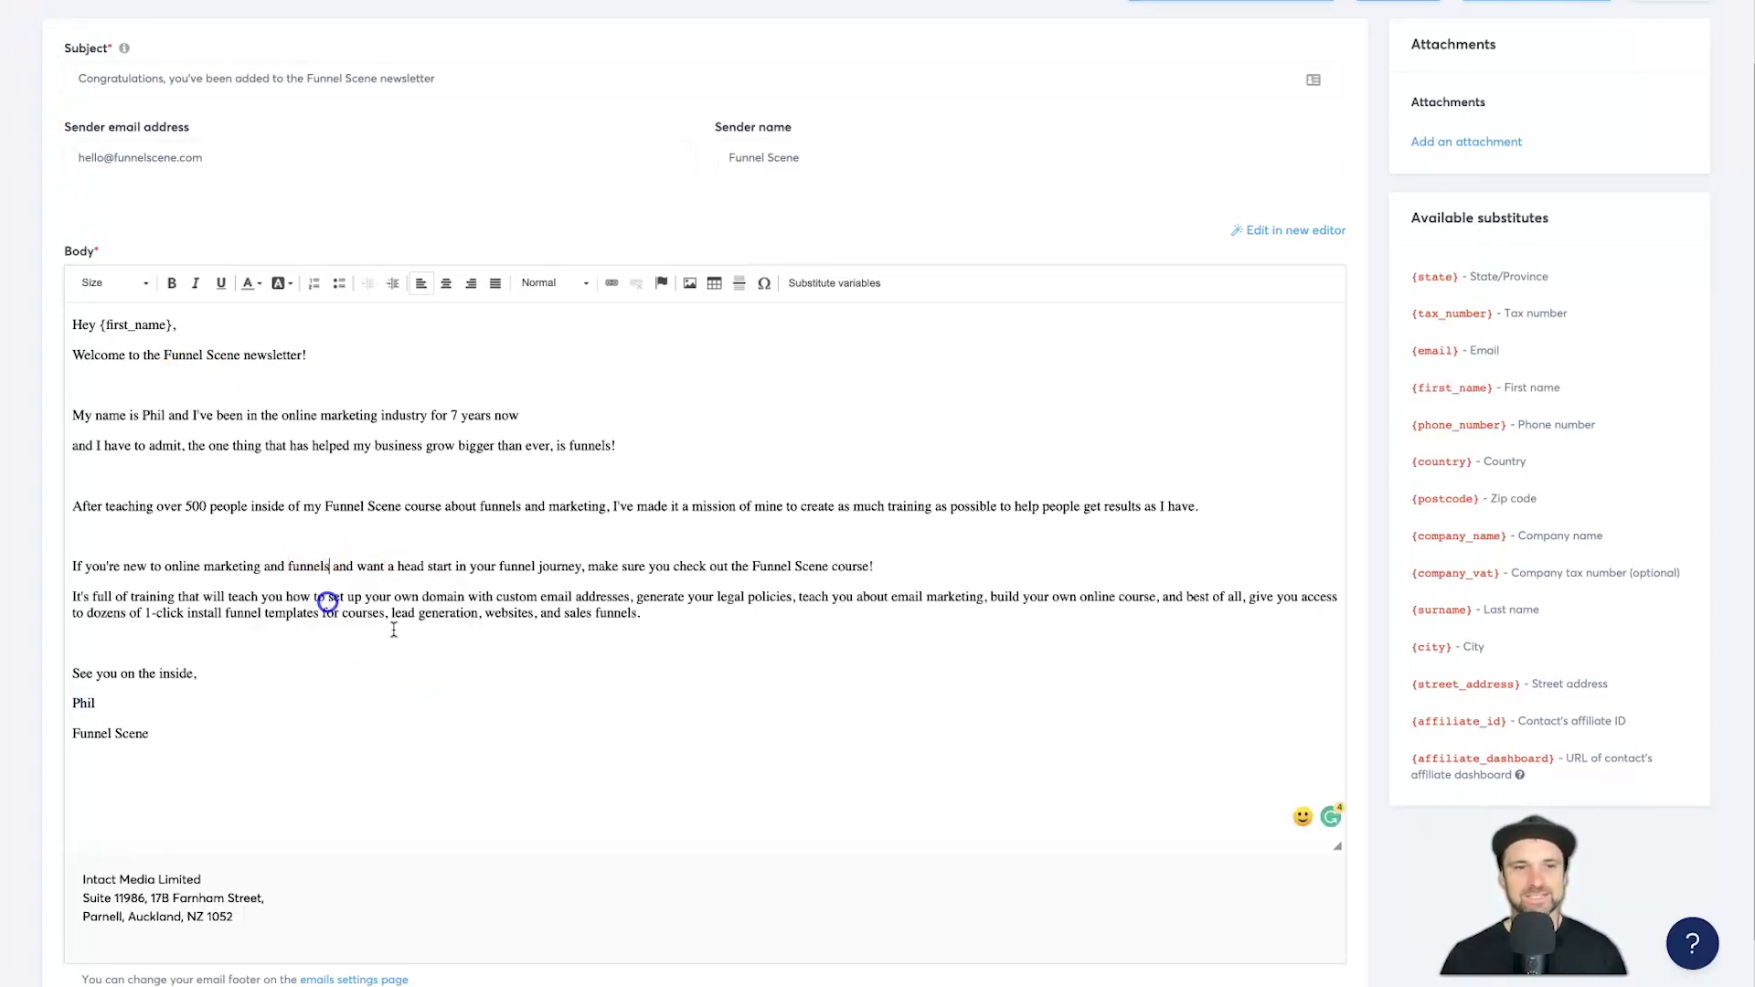
left_click(465, 662)
left_click(468, 653)
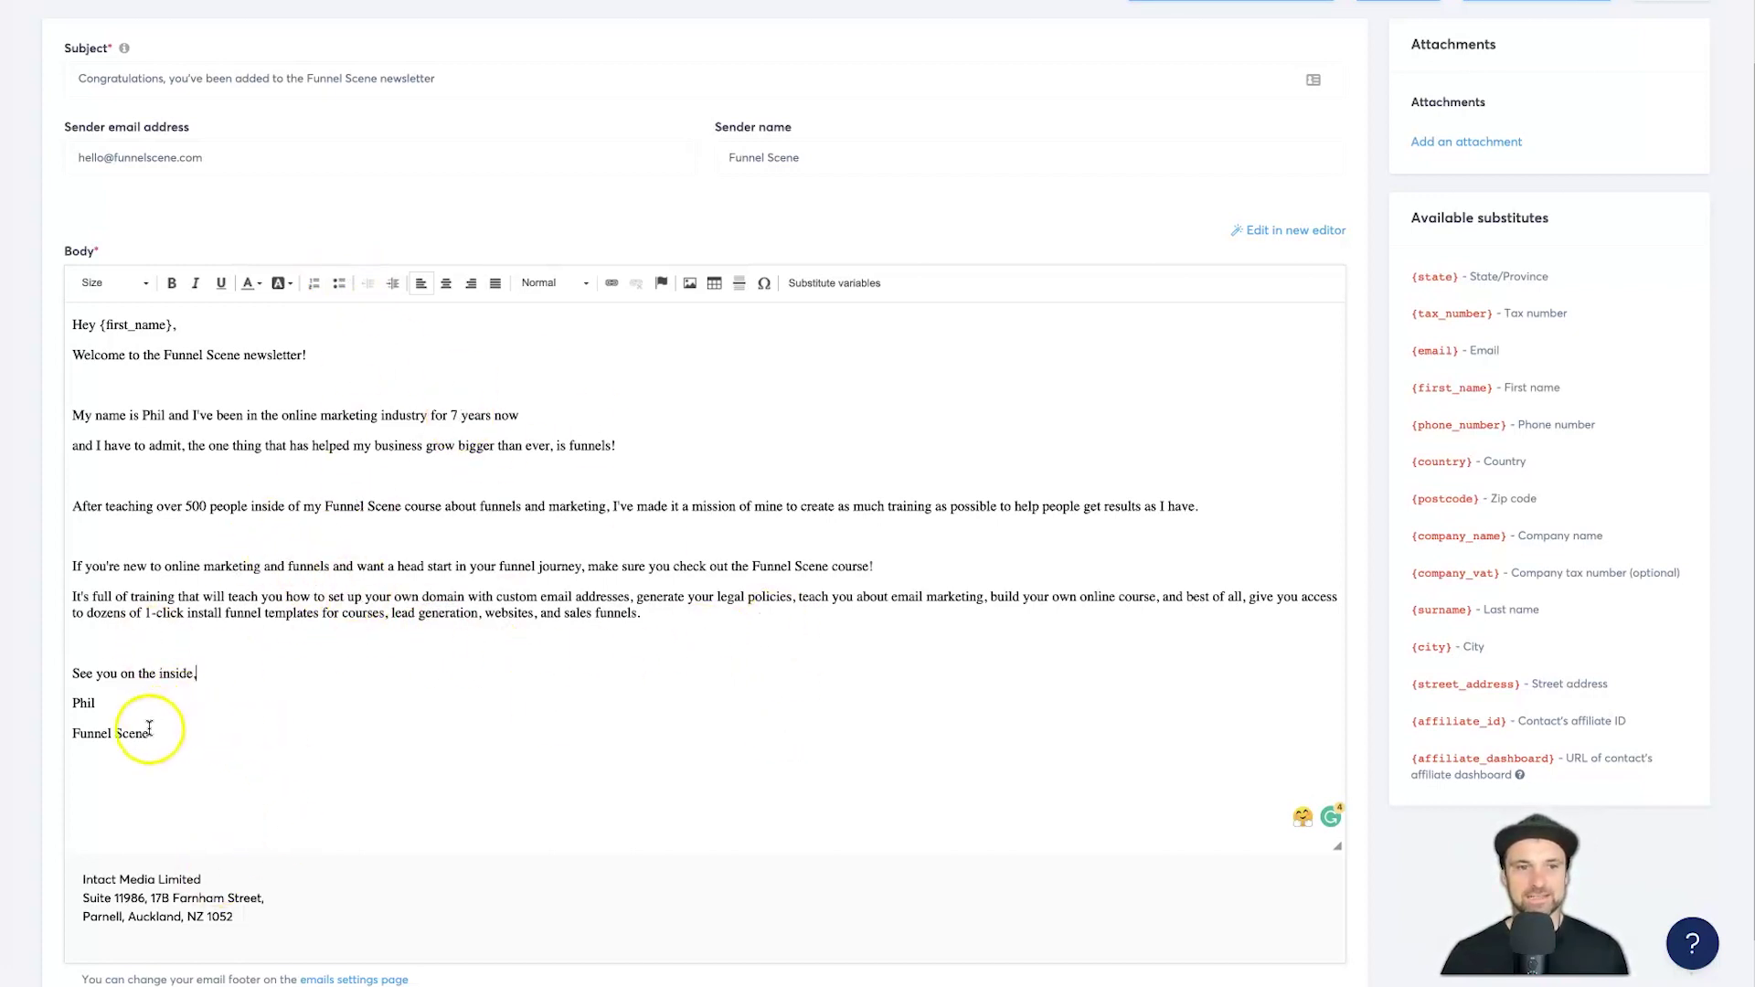
Step: Review the email's subject line and the body text from the greeting to the sign-off
left_click(126, 86)
left_click_drag(126, 86, 457, 77)
left_click(450, 76)
left_click_drag(85, 336, 415, 649)
left_click(415, 650)
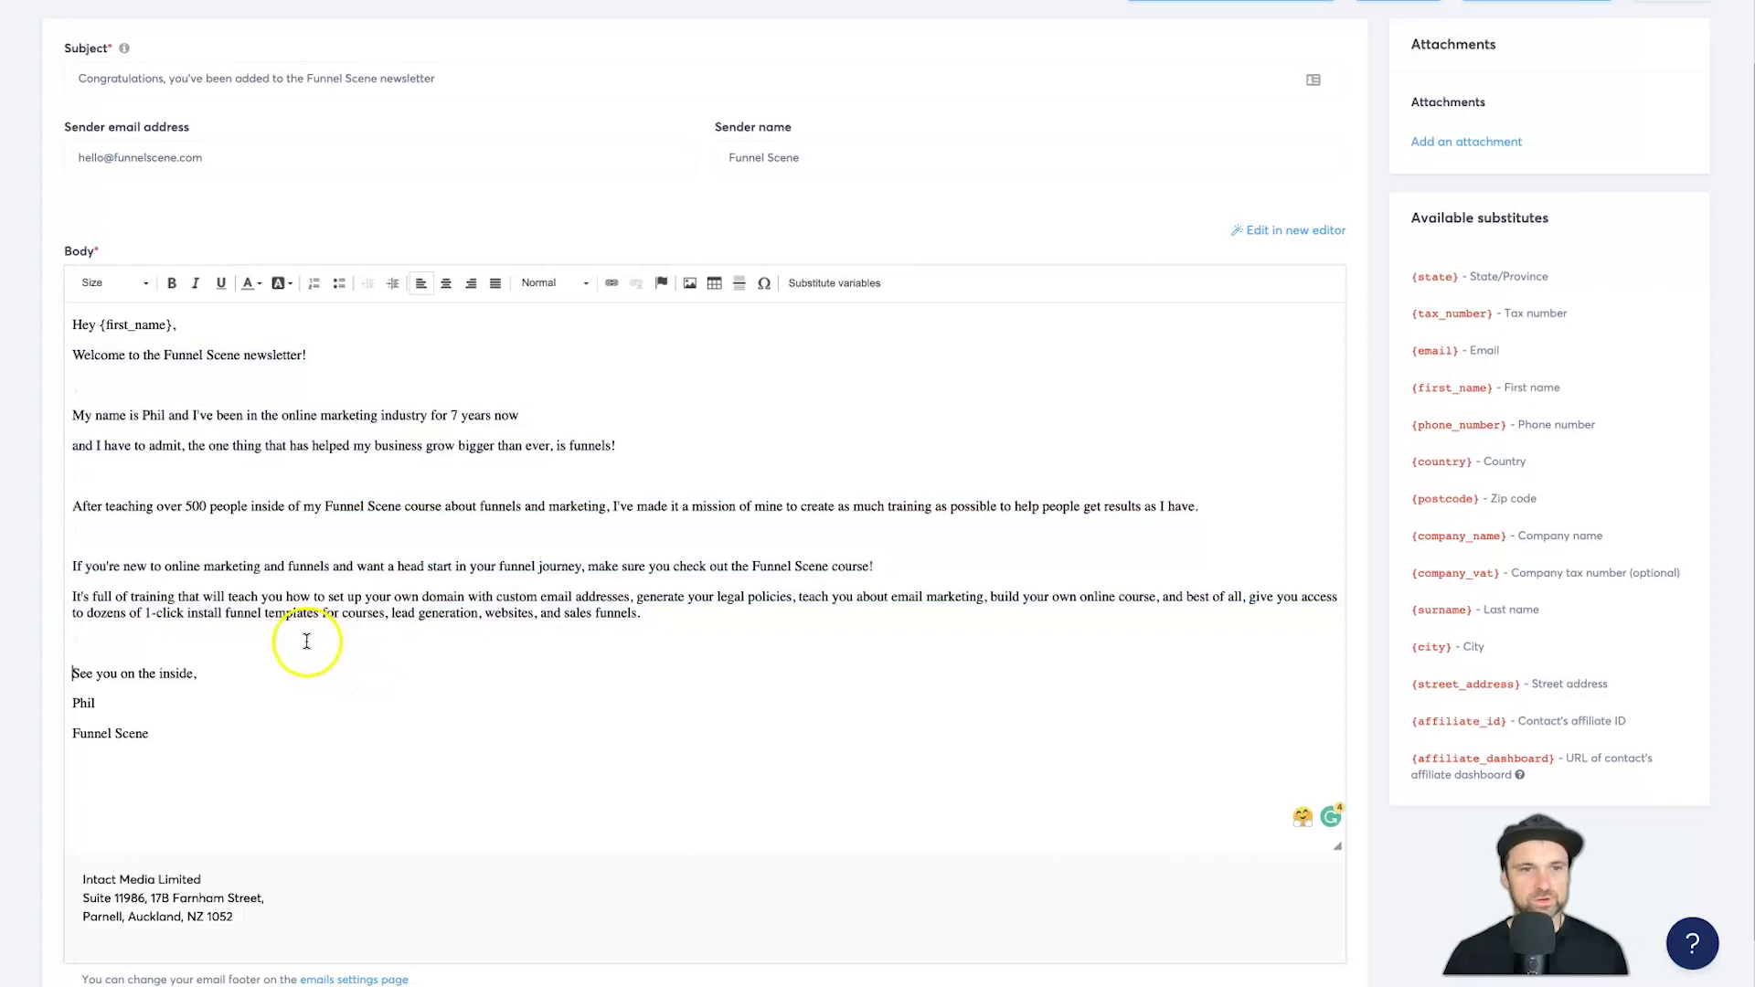
Step: Make the "Funnel Scene" line in the email's sign-off bold
left_click_drag(150, 734, 72, 734)
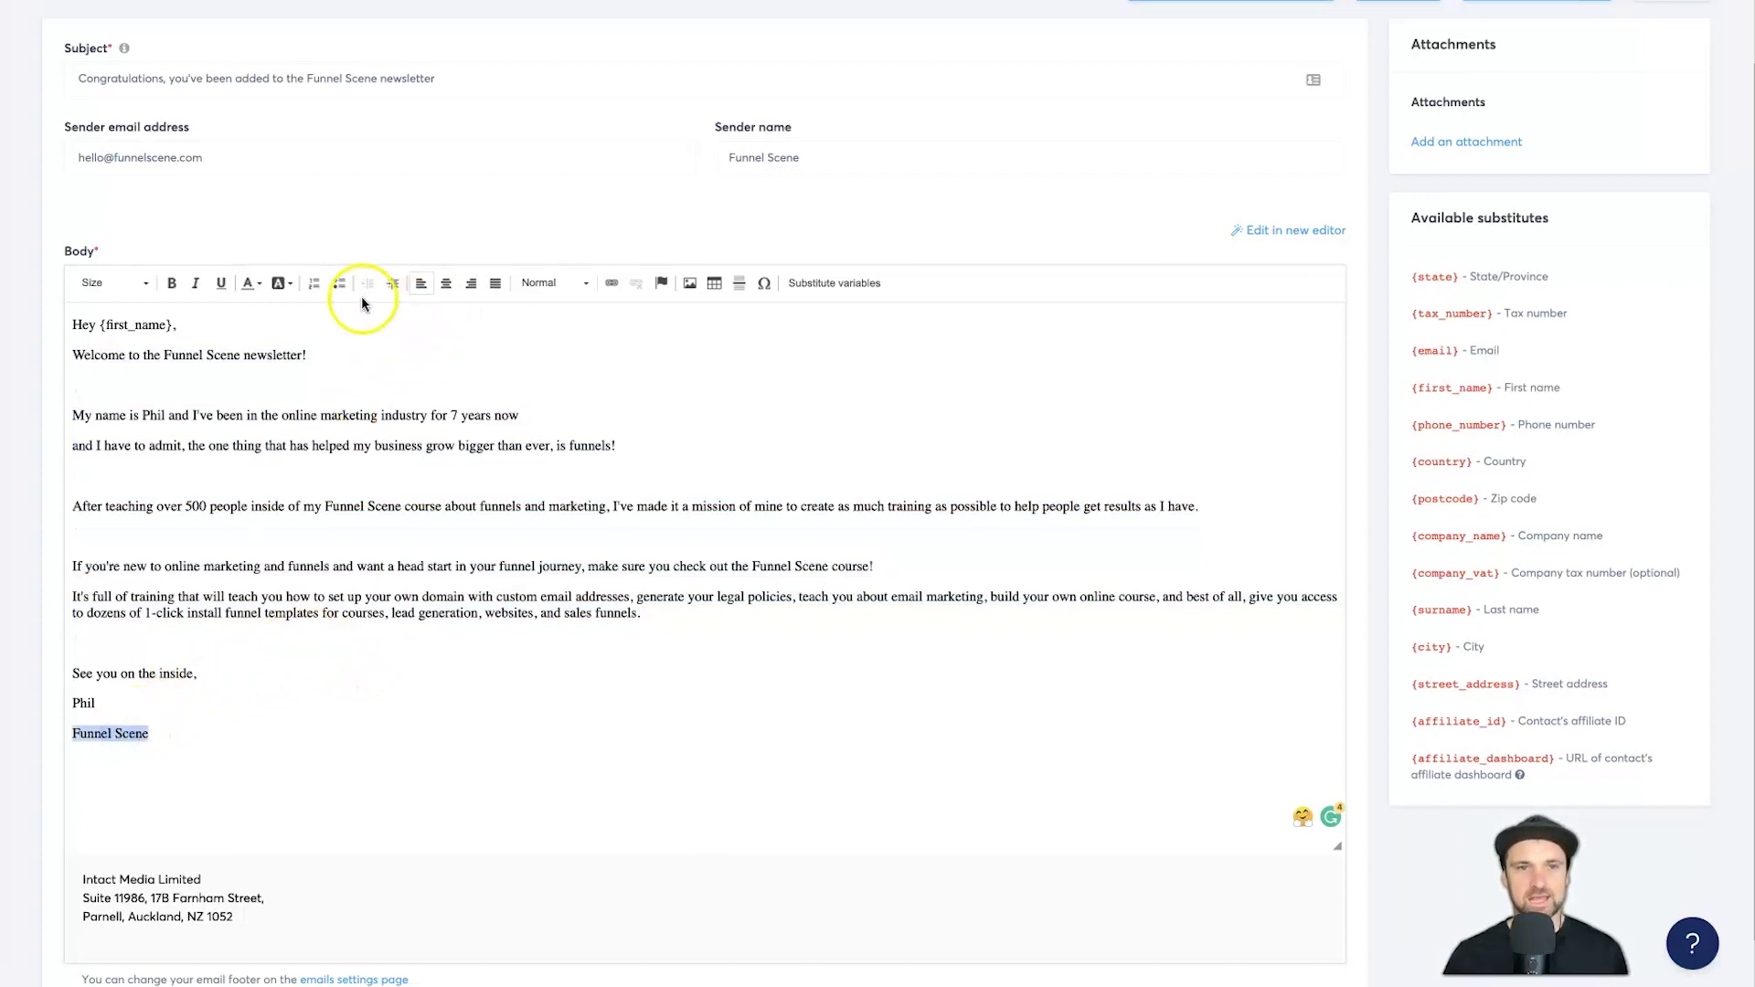
left_click(172, 283)
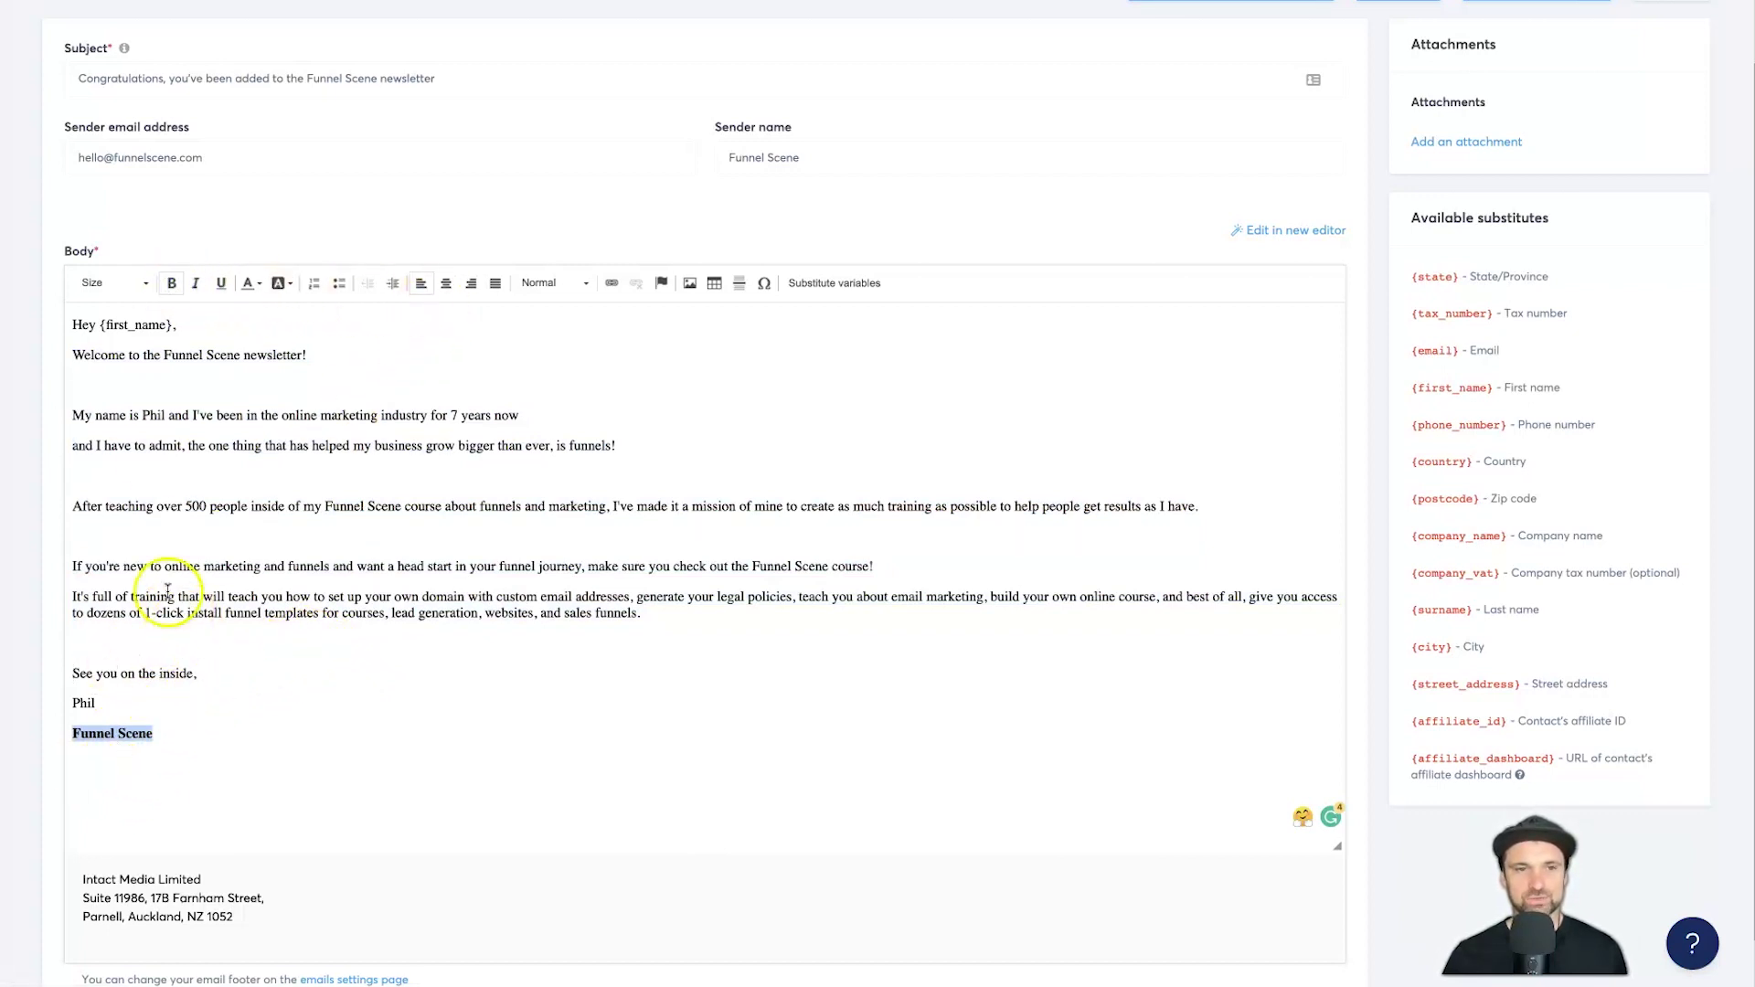
left_click(73, 415)
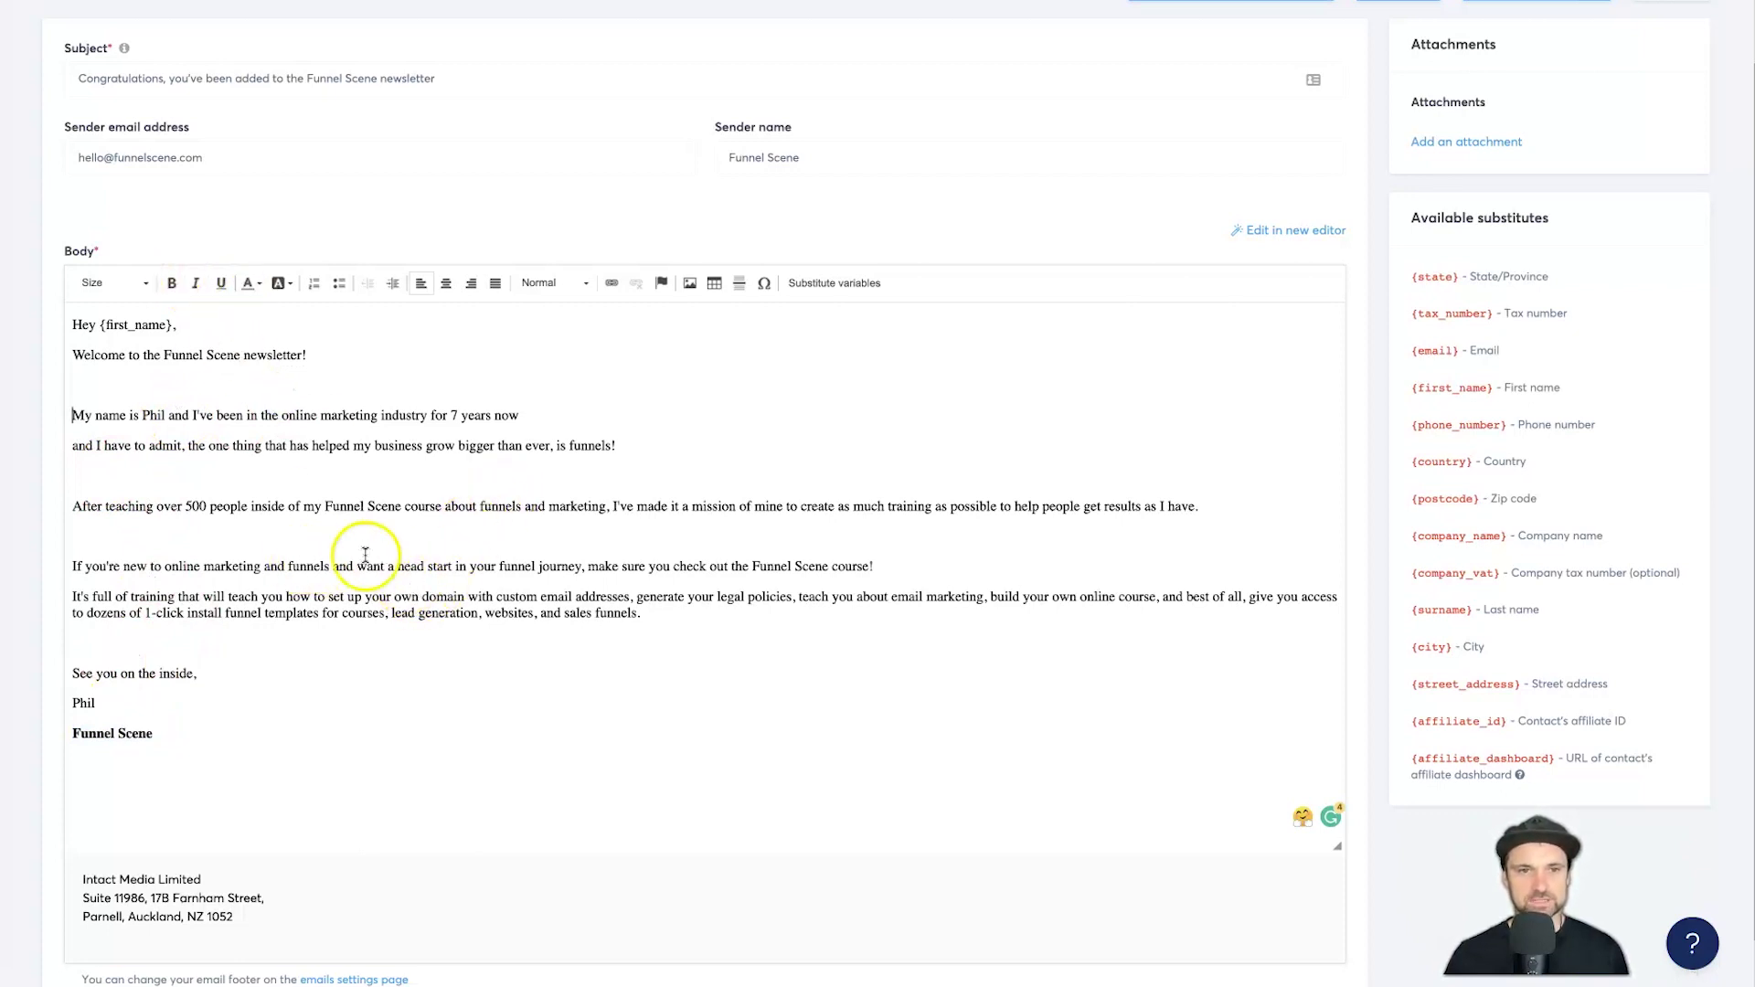
left_click_drag(324, 501, 443, 502)
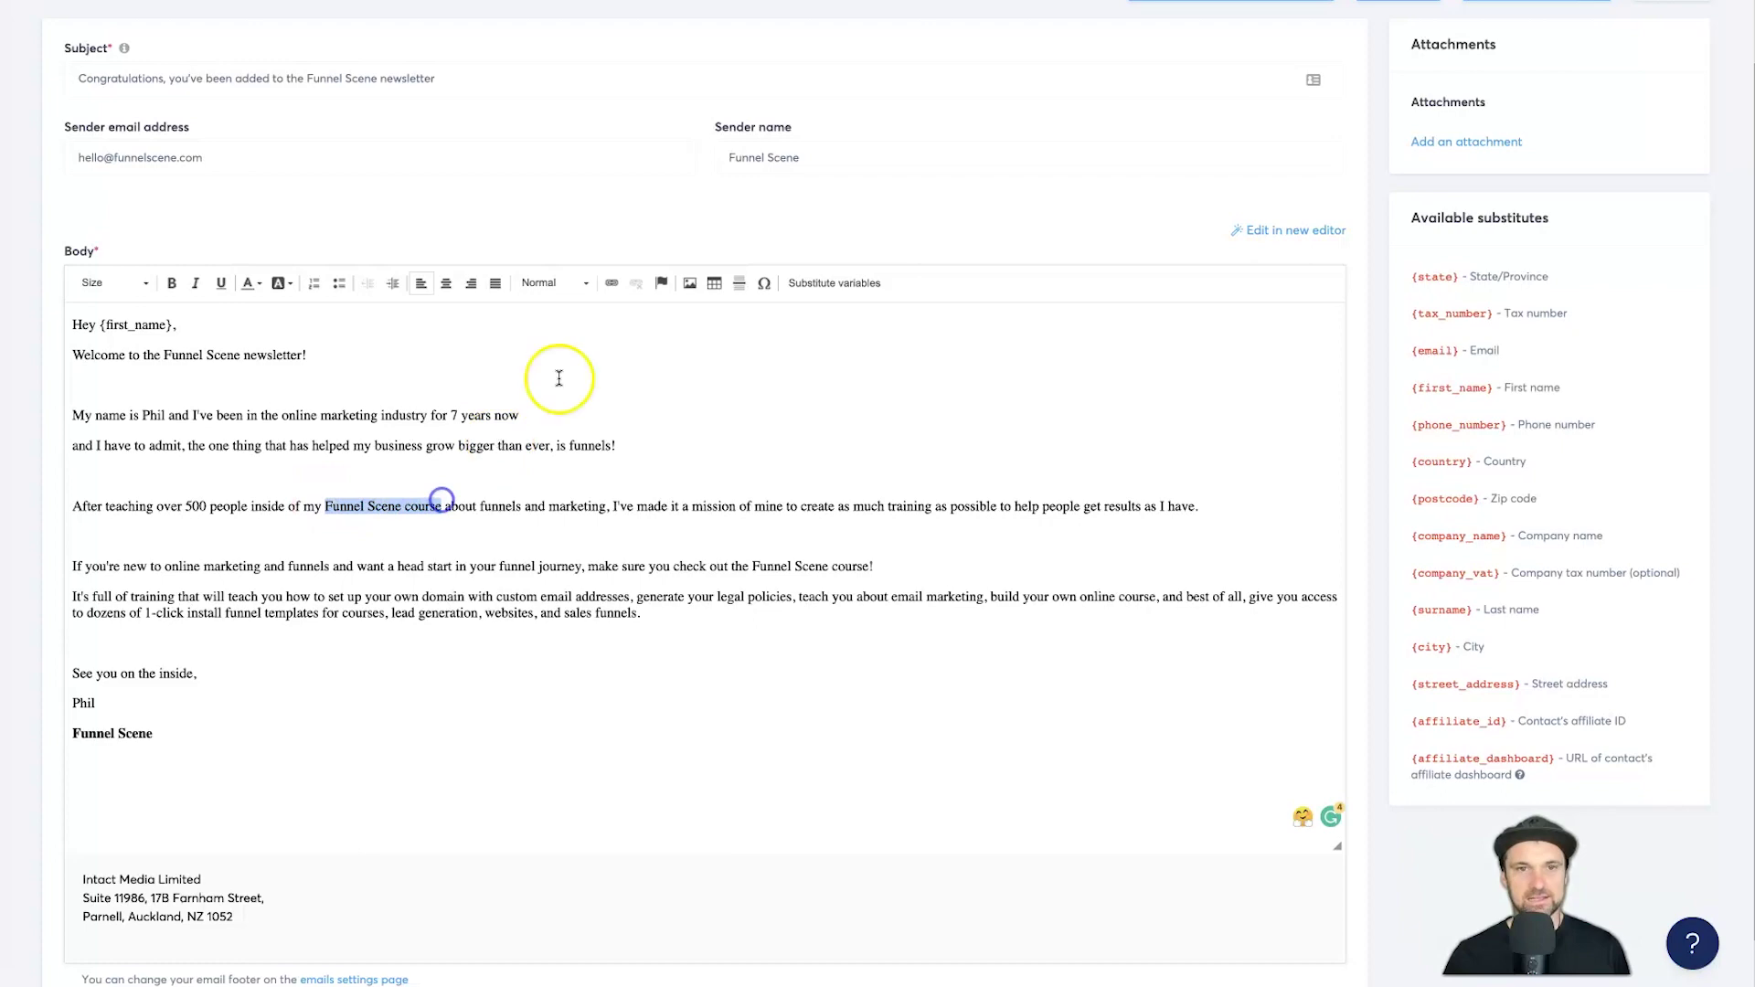
left_click(609, 283)
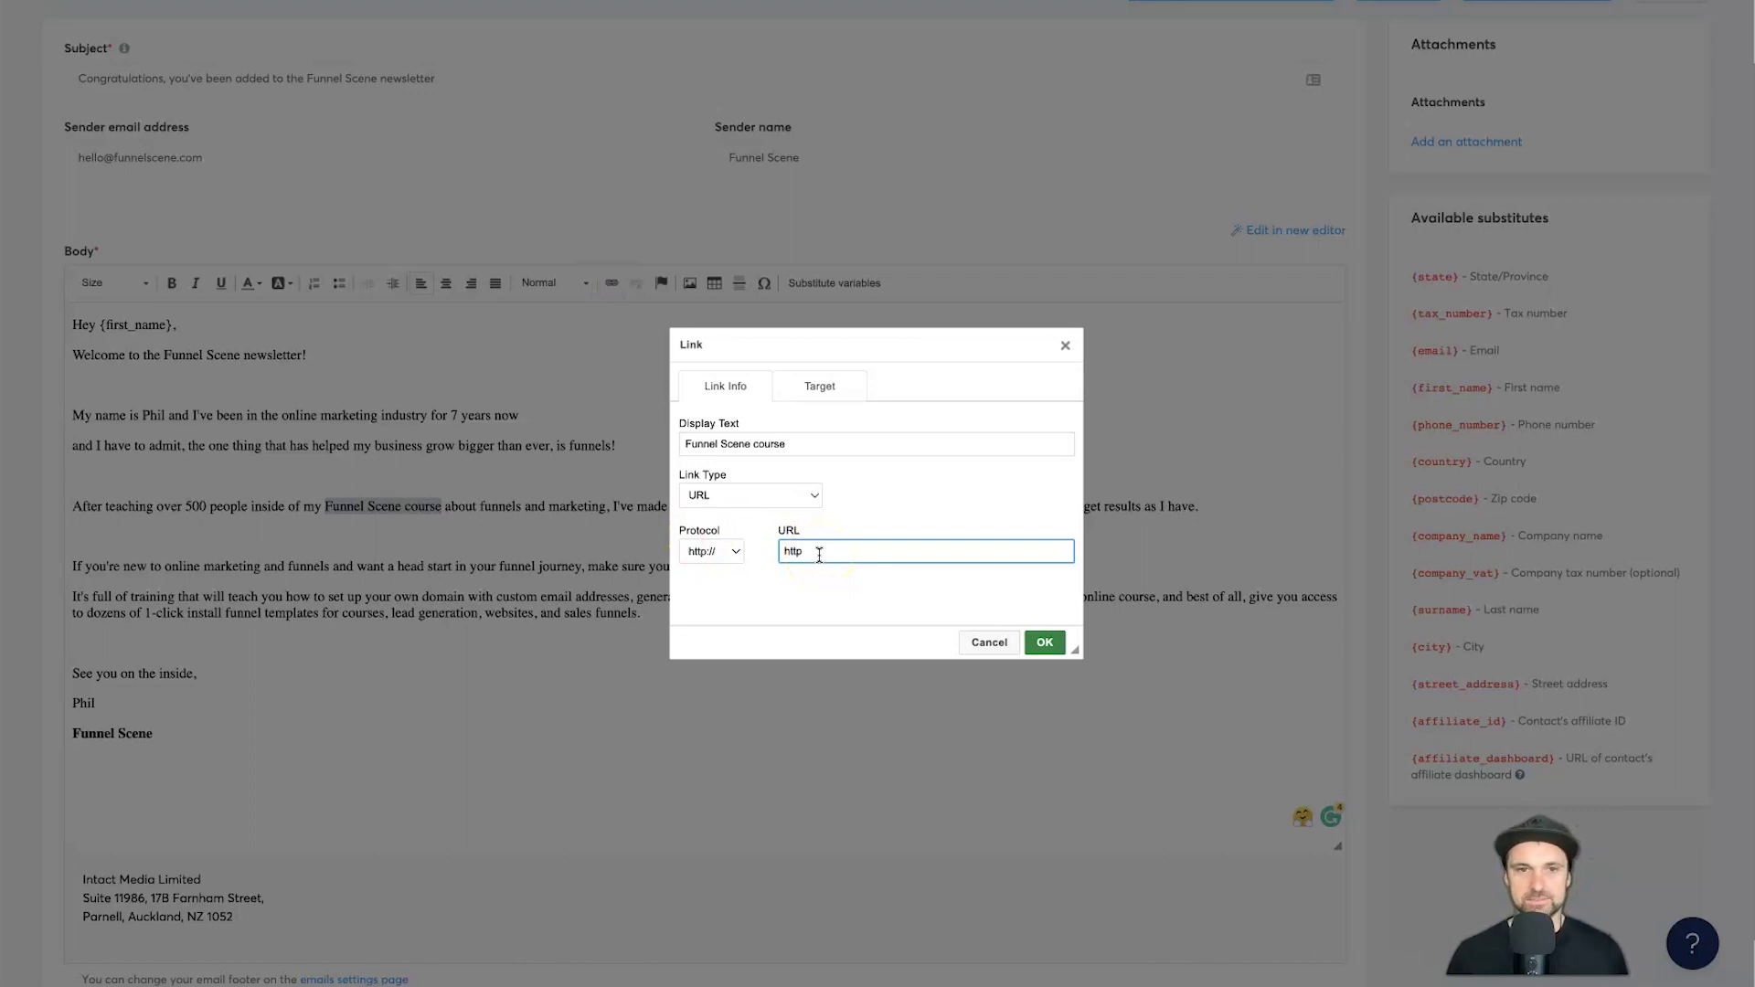
left_click(734, 551)
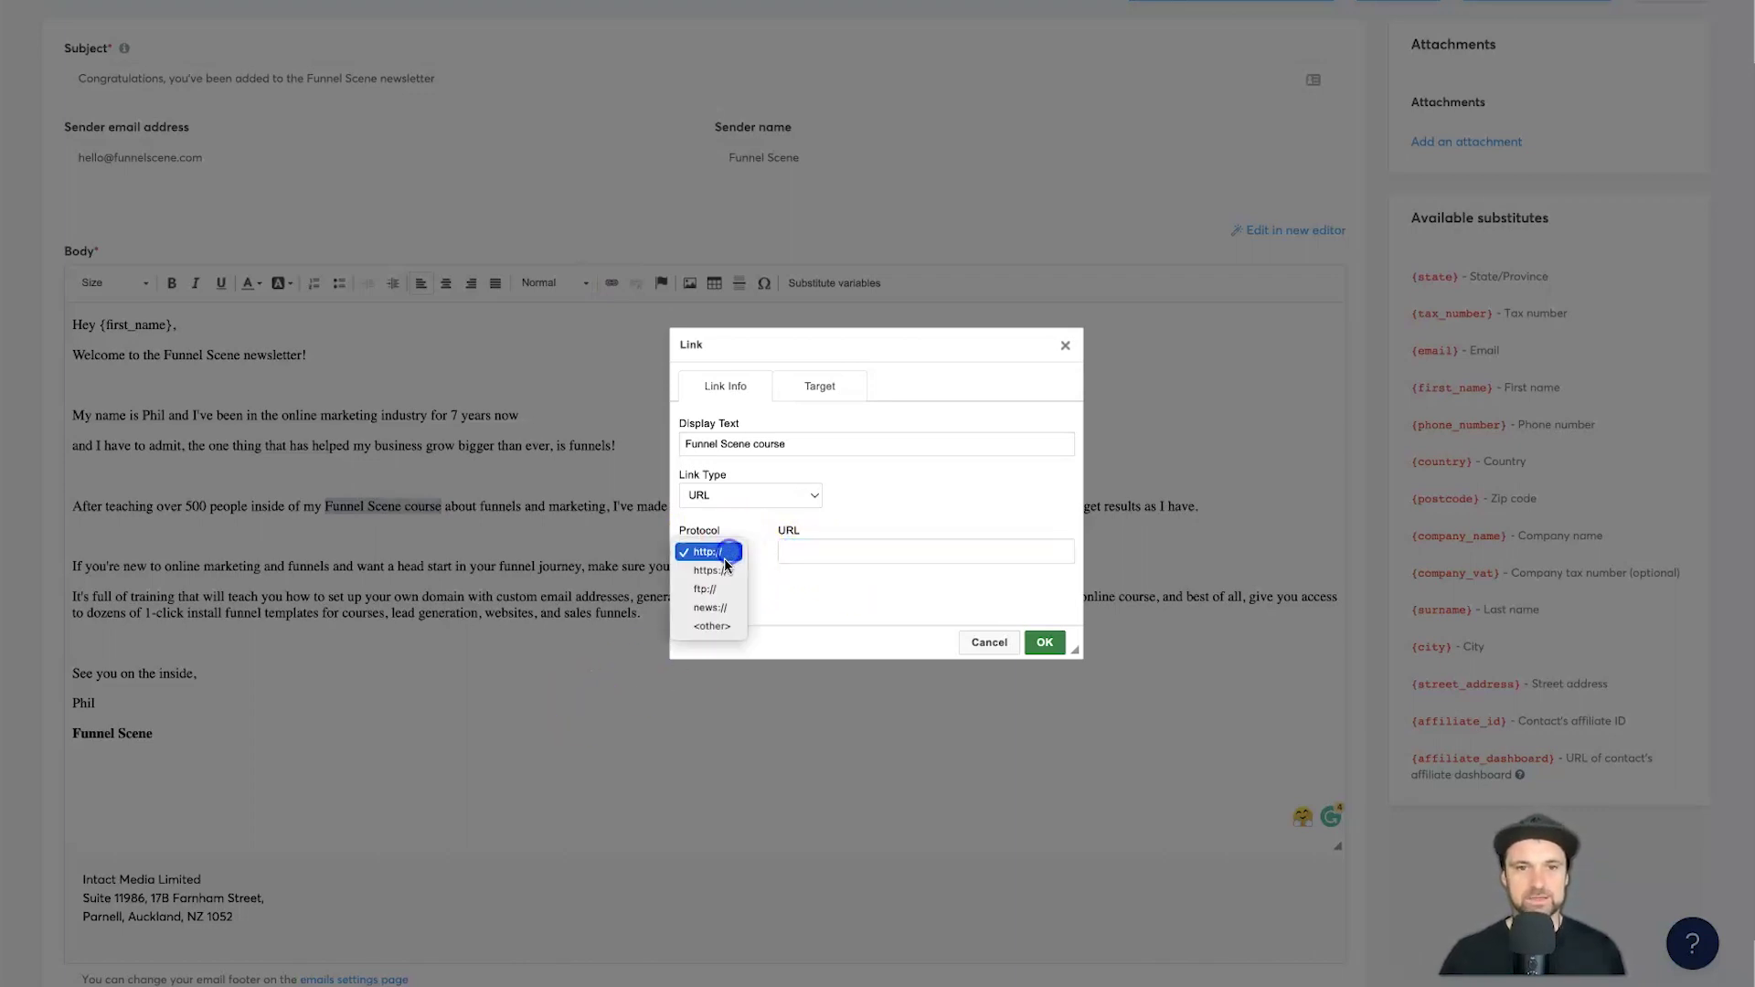
left_click(727, 570)
left_click(875, 548)
type("www.funnelscene.com")
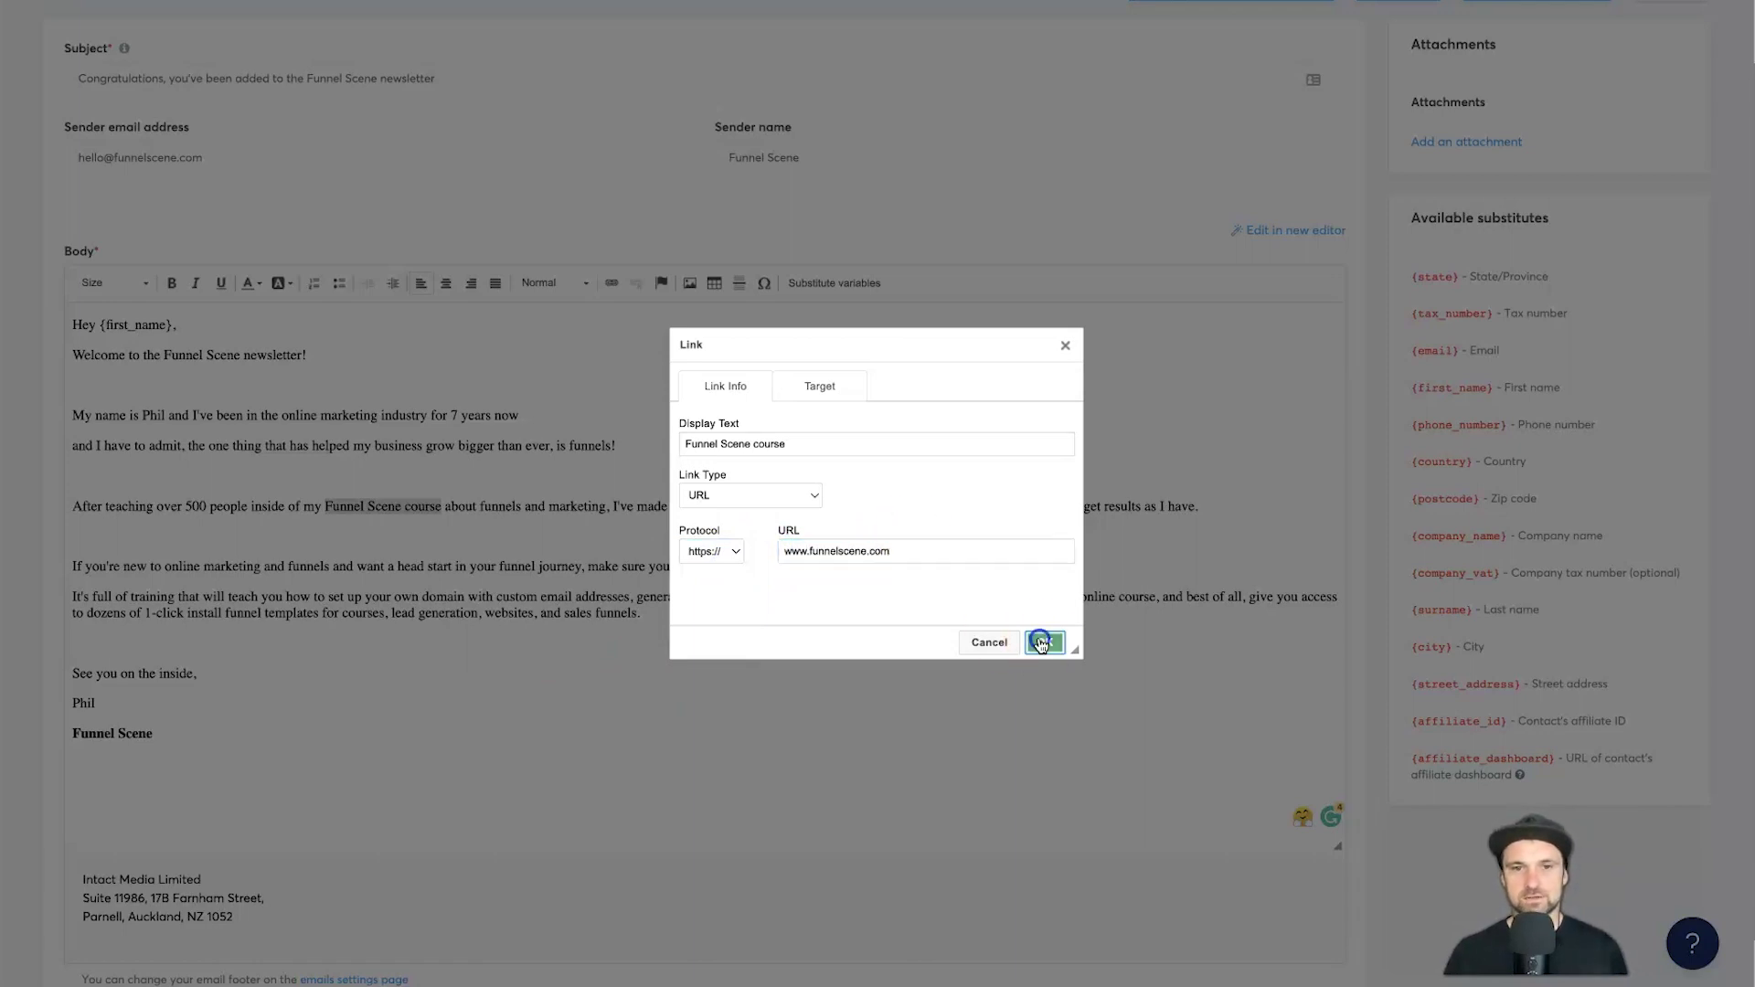
left_click(1044, 642)
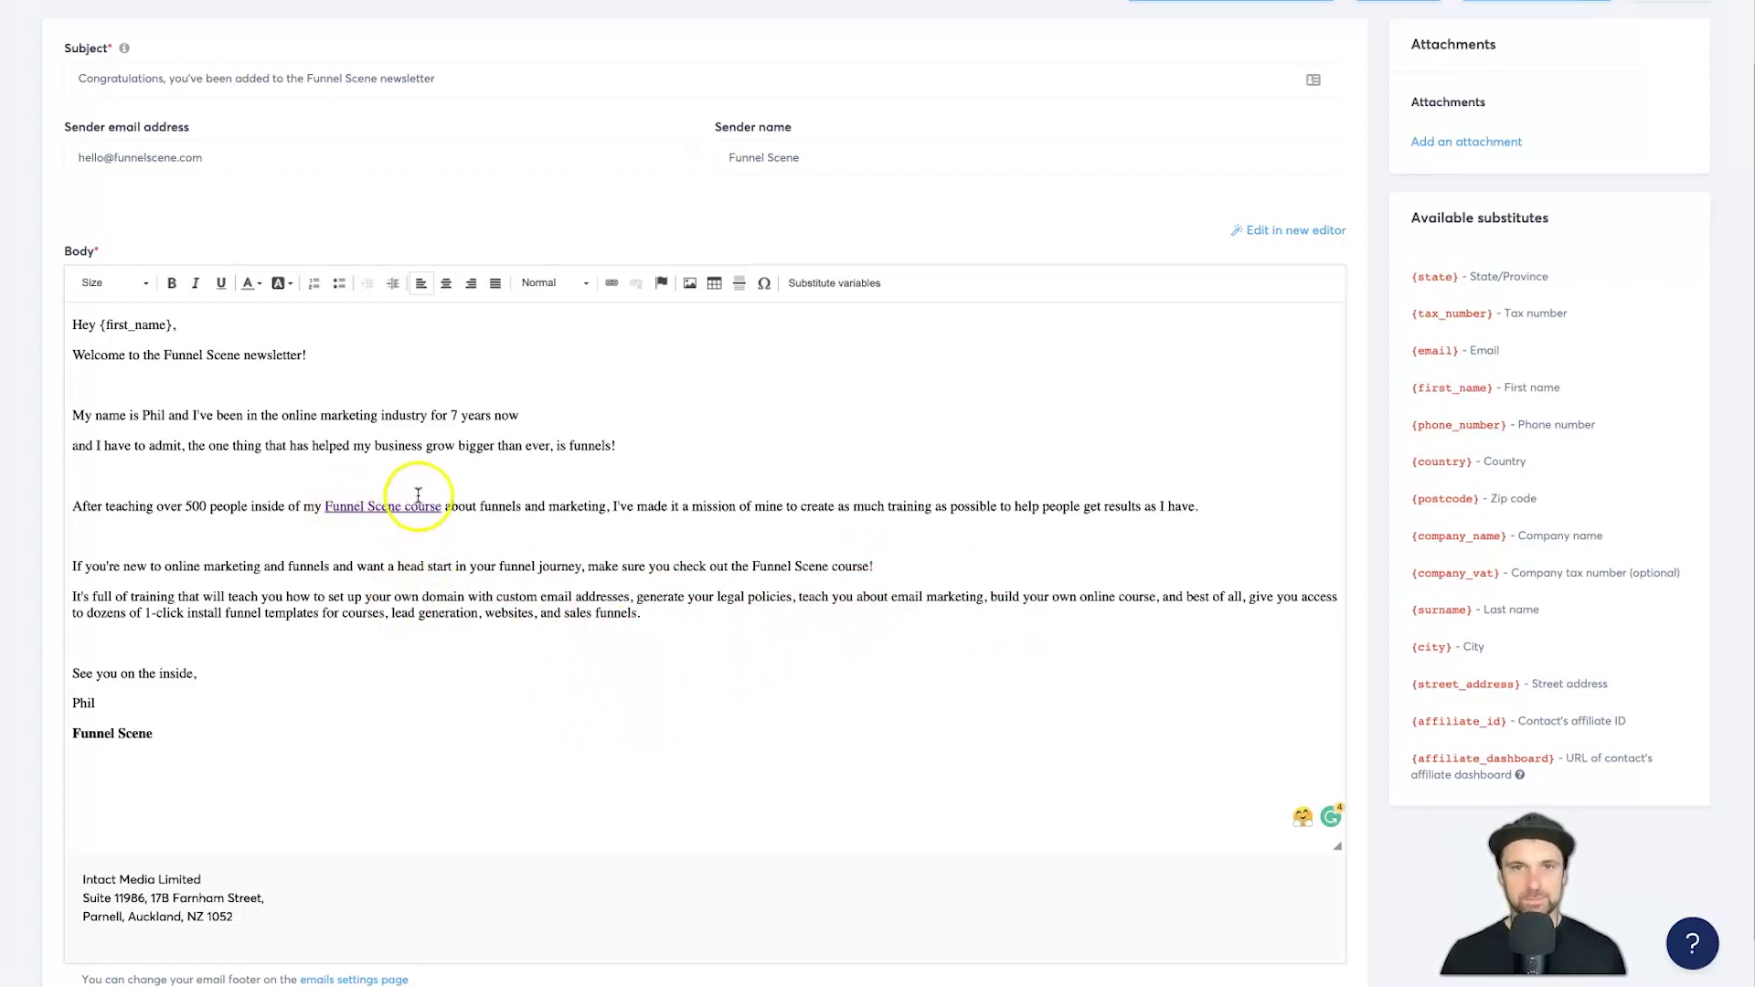
Step: Save the welcome email and send a test copy of it to the test email address
scroll(631, 341, "down", 1)
scroll(731, 430, "up", 3)
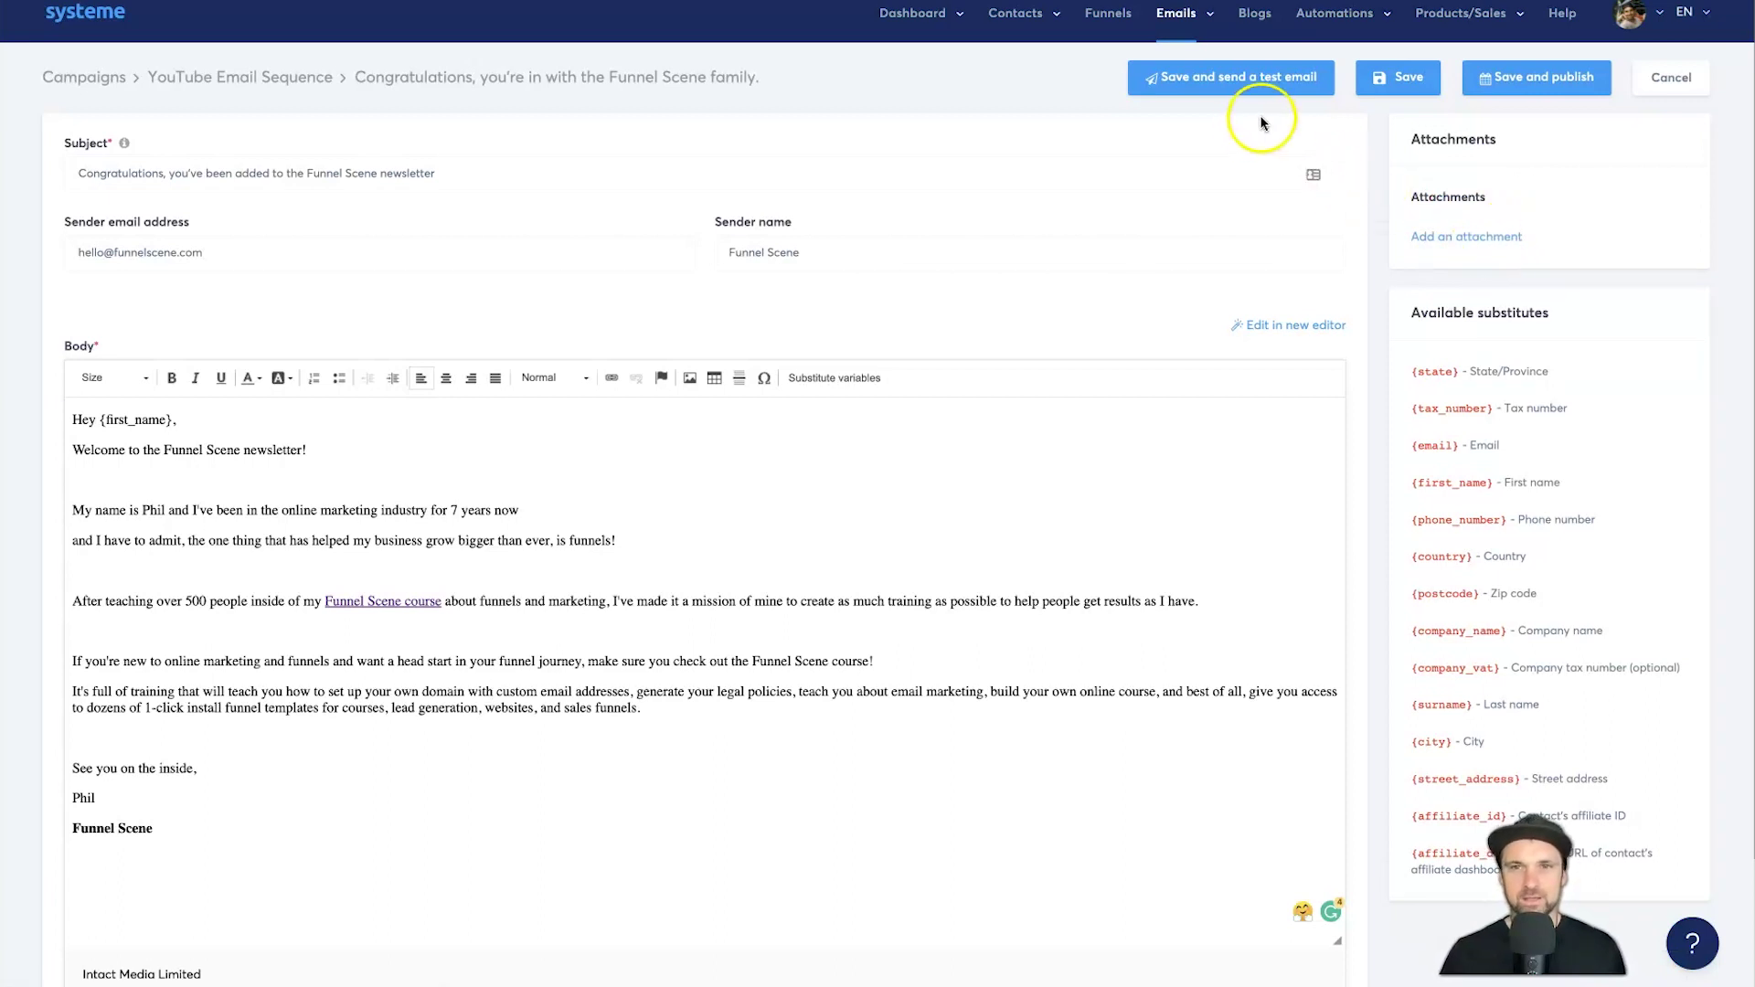
left_click(1262, 88)
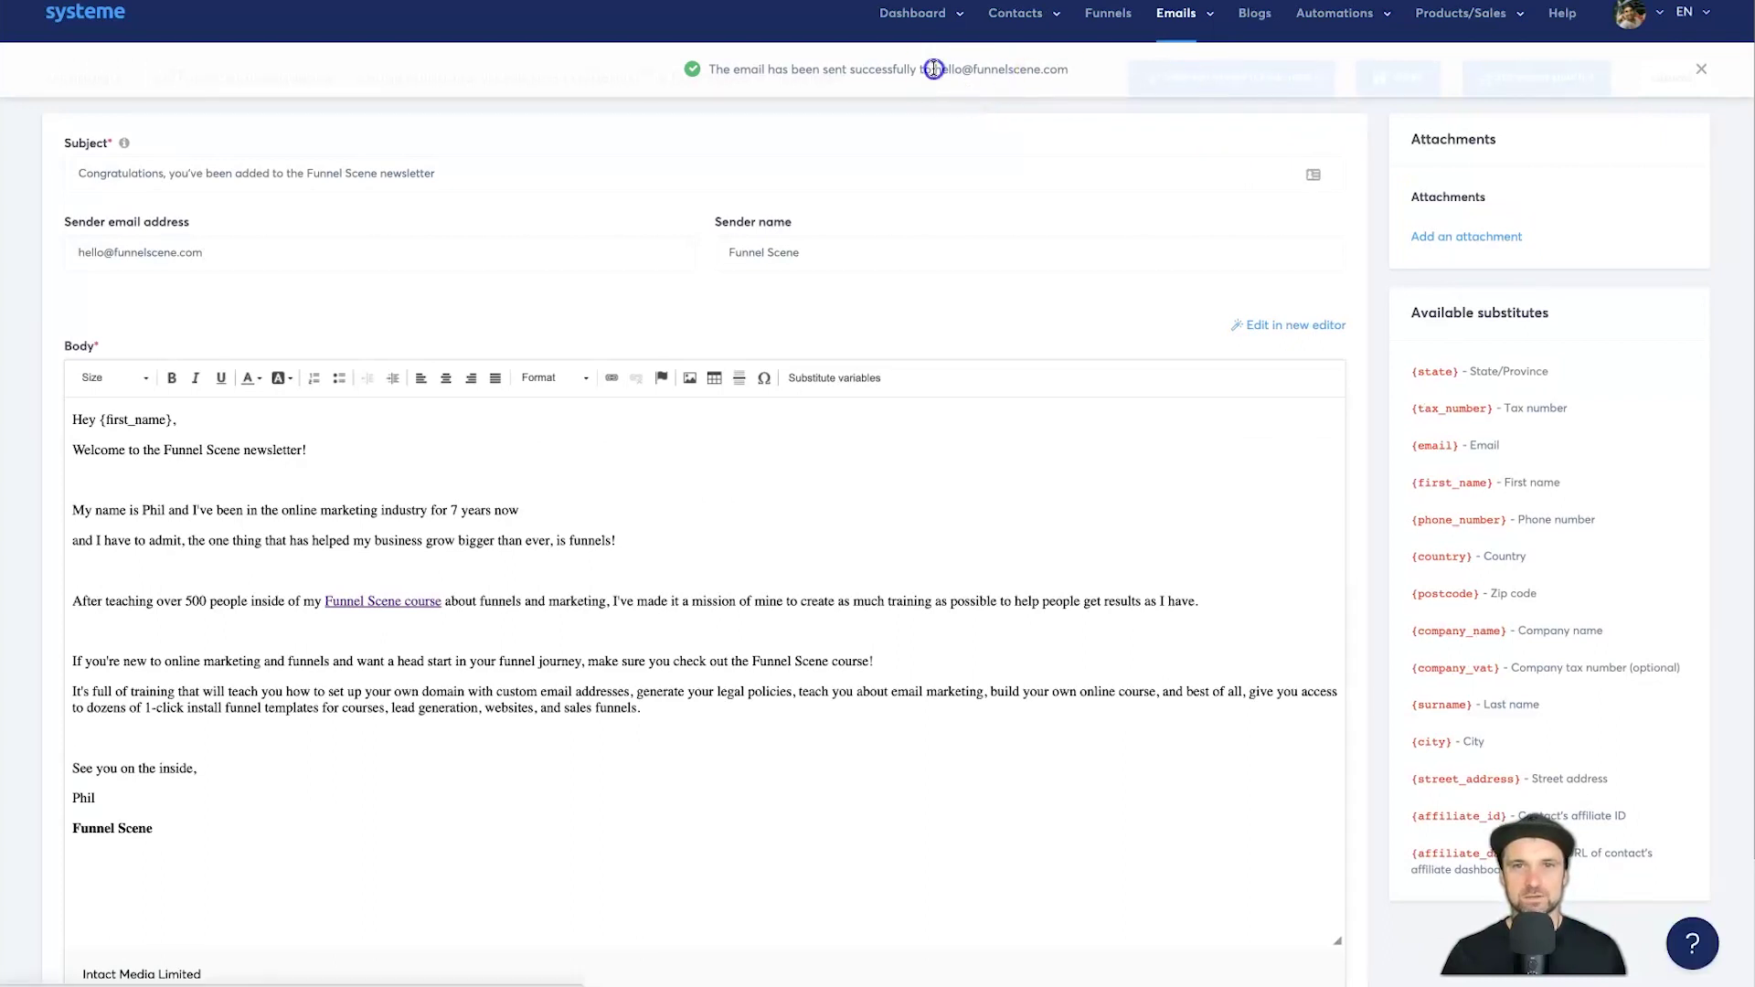
left_click_drag(934, 69, 1080, 70)
left_click(1085, 71)
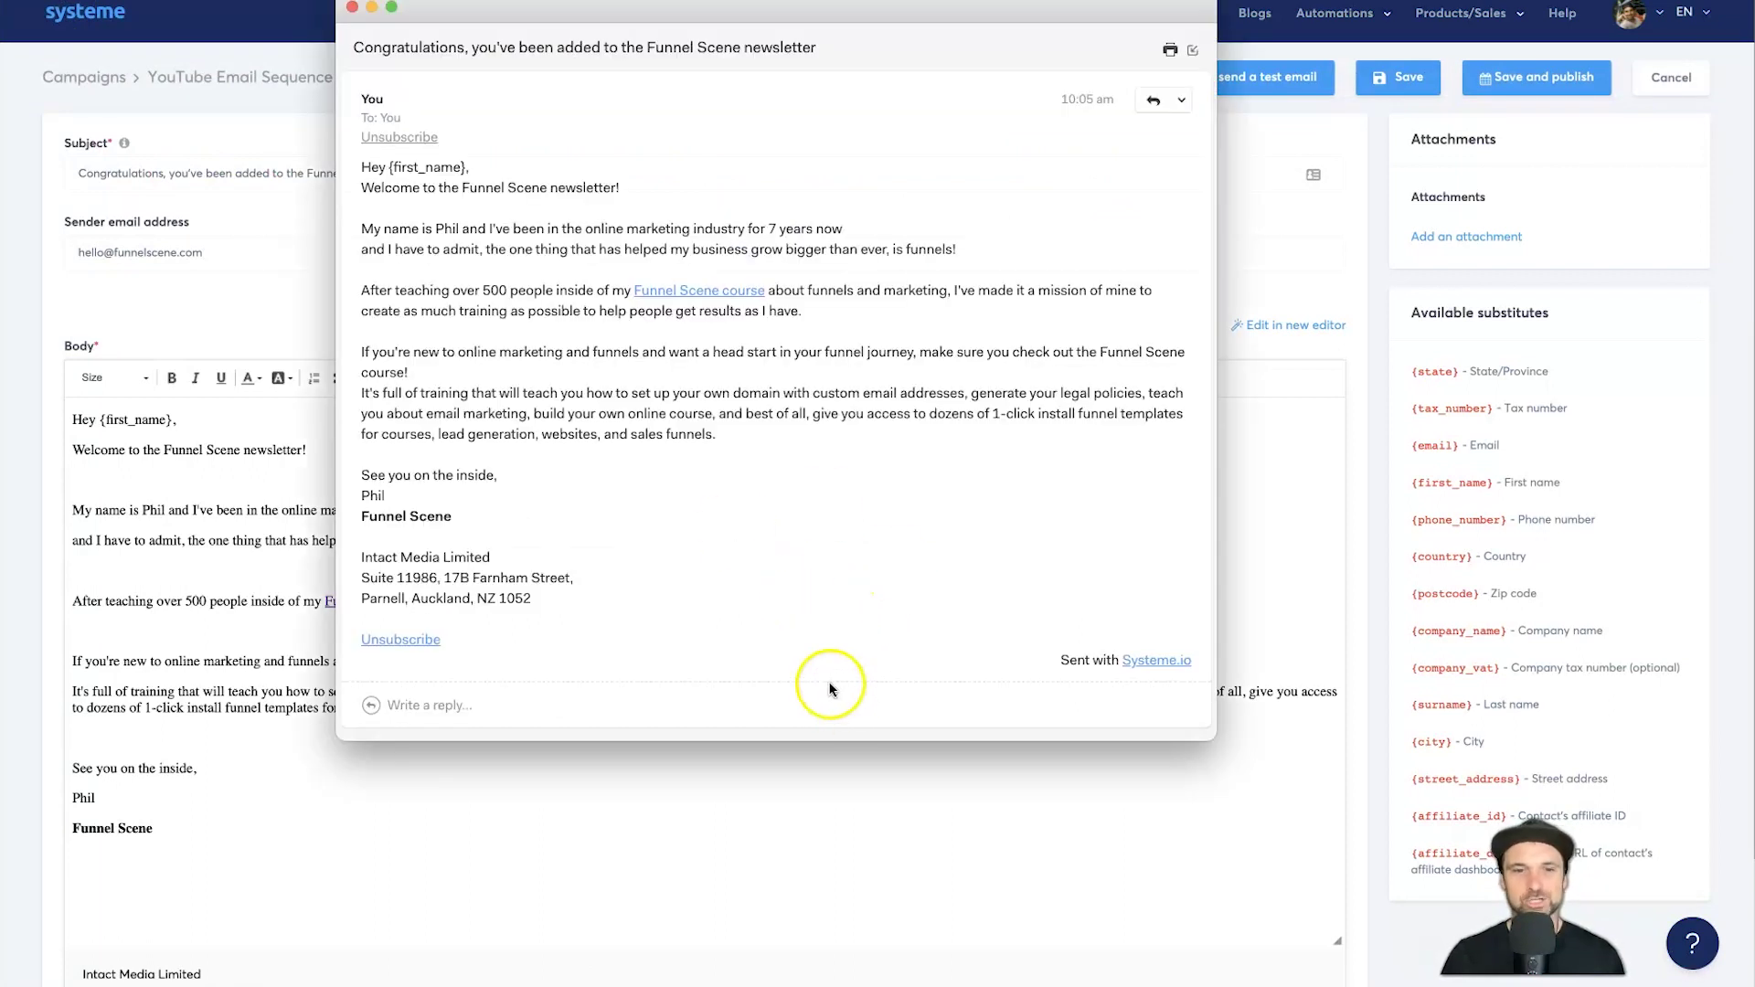
Step: Examine the received test email, including the {first_name} greeting, the body text and the "Sent with Systeme.io" link
left_click_drag(722, 9, 947, 204)
left_click(633, 466)
left_click_drag(582, 360, 604, 449)
left_click(596, 483)
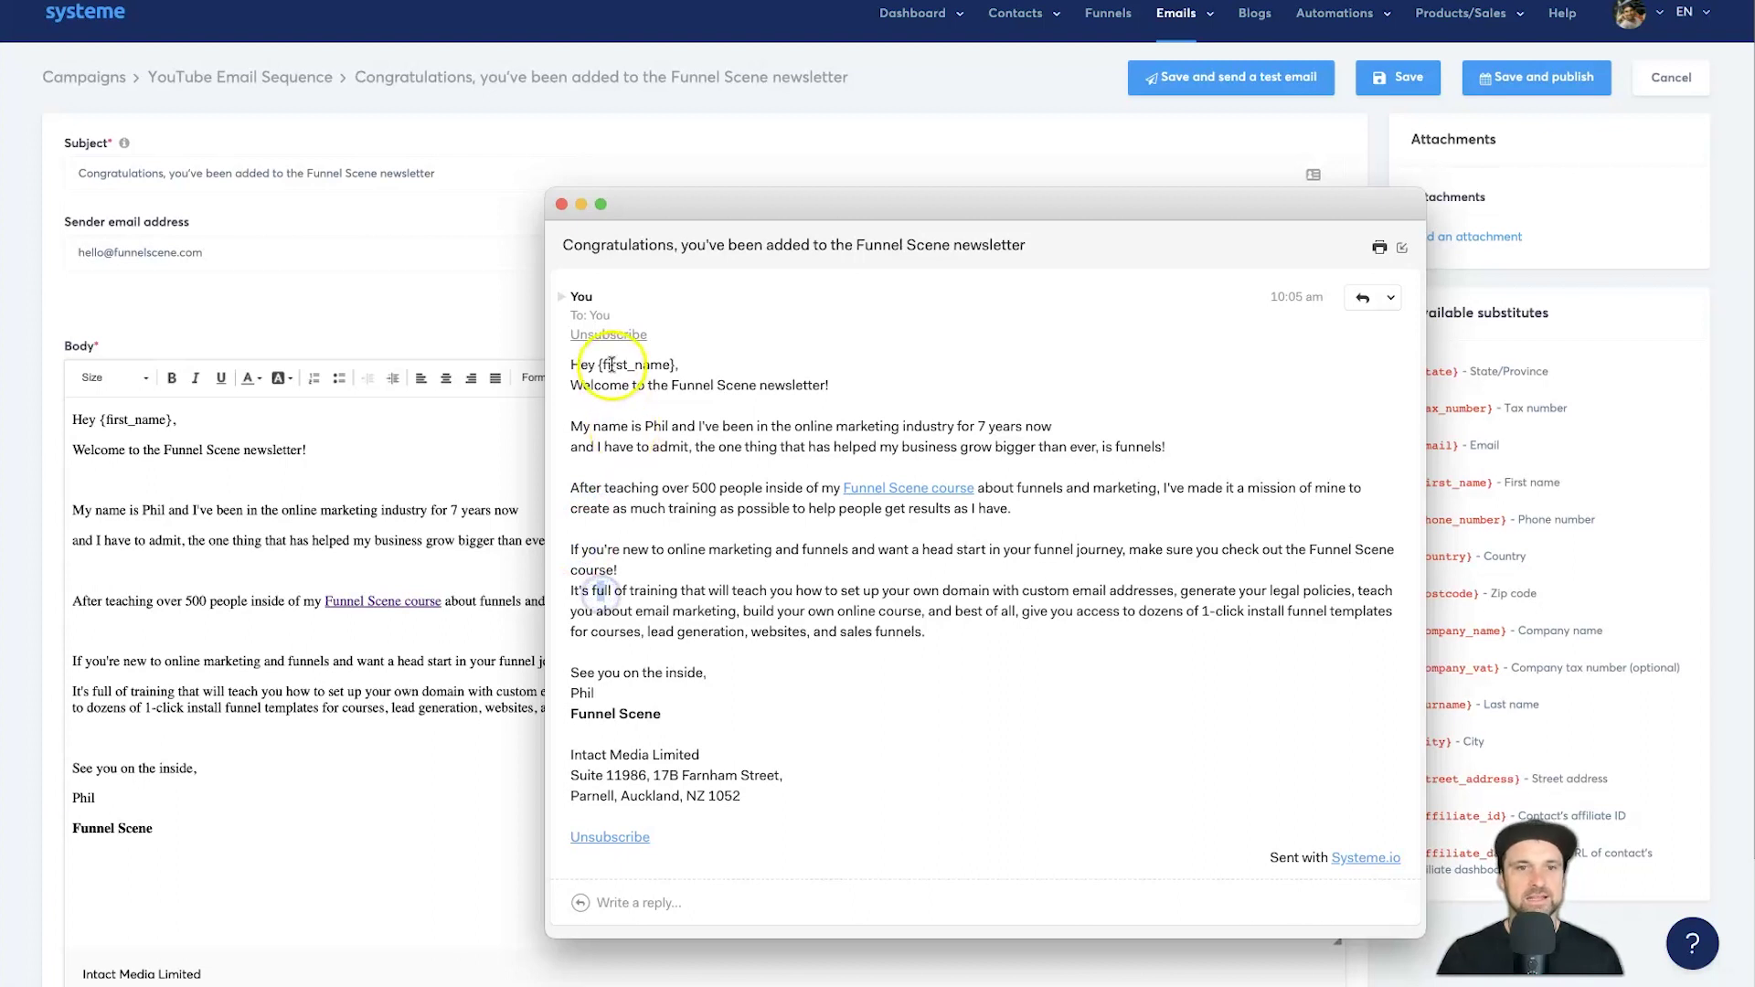
left_click_drag(600, 364, 675, 363)
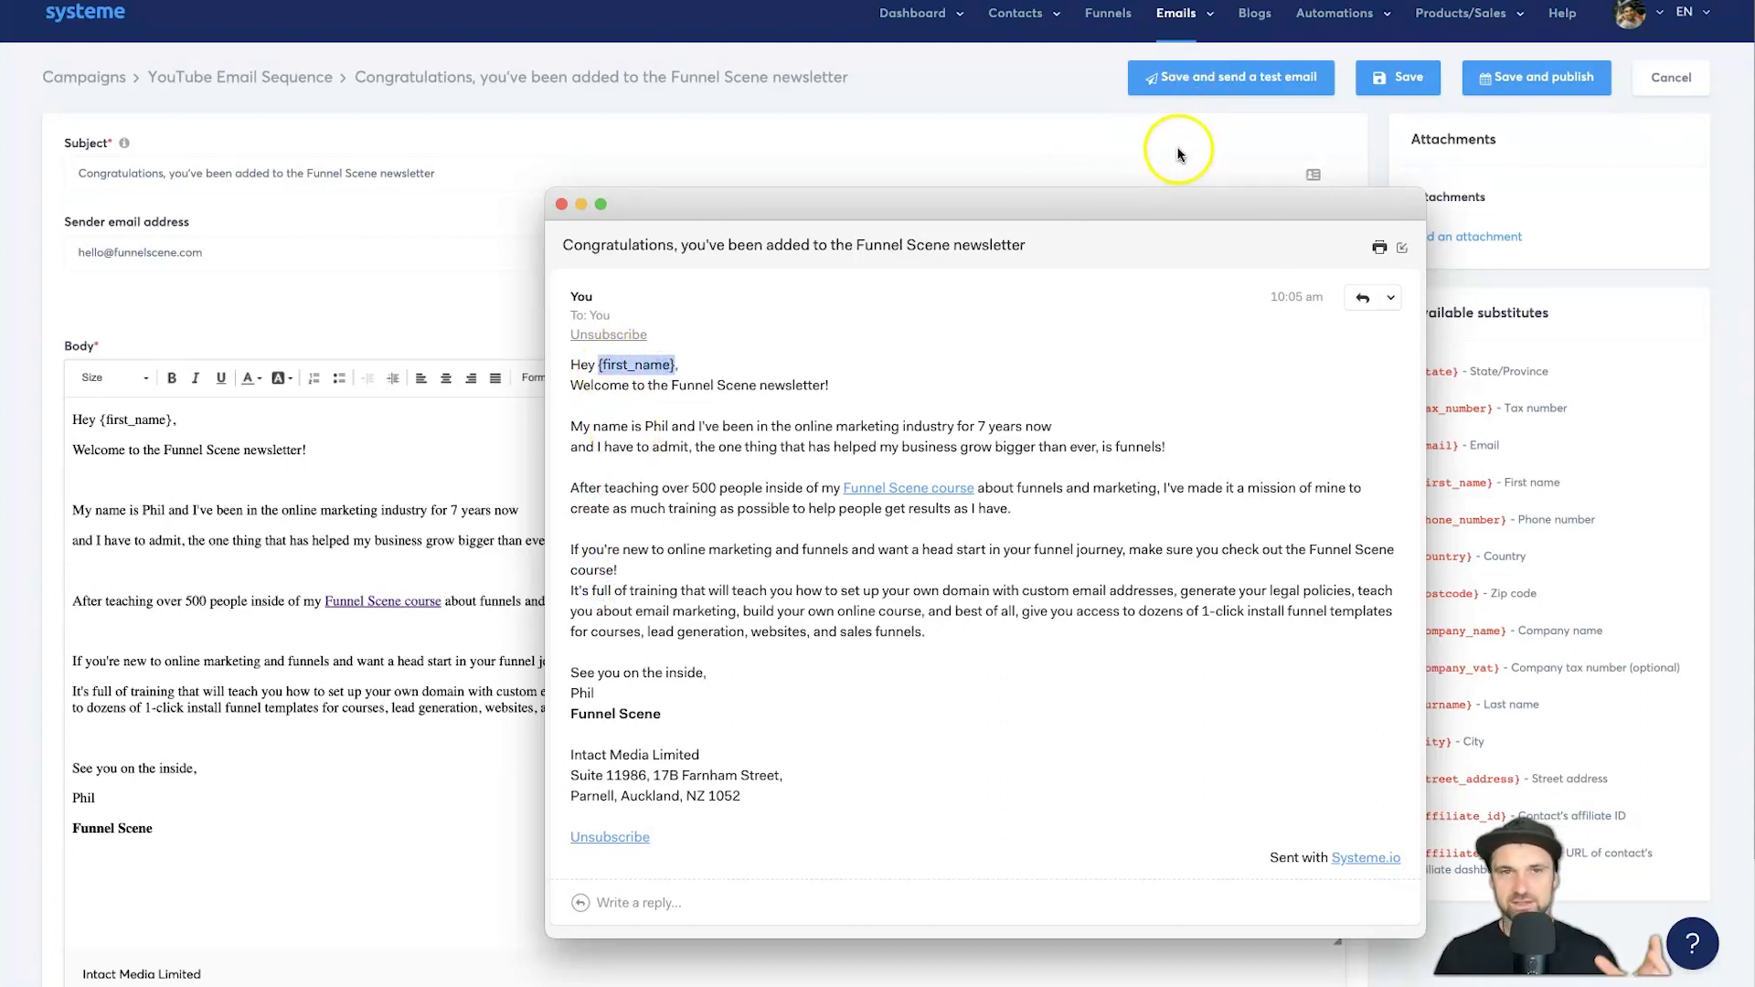
left_click(751, 396)
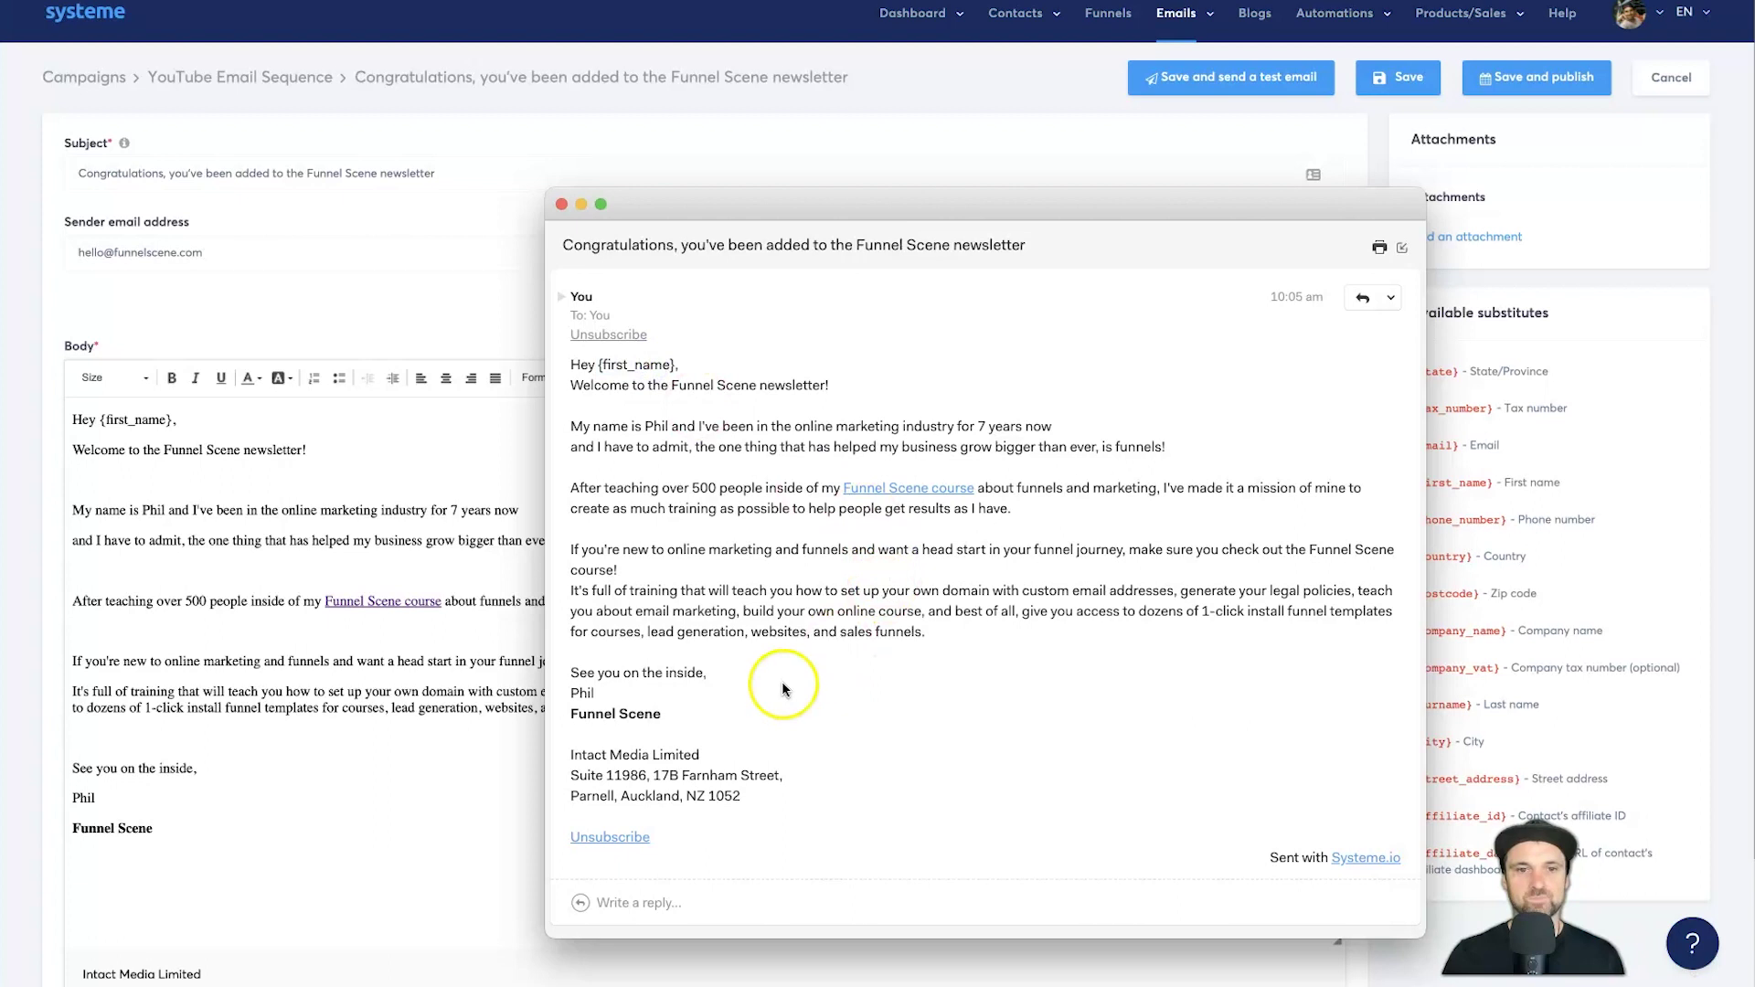
left_click_drag(953, 210, 855, 105)
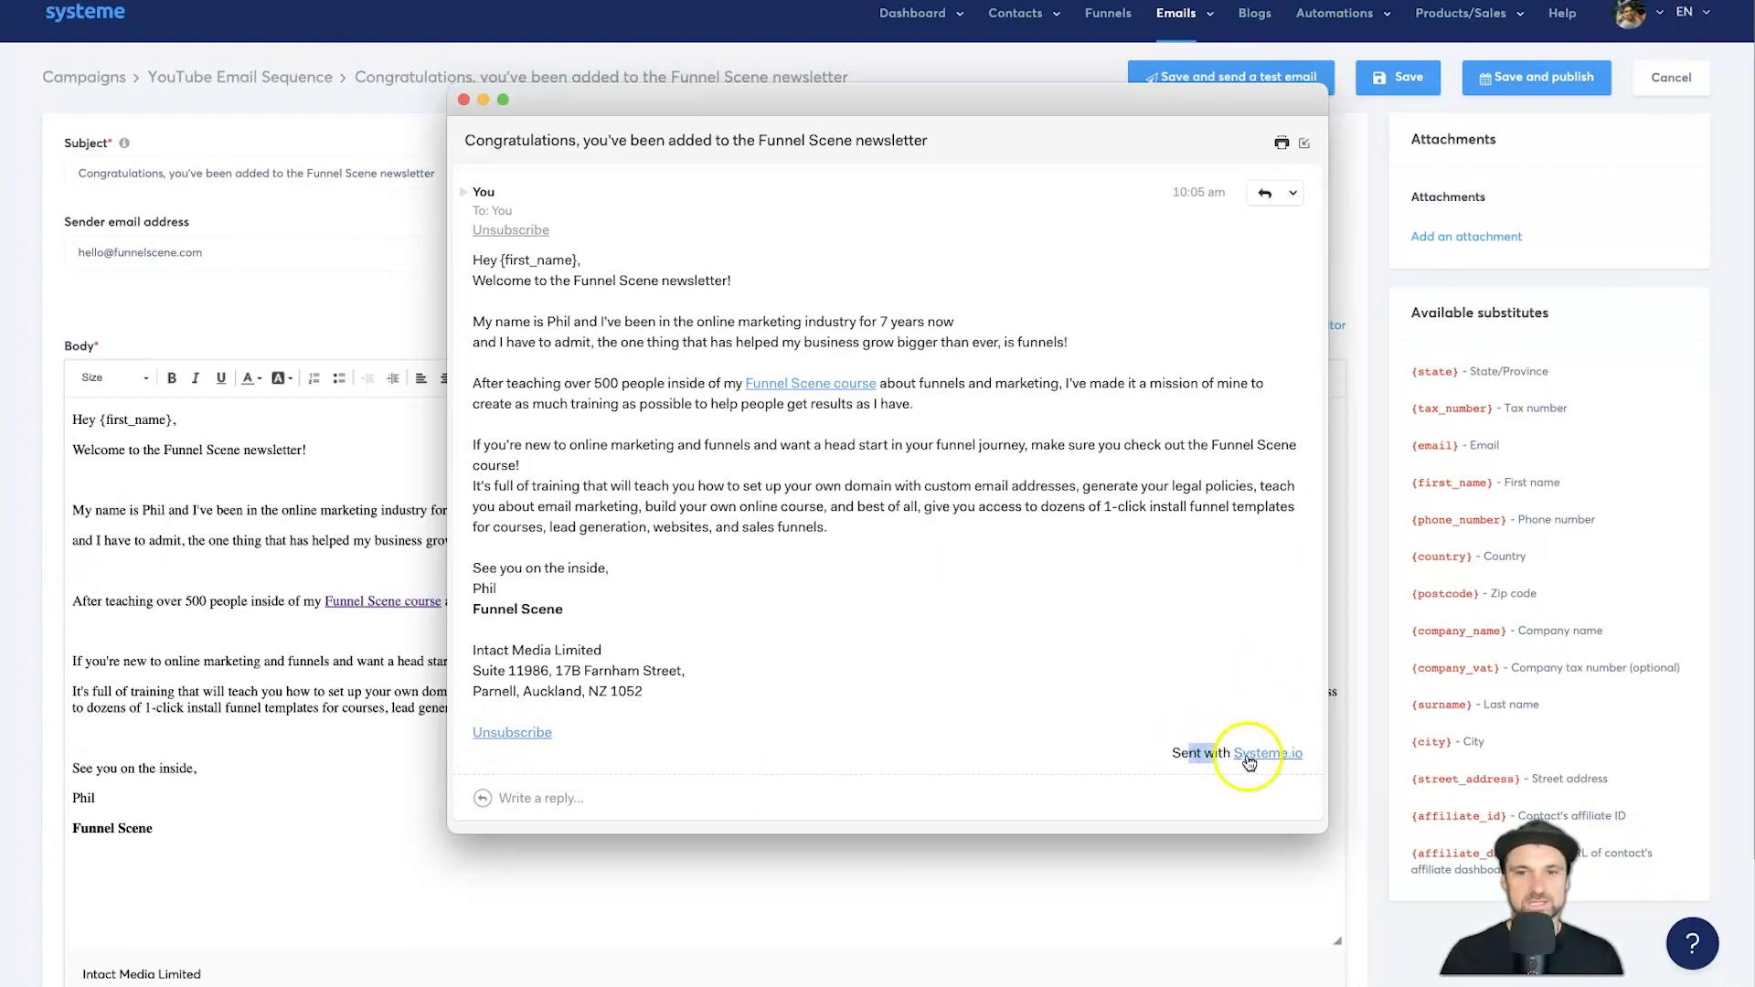
left_click(1256, 711)
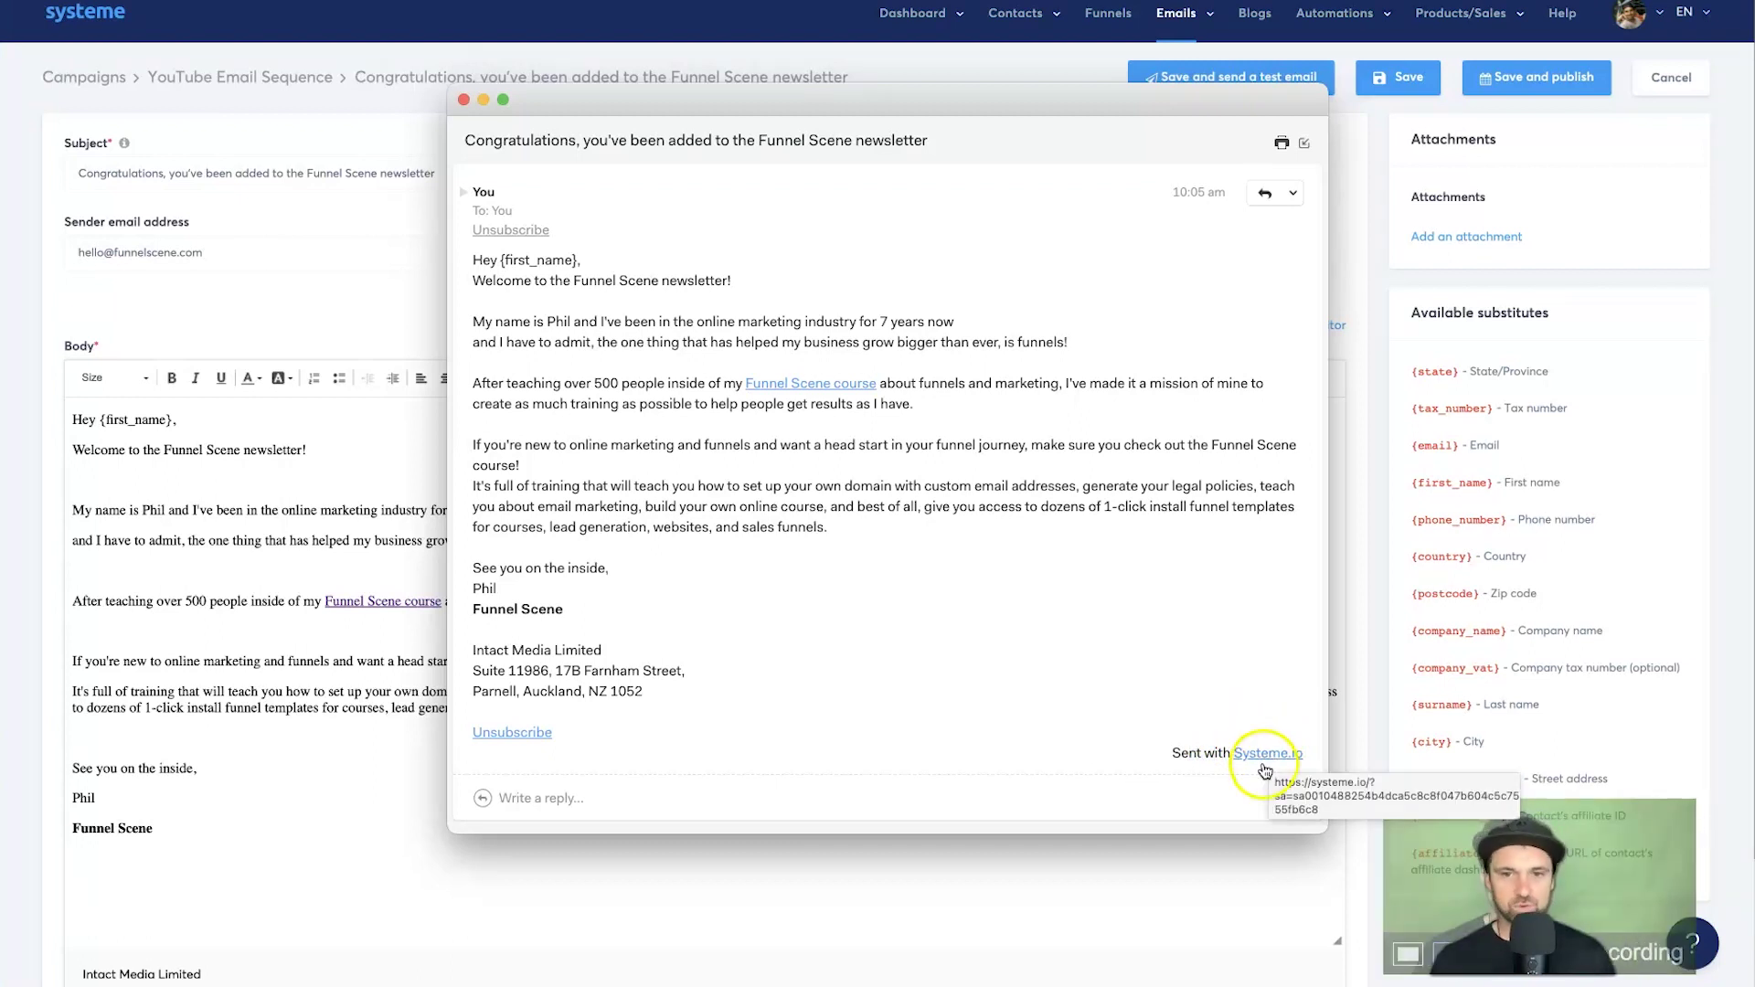
left_click_drag(1170, 752, 1304, 753)
left_click(1278, 693)
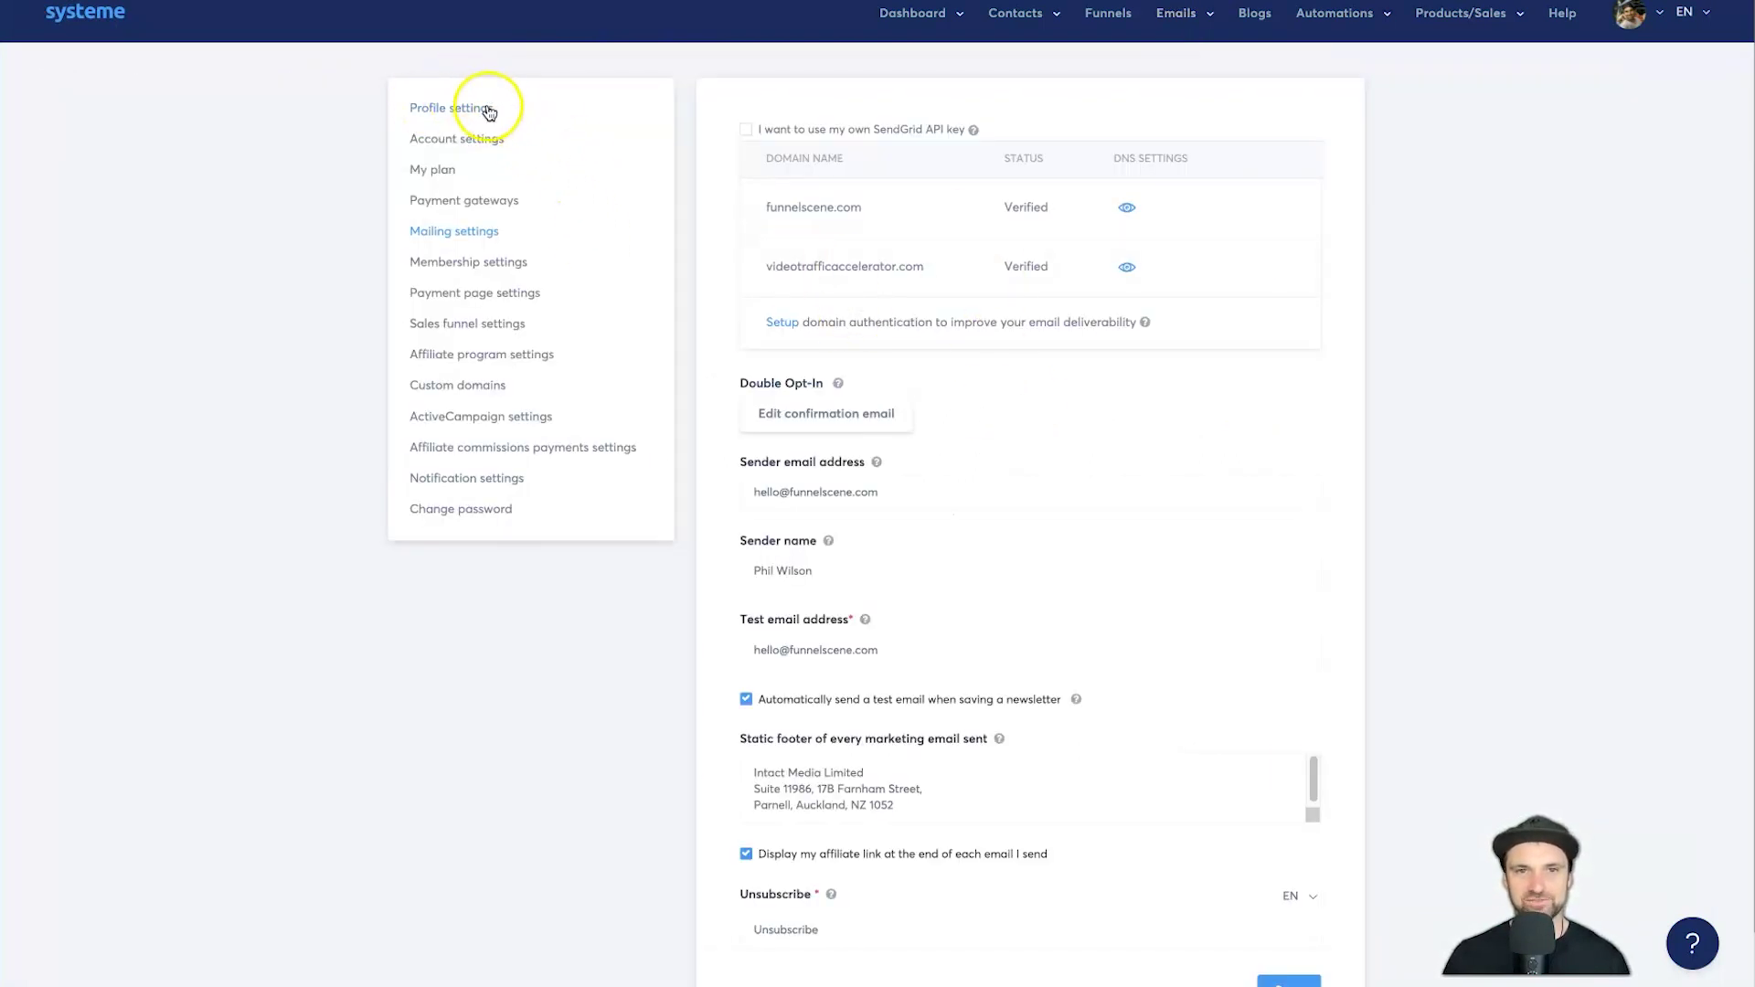
Step: Set the sender name in the mailing settings to "Funnel Scene"
left_click(1362, 531)
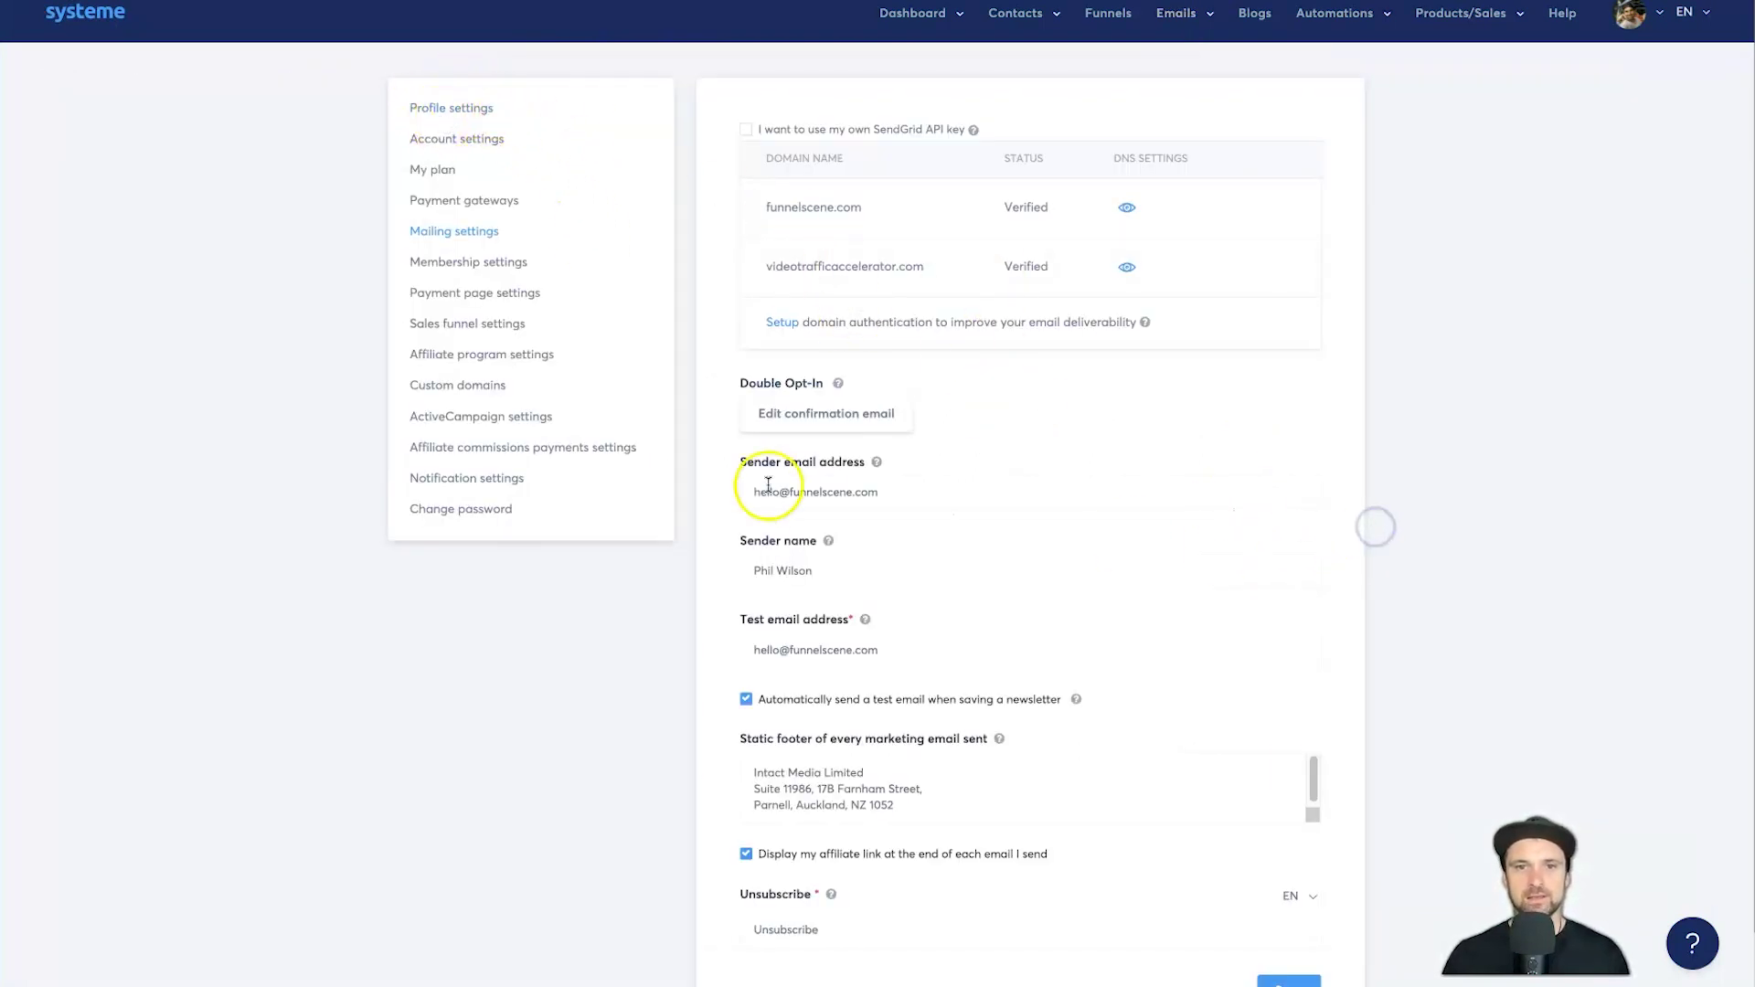
scroll(813, 349, "down", 1)
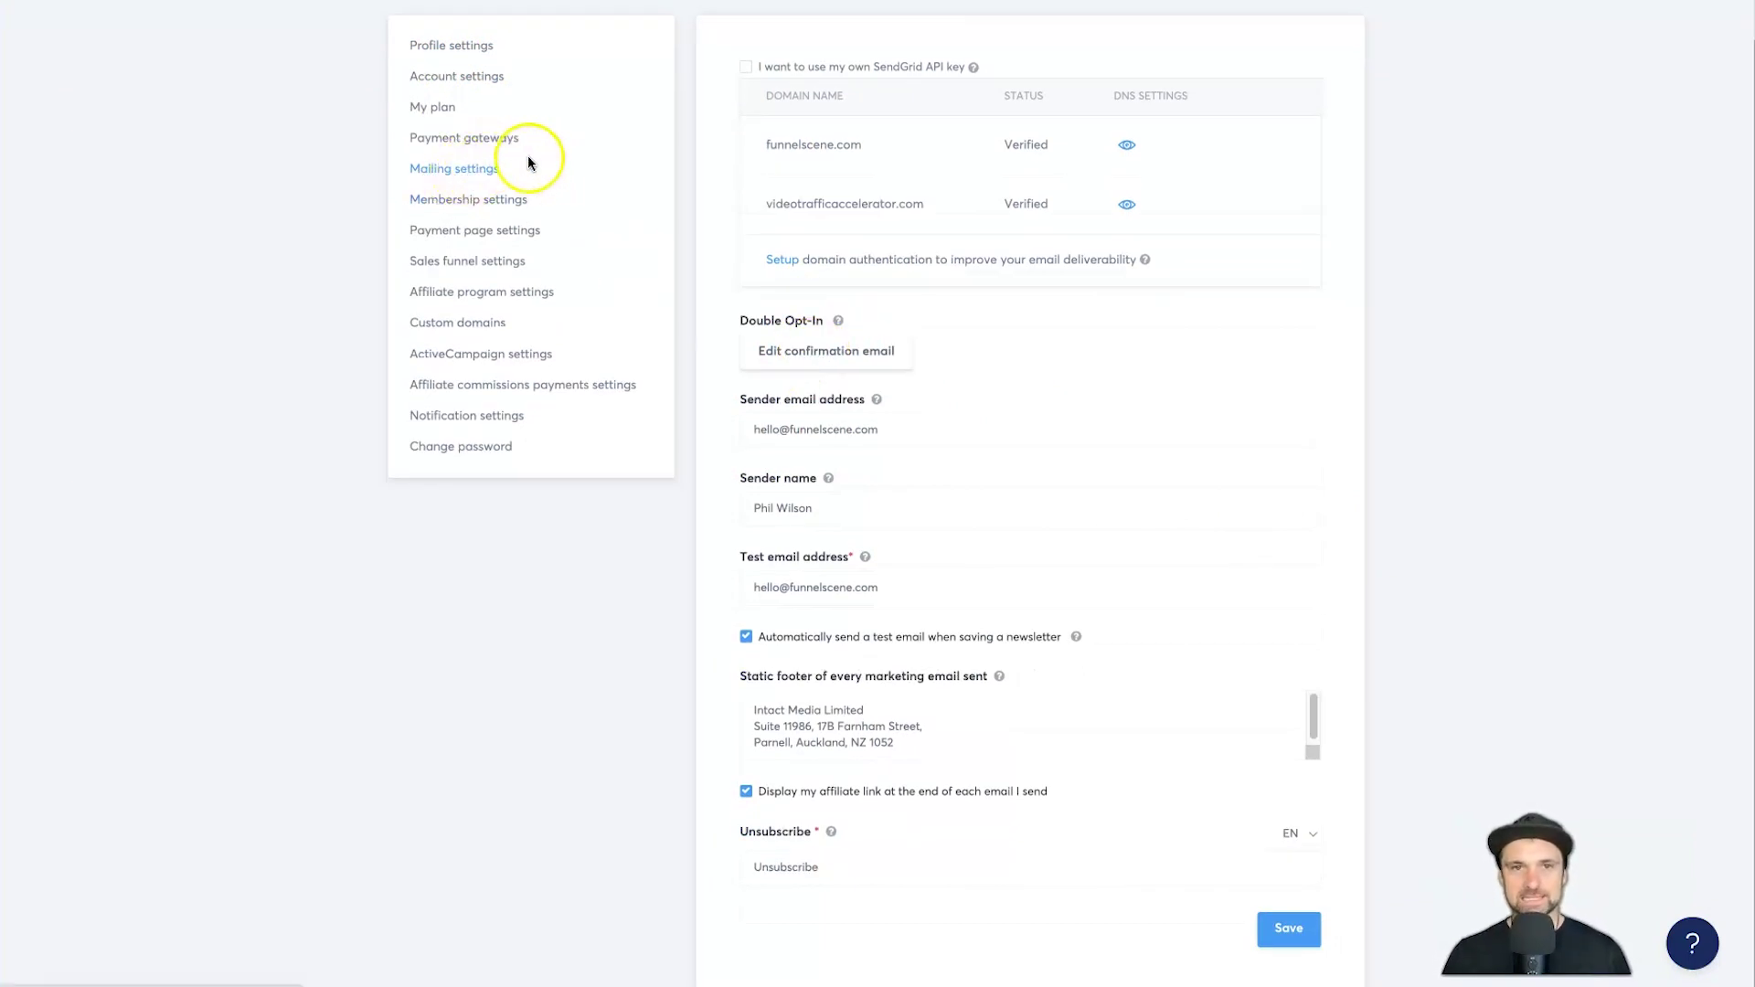
scroll(713, 224, "down", 1)
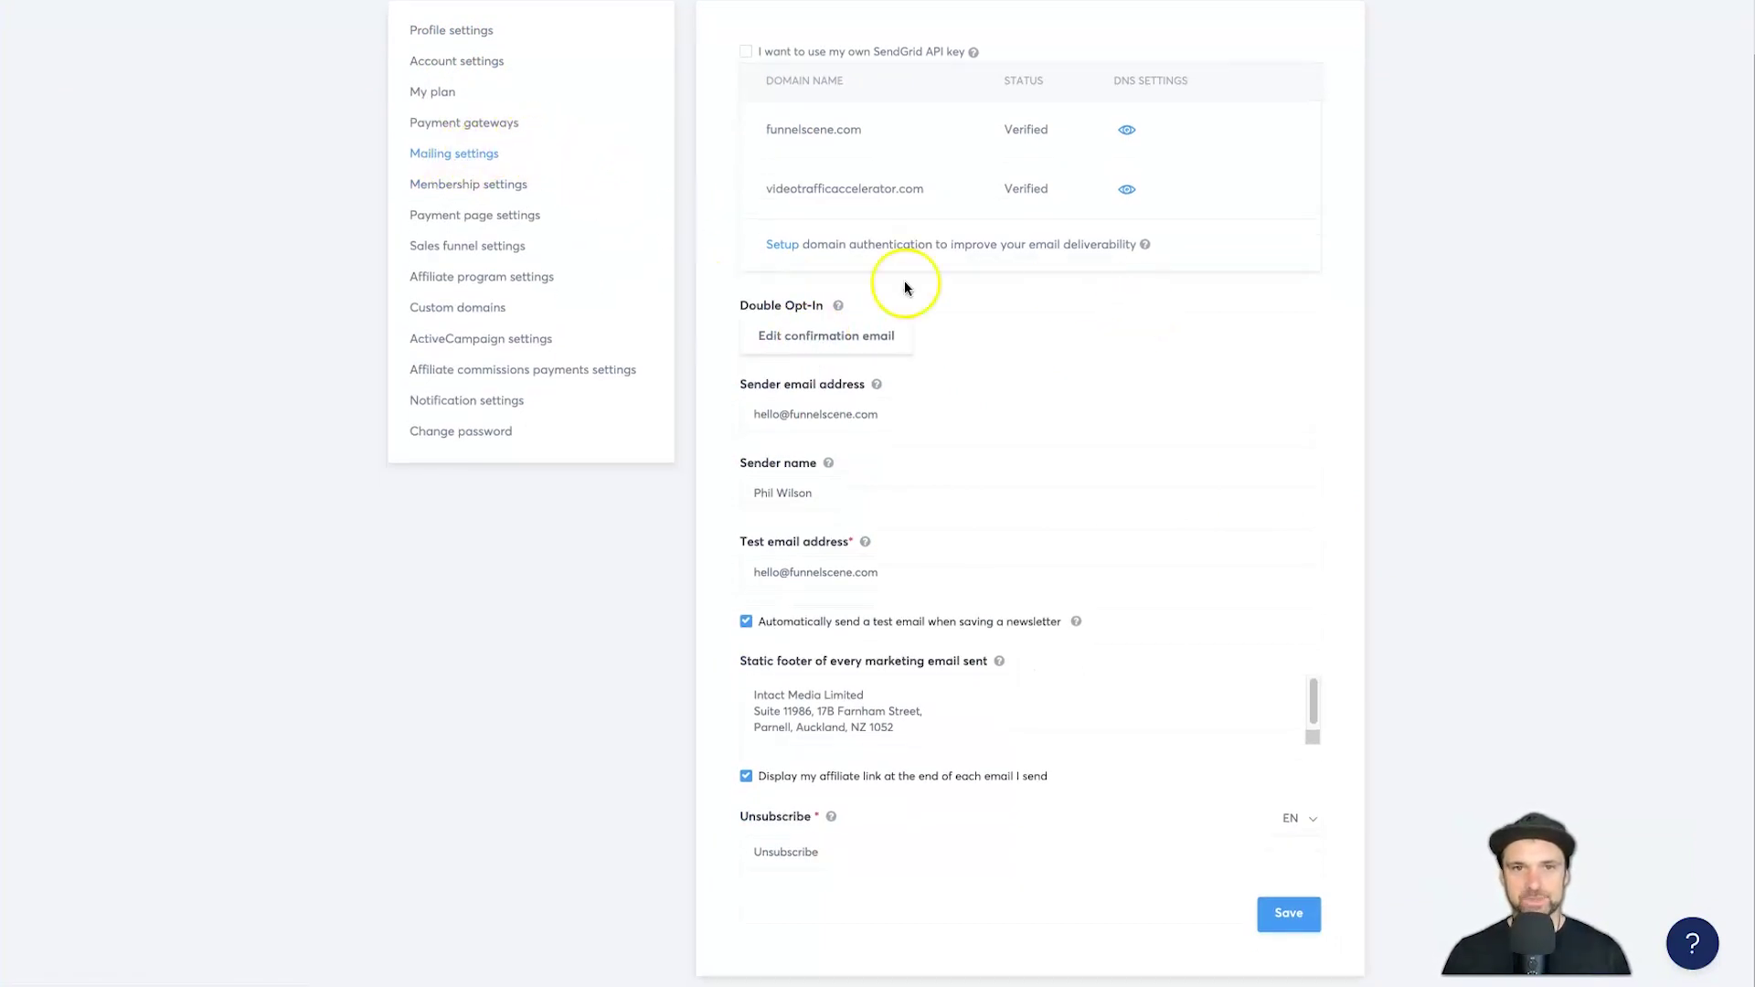
left_click(889, 402)
left_click(787, 485)
key("ctrl+a")
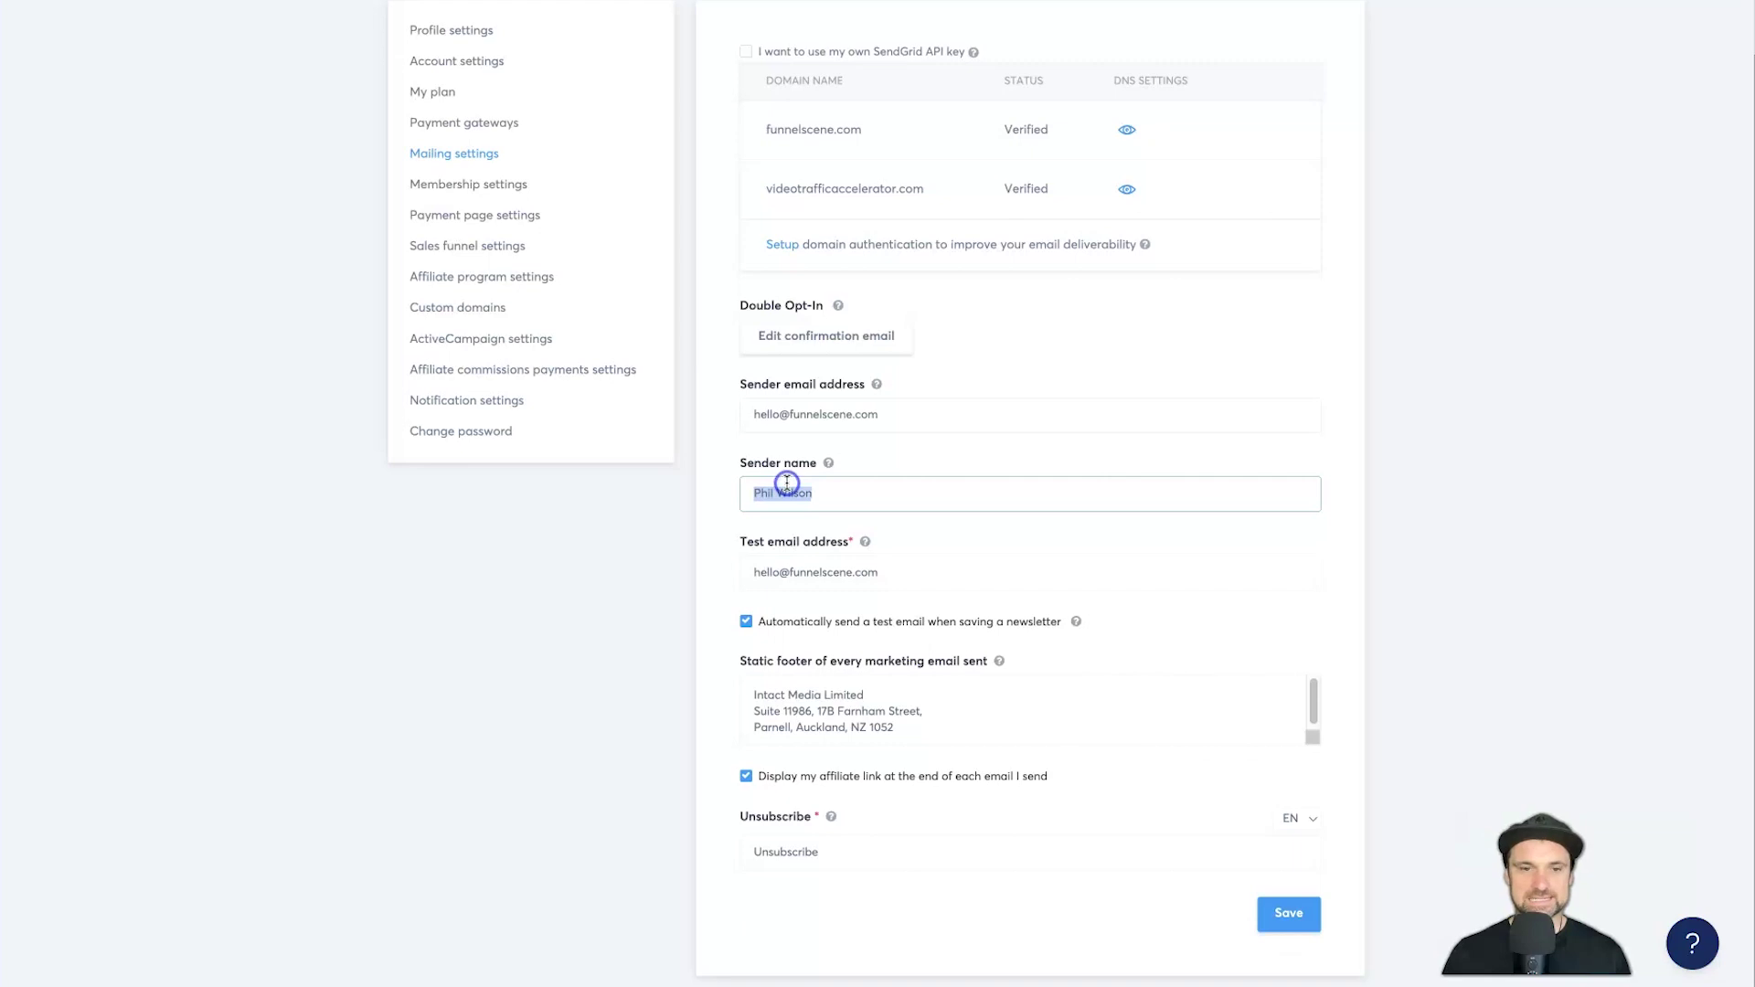
type("Funnel Scene")
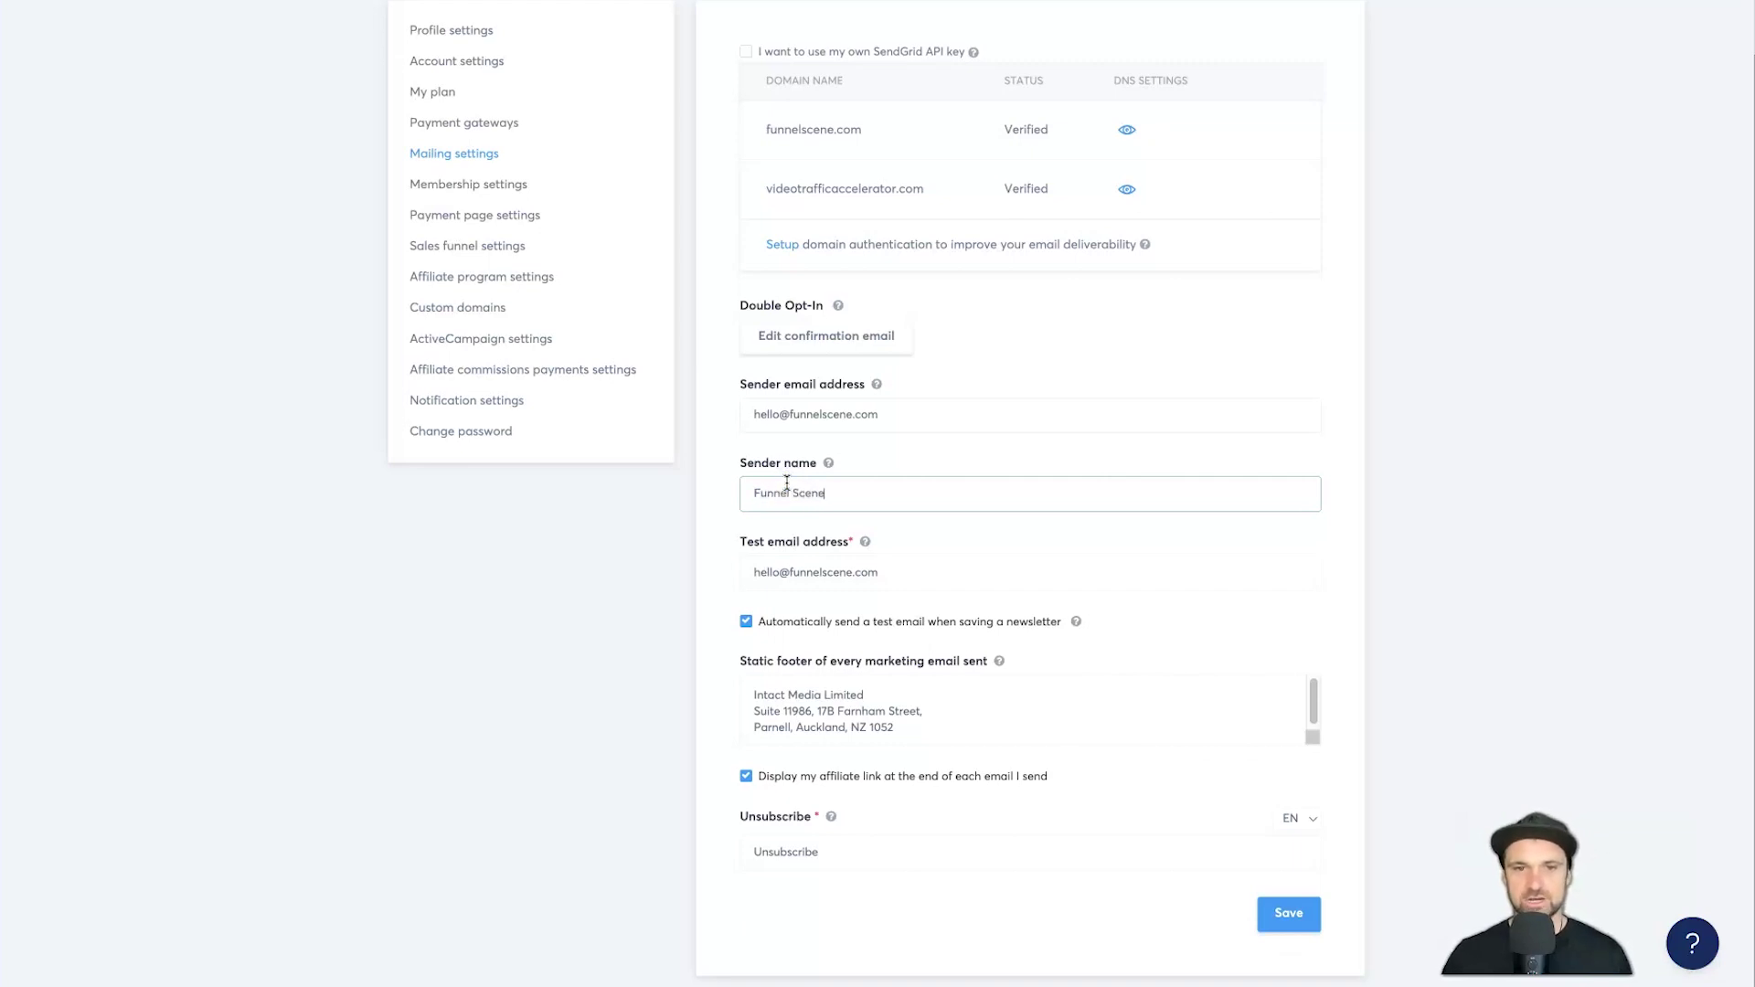
left_click(878, 455)
Step: Review the test email address and the static footer used in every marketing email
left_click(812, 572)
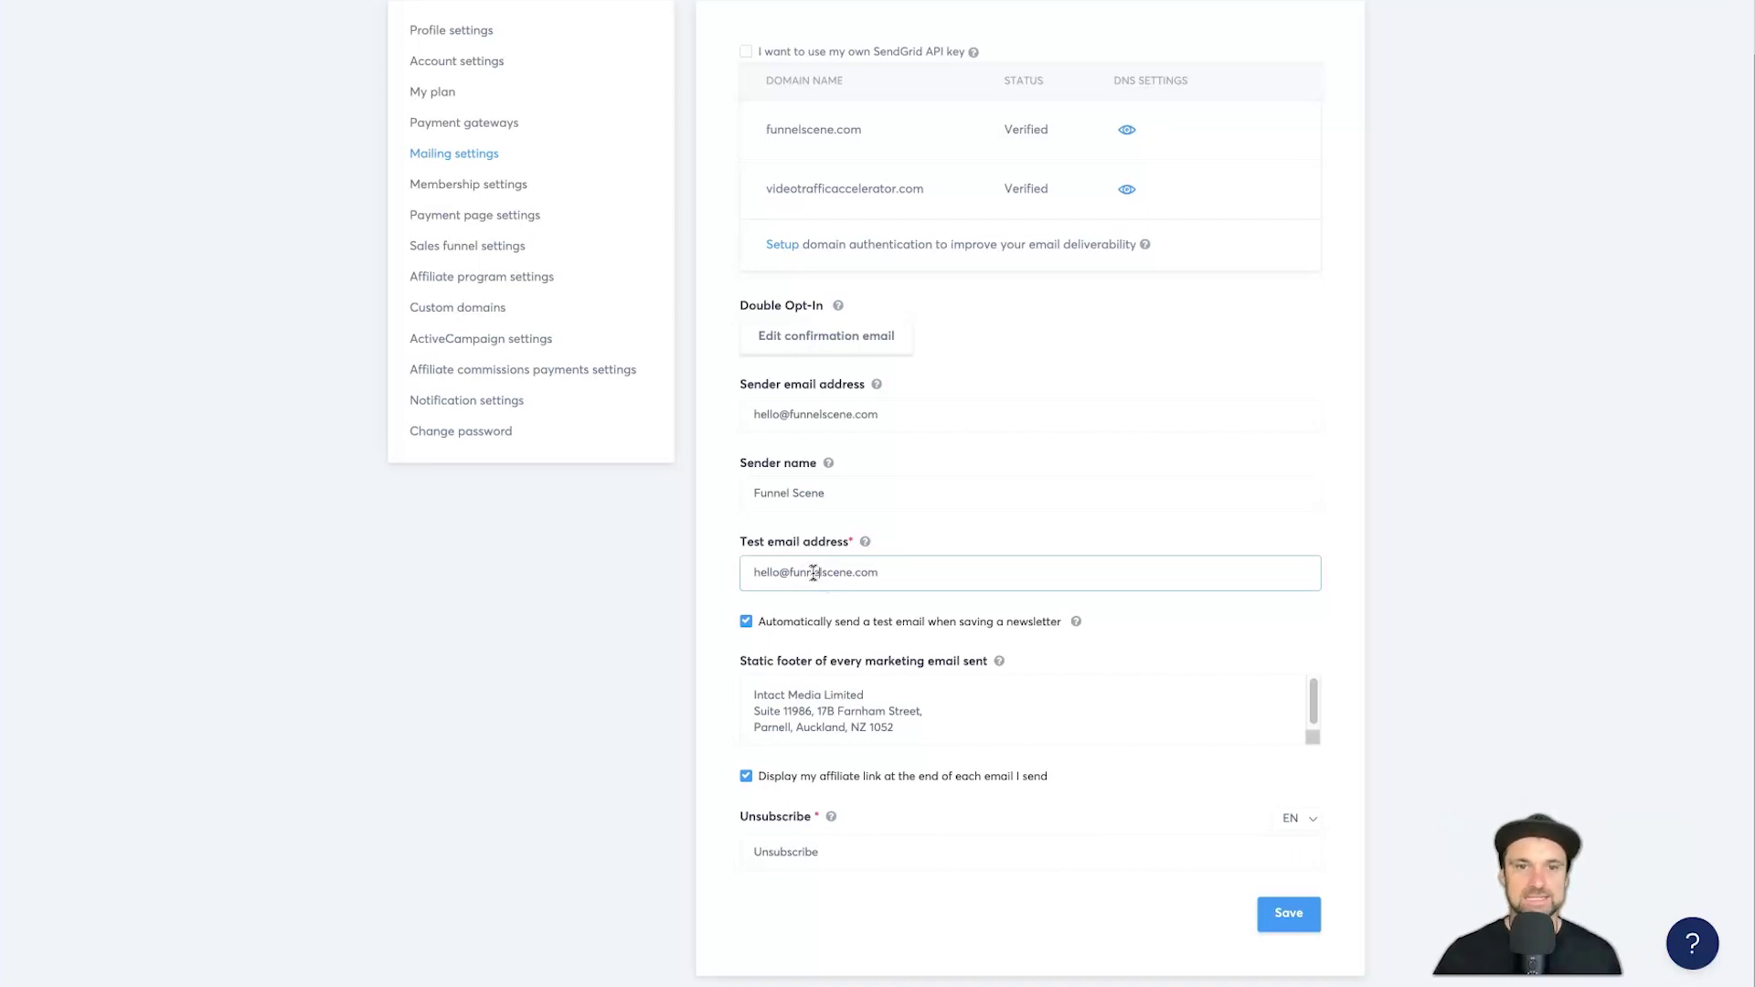
left_click(723, 585)
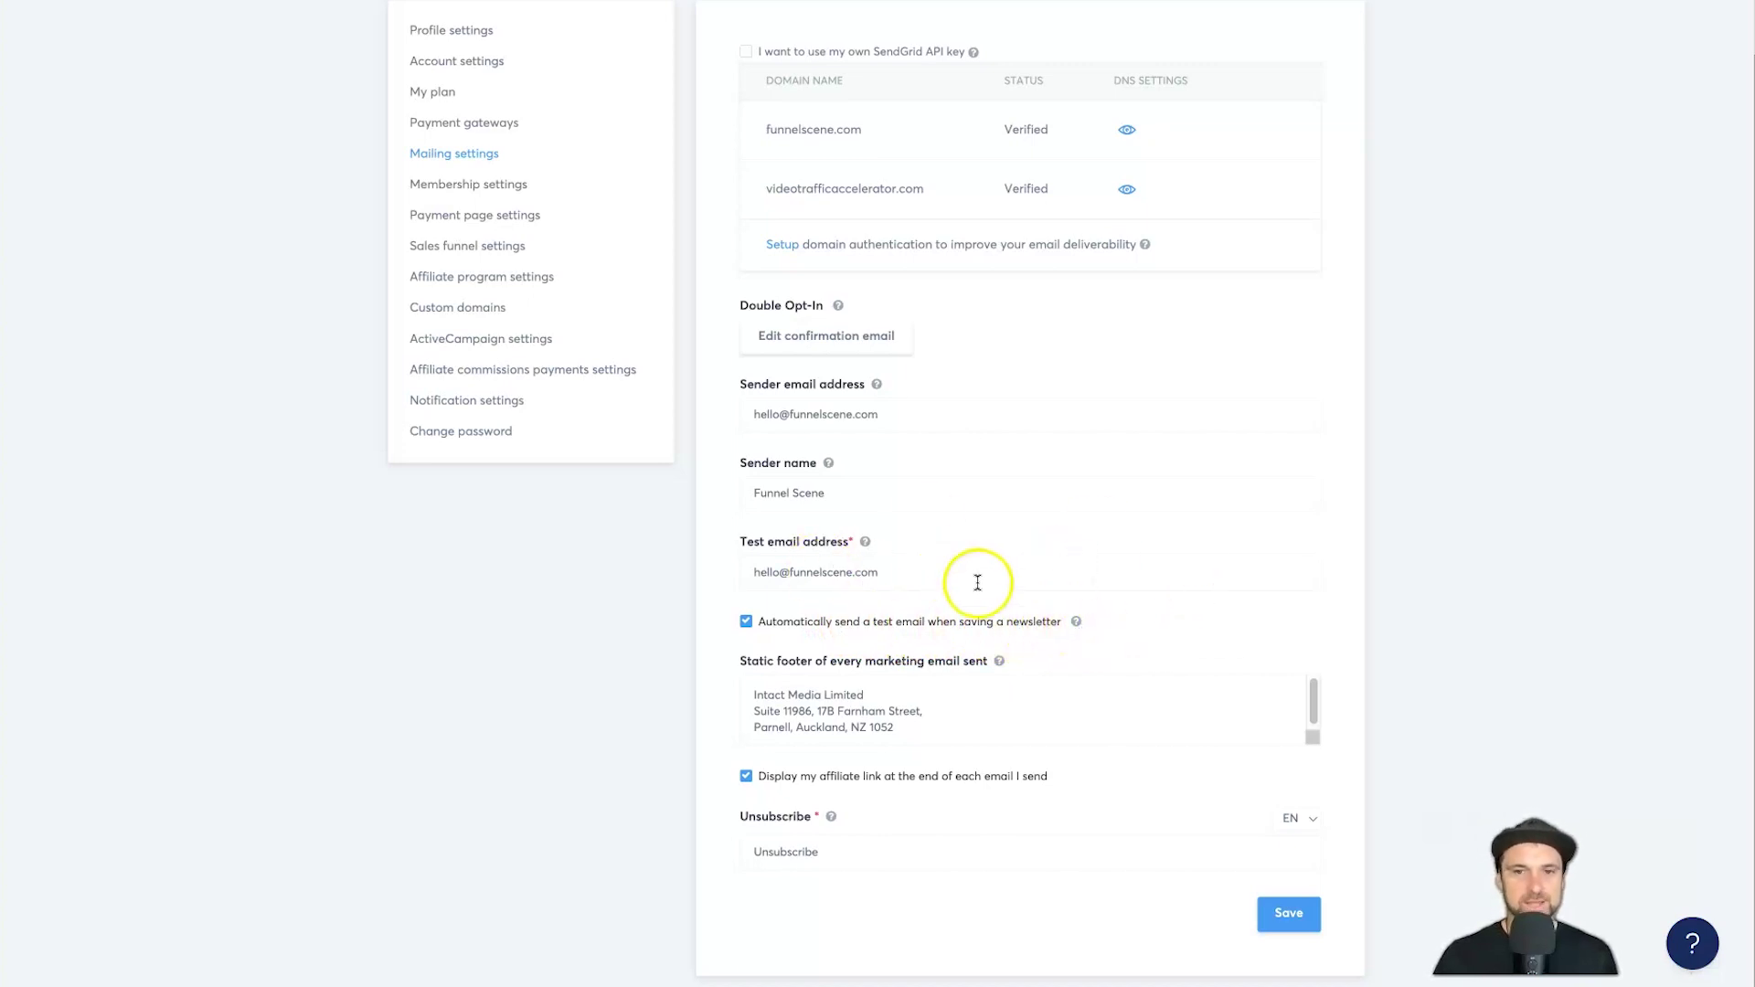
left_click_drag(924, 733, 723, 701)
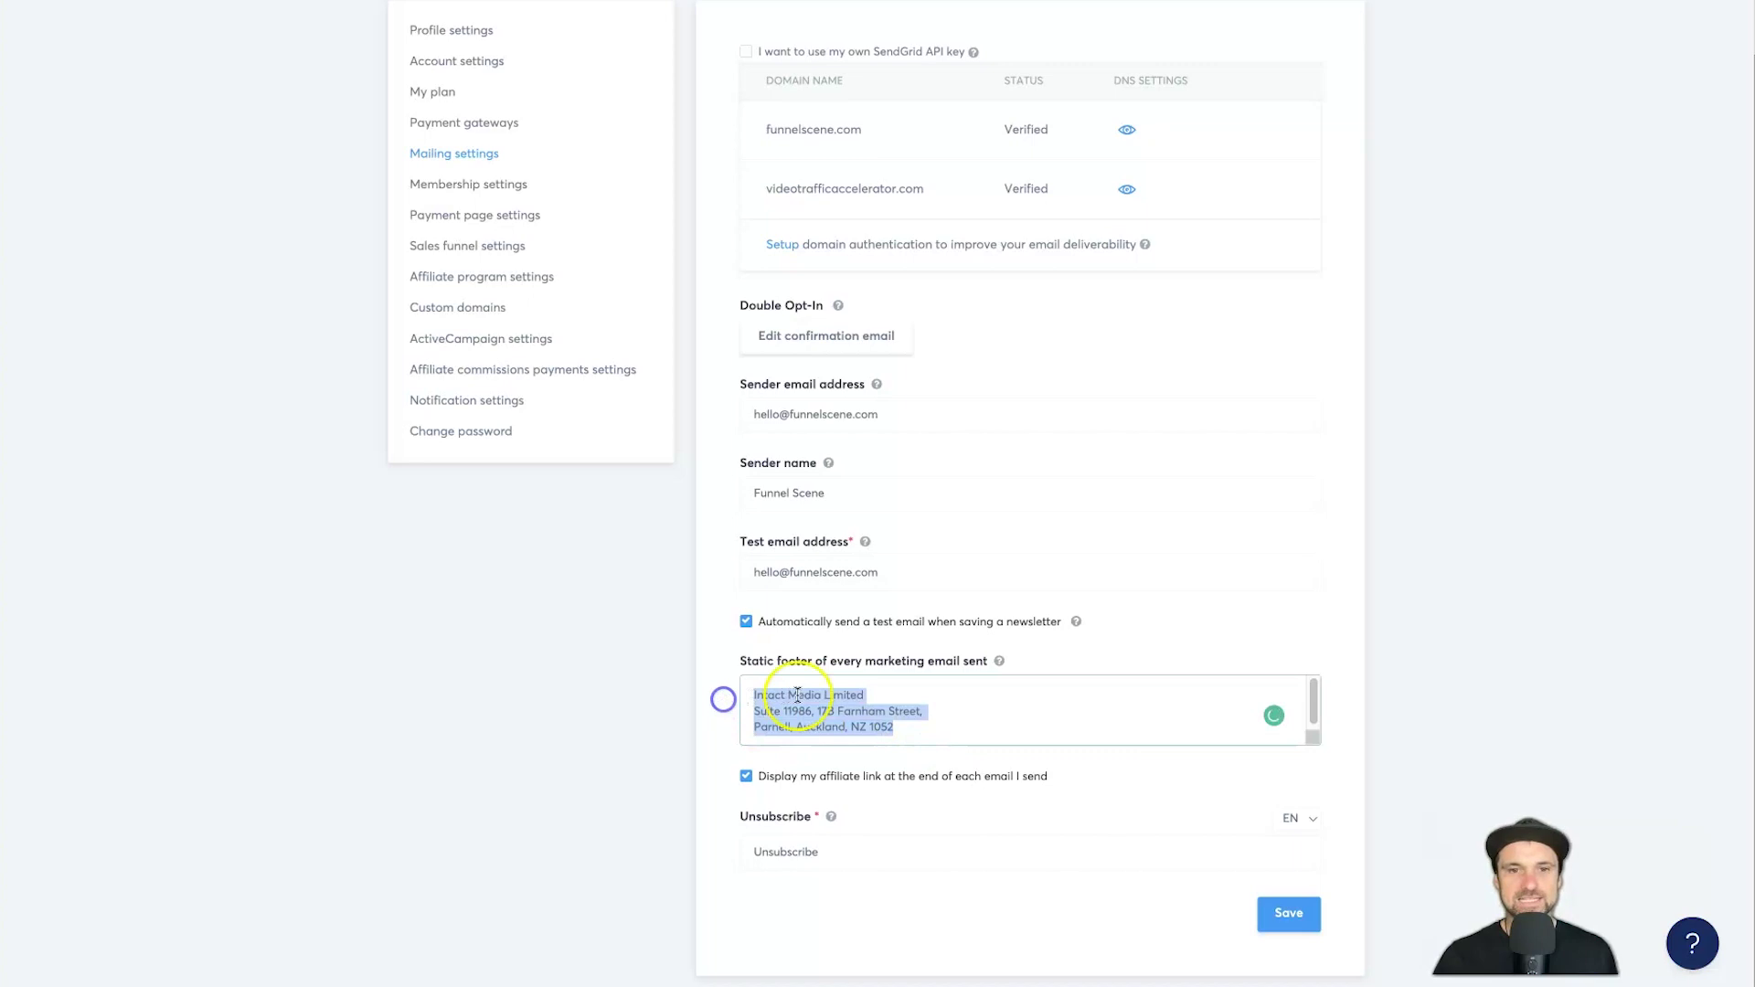
left_click(797, 695)
left_click(758, 690)
left_click_drag(758, 689, 932, 729)
left_click(940, 725)
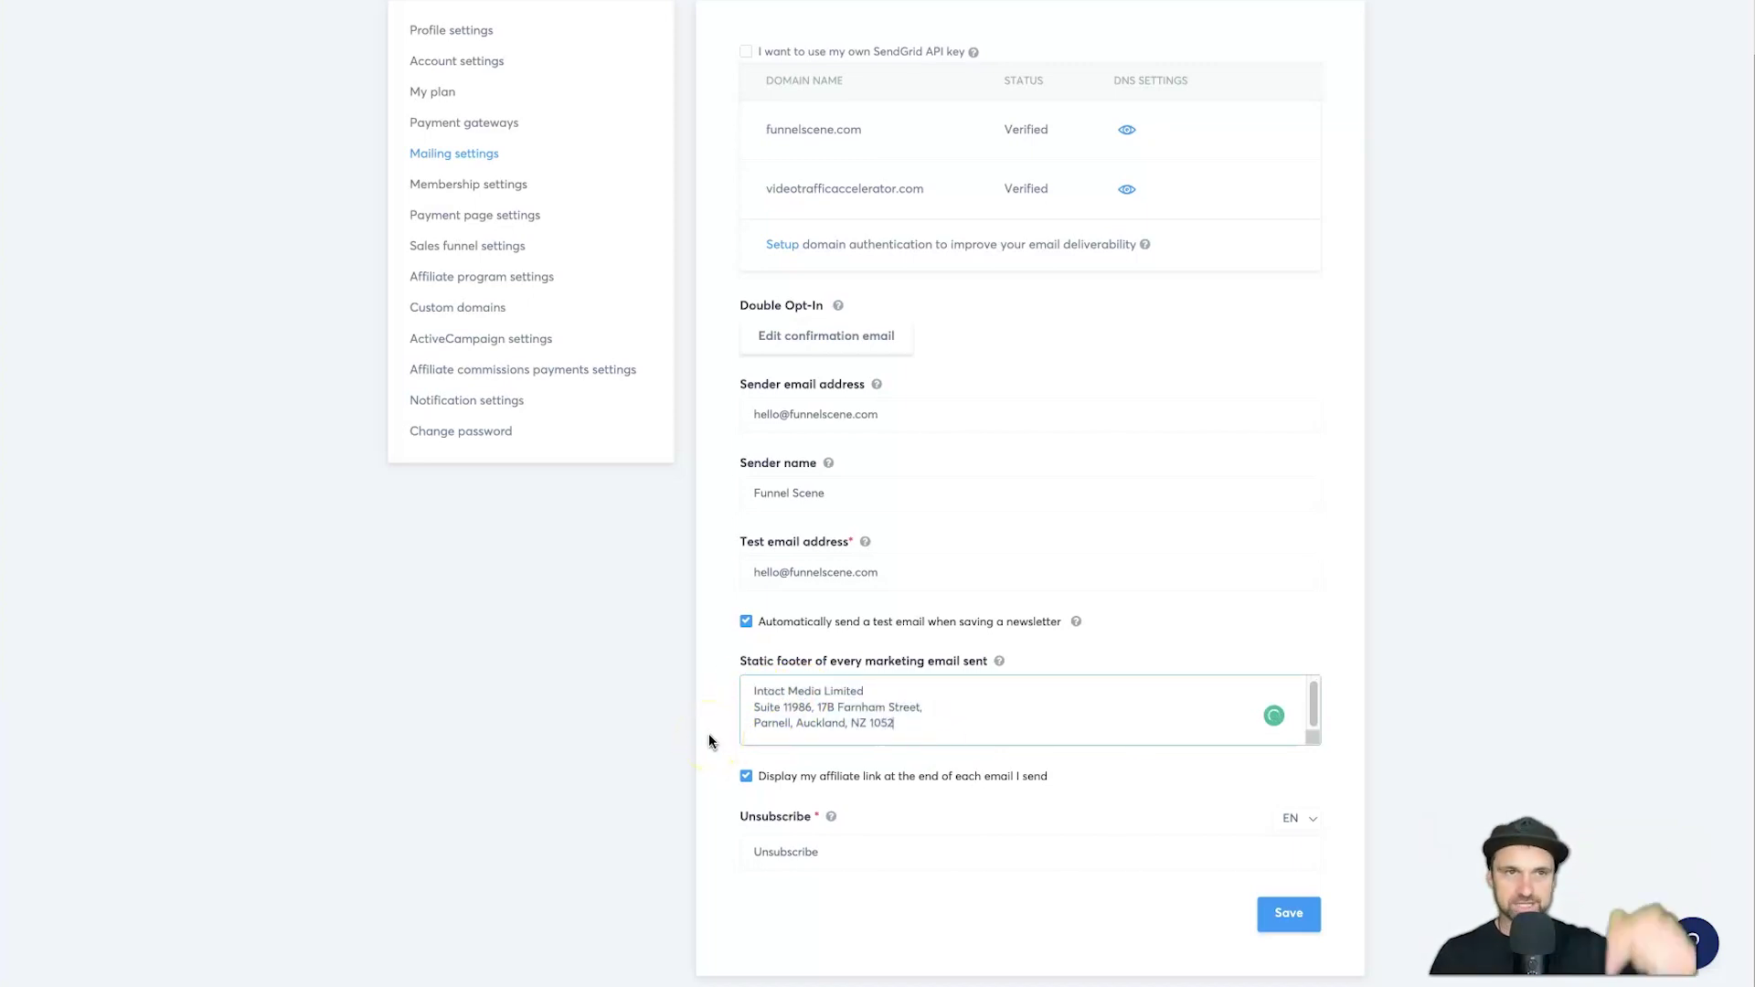
Step: Turn off displaying the affiliate link at the end of each email, and turn it back on
left_click(709, 736)
left_click(798, 798)
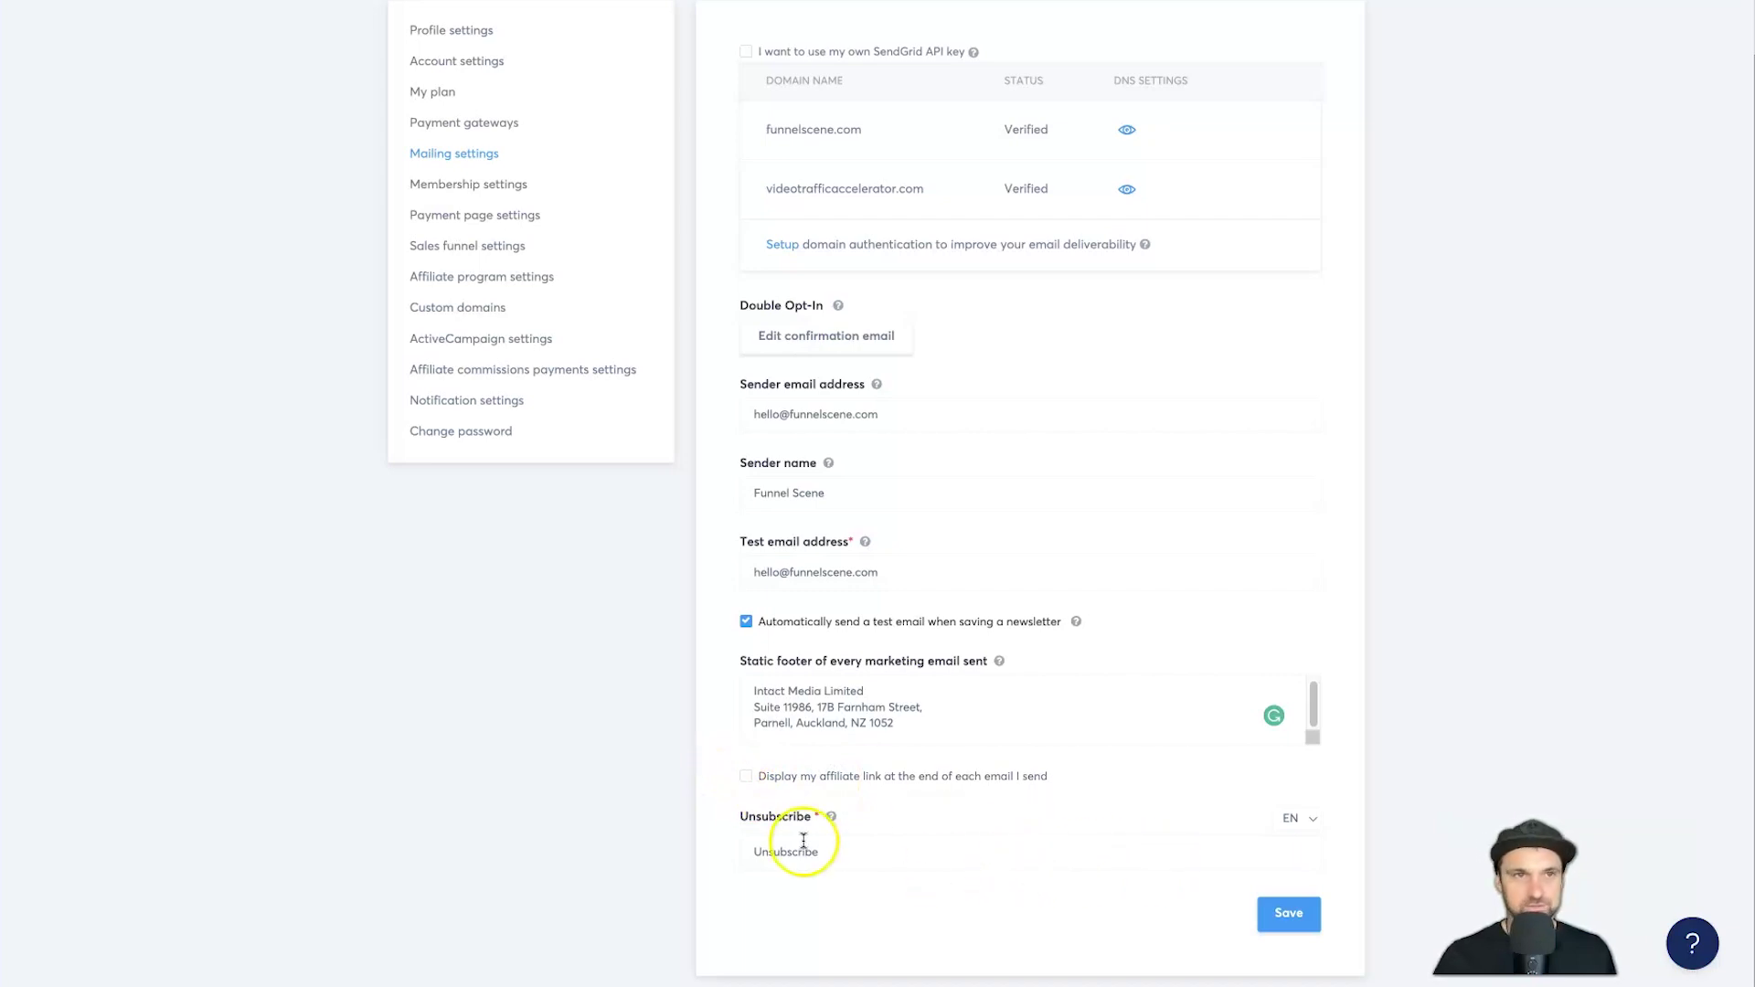
left_click(779, 776)
Step: Check the unsubscribe link in the test email and change the Unsubscribe text to "Stop receiving emails from me"
double_click(792, 842)
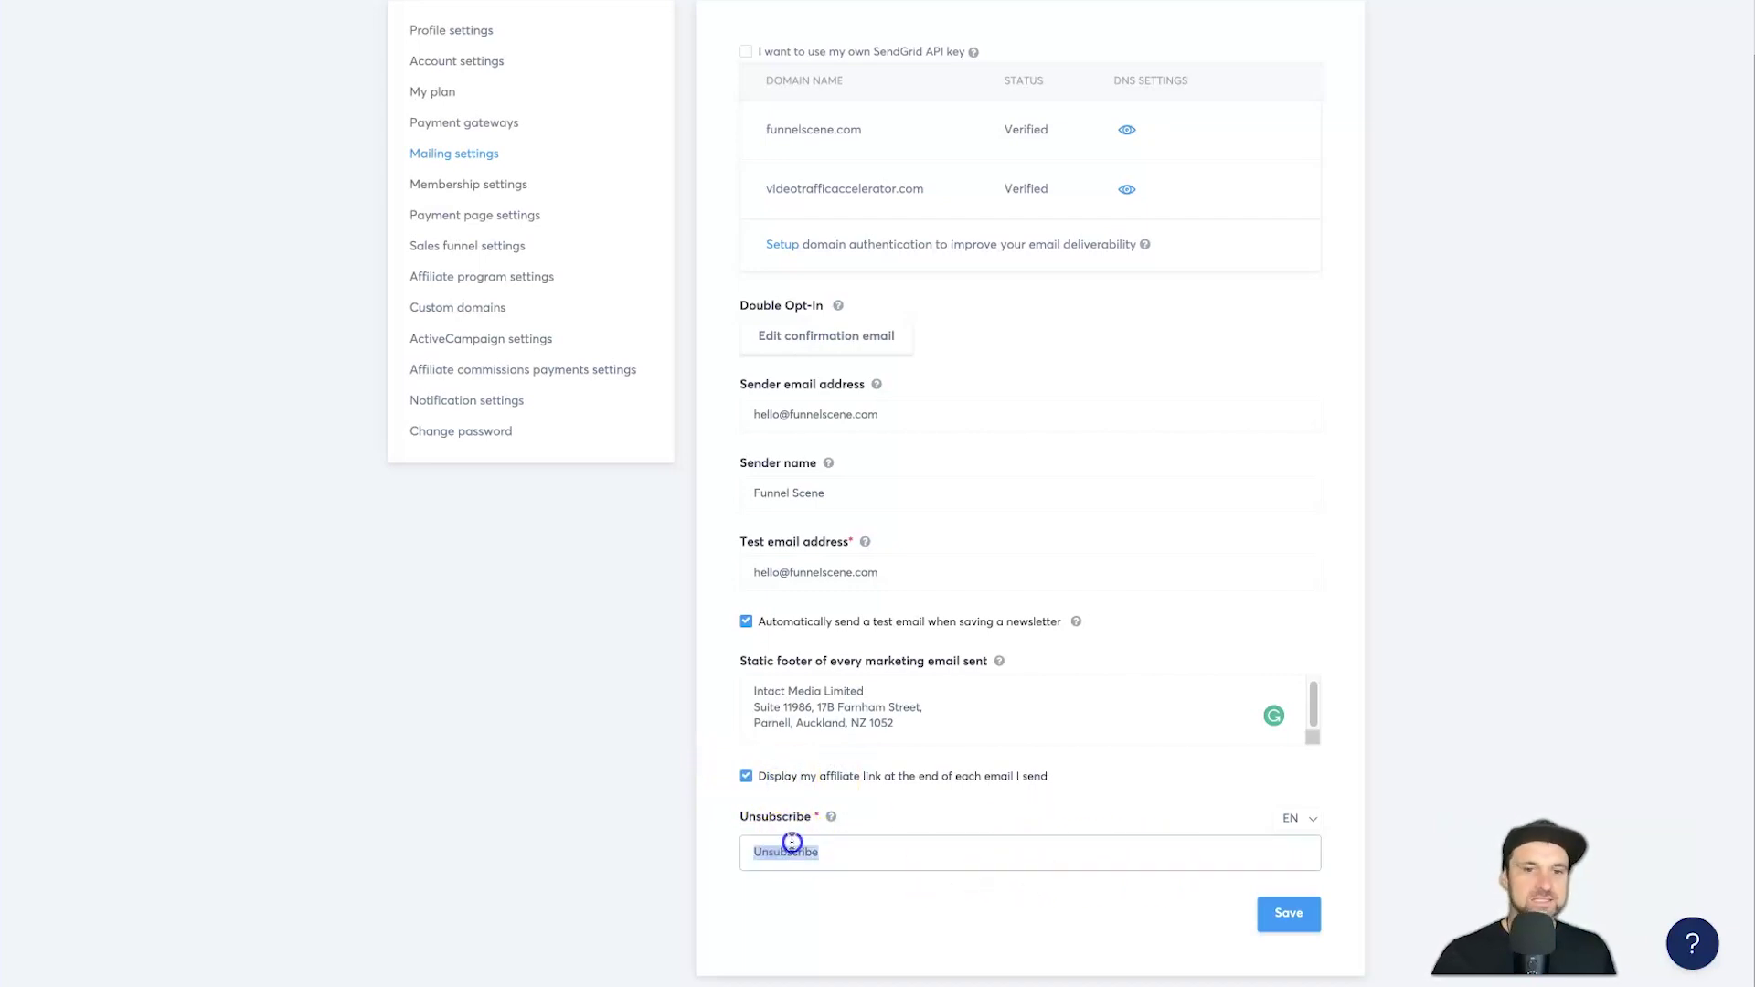
left_click(1066, 977)
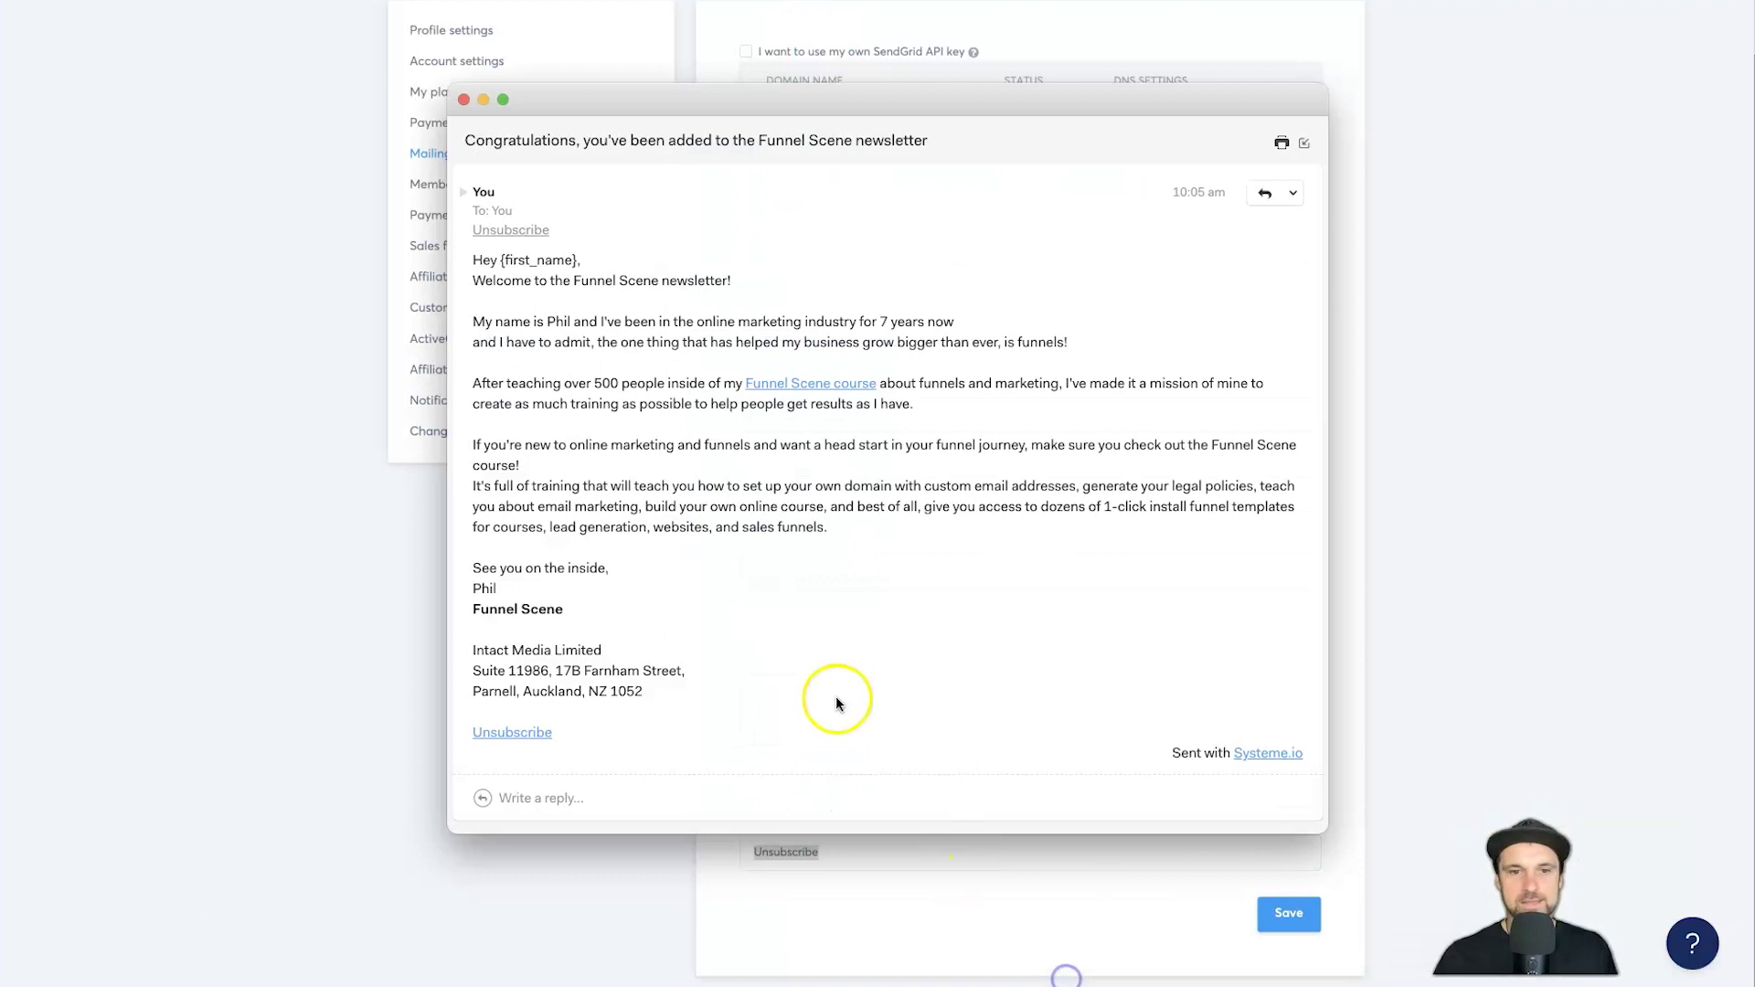
left_click_drag(553, 732, 501, 732)
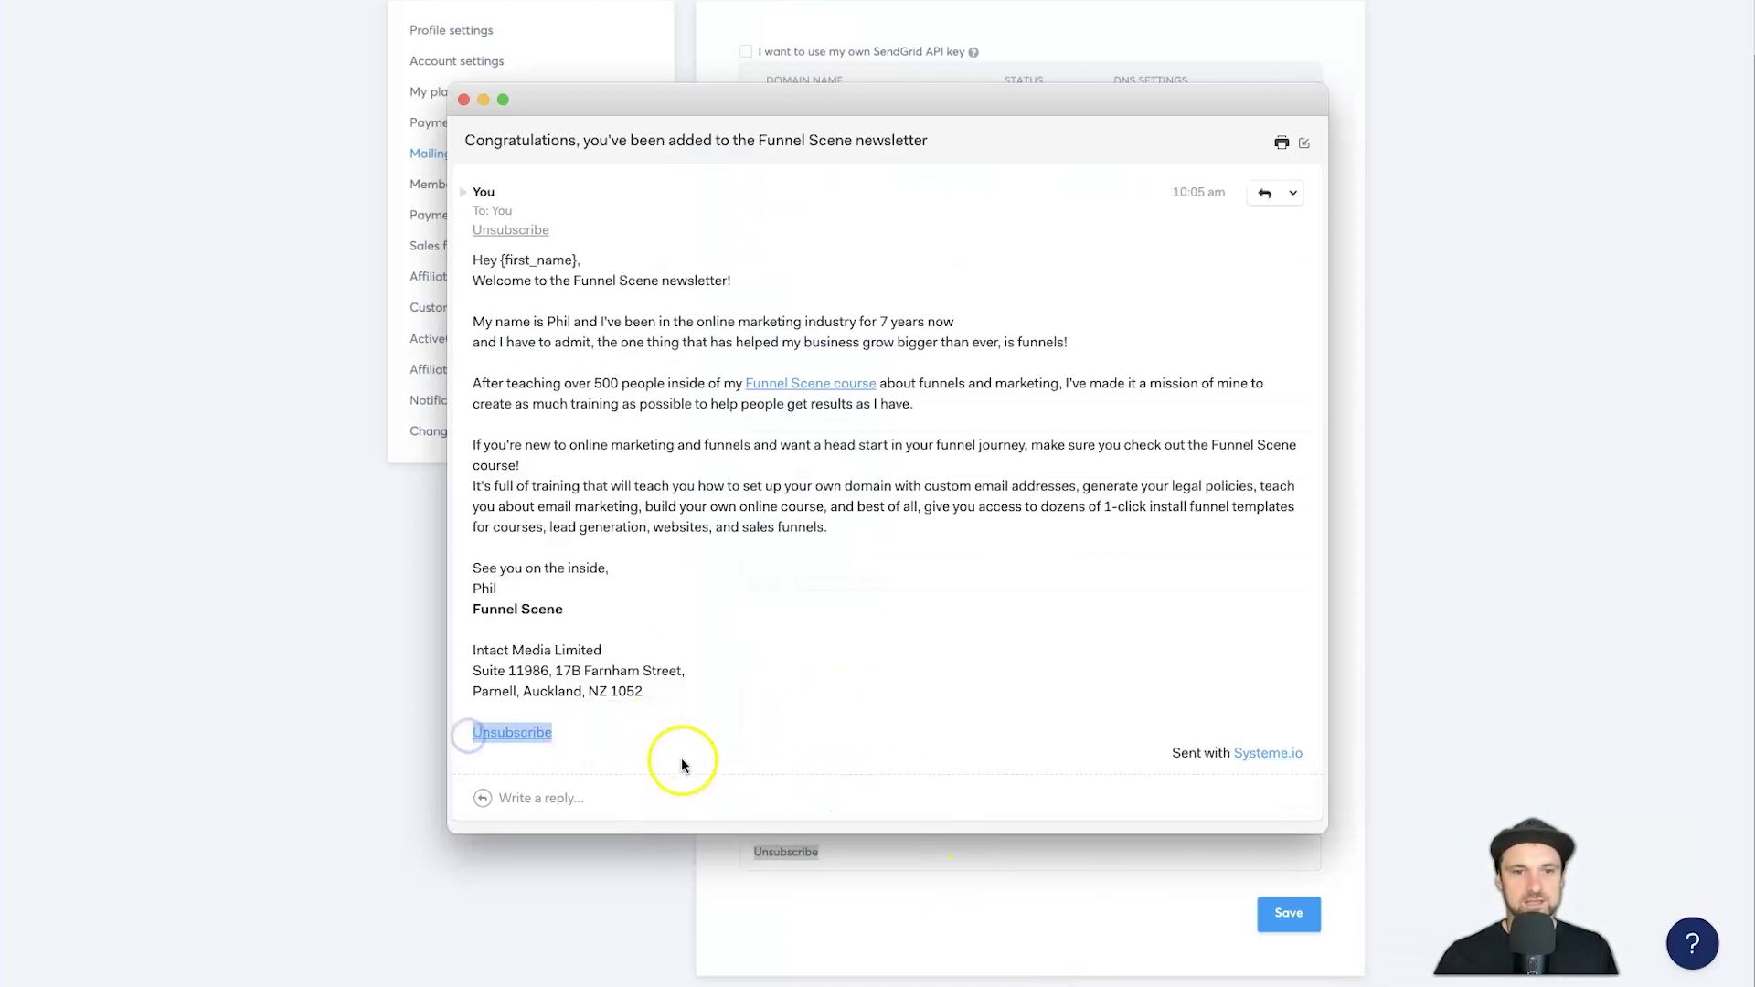
left_click(829, 857)
type("Stop receiving emails from me")
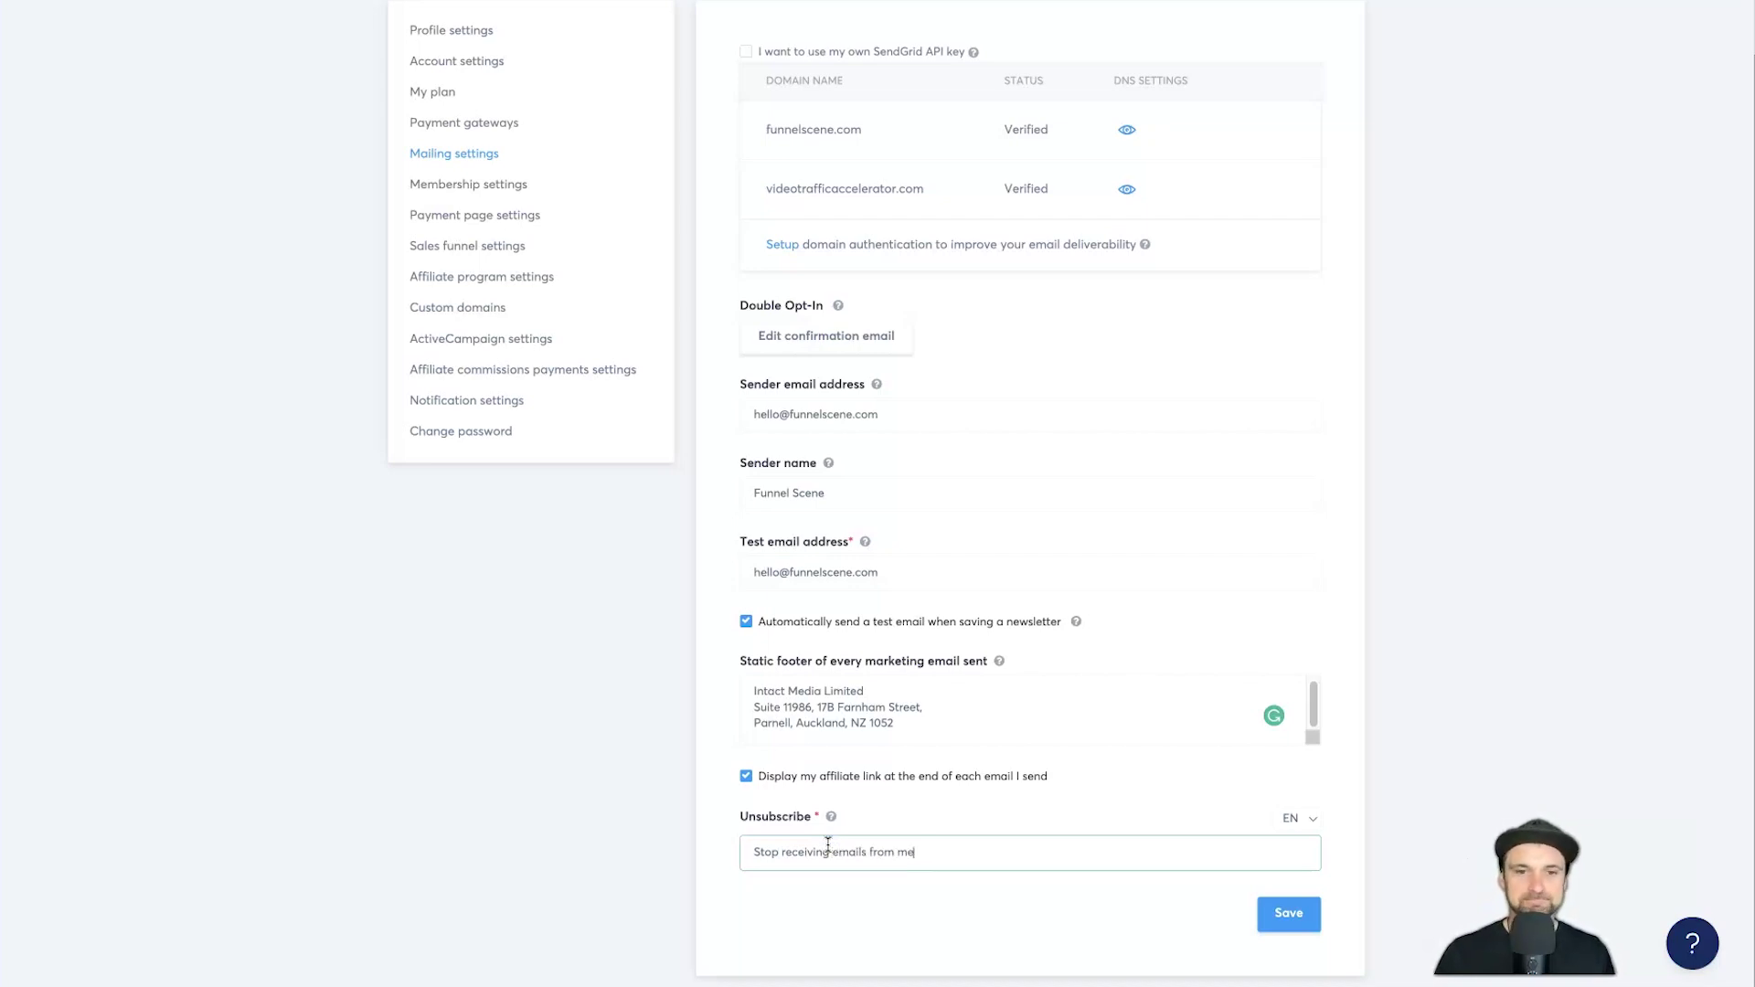
left_click(811, 876)
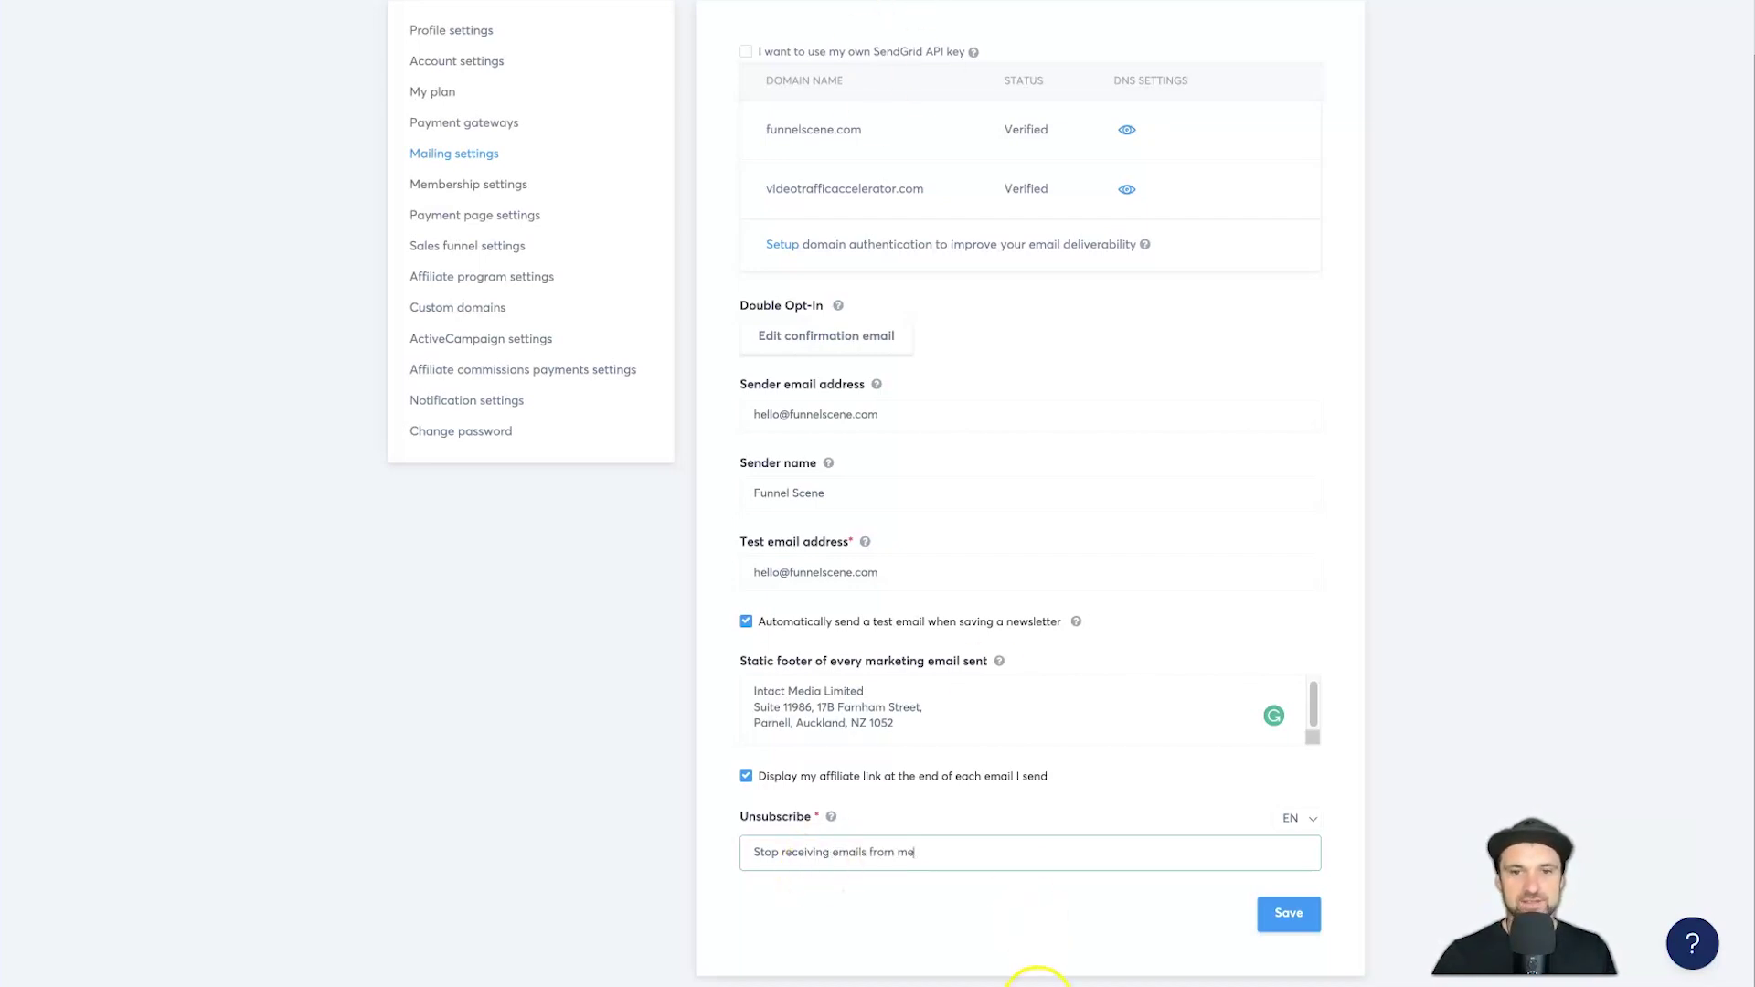
Step: Compare the test email's unsubscribe link with the Unsubscribe setting and return to the campaign email editor
left_click(1074, 978)
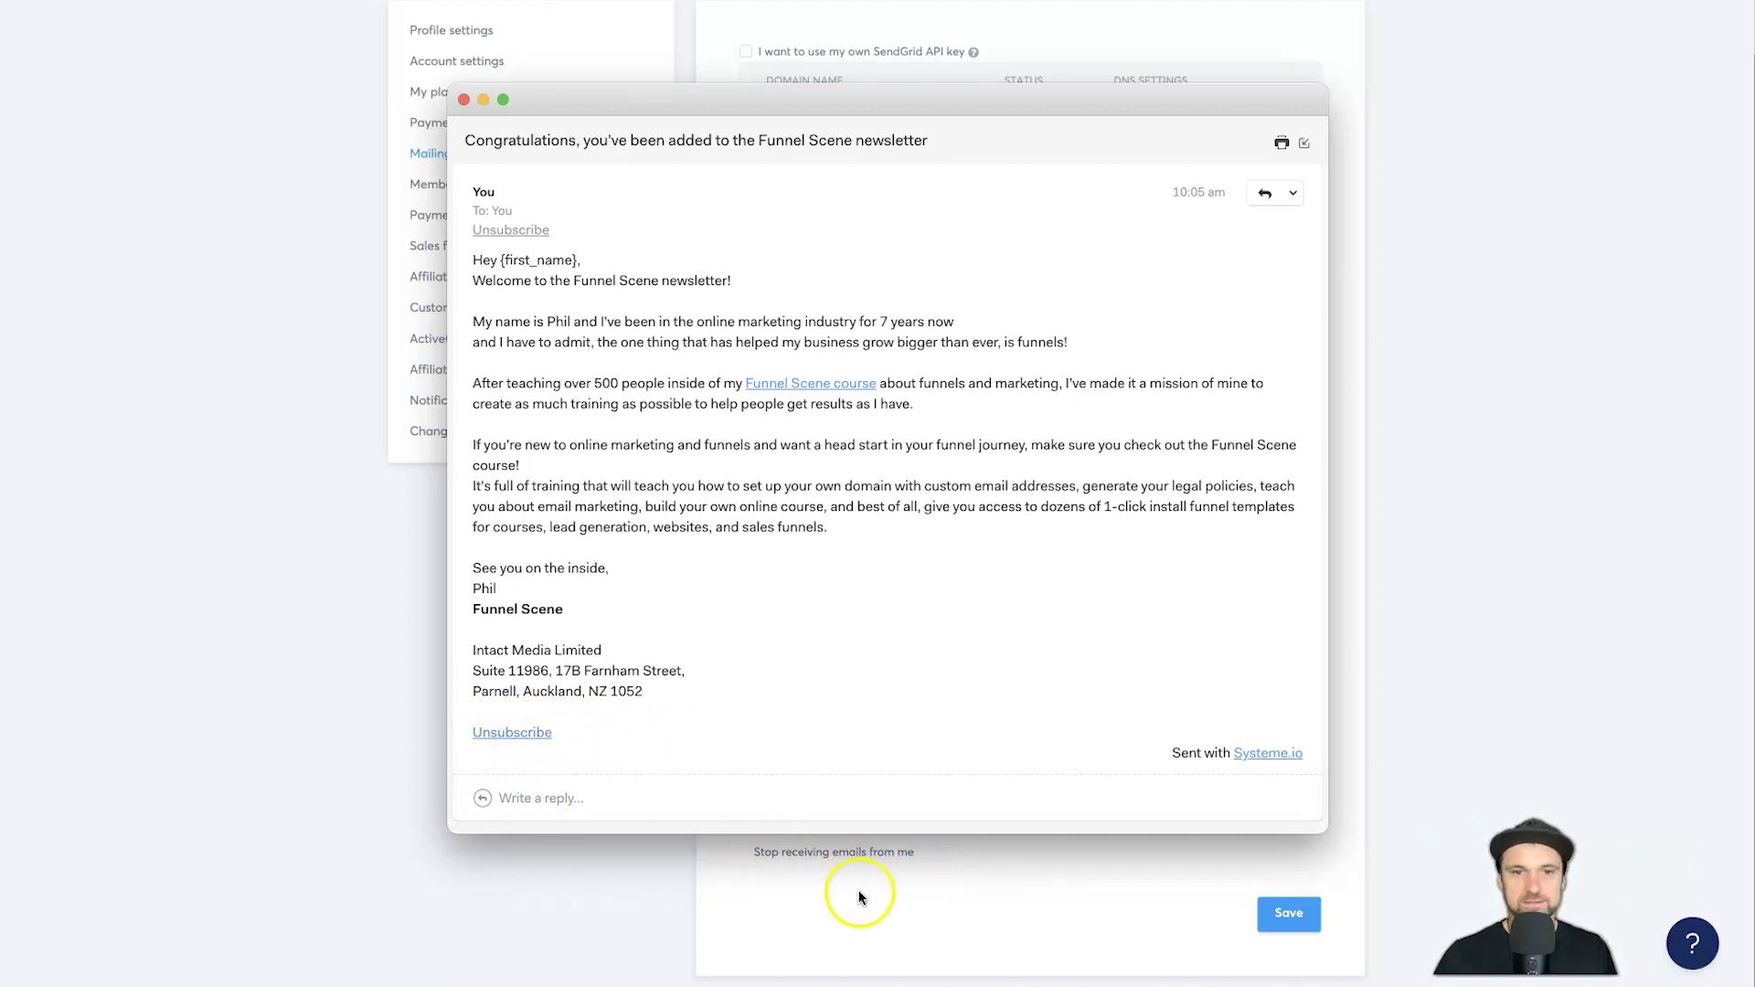
left_click(892, 914)
key("ctrl+a")
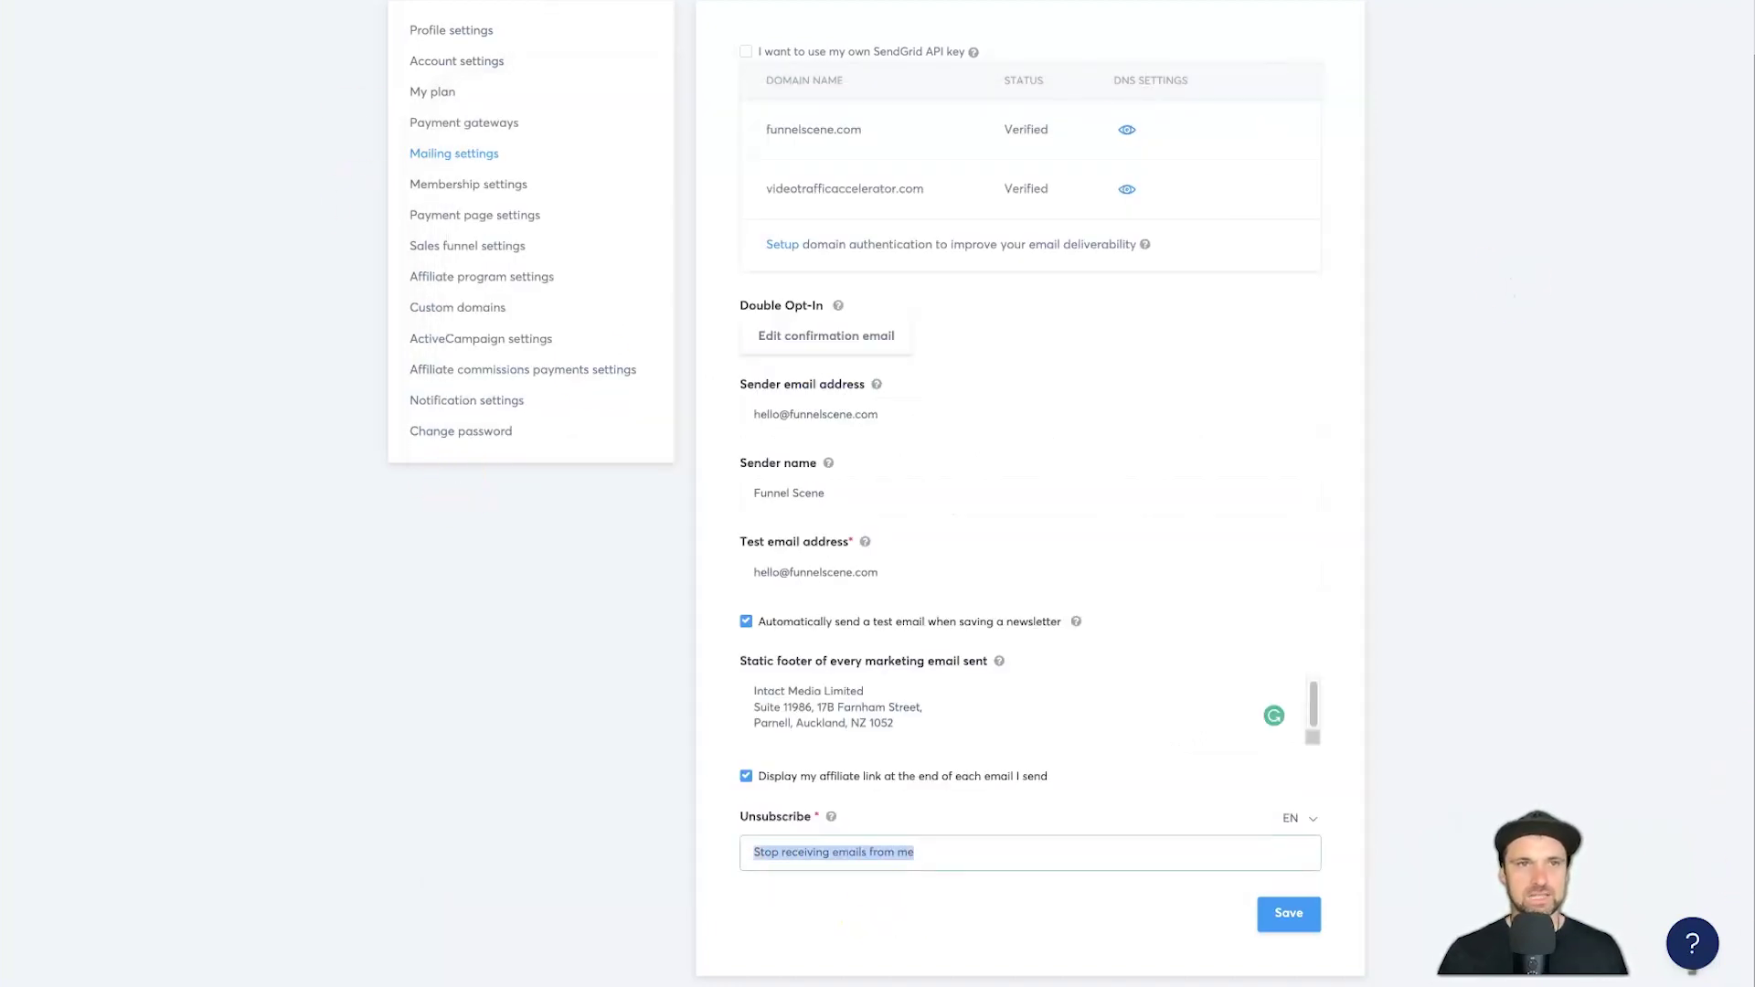
key("alt+Tab")
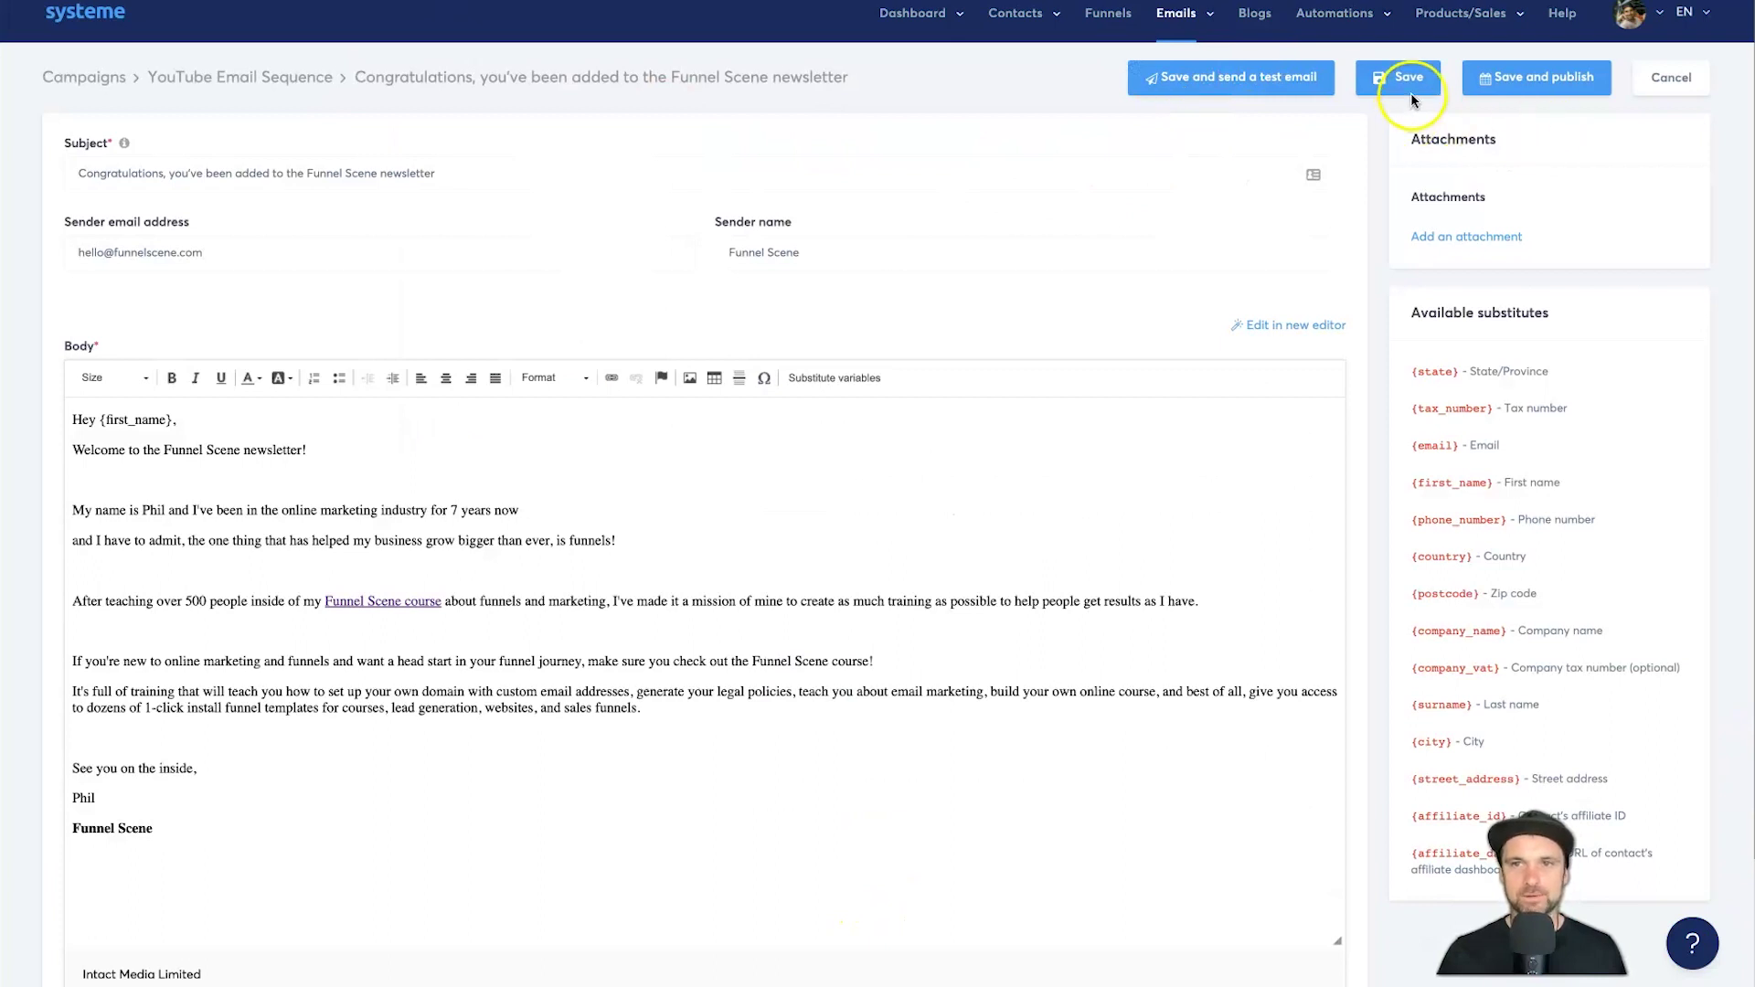
Step: Start publishing the welcome email and set the delay before sending to 1 minute
left_click(1557, 89)
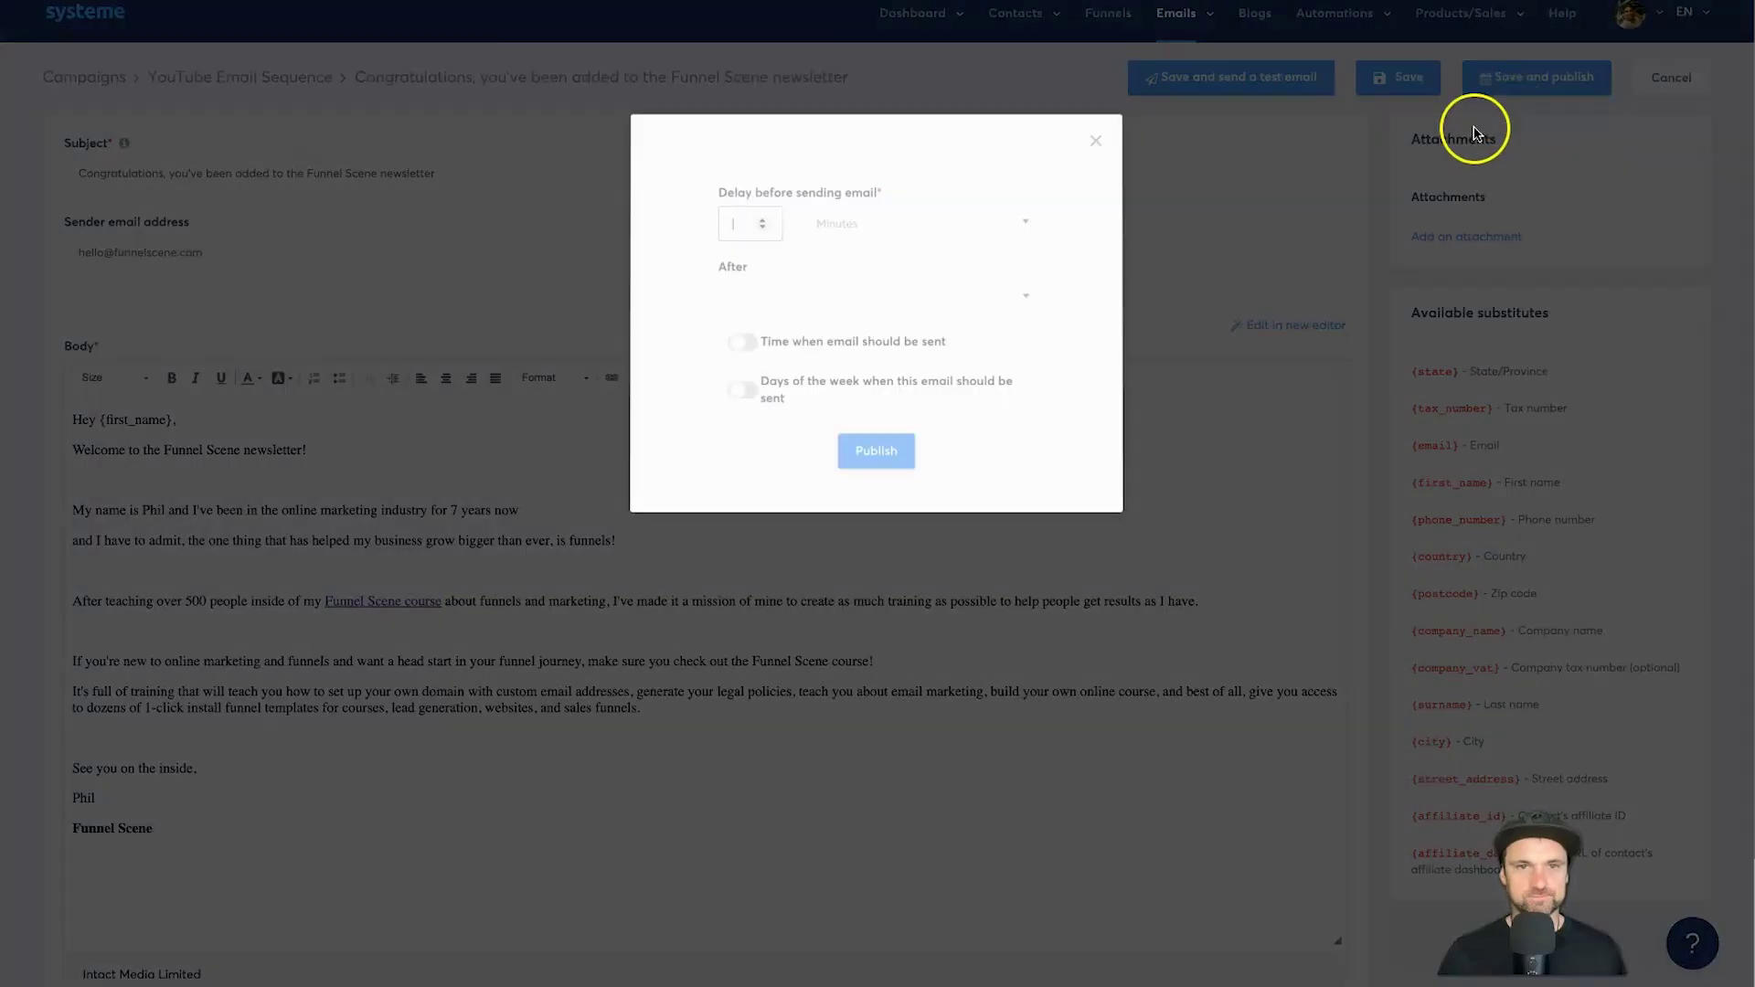
left_click_drag(722, 196, 930, 199)
left_click(748, 224)
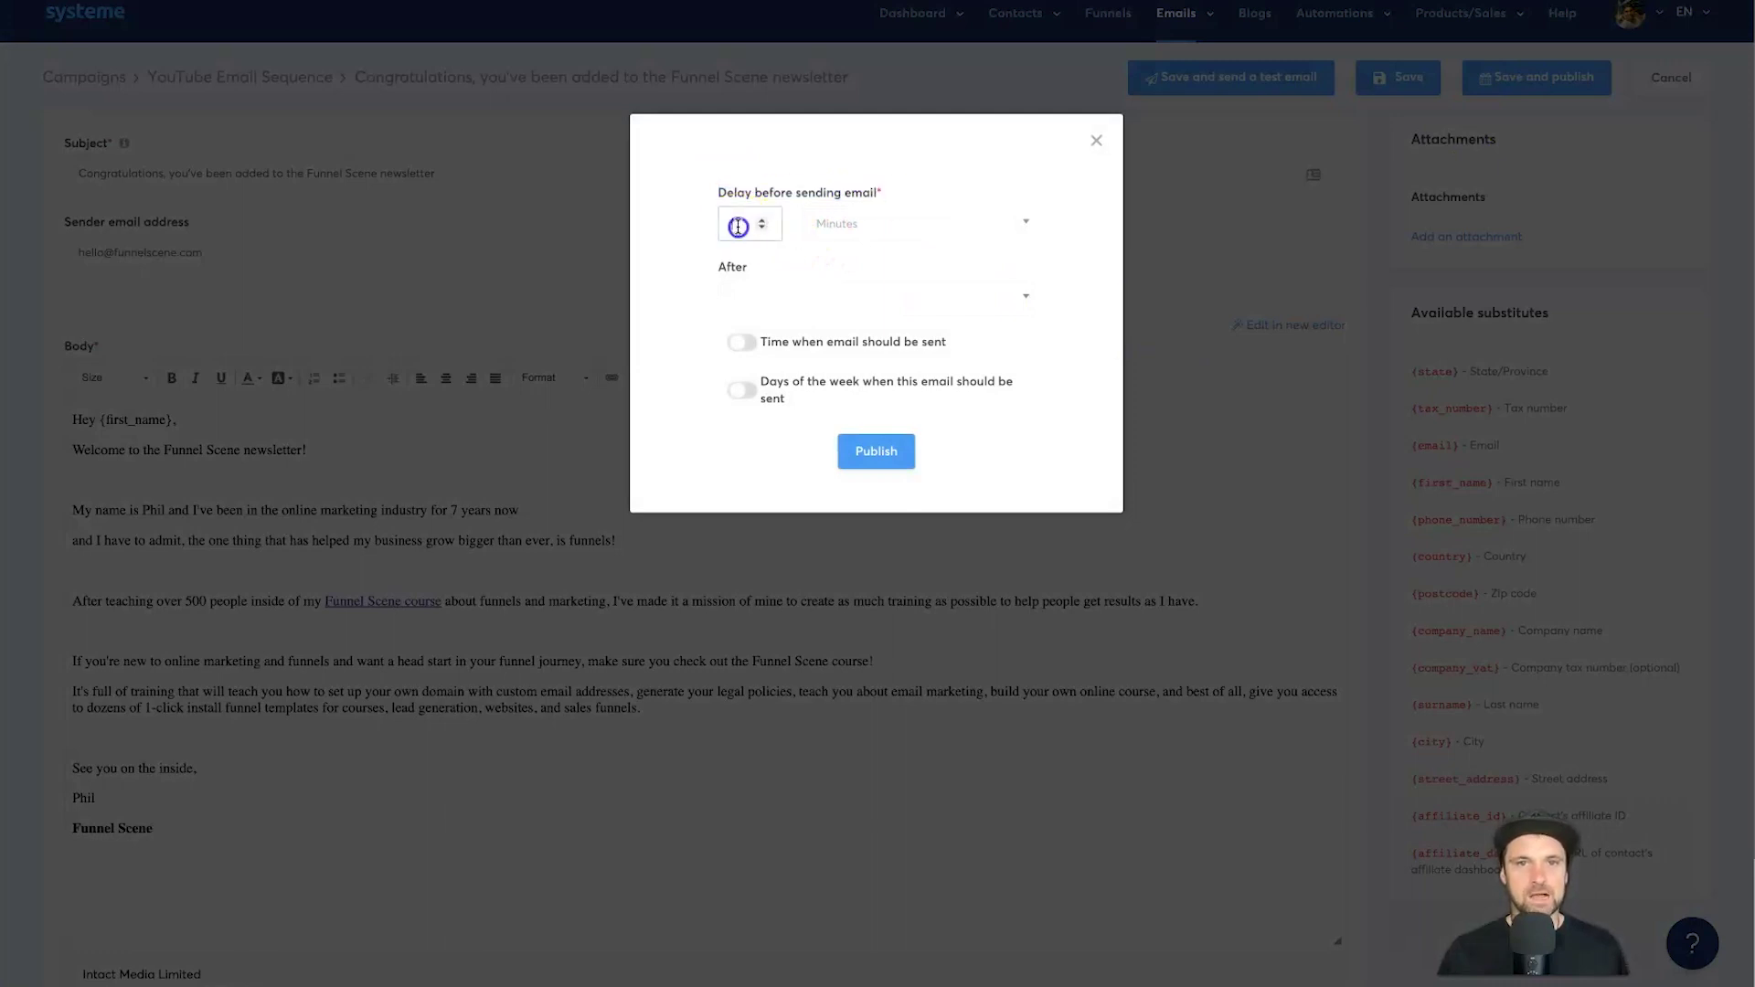
left_click(870, 235)
left_click(858, 257)
left_click(722, 223)
type("1")
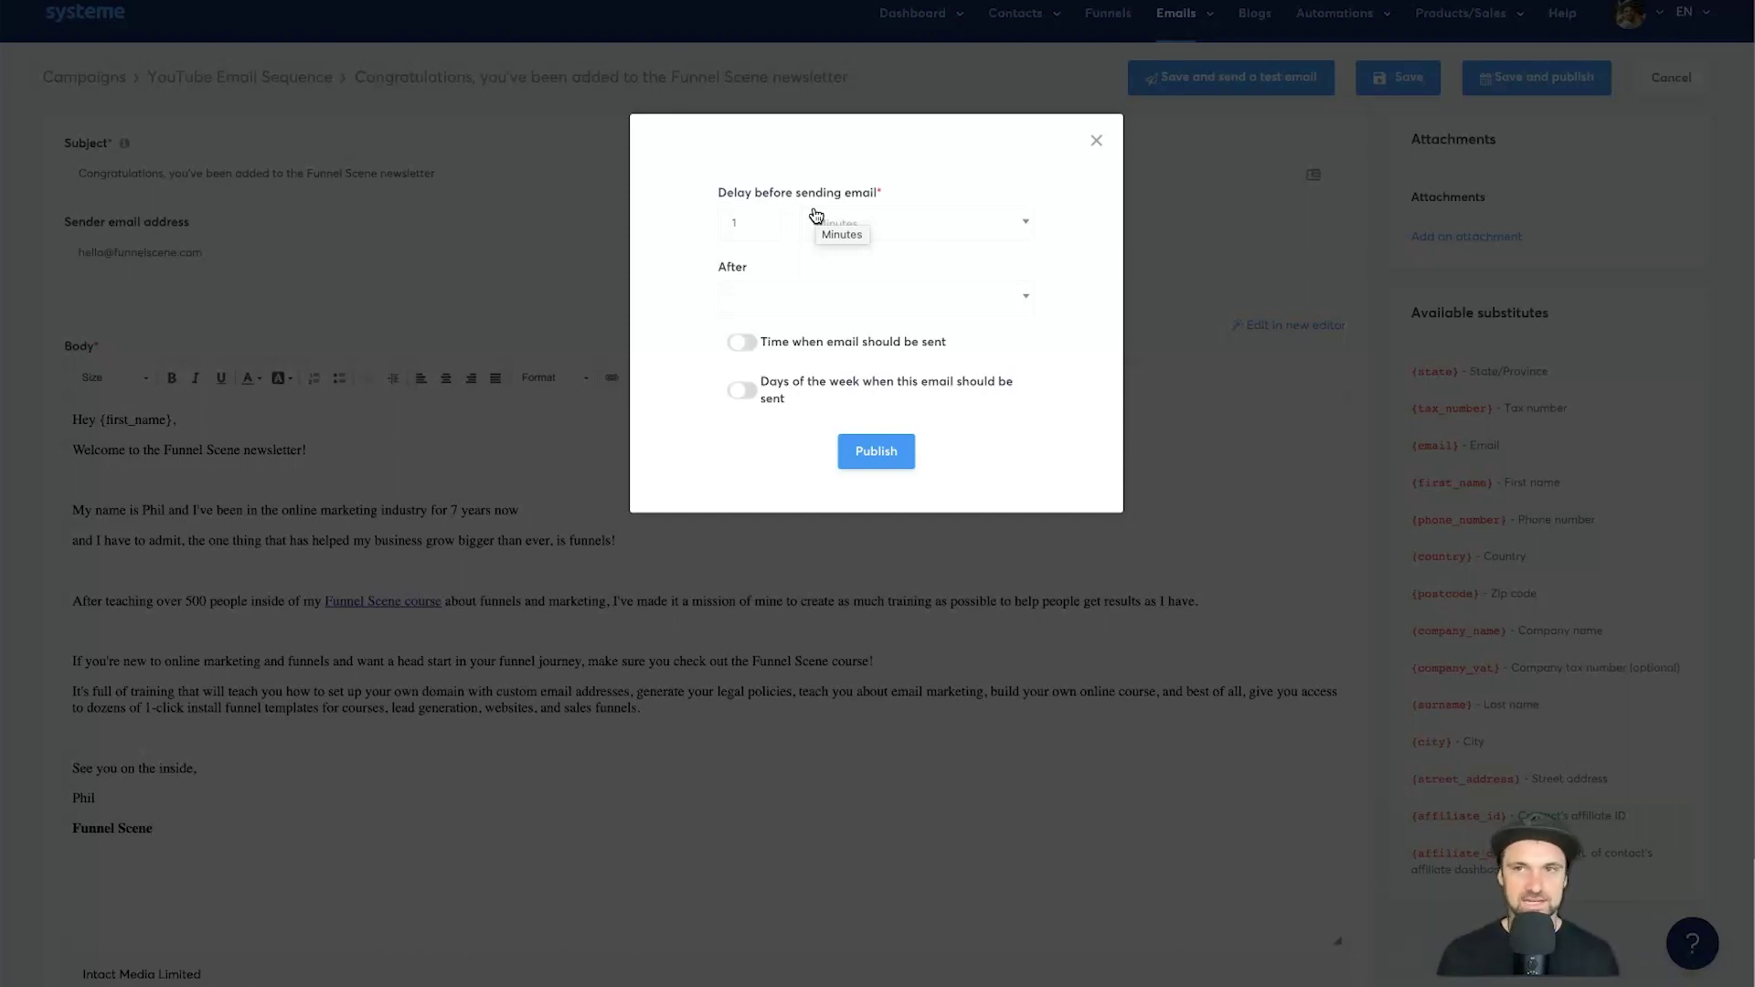
Step: Check the After choices and the option for the time when the email should be sent
left_click(858, 297)
left_click(869, 293)
left_click(1061, 322)
left_click(766, 344)
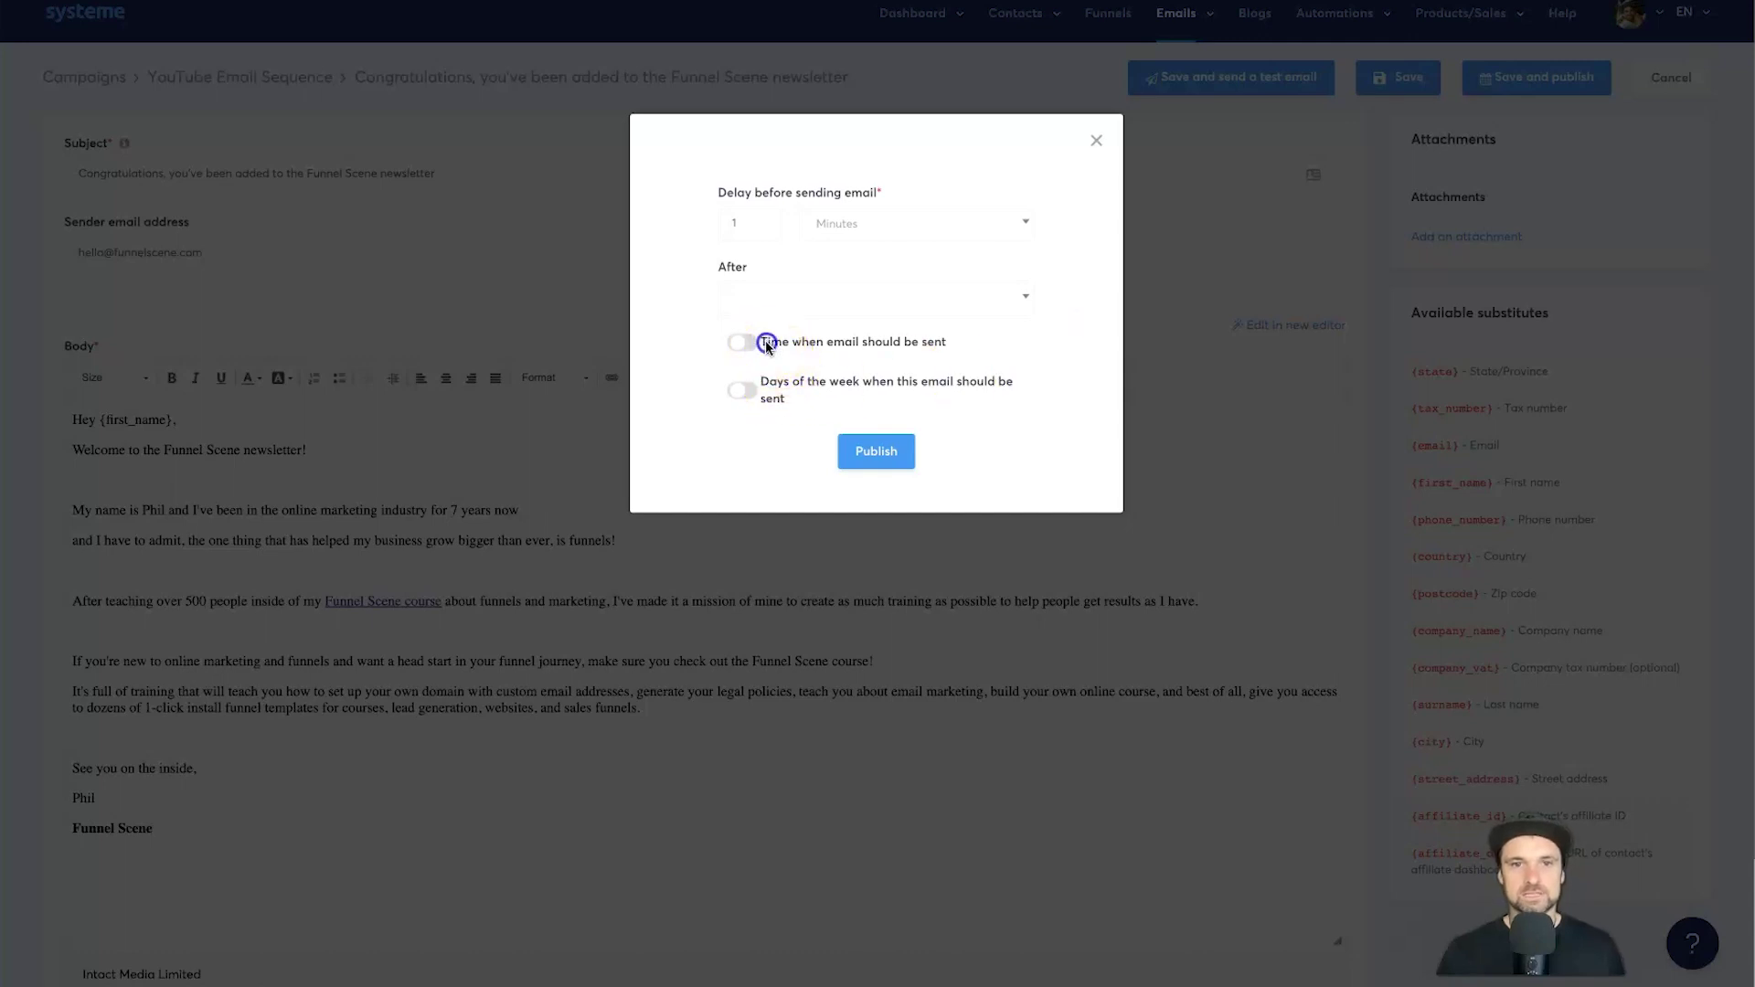
left_click_drag(774, 346, 924, 341)
left_click(924, 342)
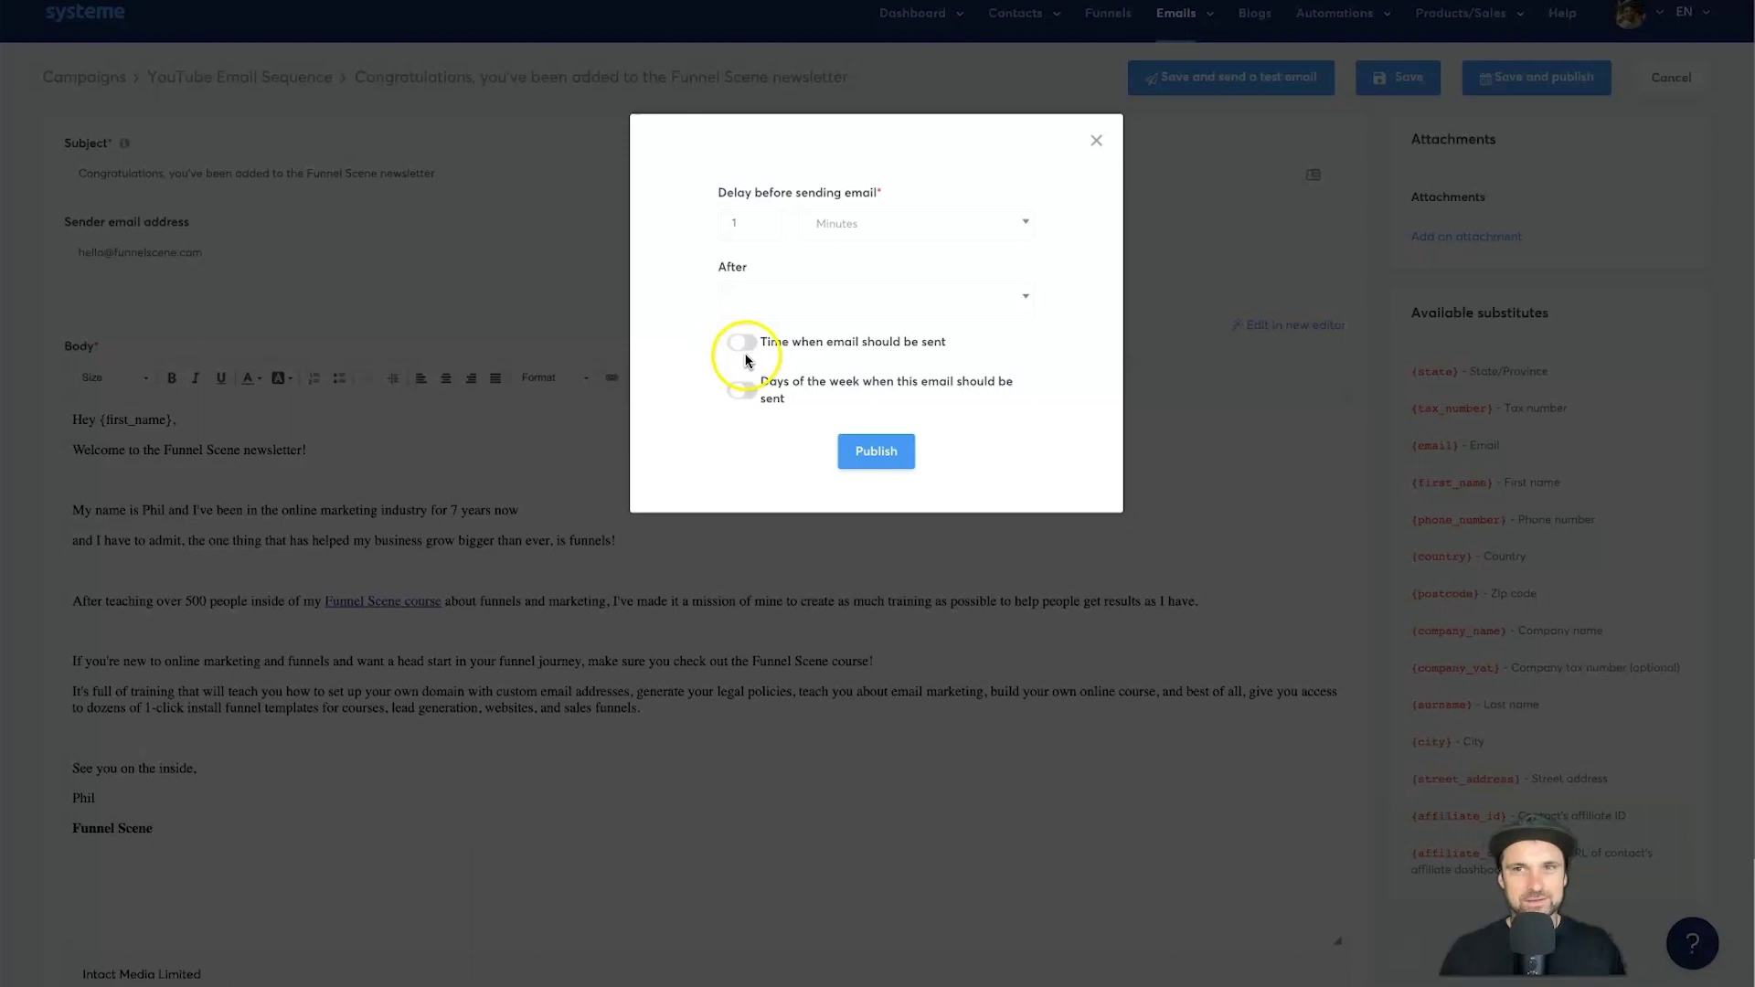
Step: Switch the send-time and days-of-the-week options on and off again, and publish the email
left_click(740, 346)
left_click(787, 397)
left_click(787, 397)
left_click(743, 342)
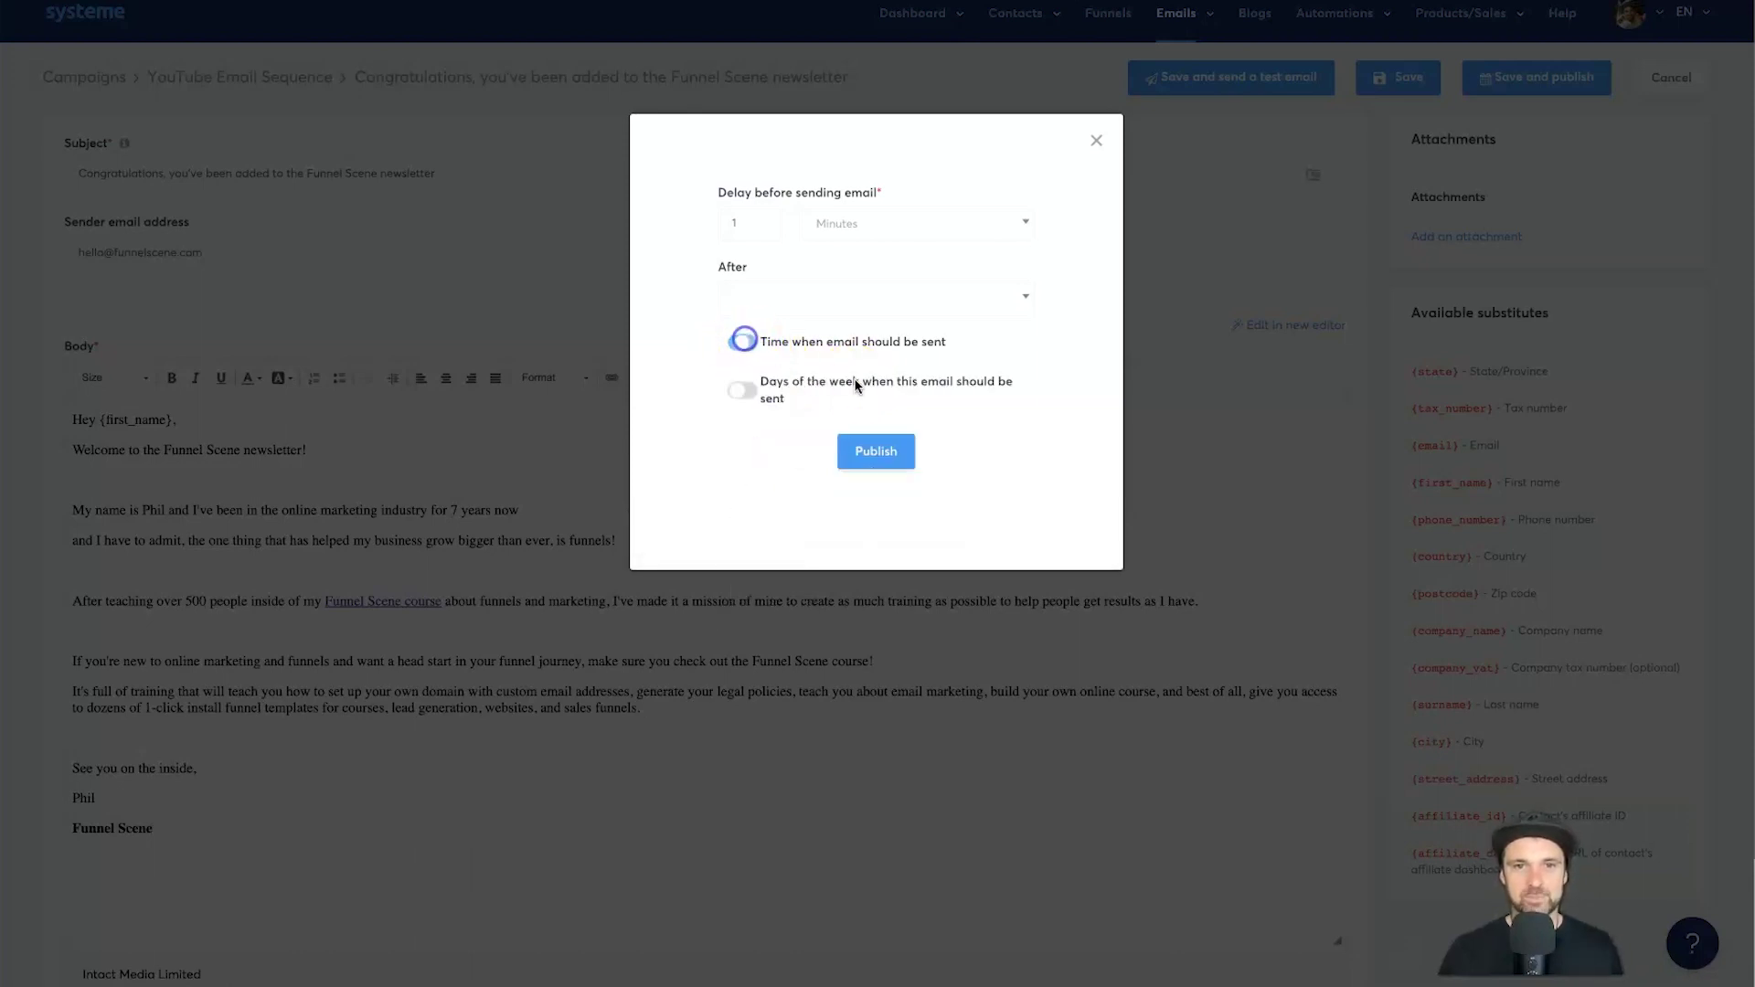
left_click(752, 390)
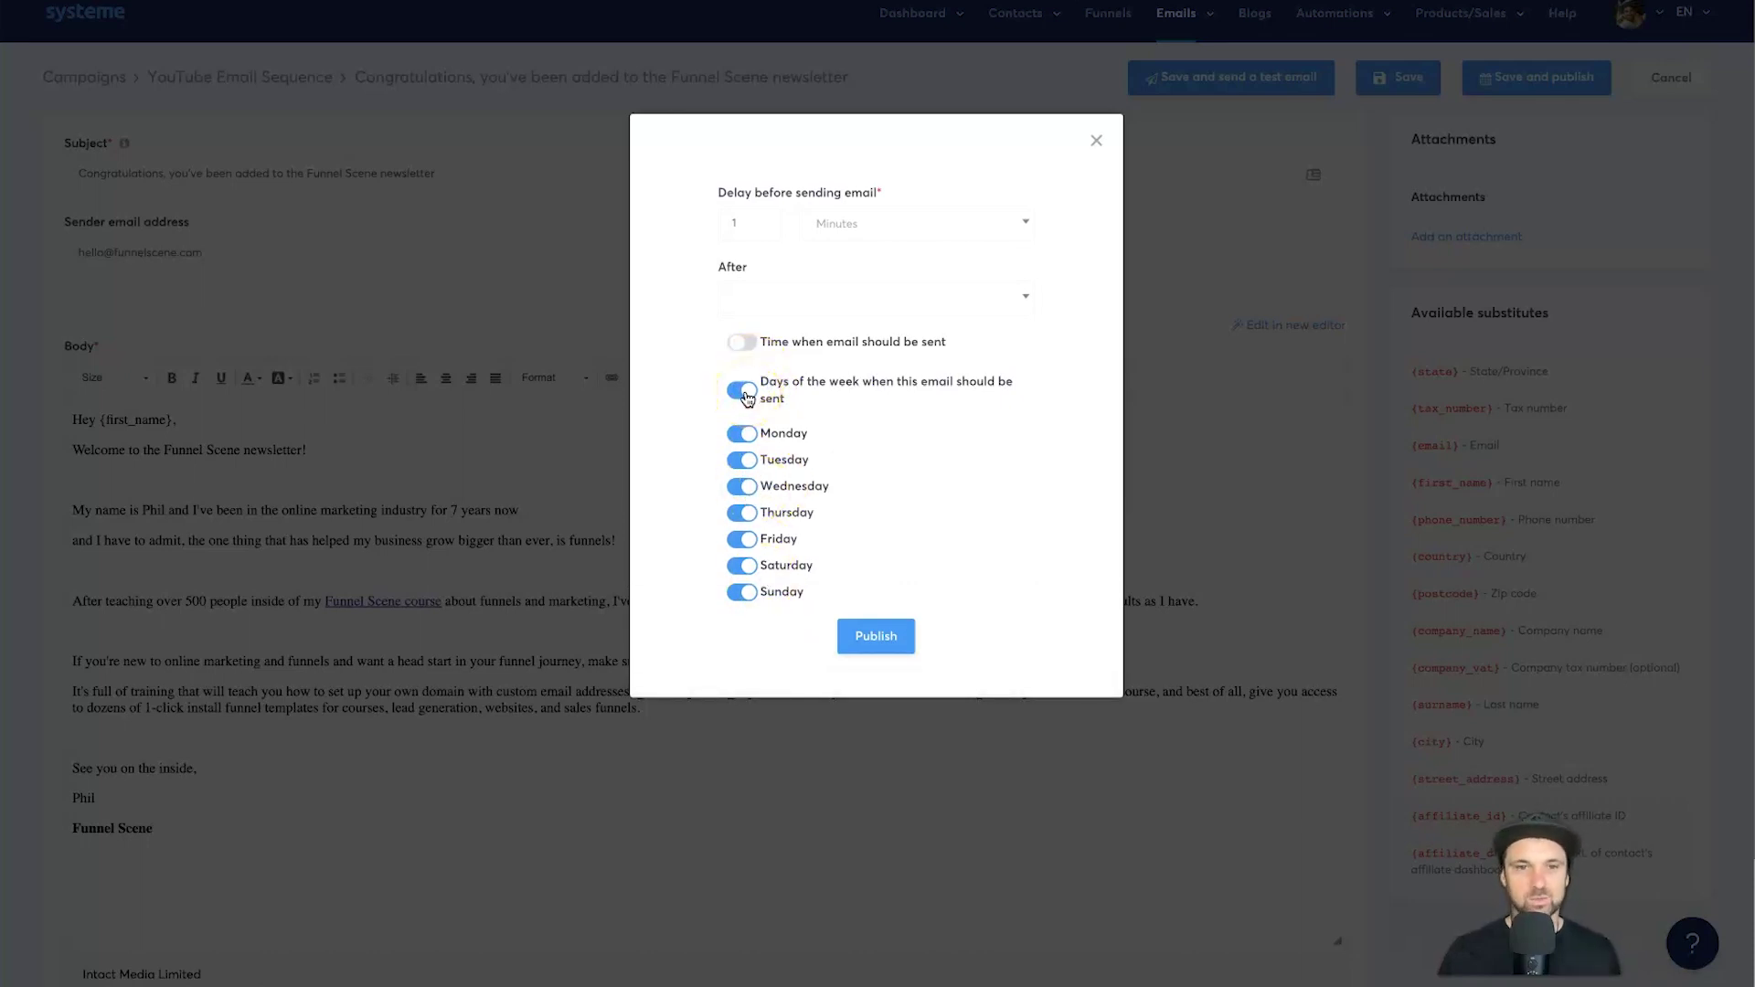
left_click(746, 393)
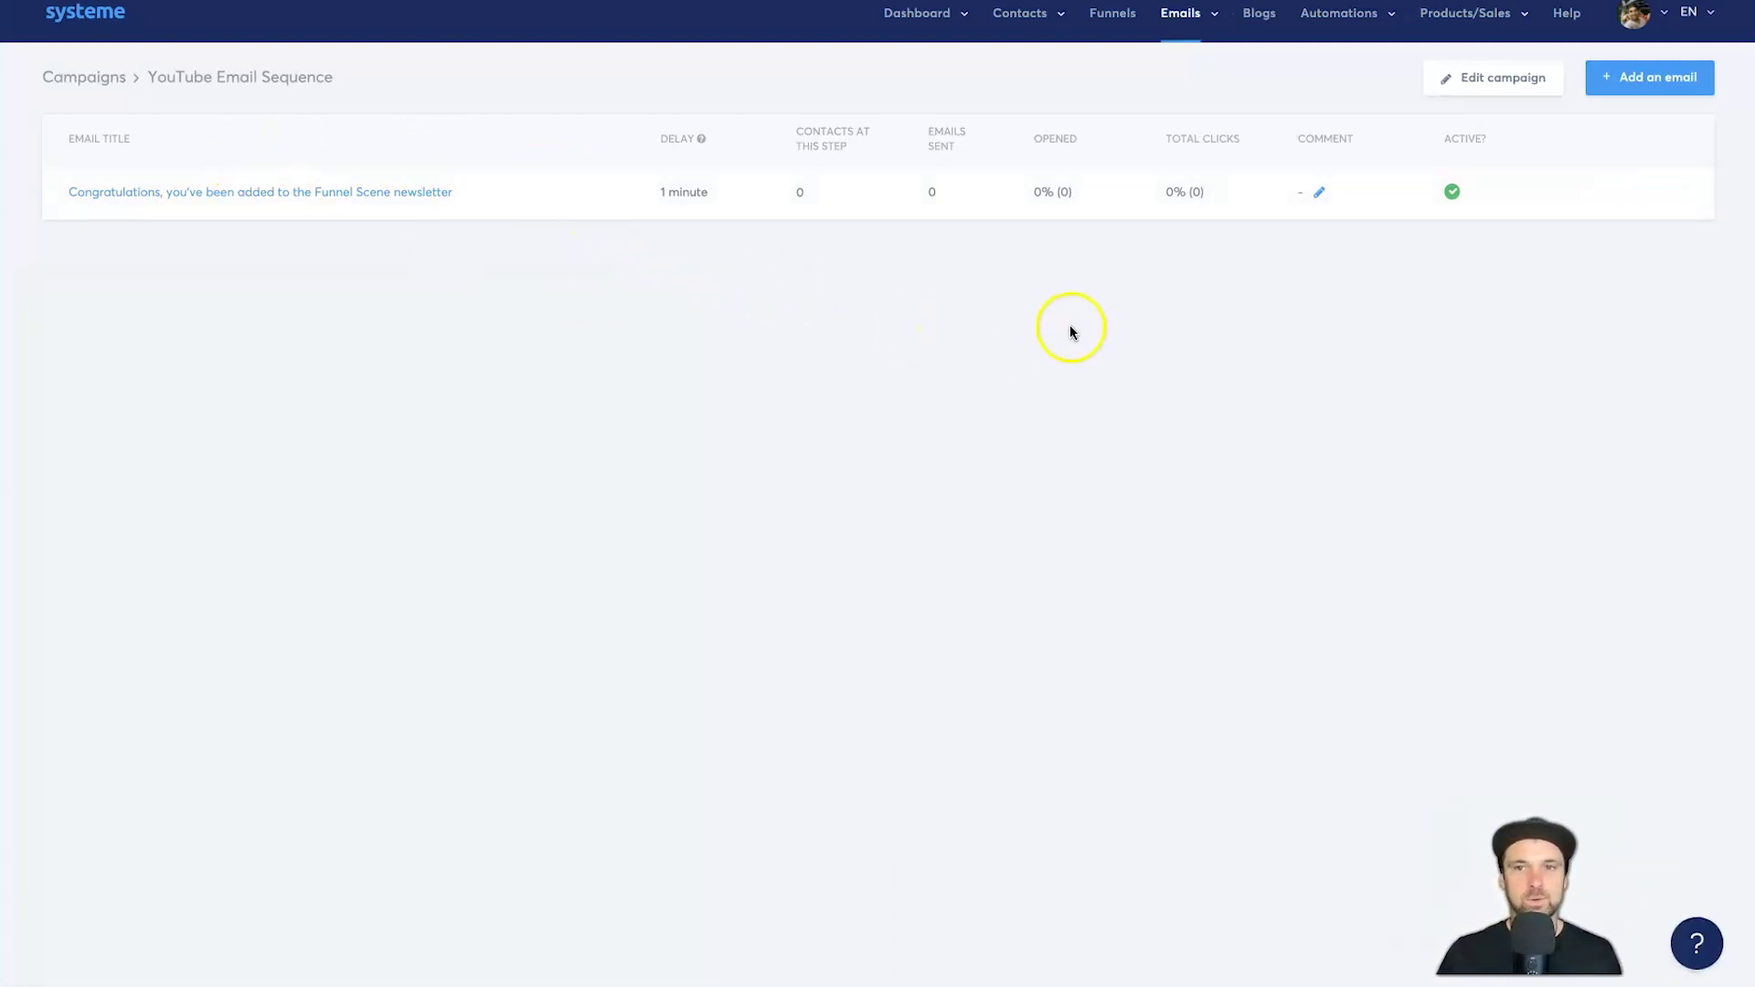
Step: Create a second campaign email with the subject "Do you want my free tutorials and training?" using the visual editor's "Answered: your most burning questions" template
left_click(1642, 80)
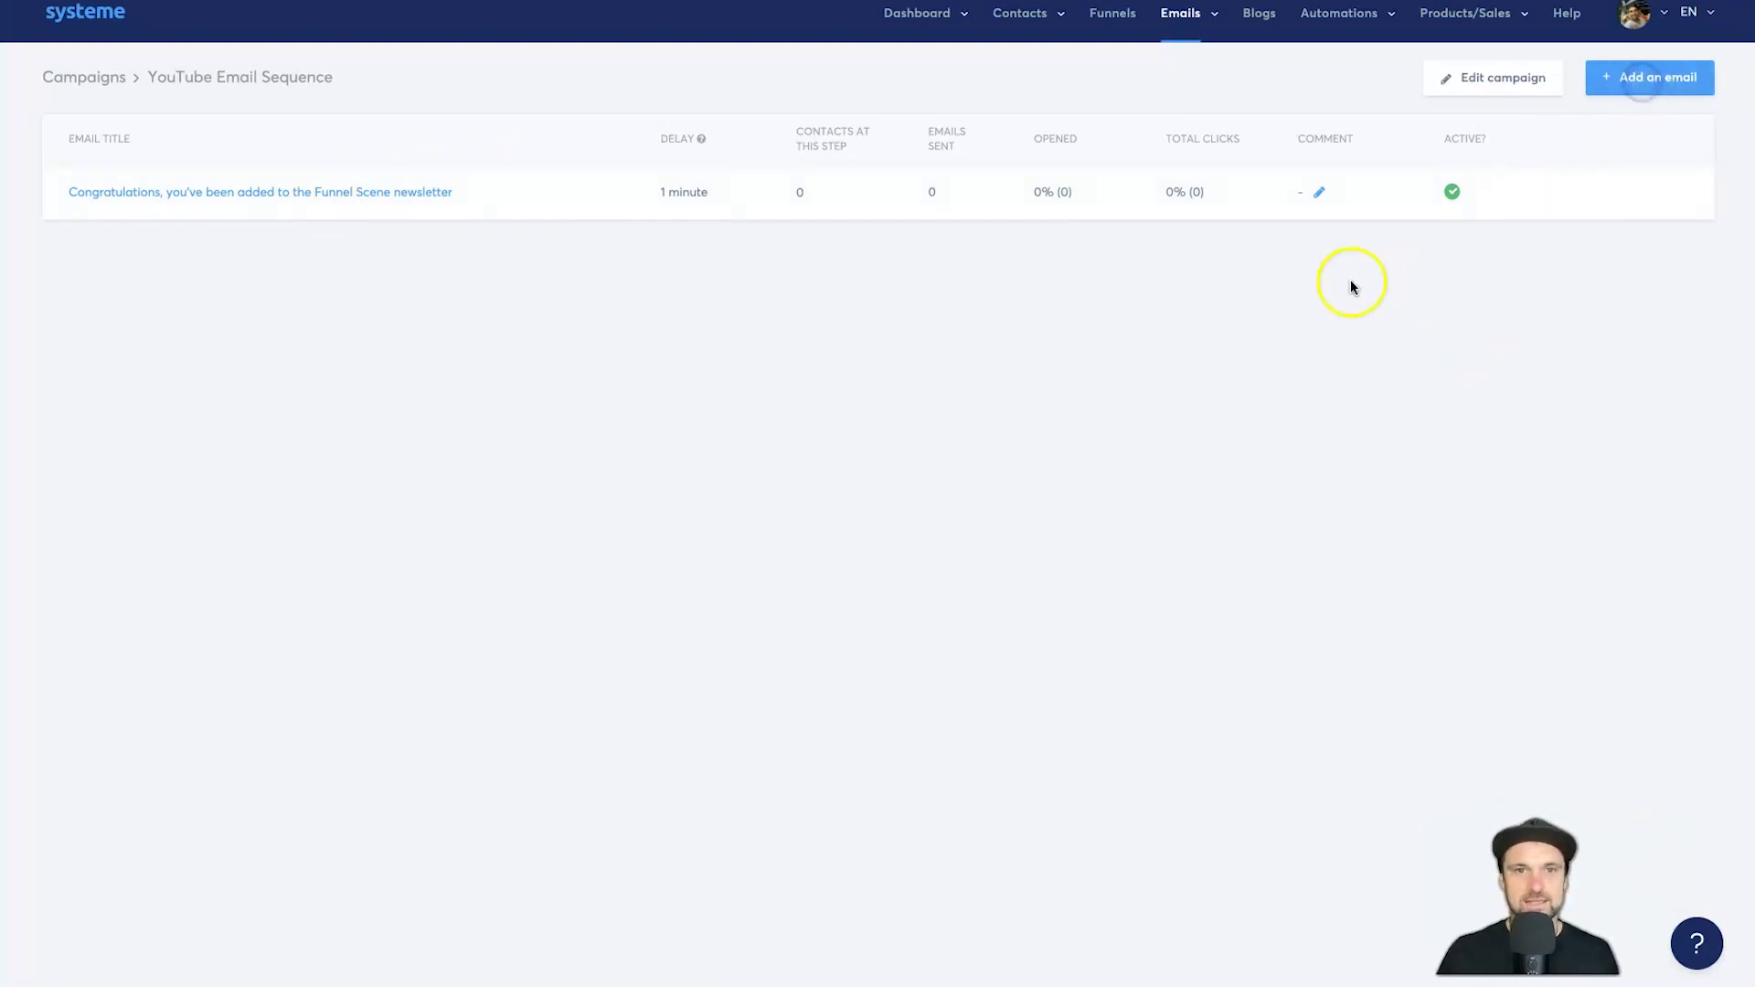
left_click(588, 301)
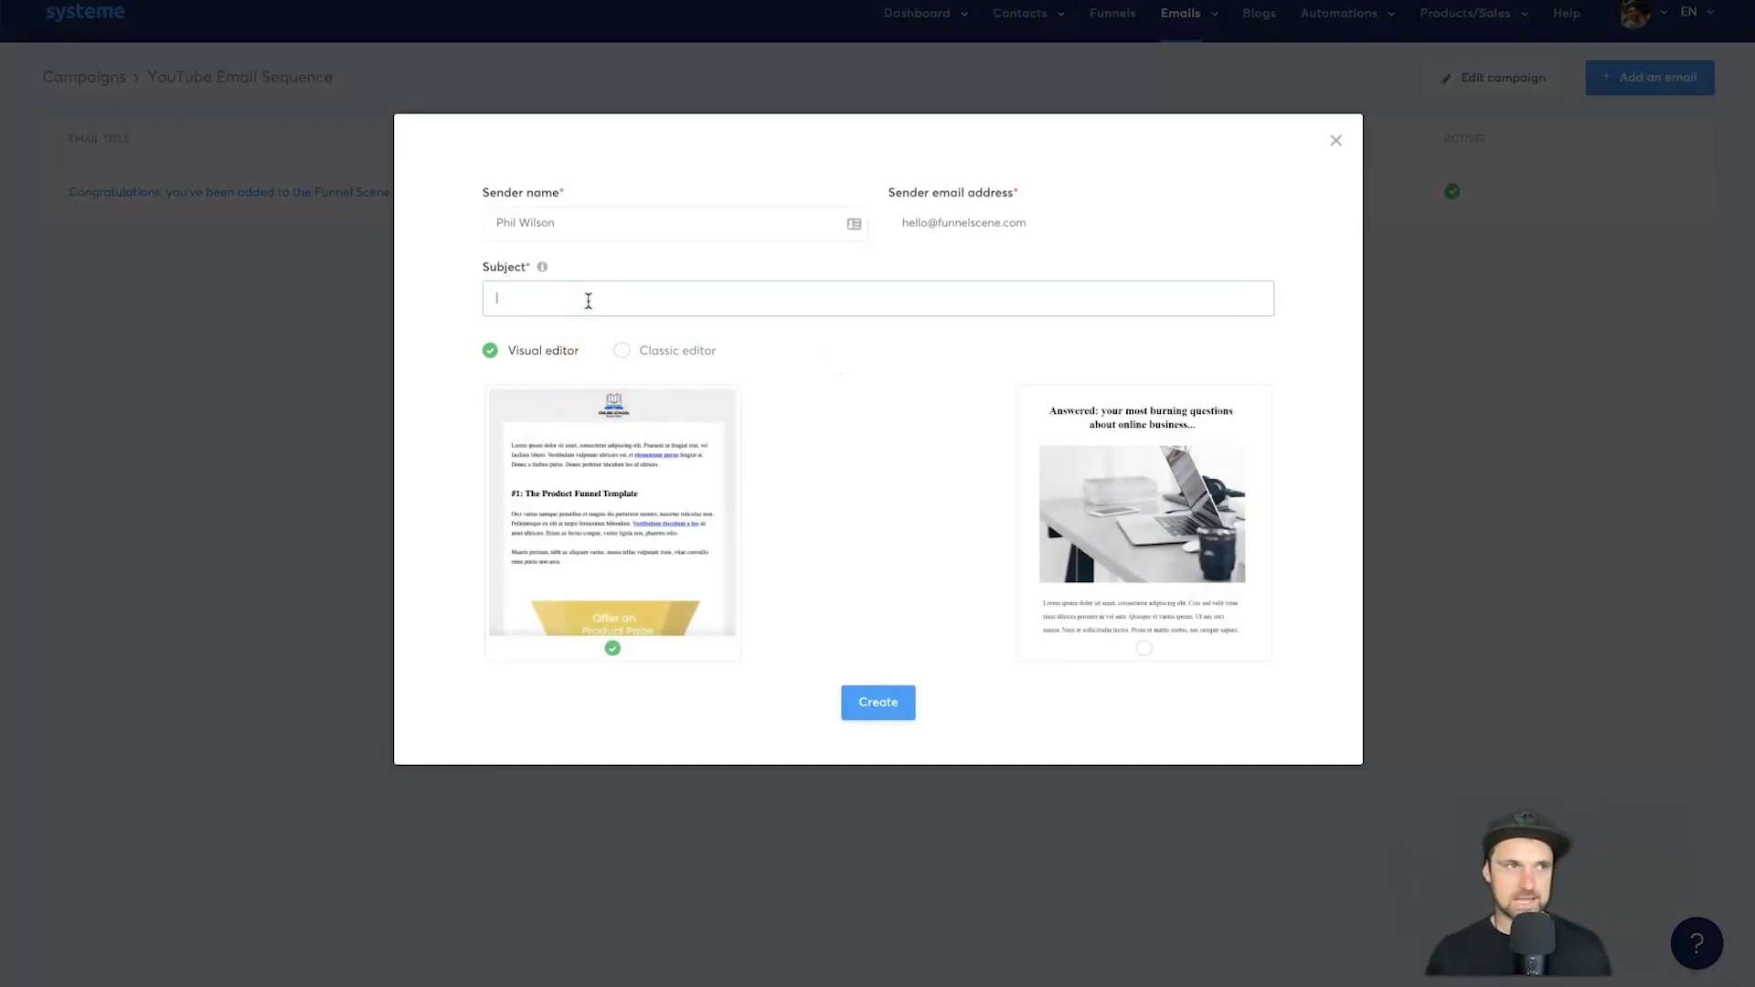
type("Did you know I create lo")
key("ctrl+a")
type("Do")
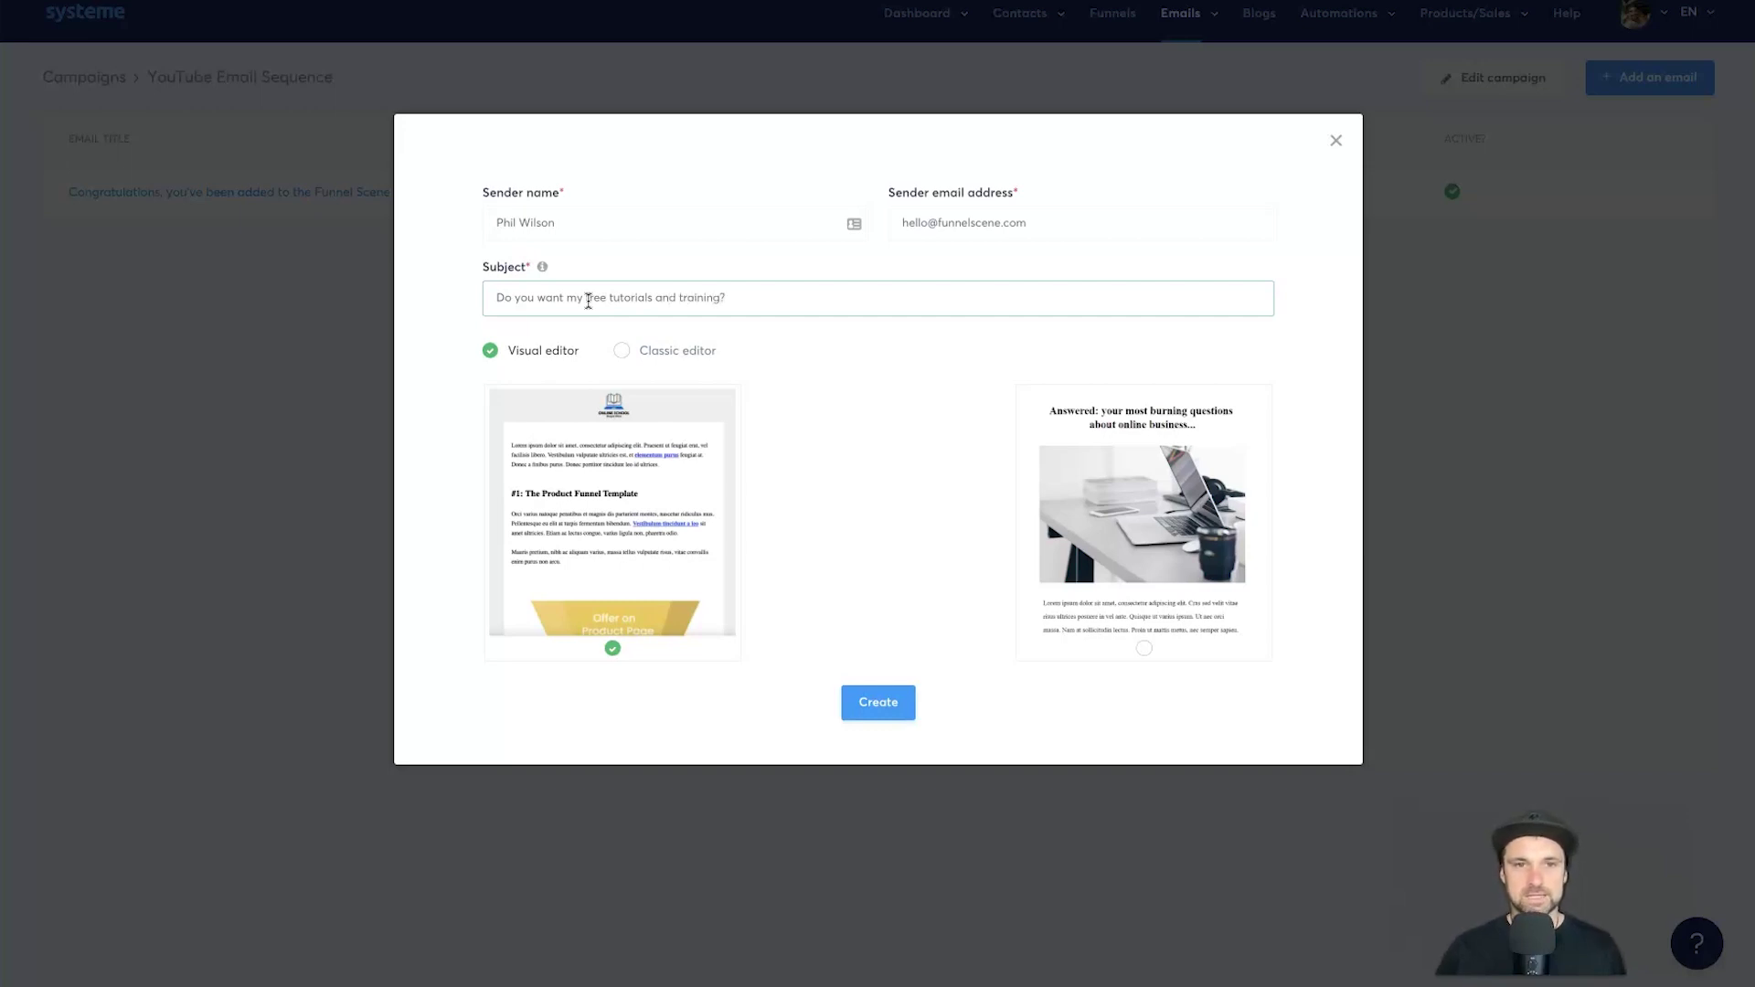
left_click(1092, 494)
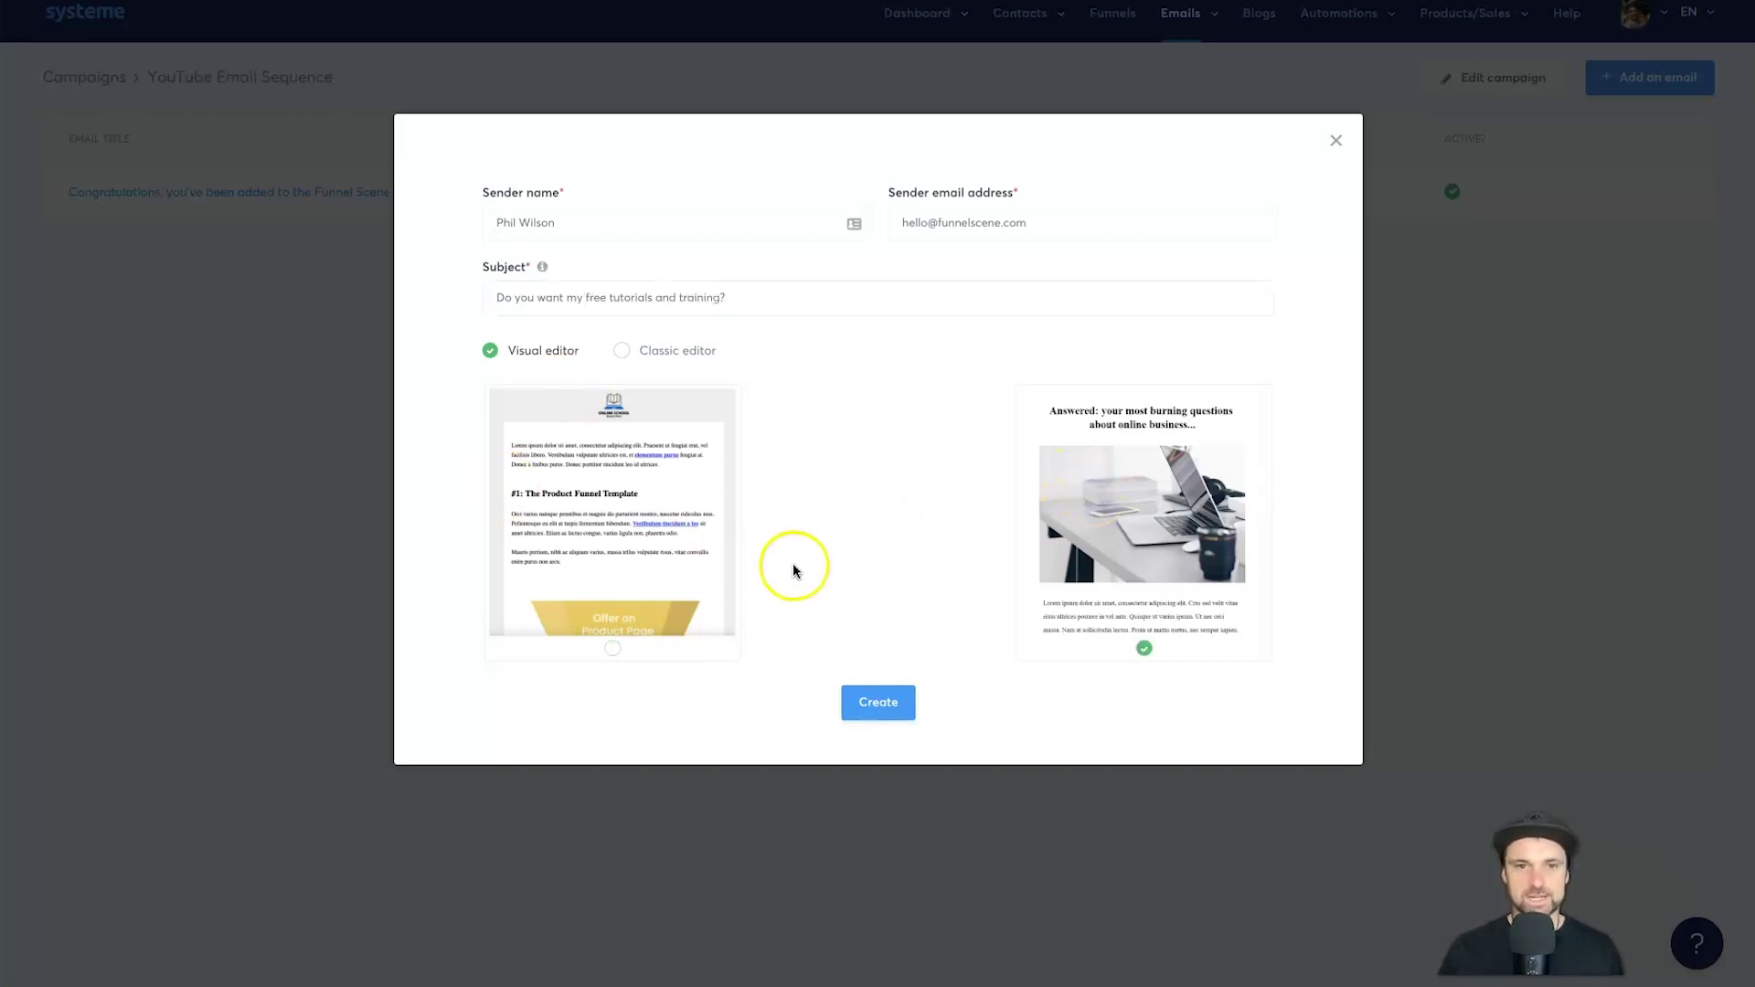
left_click(892, 702)
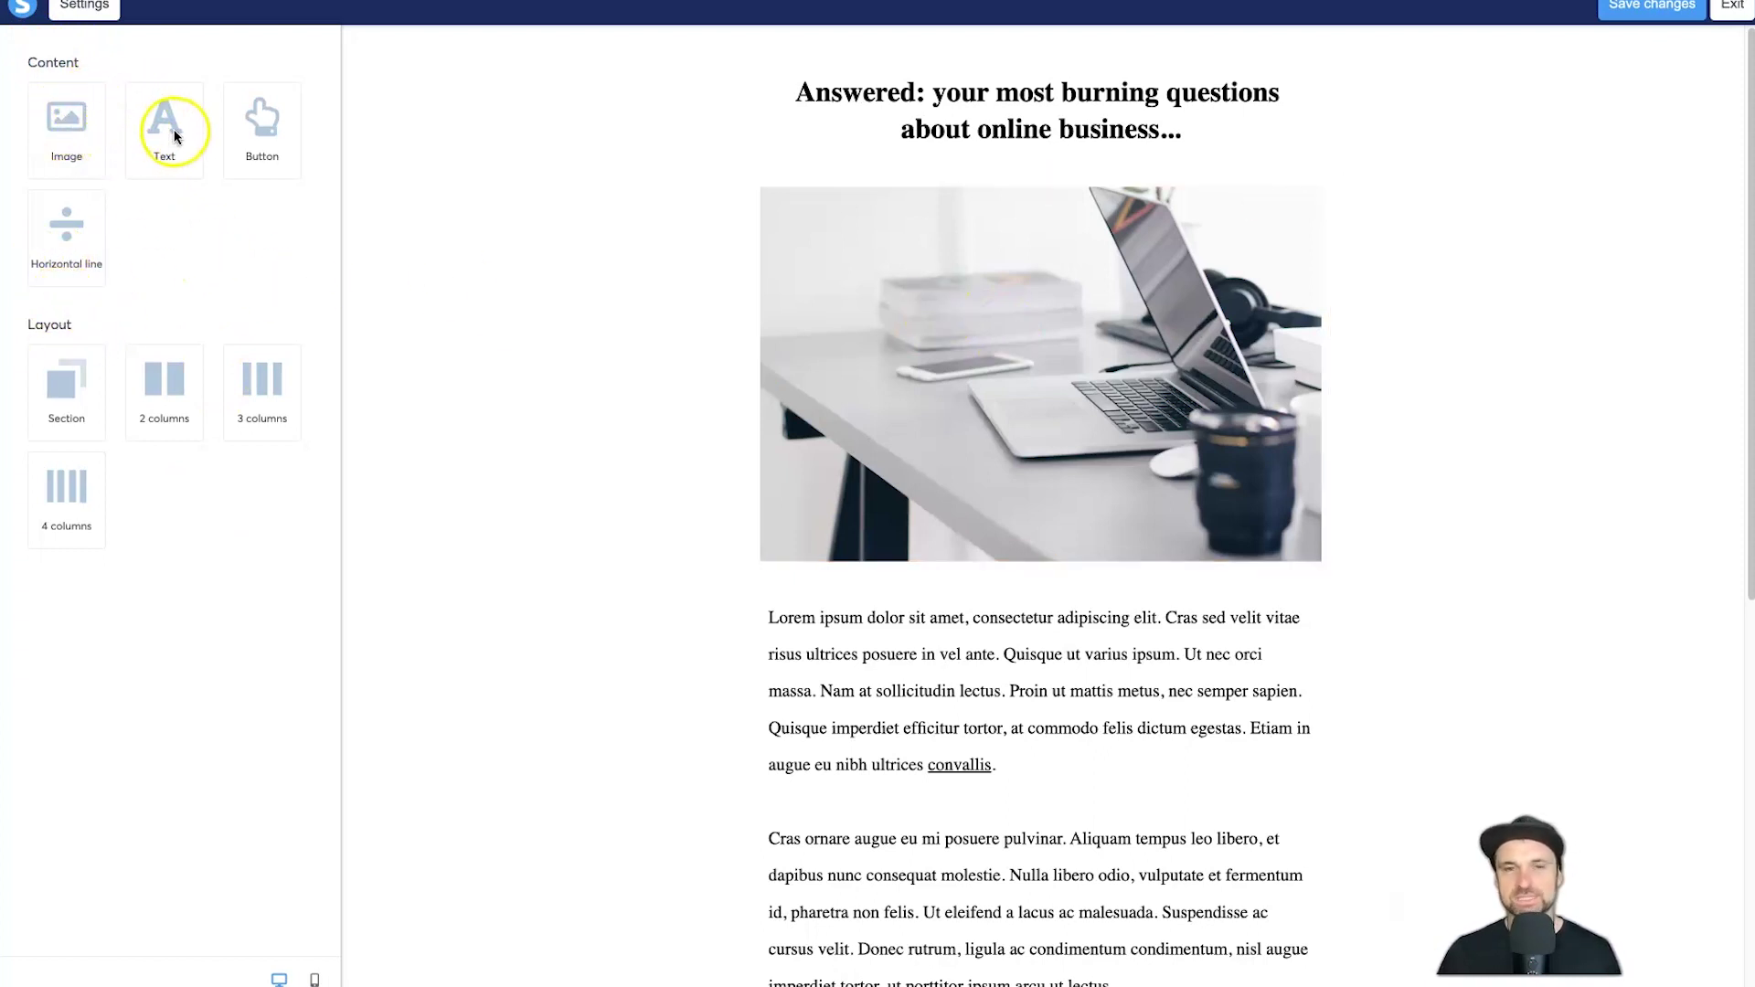
Step: Add an image block below the email heading and fill it with the ScreenShot2022 file from the file manager
mouse_move(61, 223)
left_mouse_down()
mouse_move(869, 517)
mouse_move(91, 208)
left_mouse_up()
left_click_drag(68, 126, 894, 137)
scroll(950, 713, "down", 5)
scroll(941, 732, "up", 4)
scroll(900, 201, "up", 1)
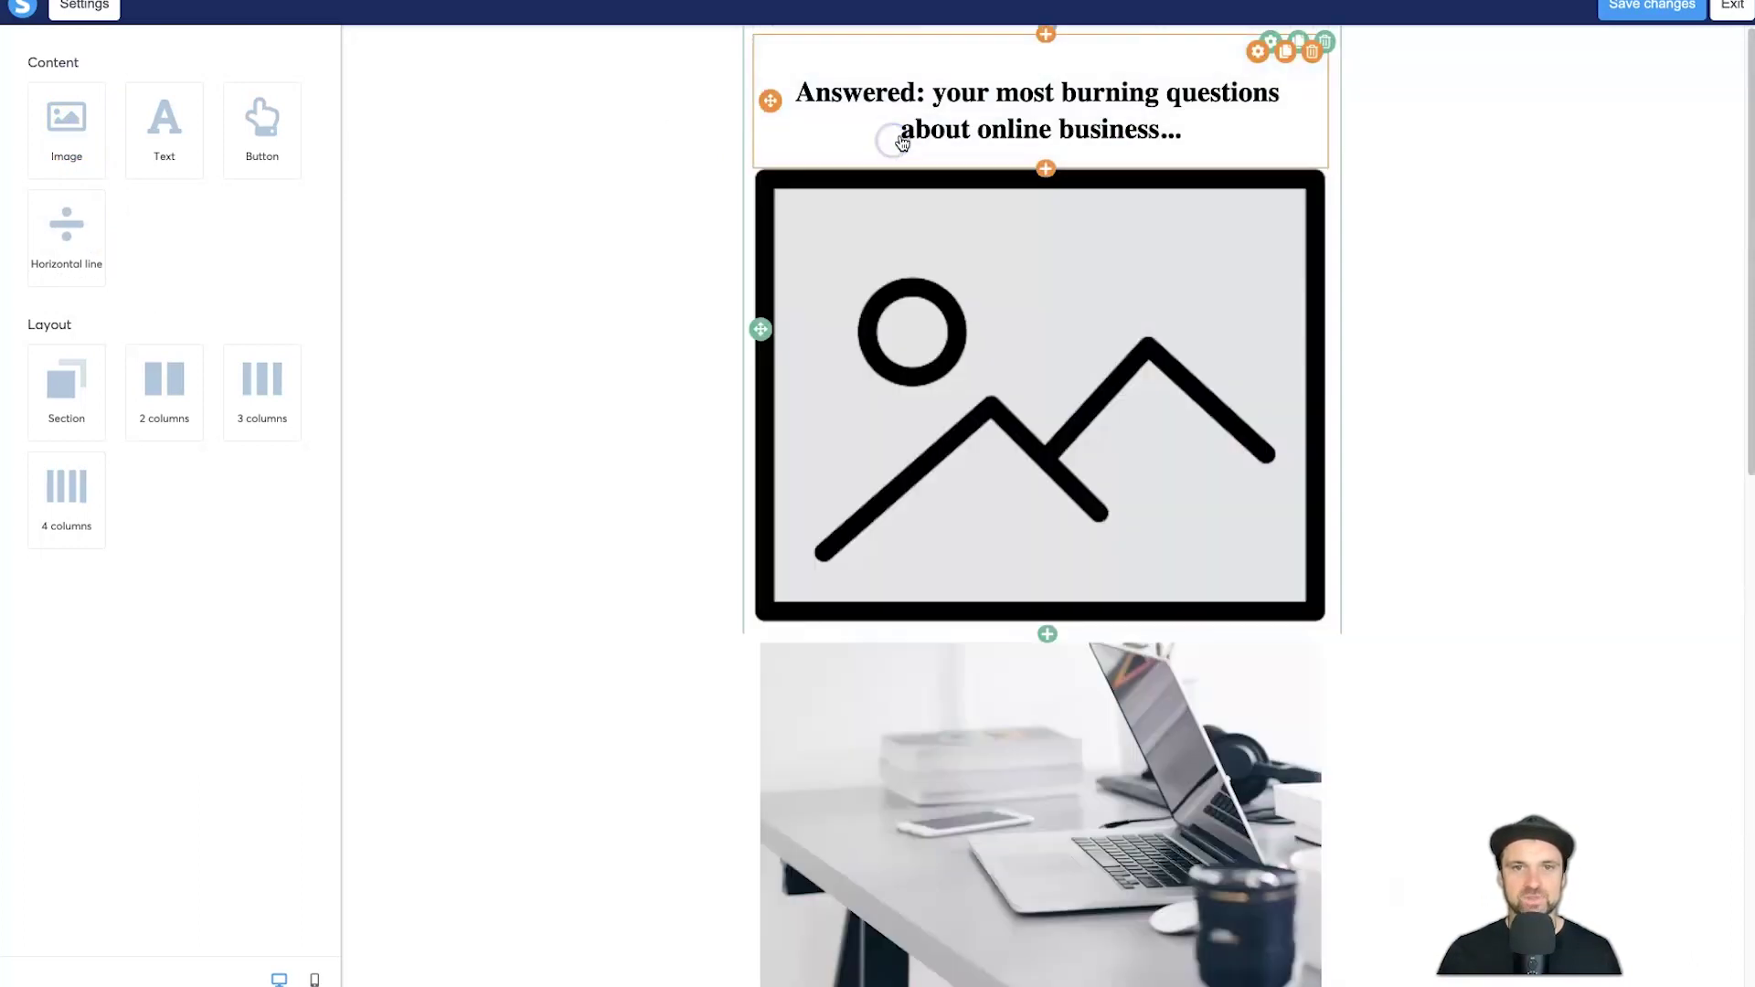
left_click(1038, 411)
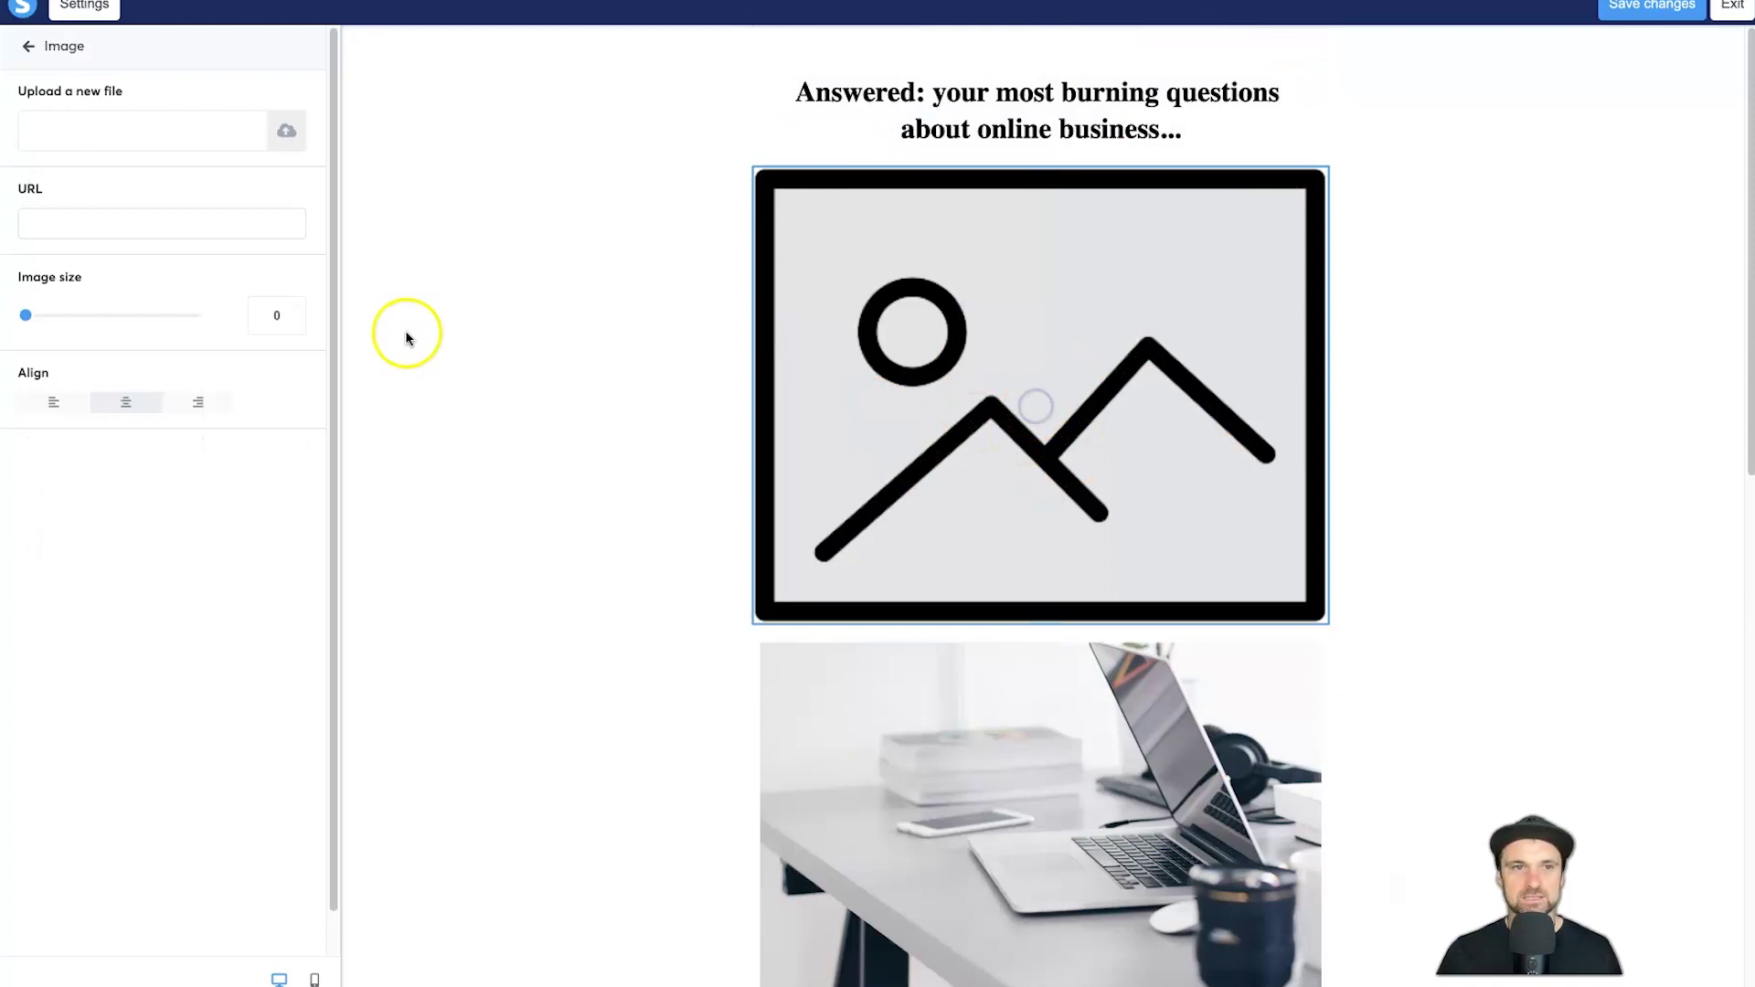
left_click(288, 137)
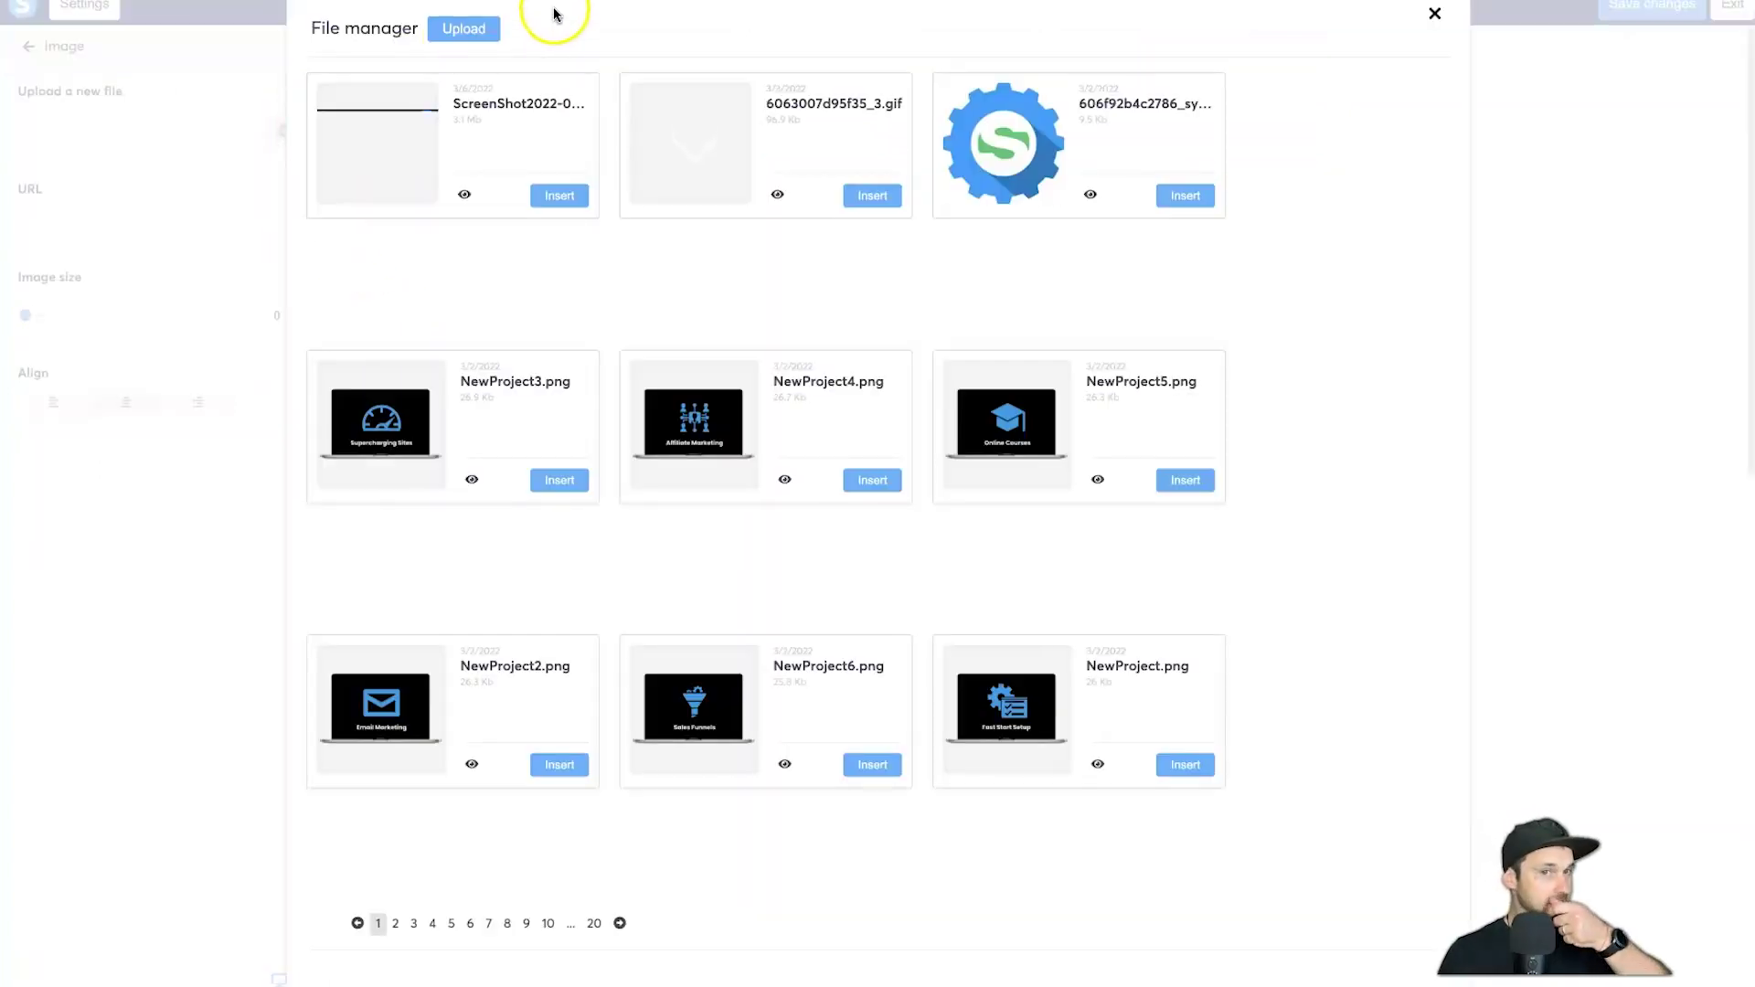
left_click(560, 196)
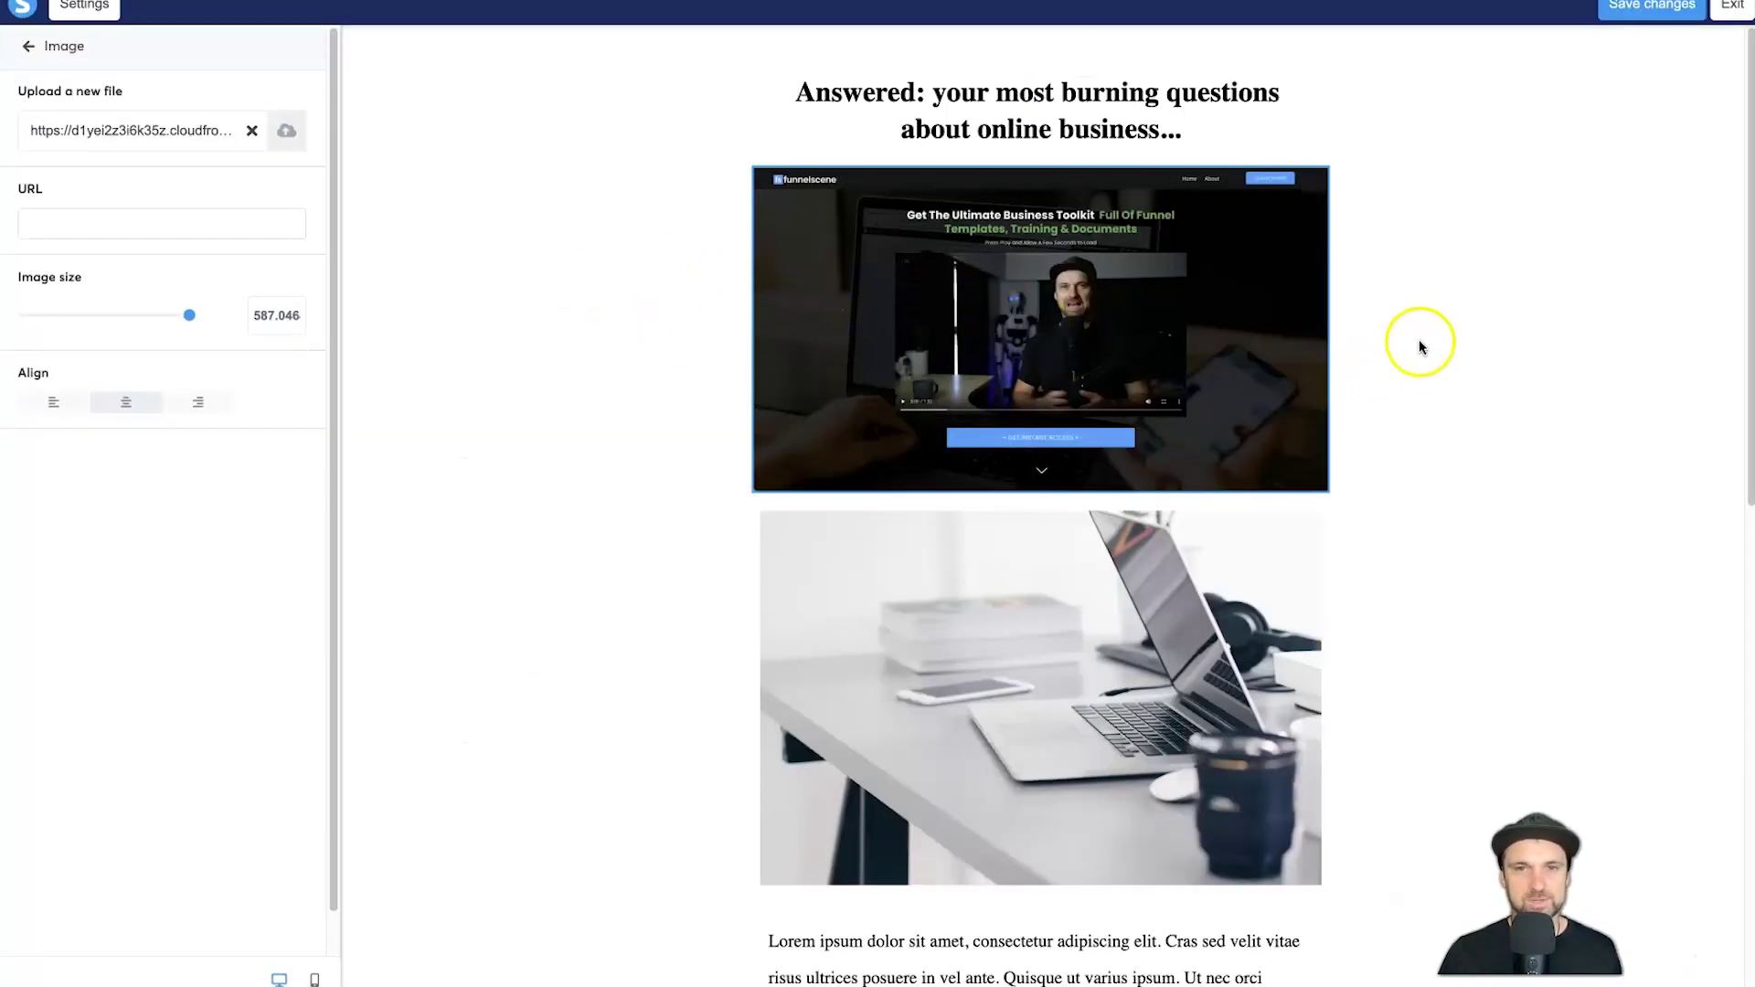
Step: Clear the picture from the new image block and delete the block from the email
left_click(1444, 331)
left_click(976, 348)
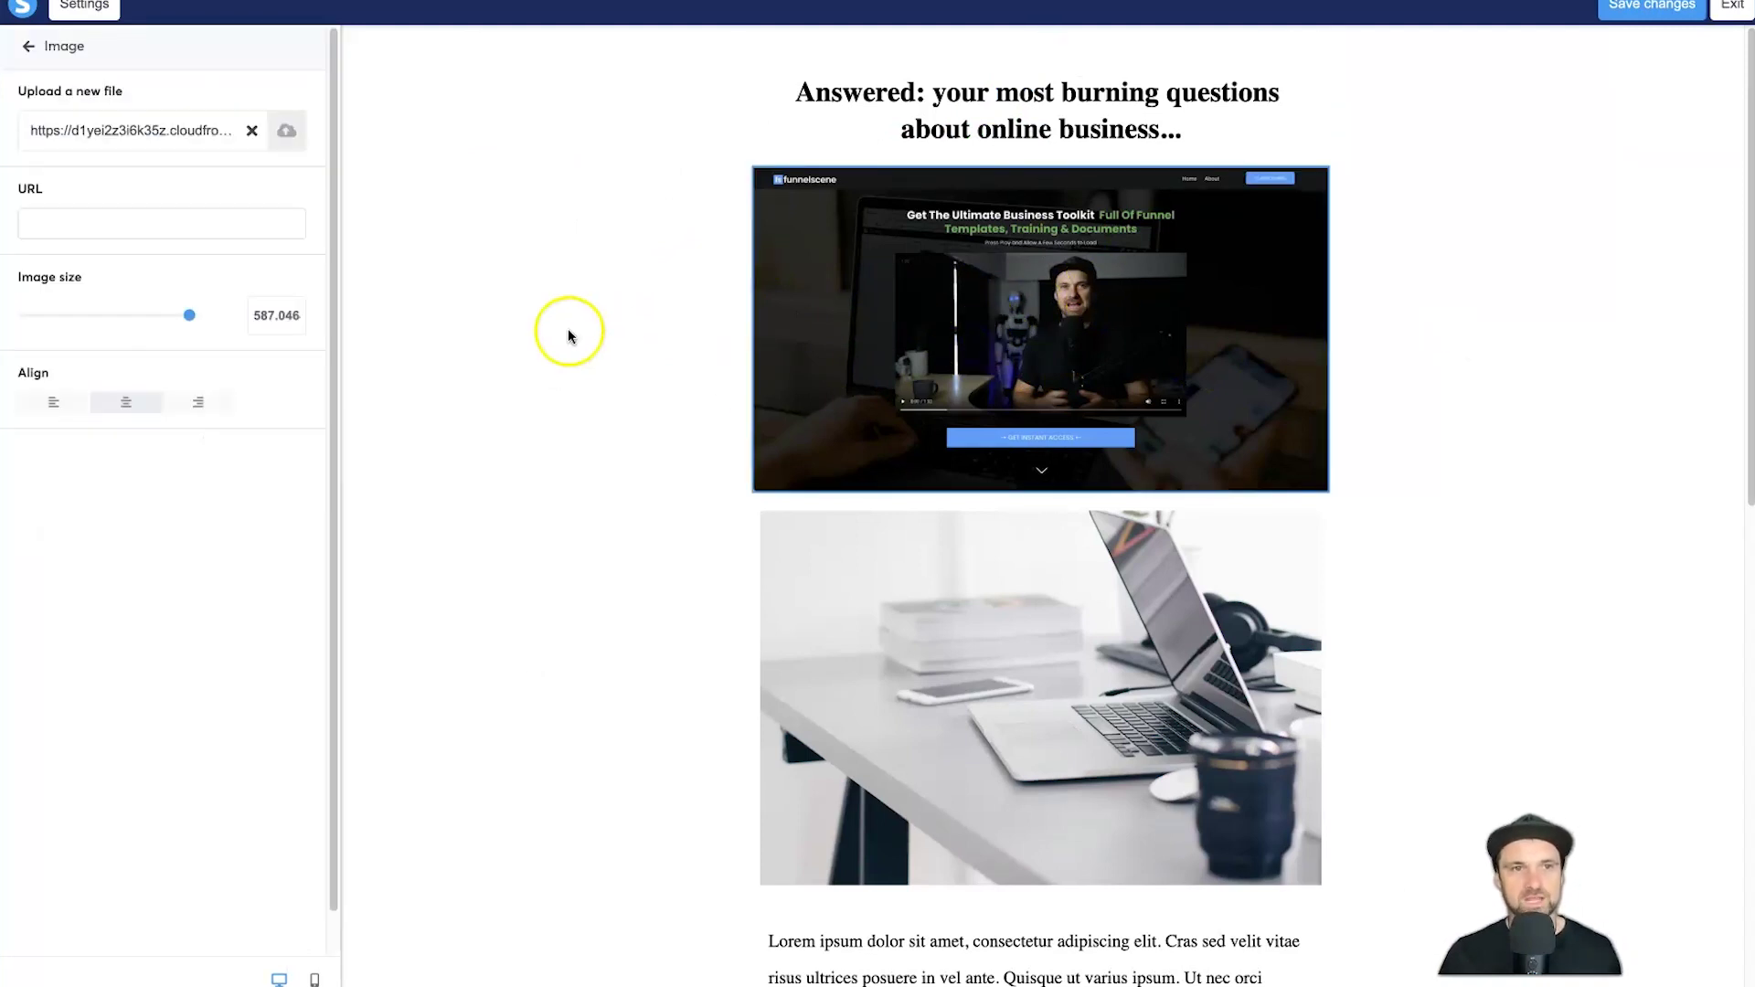
left_click(134, 224)
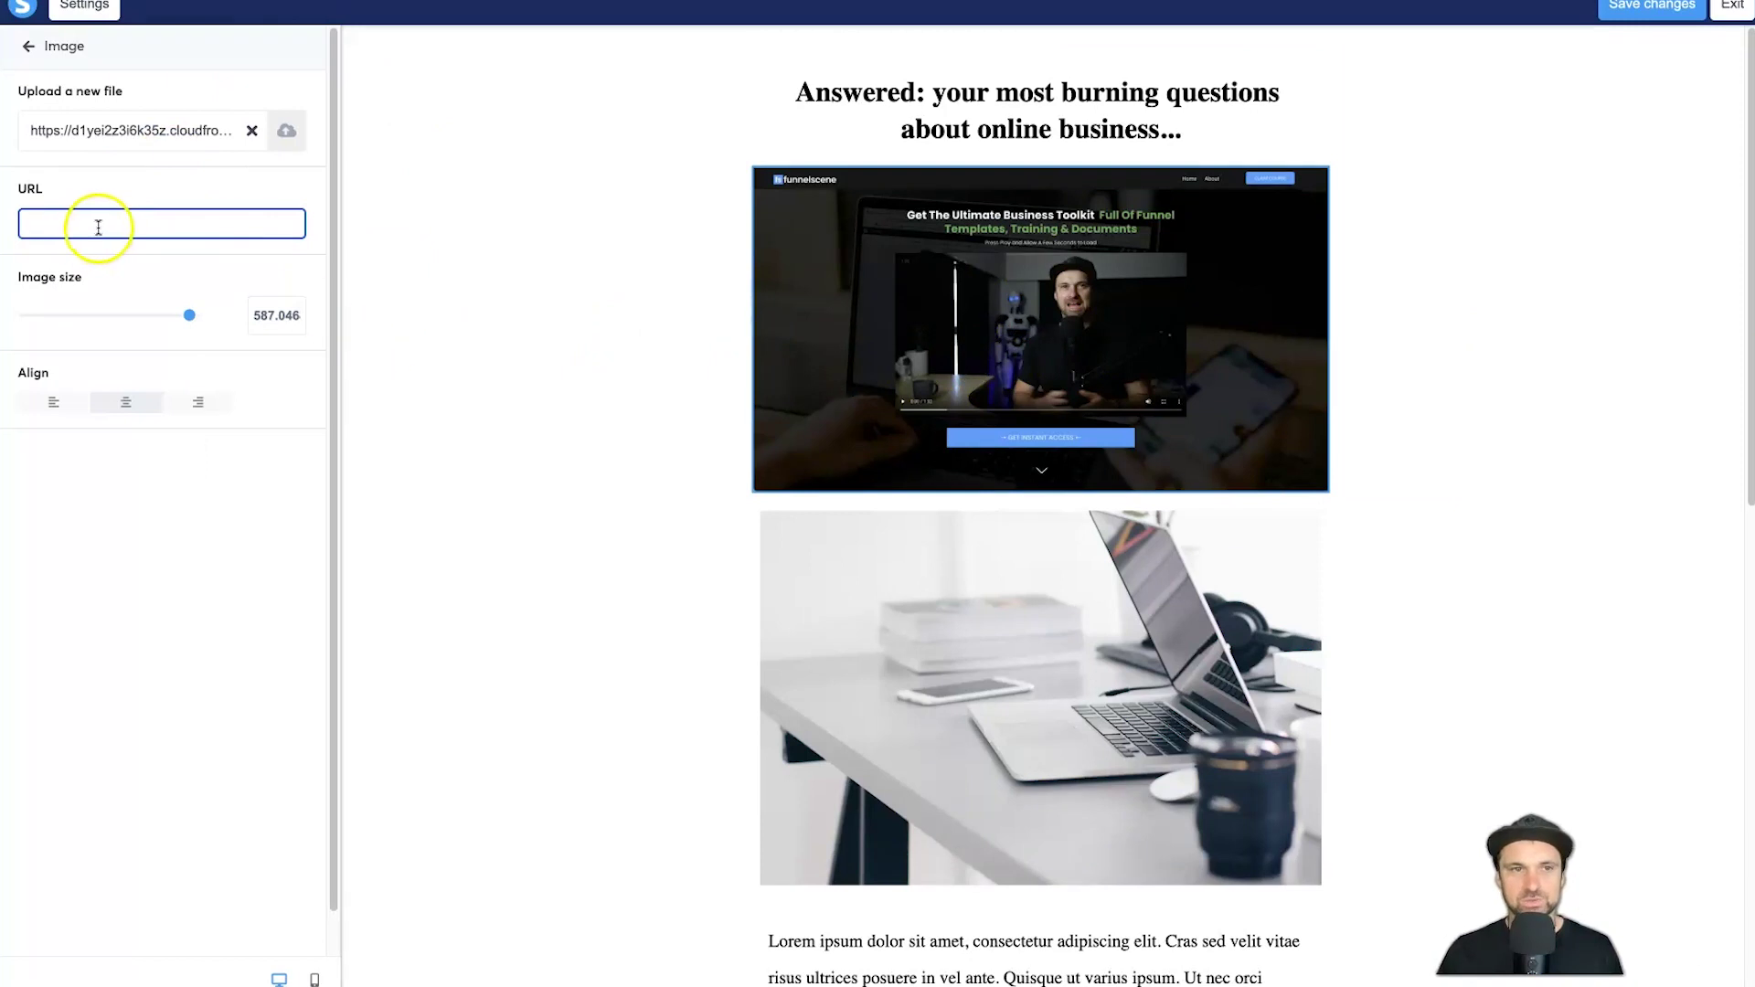
left_click(252, 130)
left_click(1168, 245)
left_click(1308, 195)
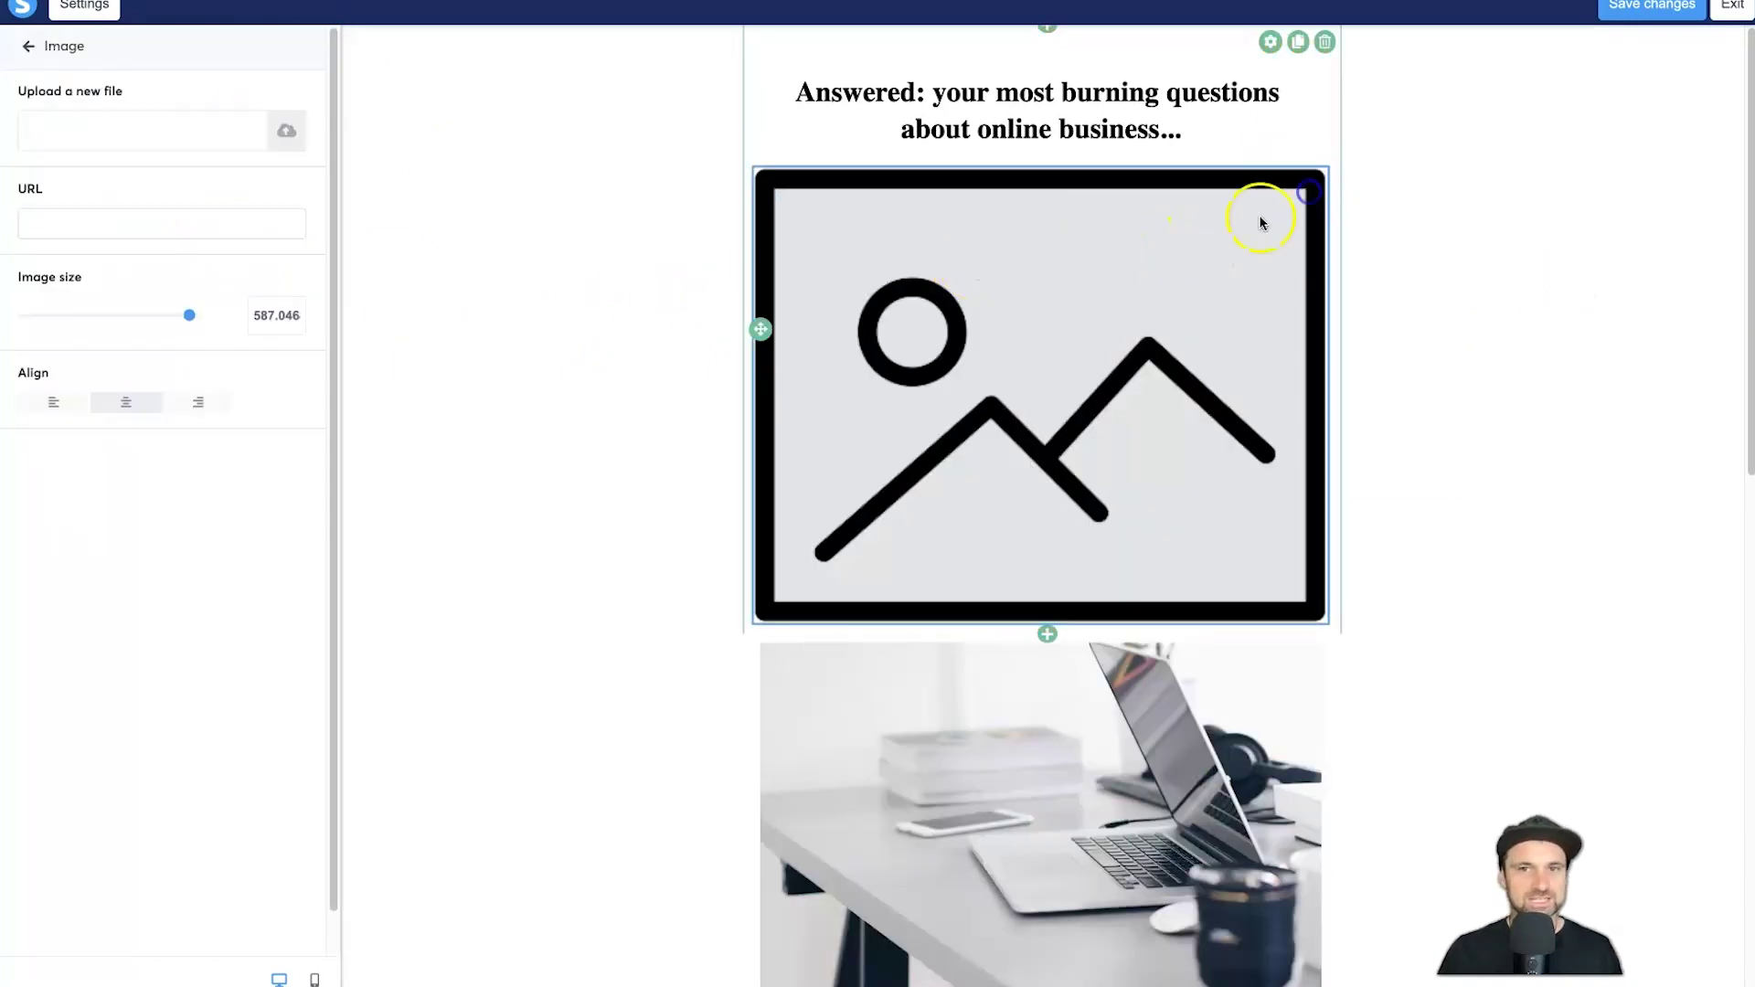
left_click(751, 261)
left_click(1312, 184)
left_click(1043, 75)
Step: Add a button block below the email heading, view its settings and delete it
left_click_drag(169, 137, 918, 137)
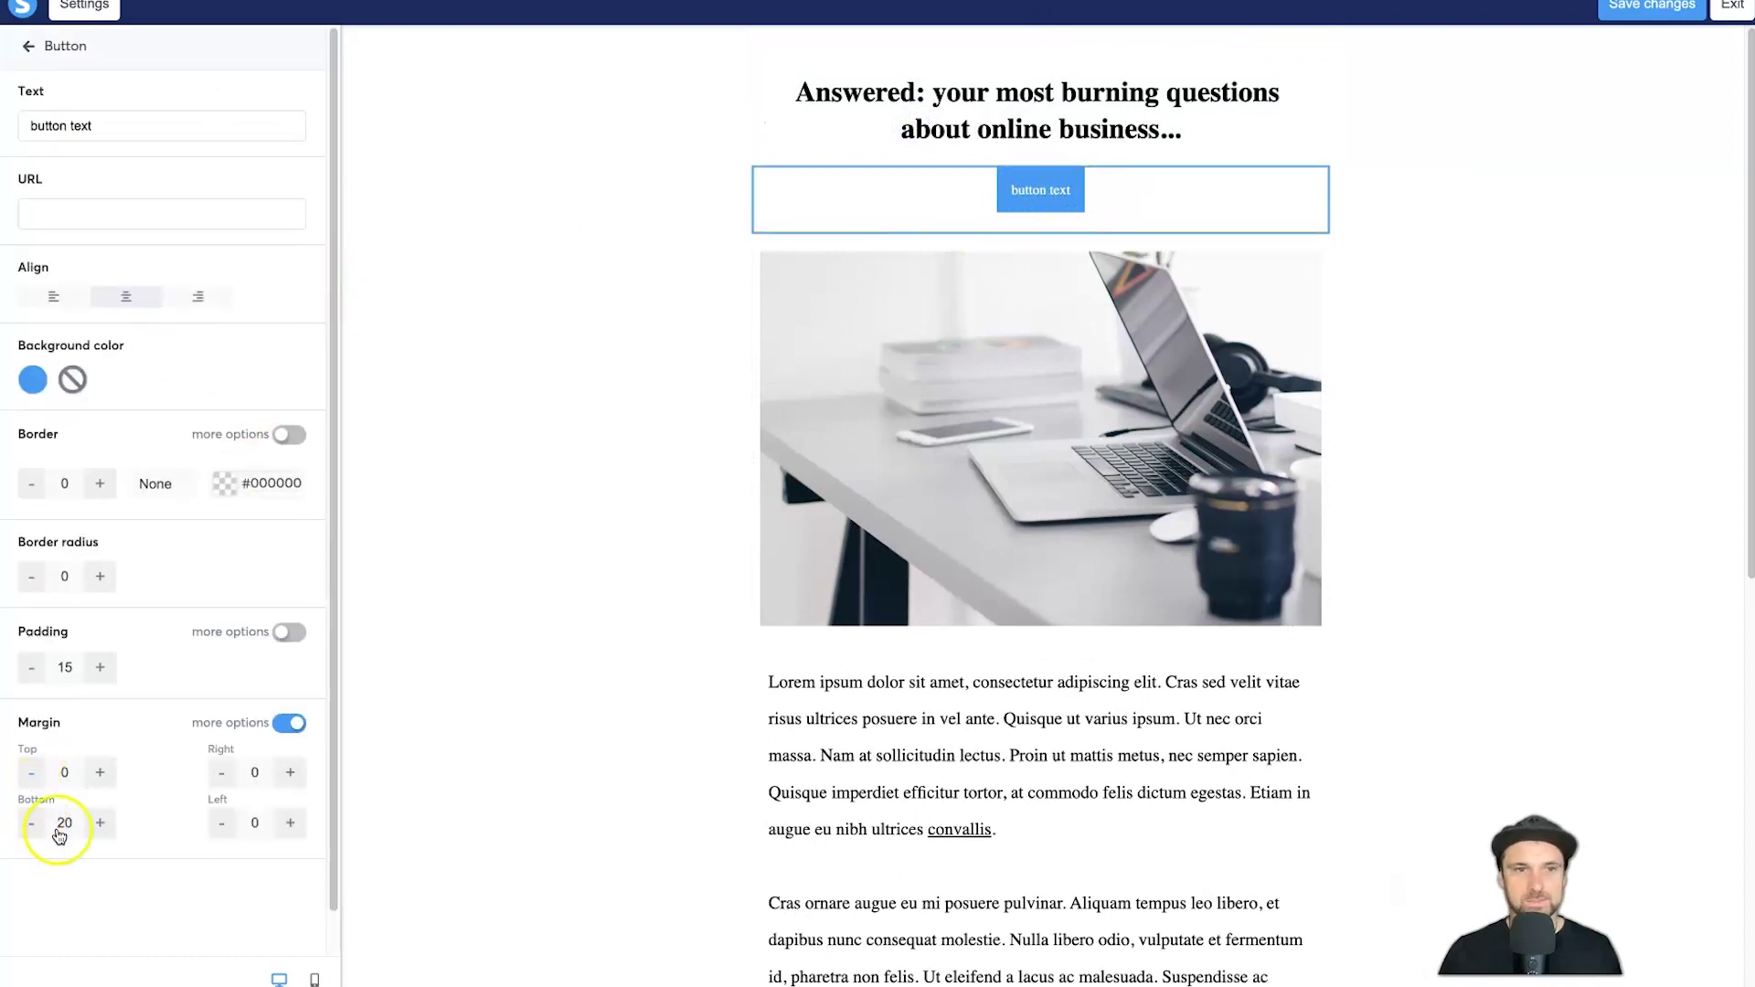
left_click(1421, 167)
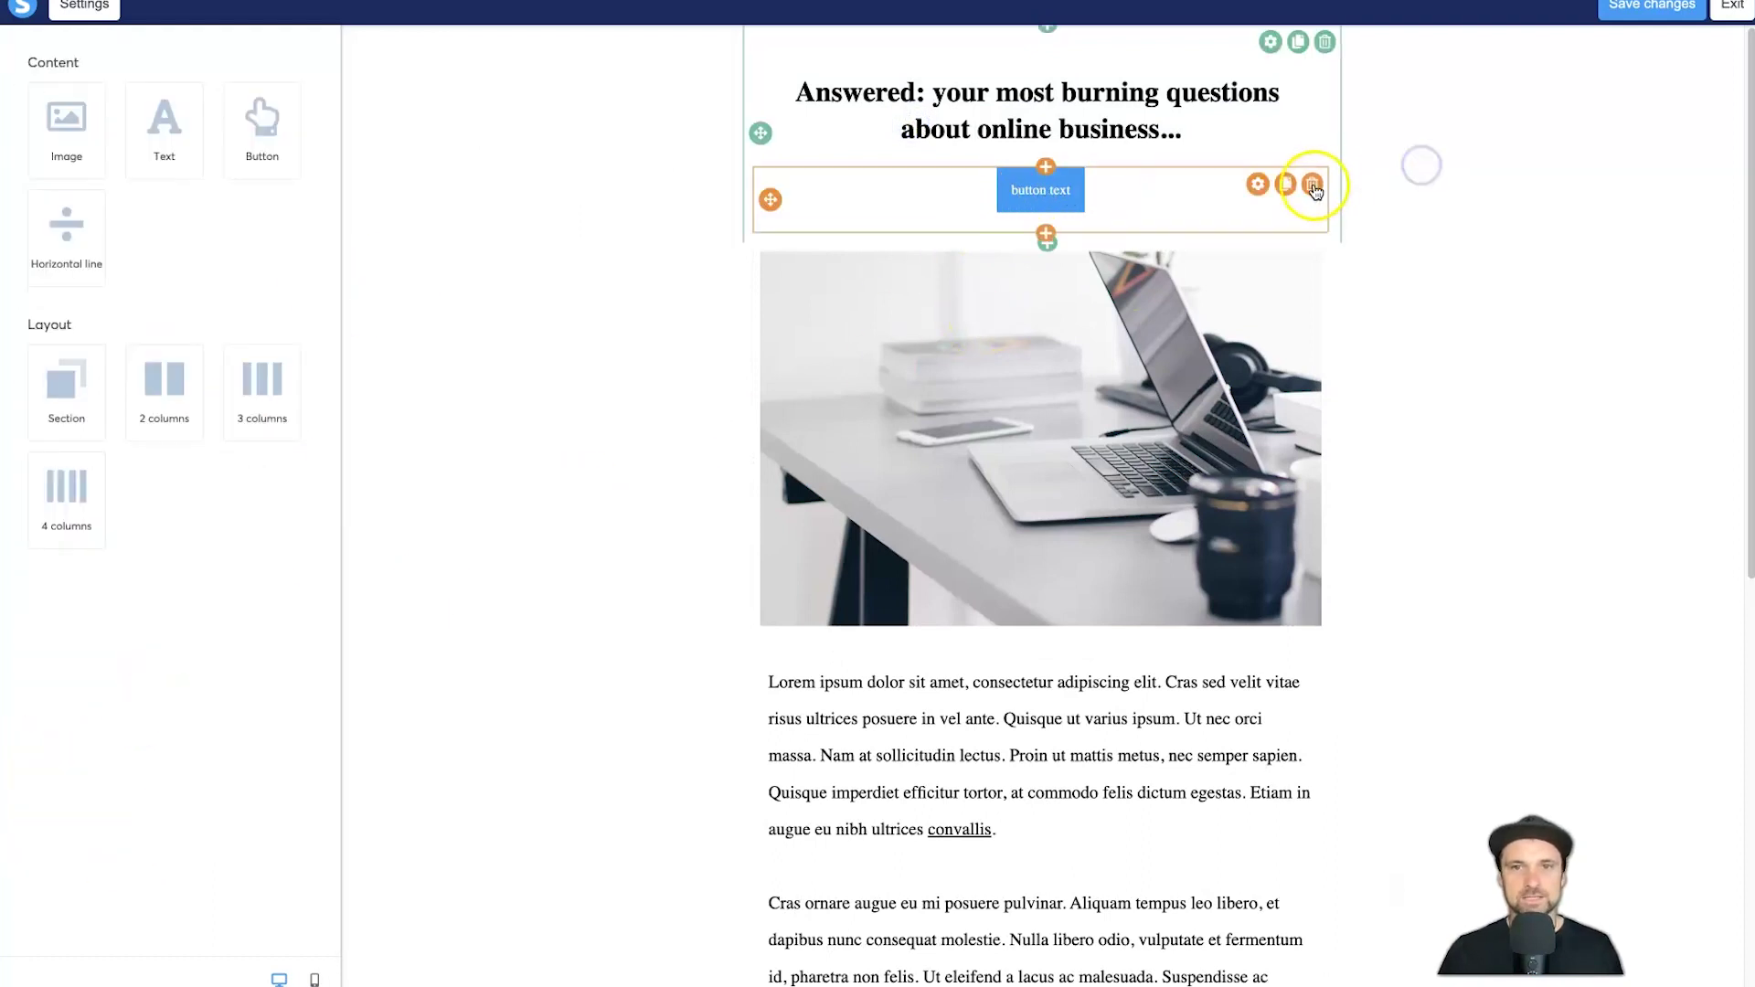
left_click(1312, 184)
left_click(1037, 81)
Step: Add a horizontal line below the email heading and delete it
left_click_drag(70, 242, 1145, 123)
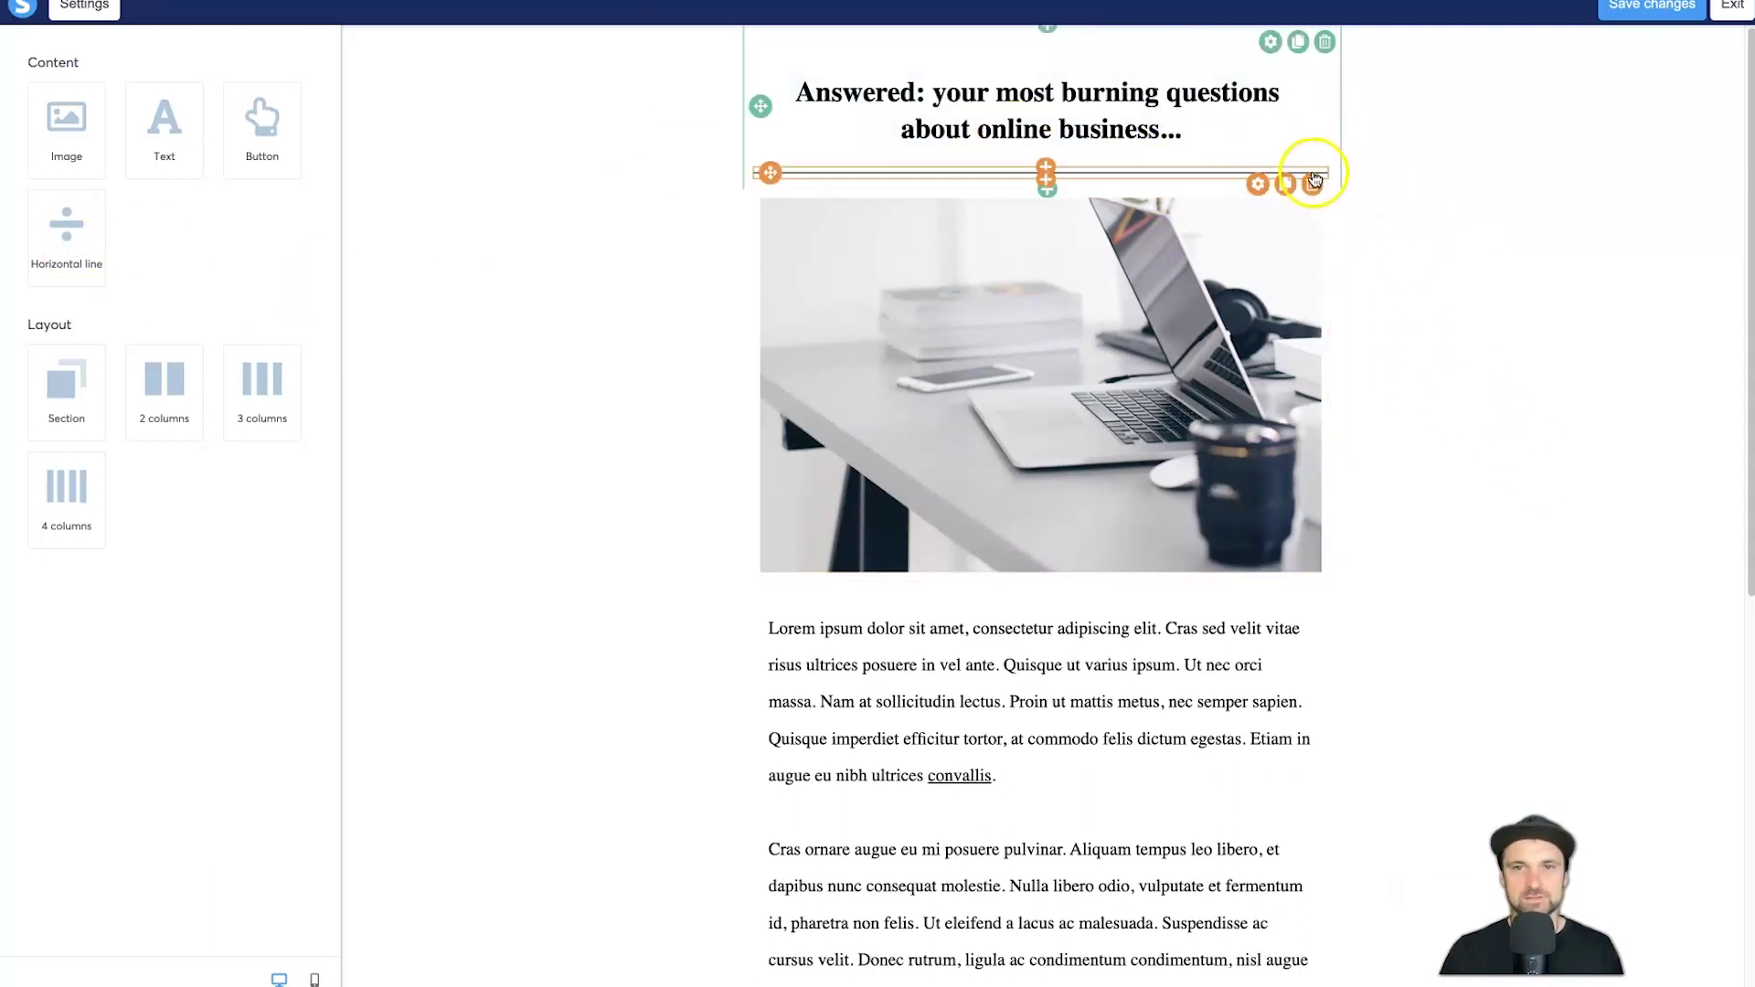
left_click(1314, 186)
left_click(1036, 70)
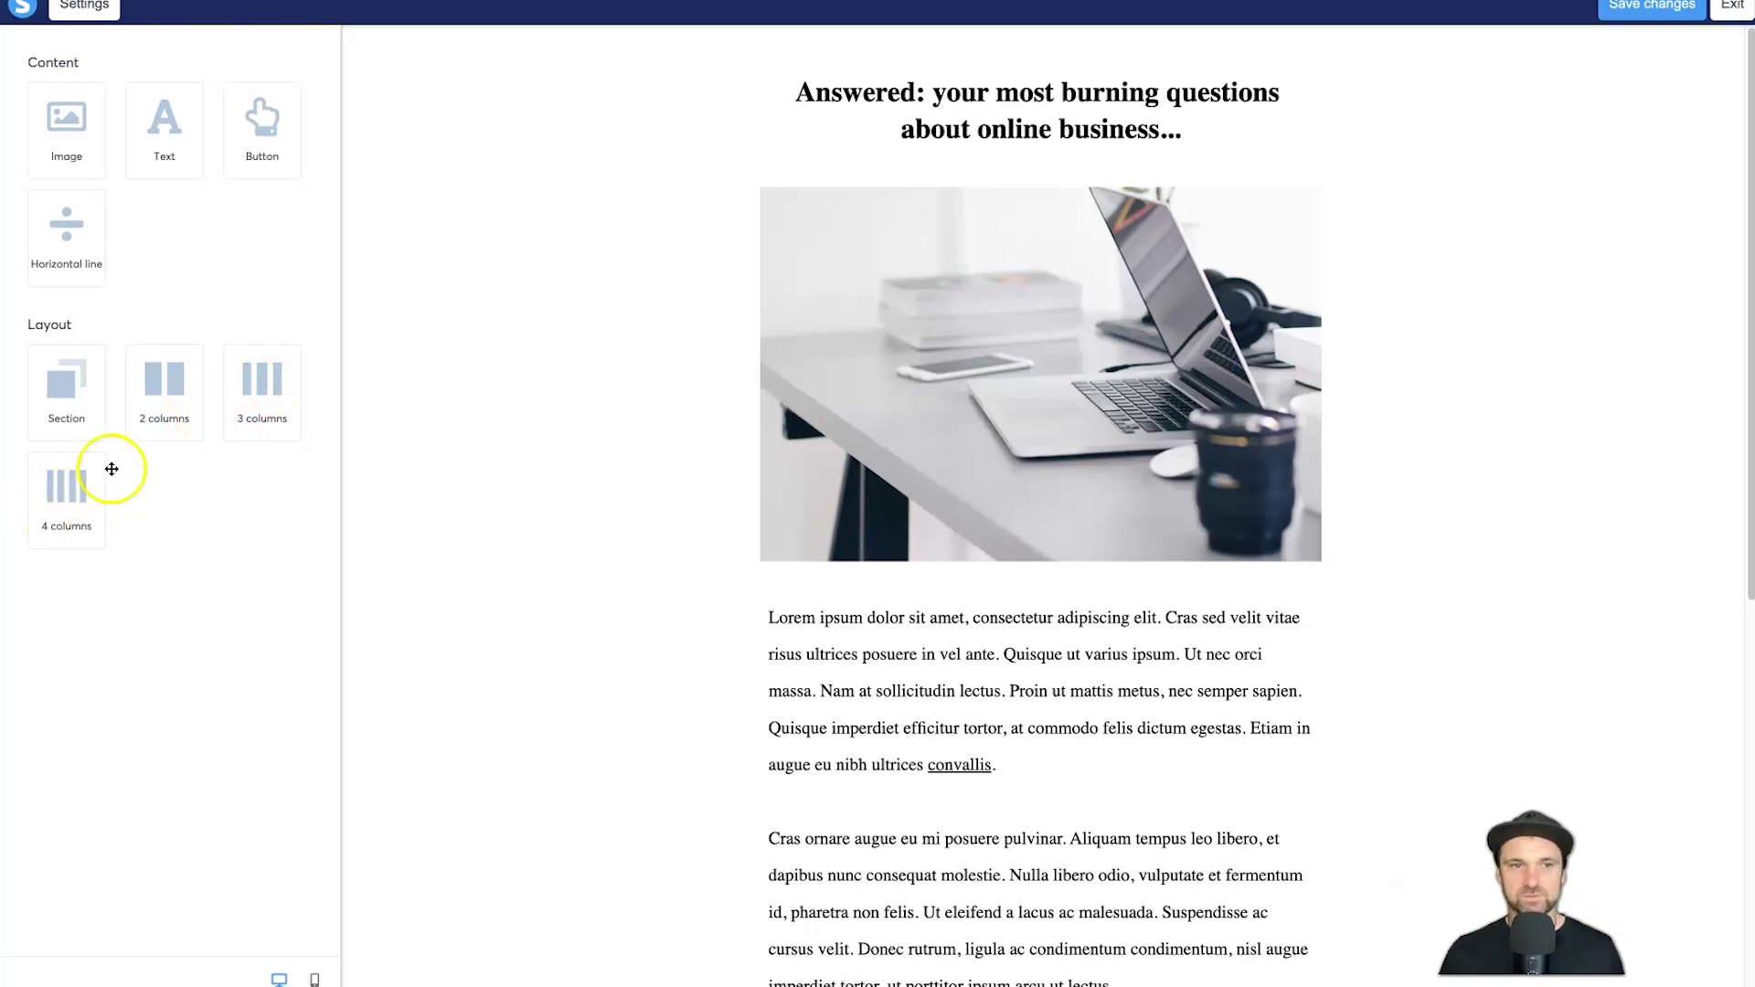
Step: Add a 2 columns layout beneath the laptop image, view the content it can hold, and remove the layout
left_click_drag(160, 393, 978, 576)
left_click(902, 604)
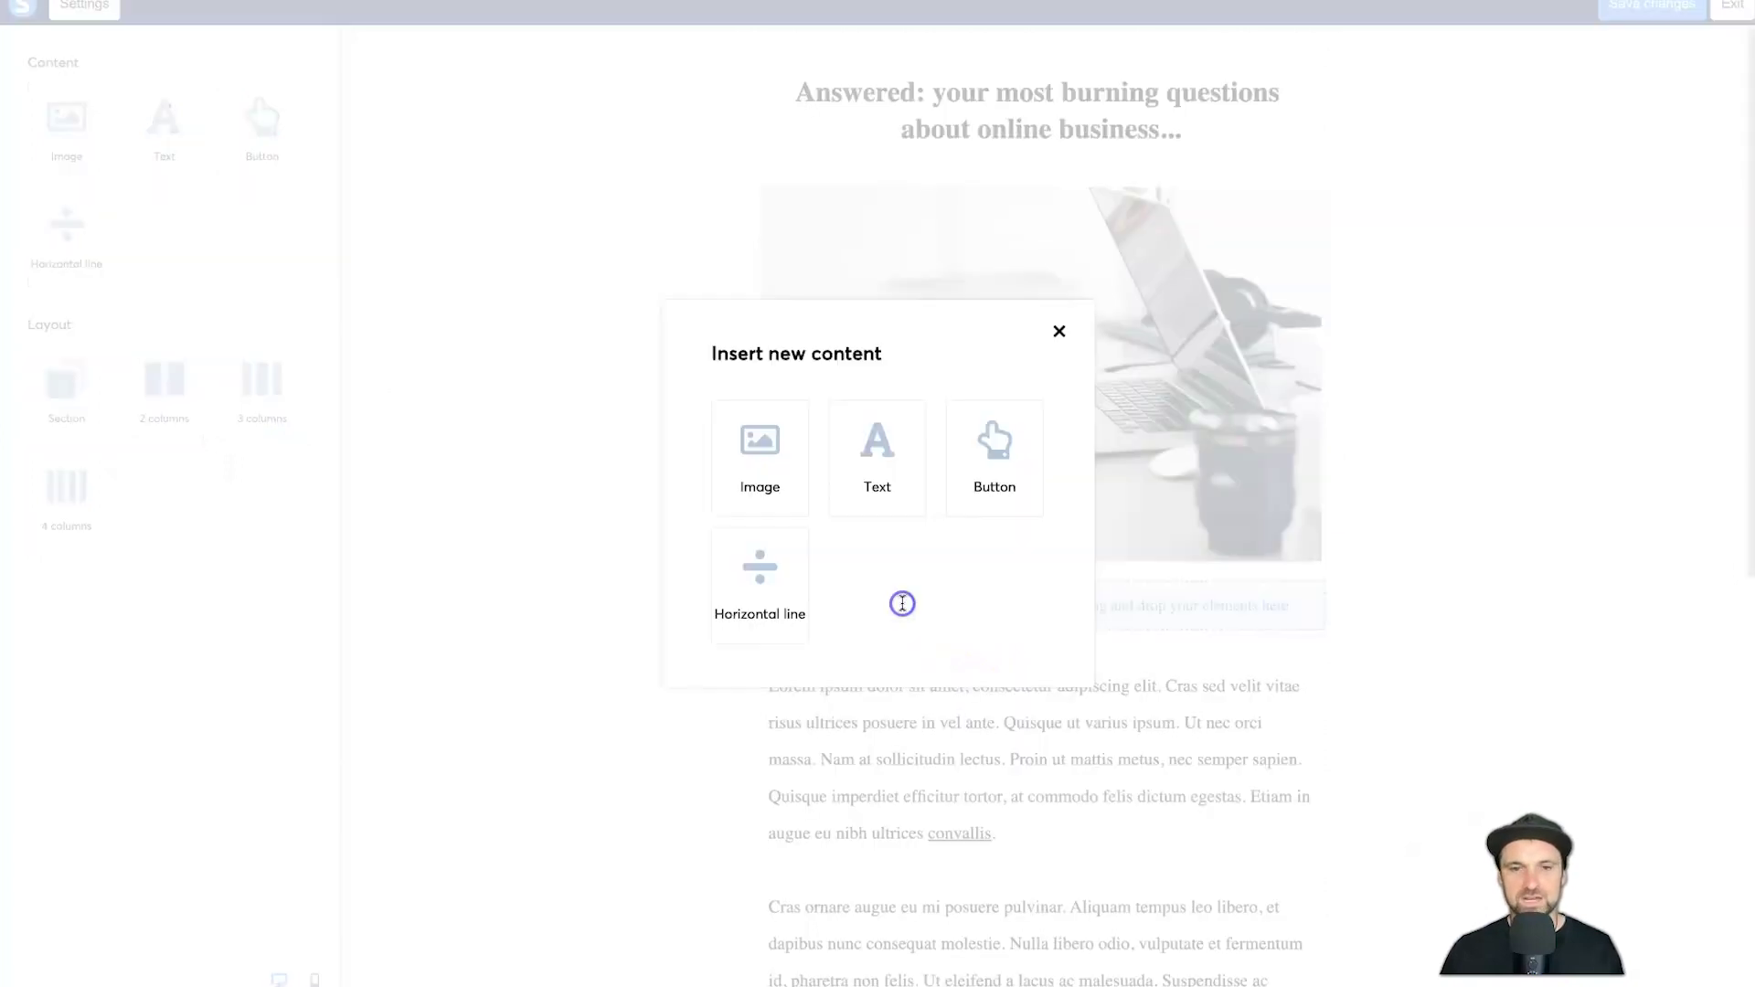
left_click(1054, 331)
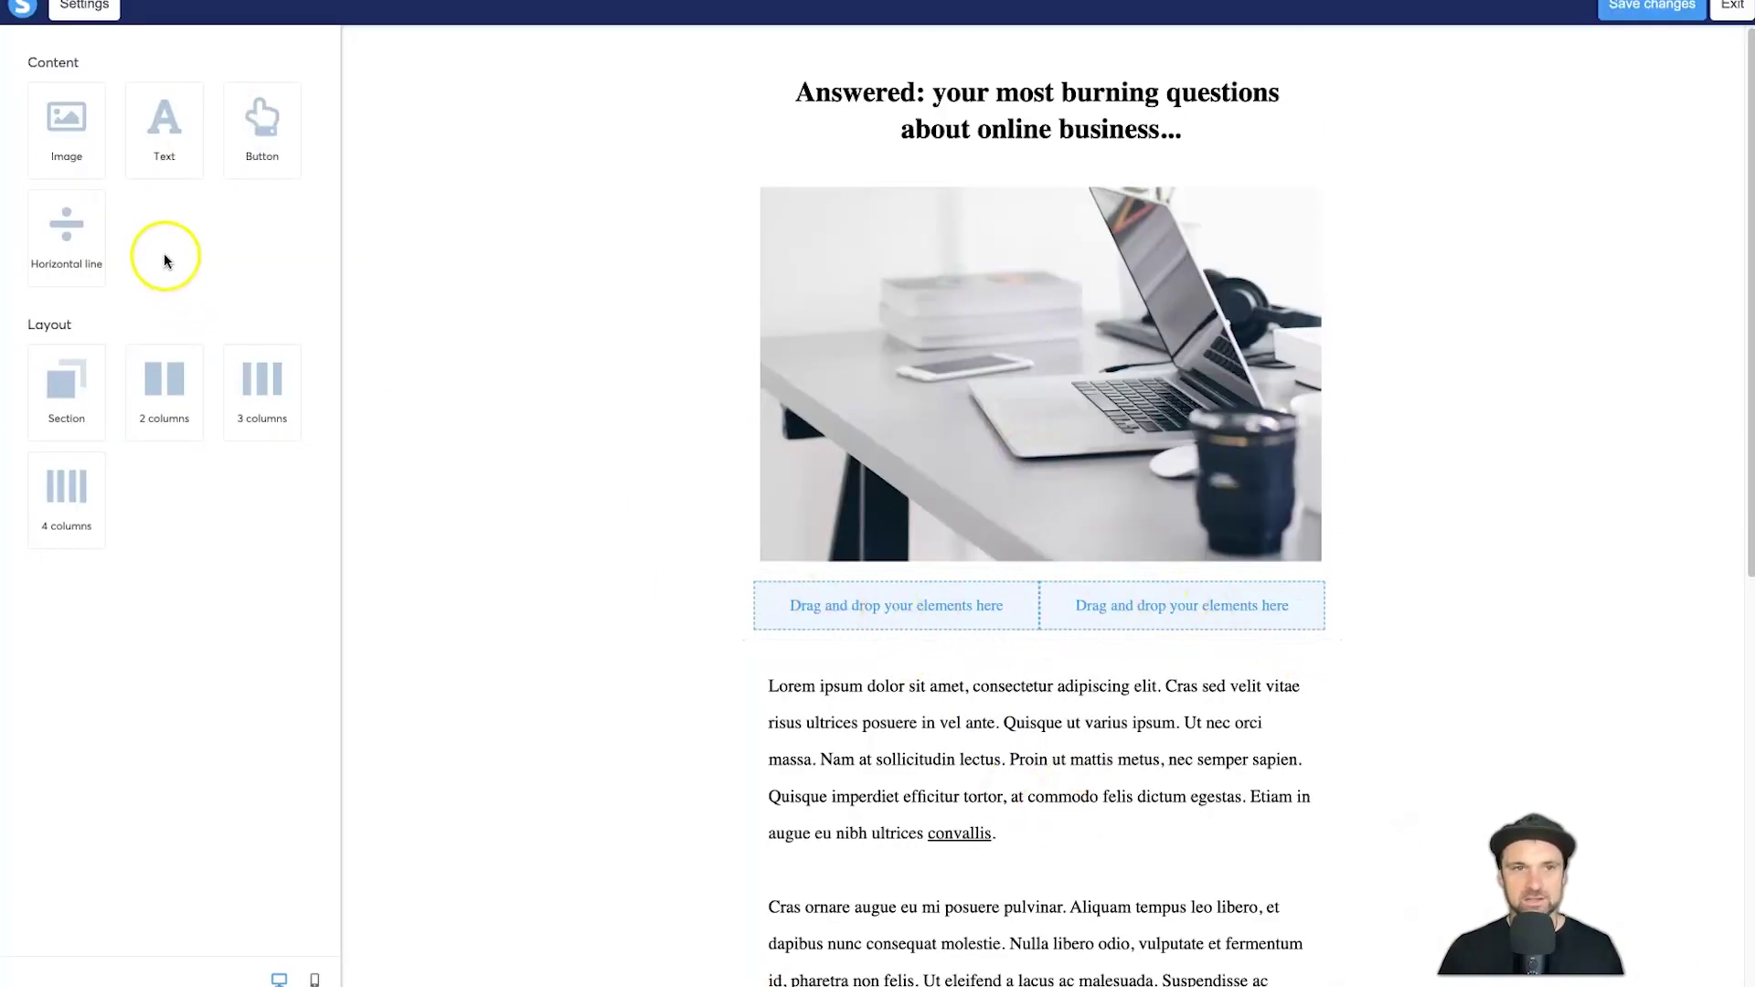
left_click(934, 607)
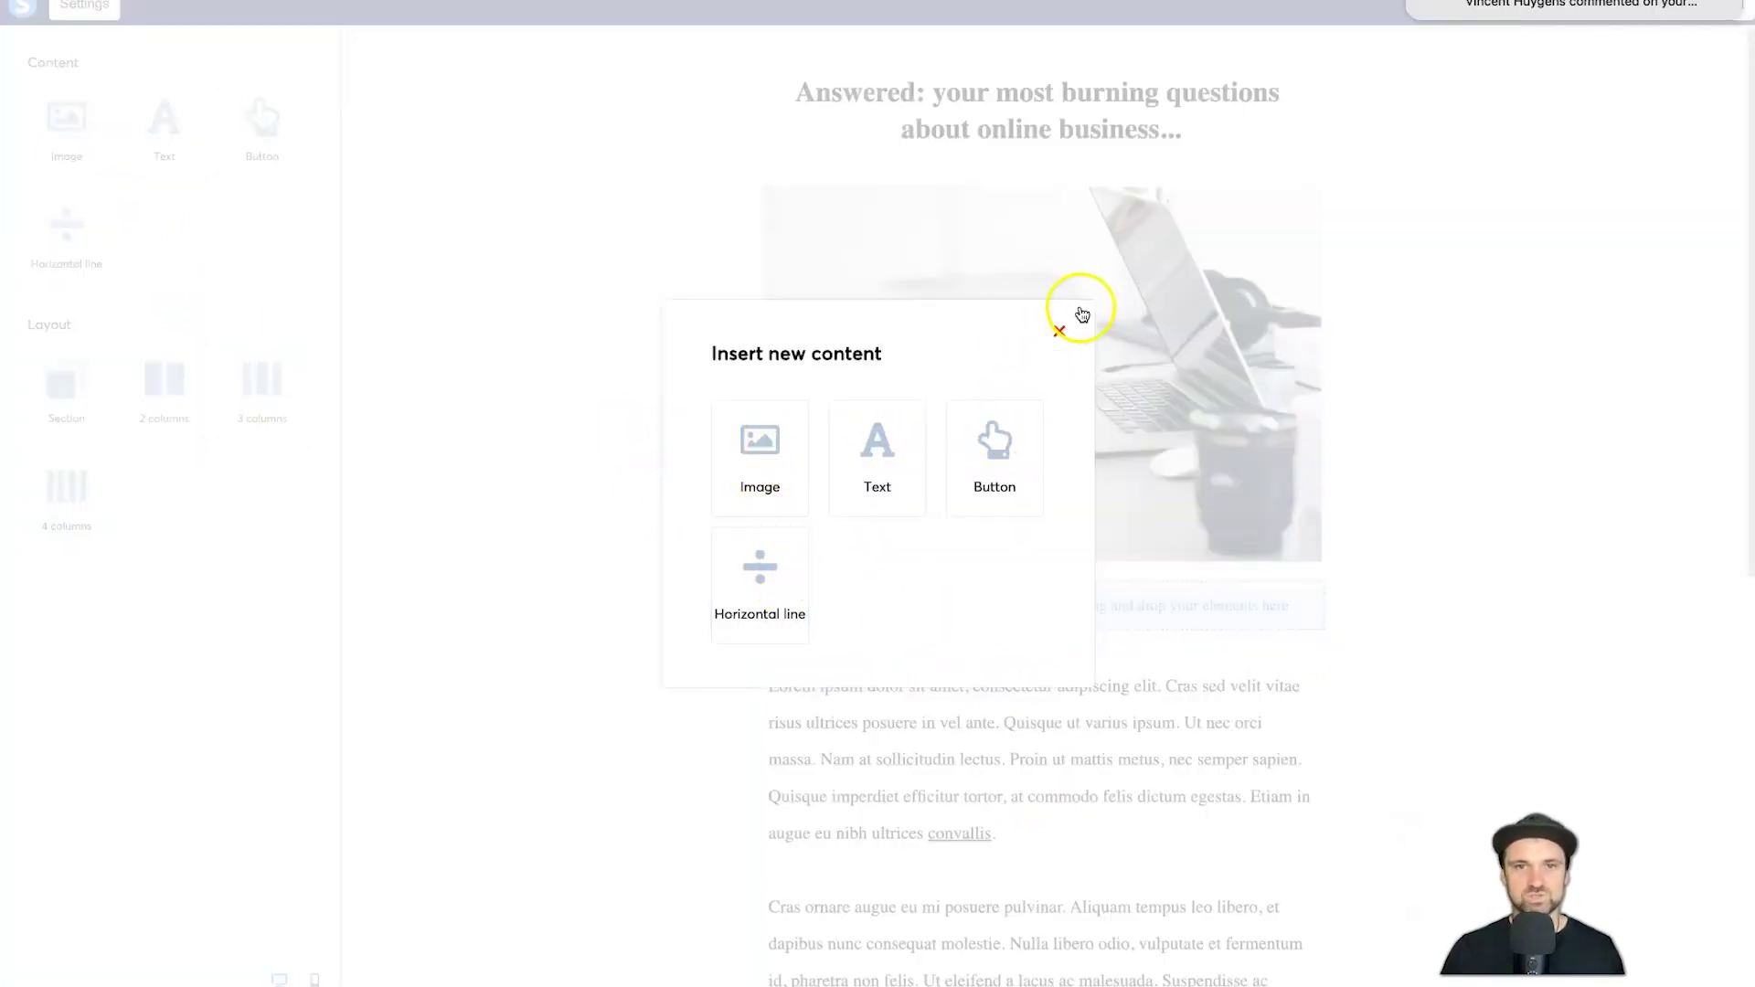
left_click(1059, 331)
left_click(1327, 592)
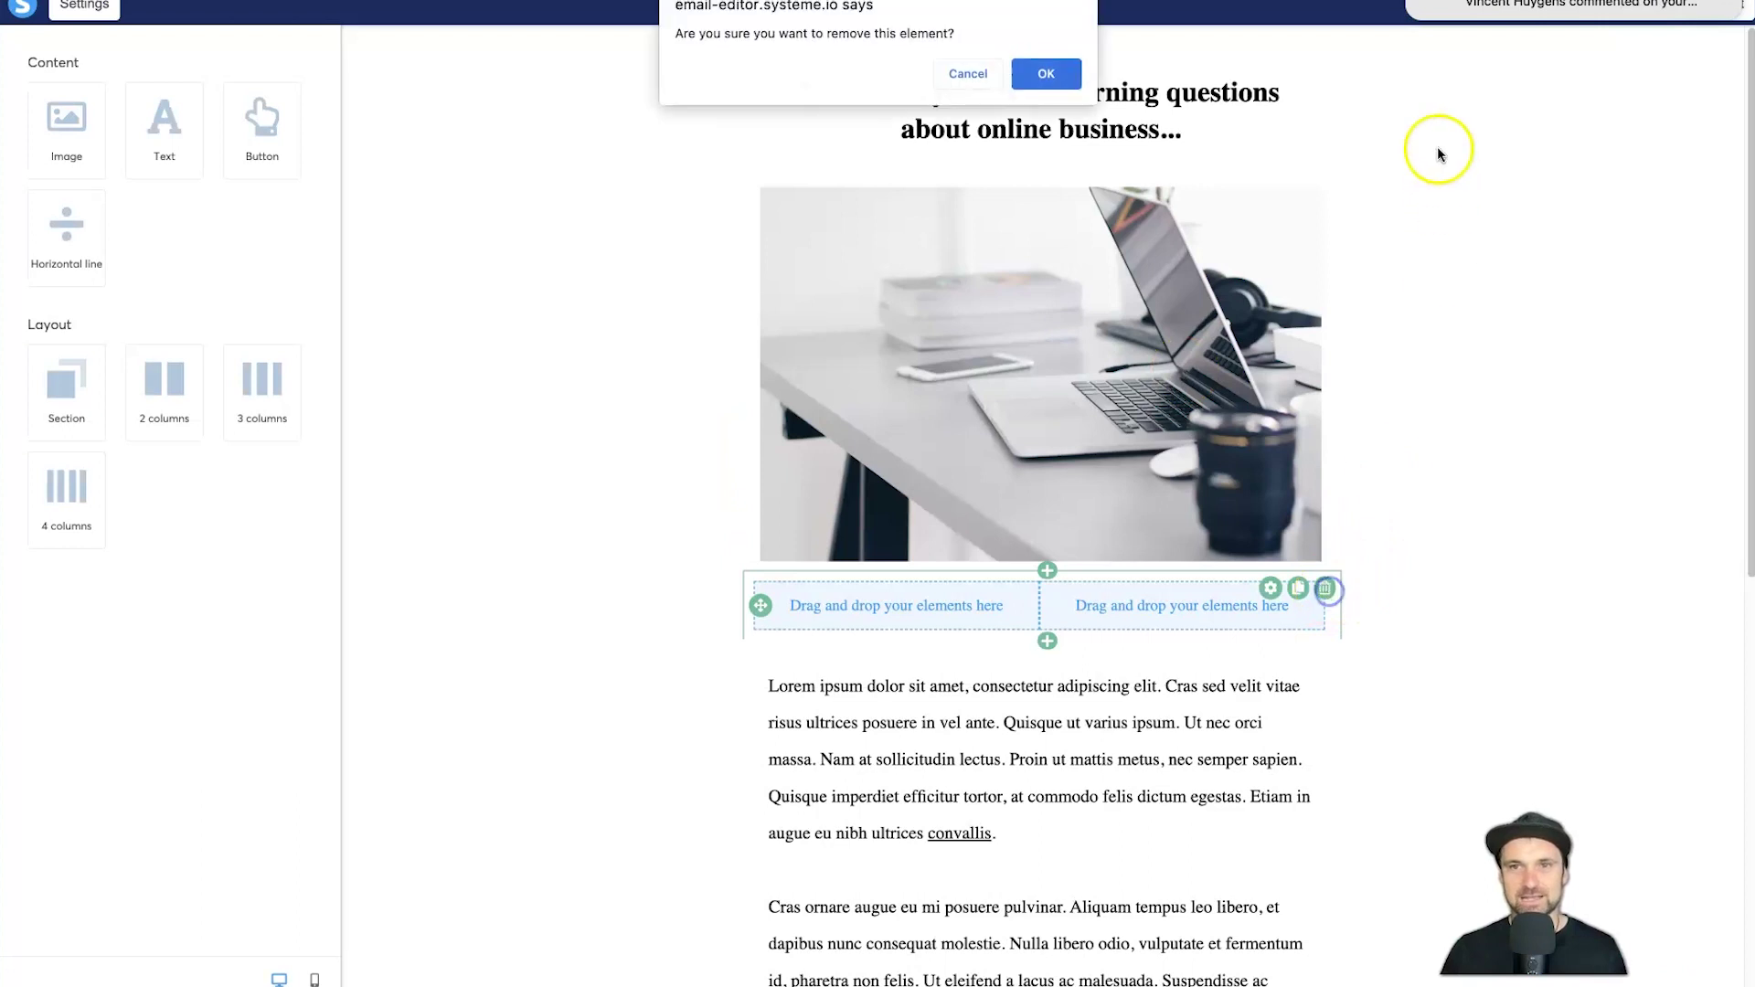
left_click(1042, 70)
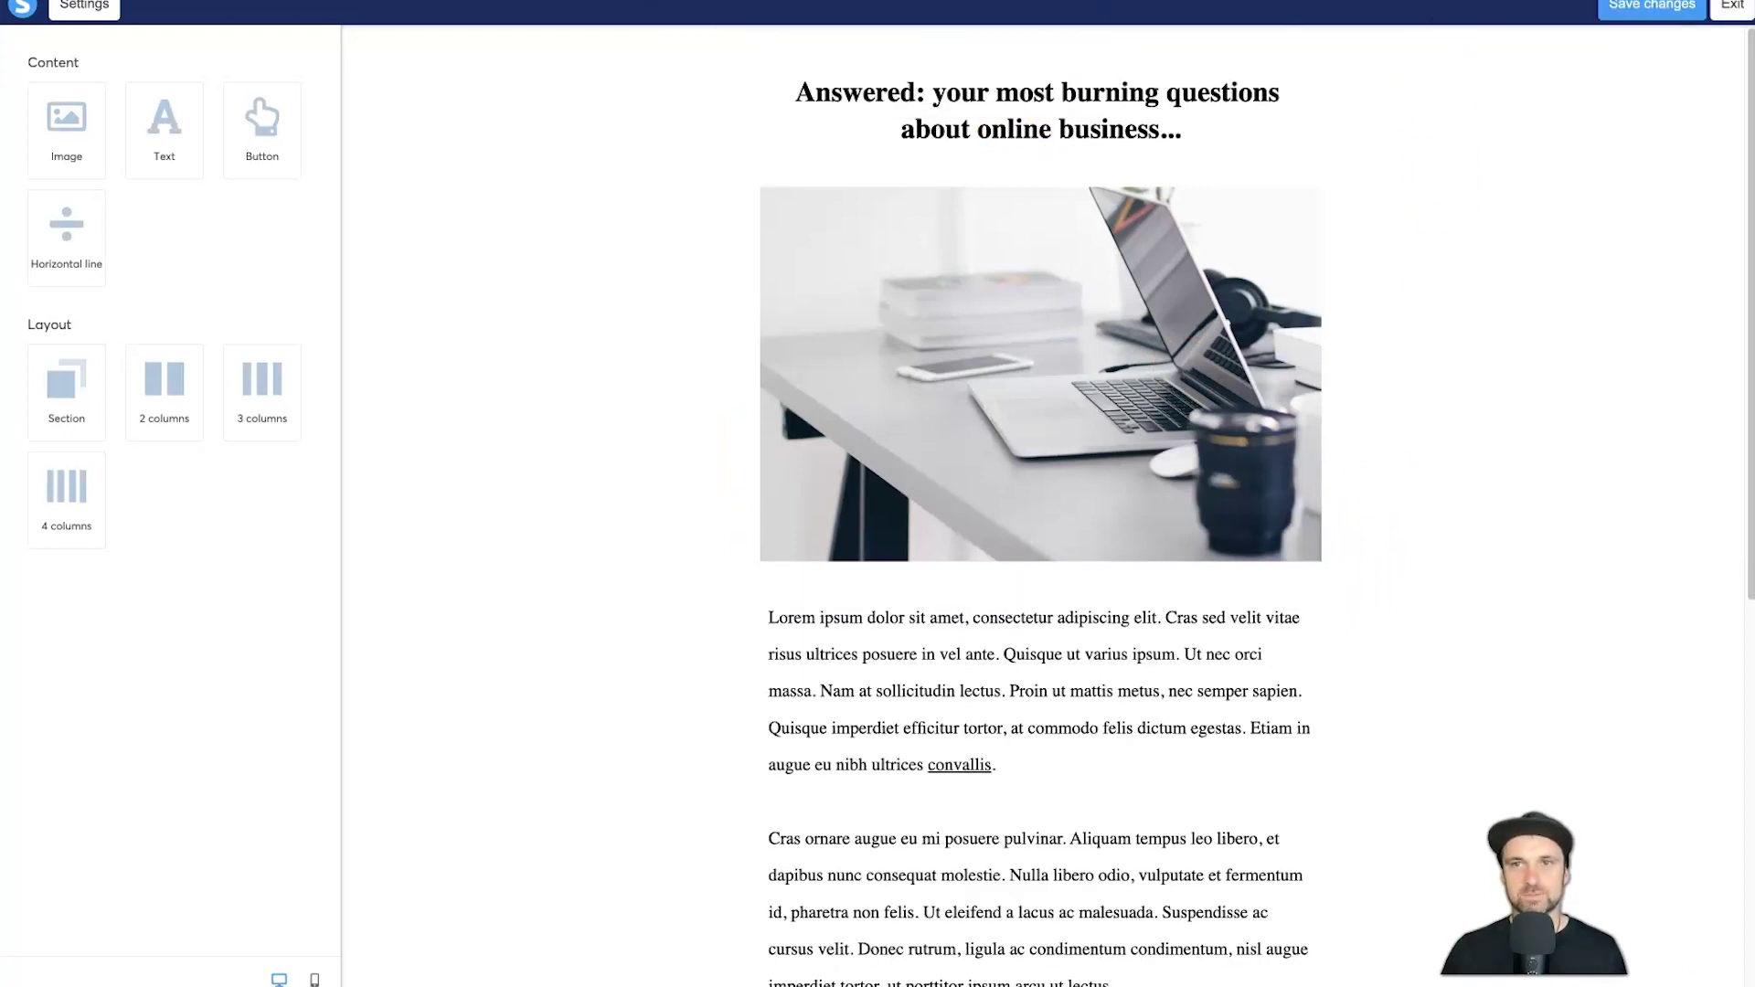
Step: Insert "Type here your text here" at the start of the body text below the laptop image
scroll(686, 537, "down", 8)
scroll(914, 781, "up", 8)
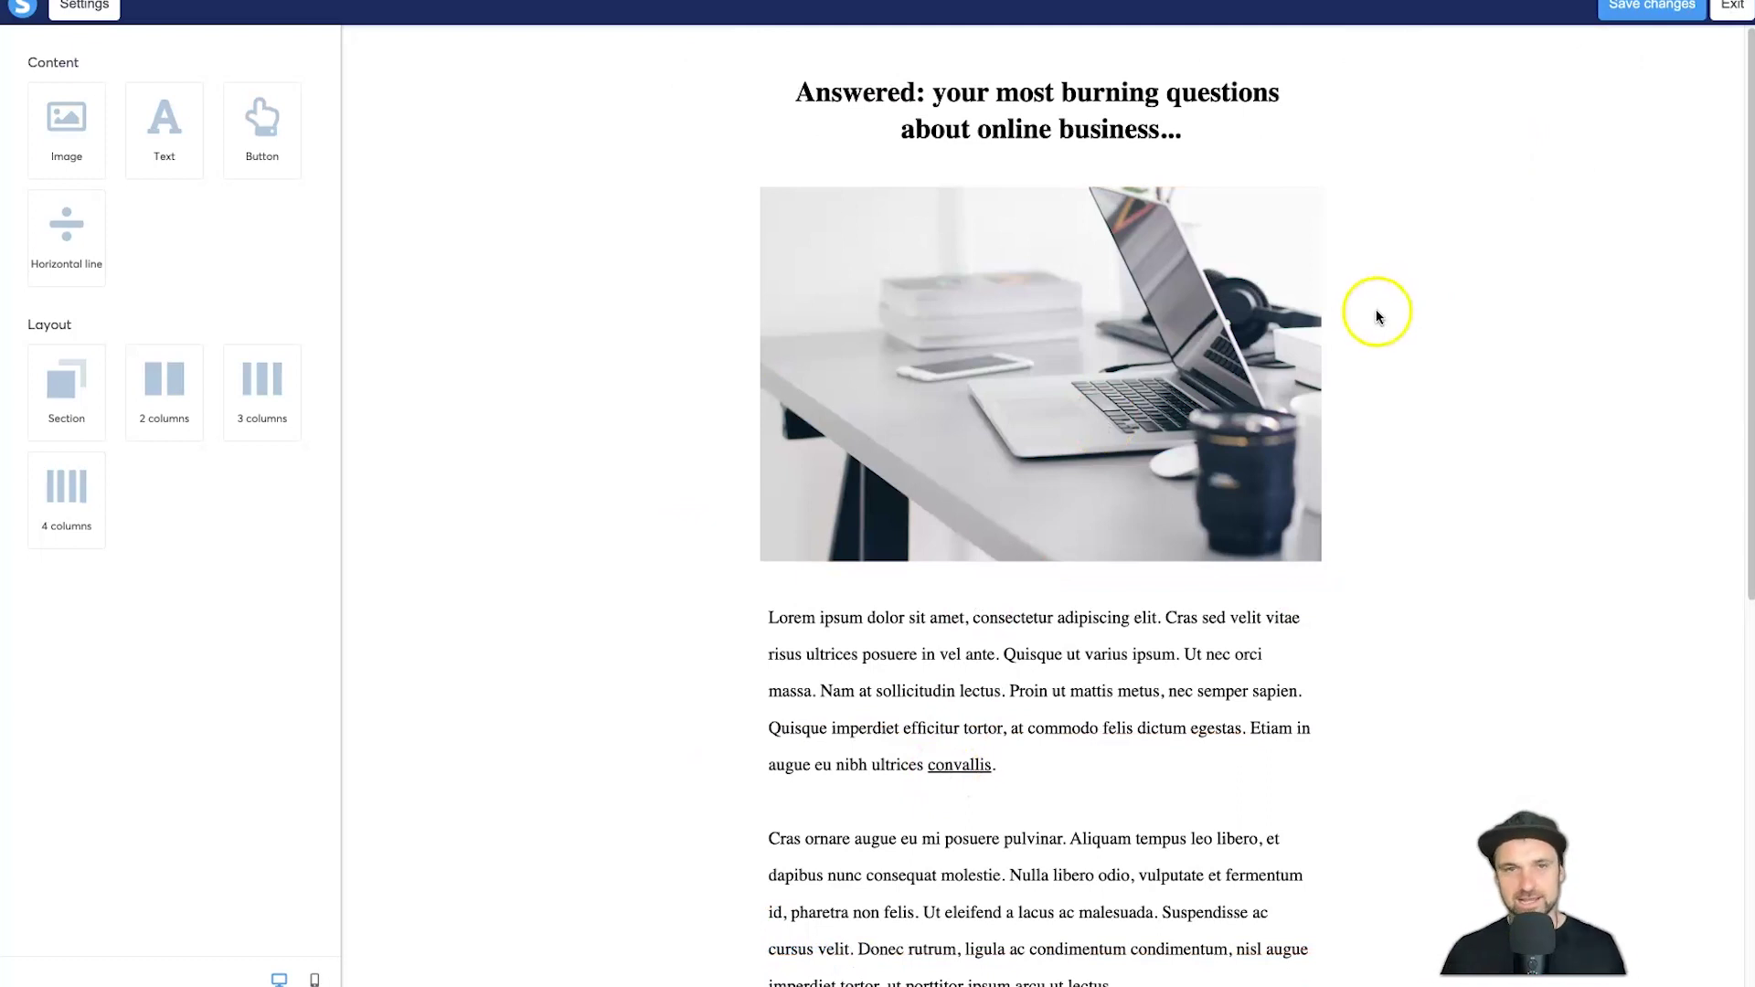
left_click(999, 642)
triple_click(990, 643)
left_click(930, 651)
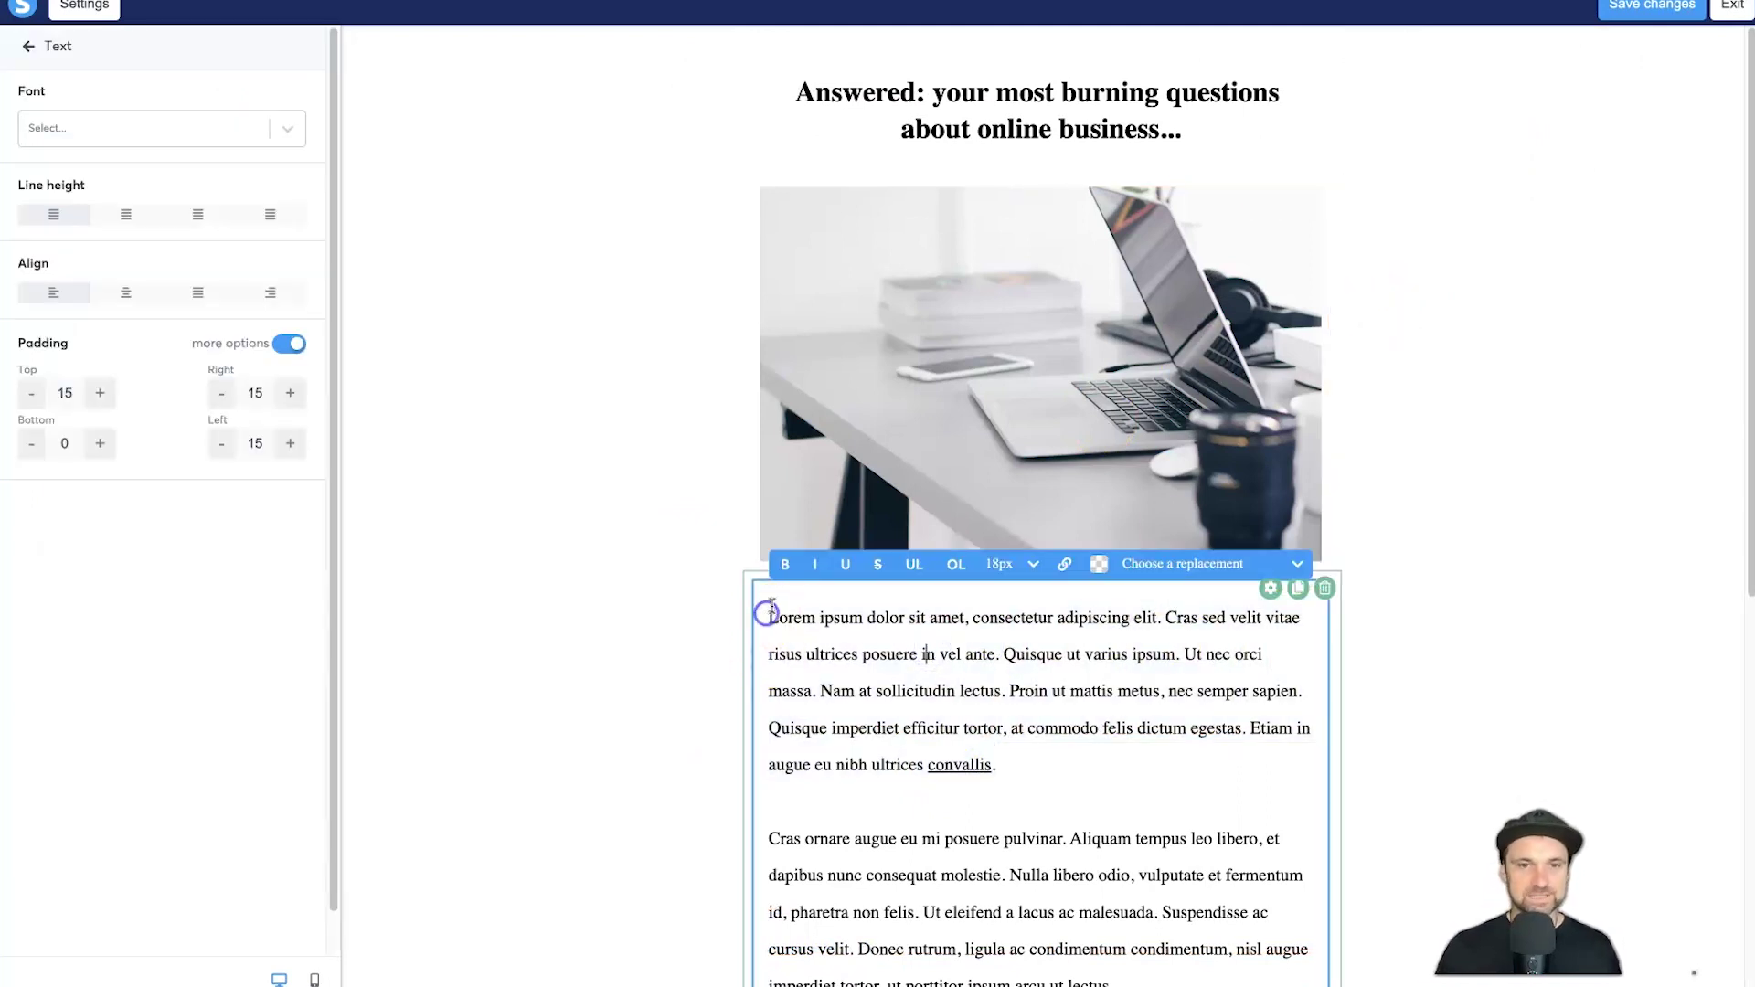
left_click(769, 615)
type("Type here")
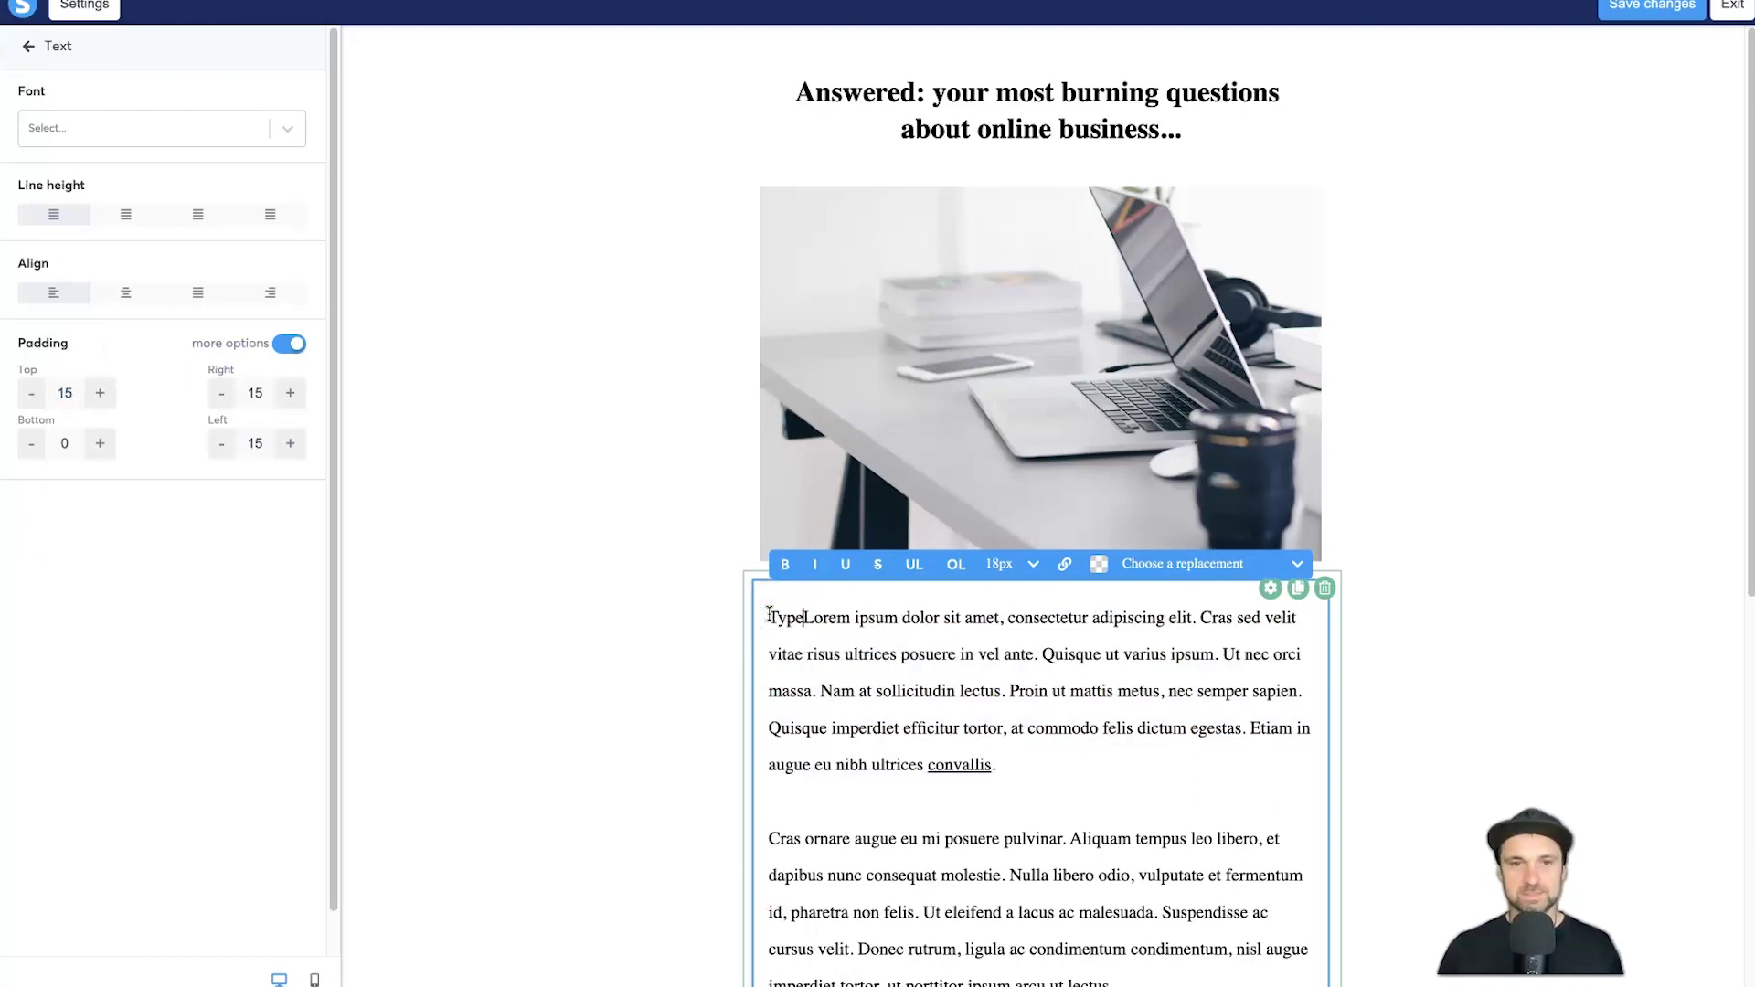
left_click(842, 623)
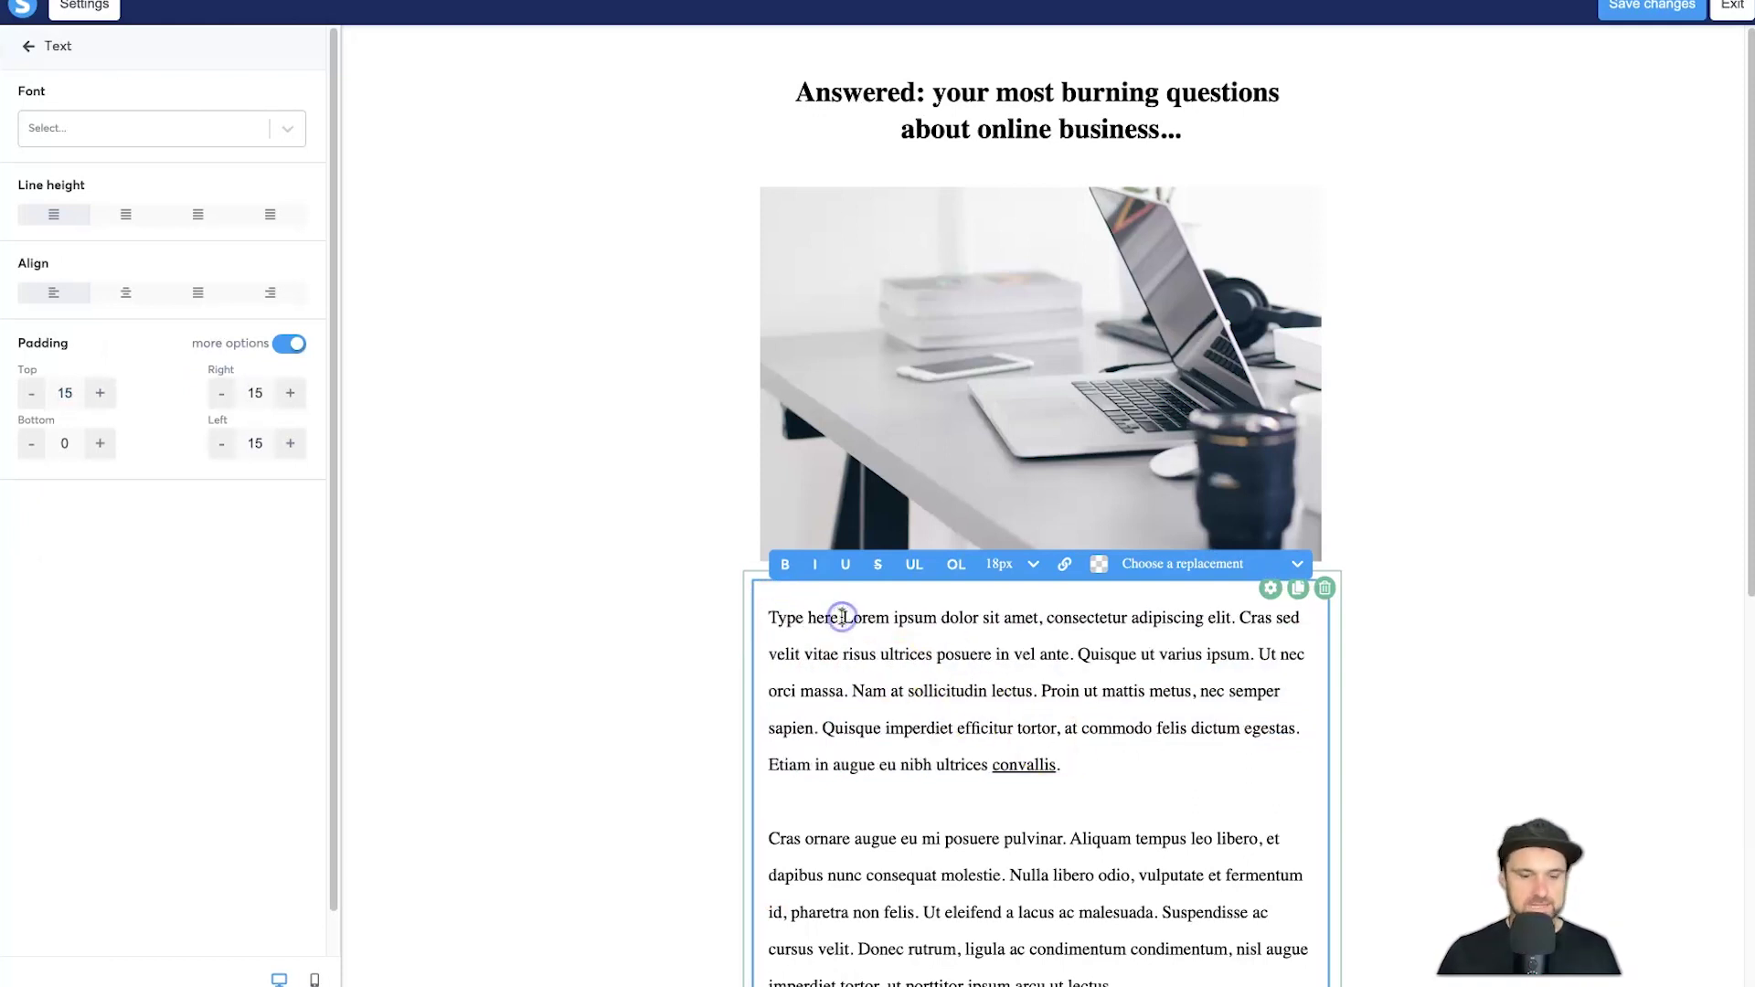
type("your text here")
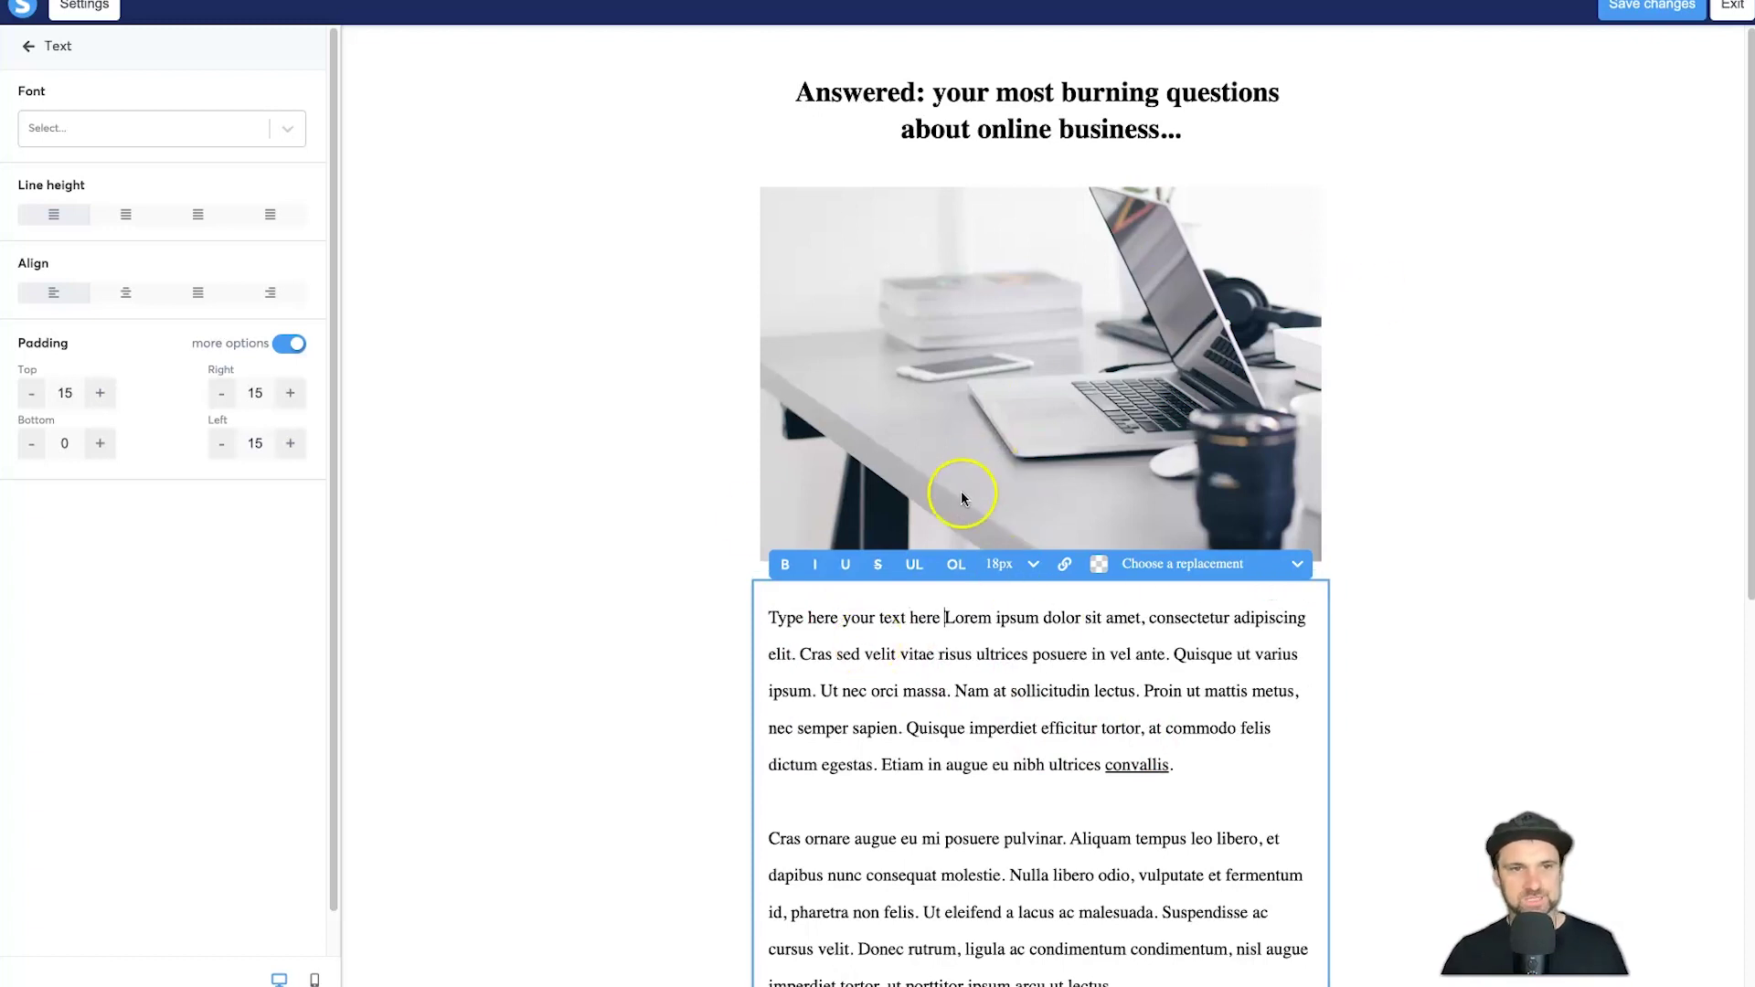
Step: Set the font of the entire body text below the laptop image to Verdana and view the available font sizes
triple_click(886, 656)
key("ctrl+a")
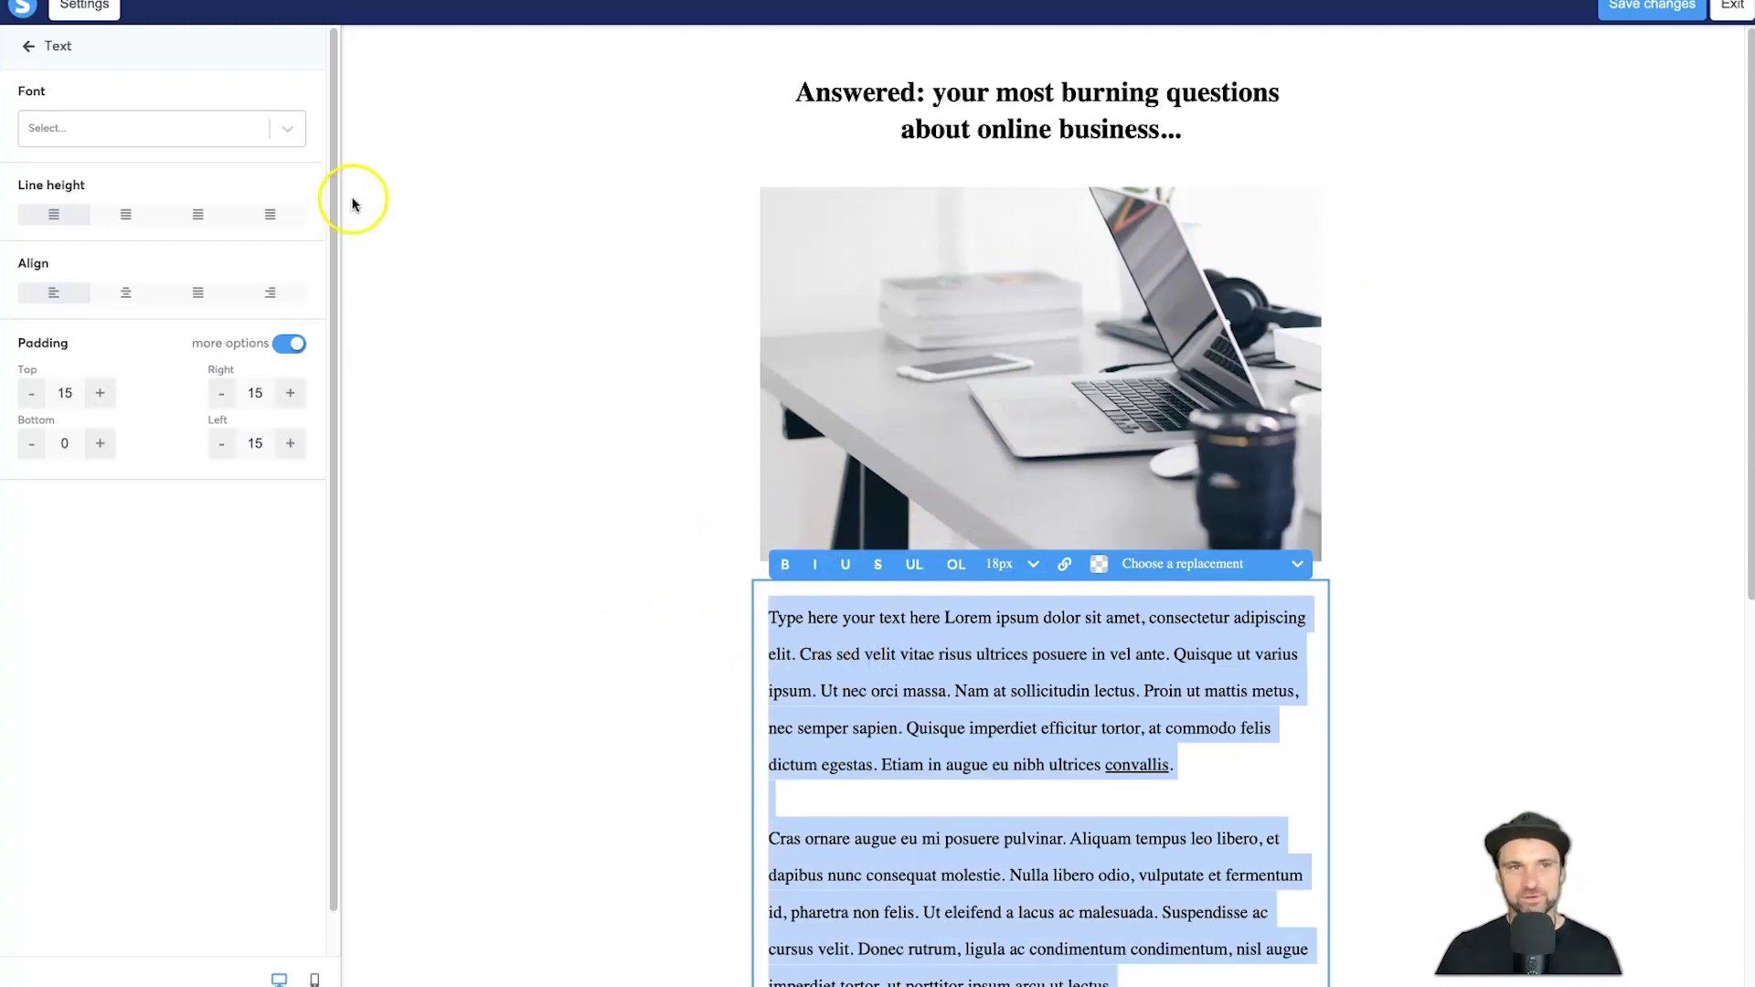
left_click(285, 136)
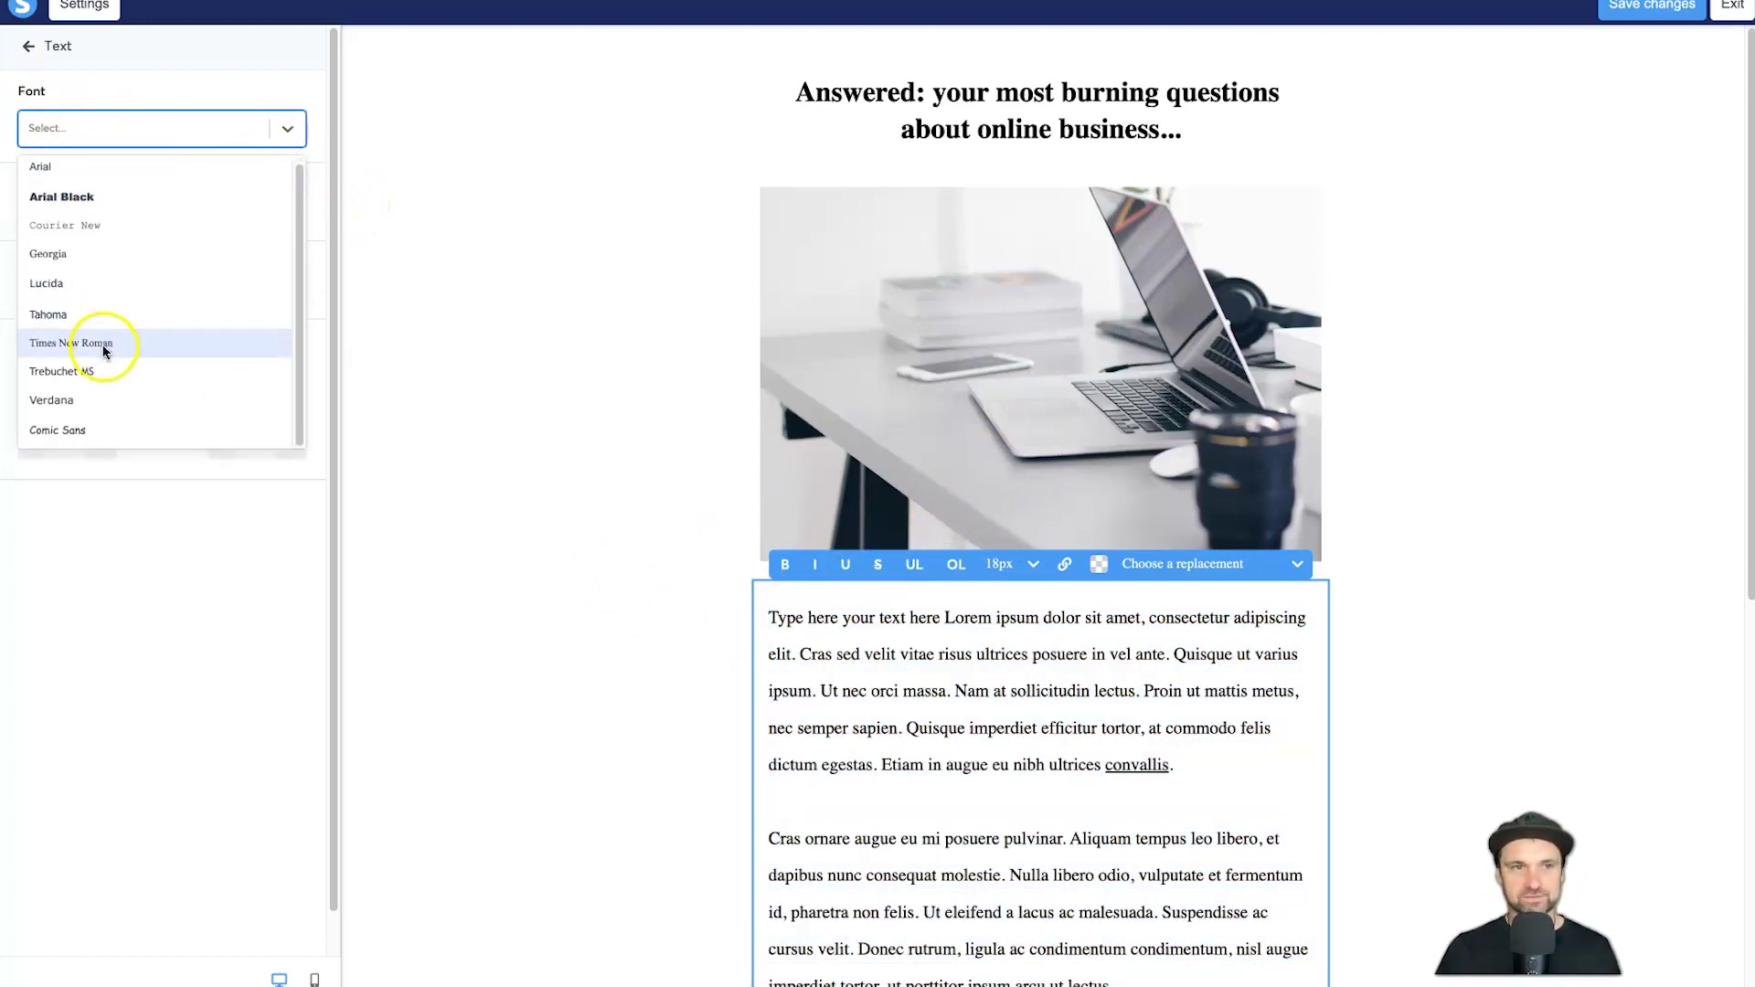
left_click(77, 391)
triple_click(955, 722)
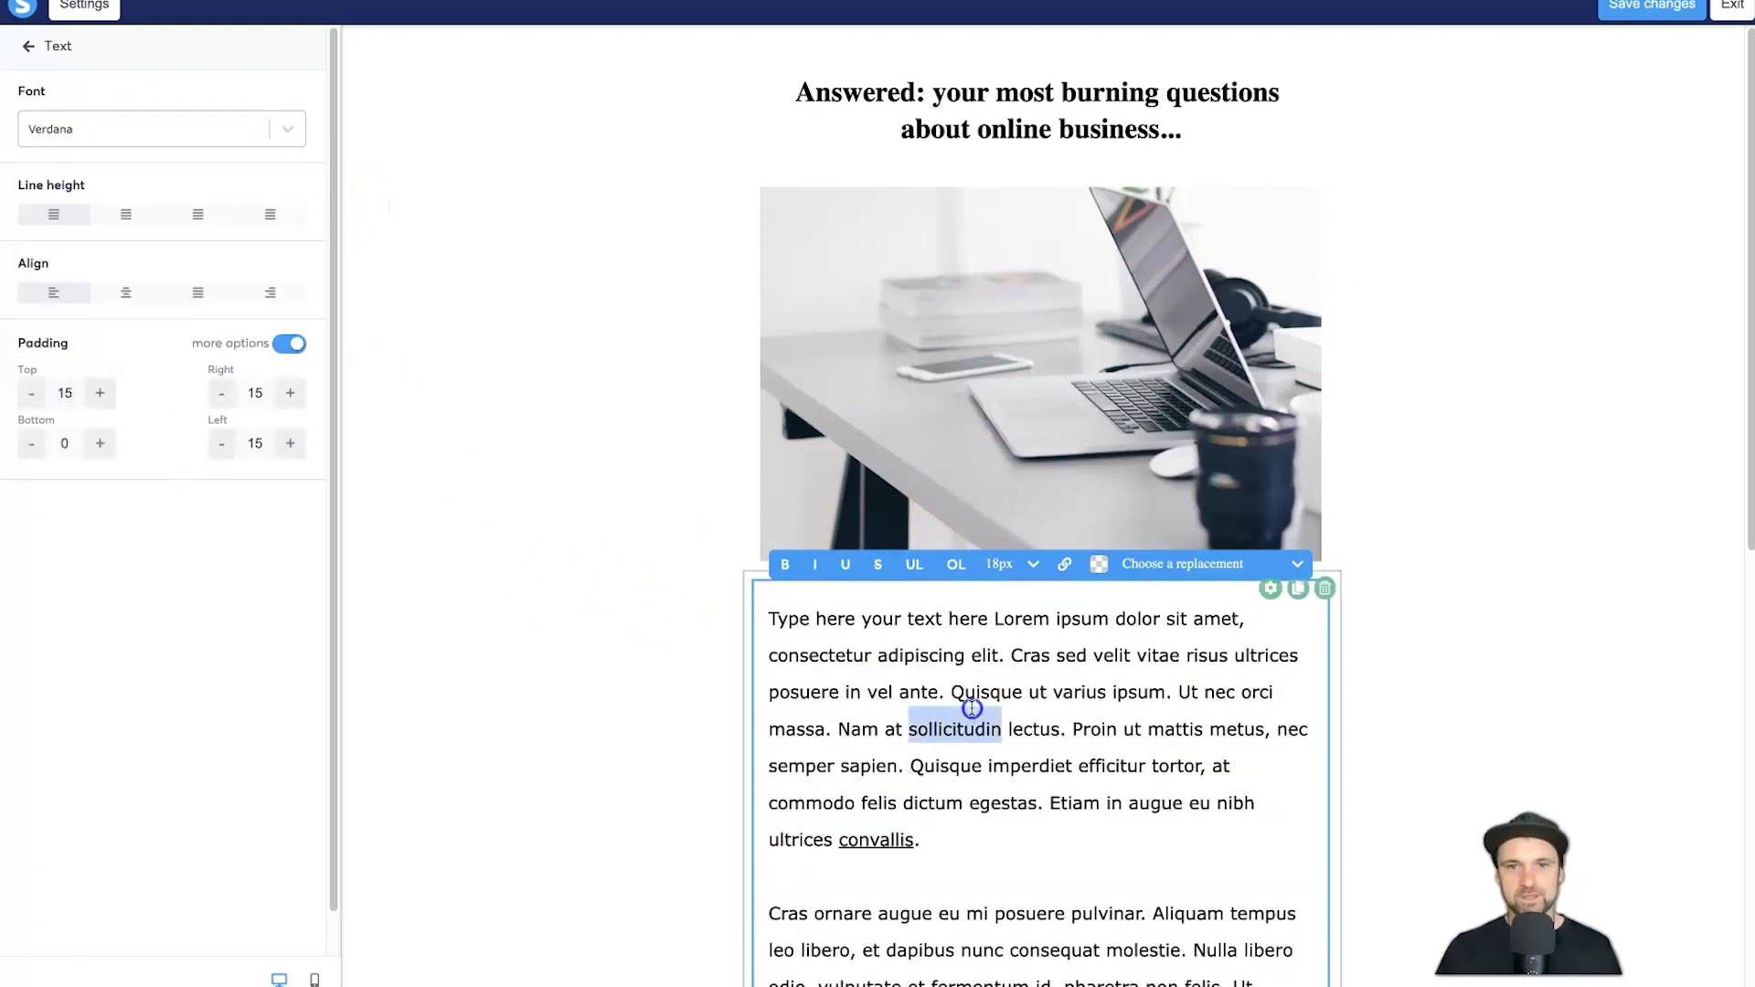
left_click(1033, 567)
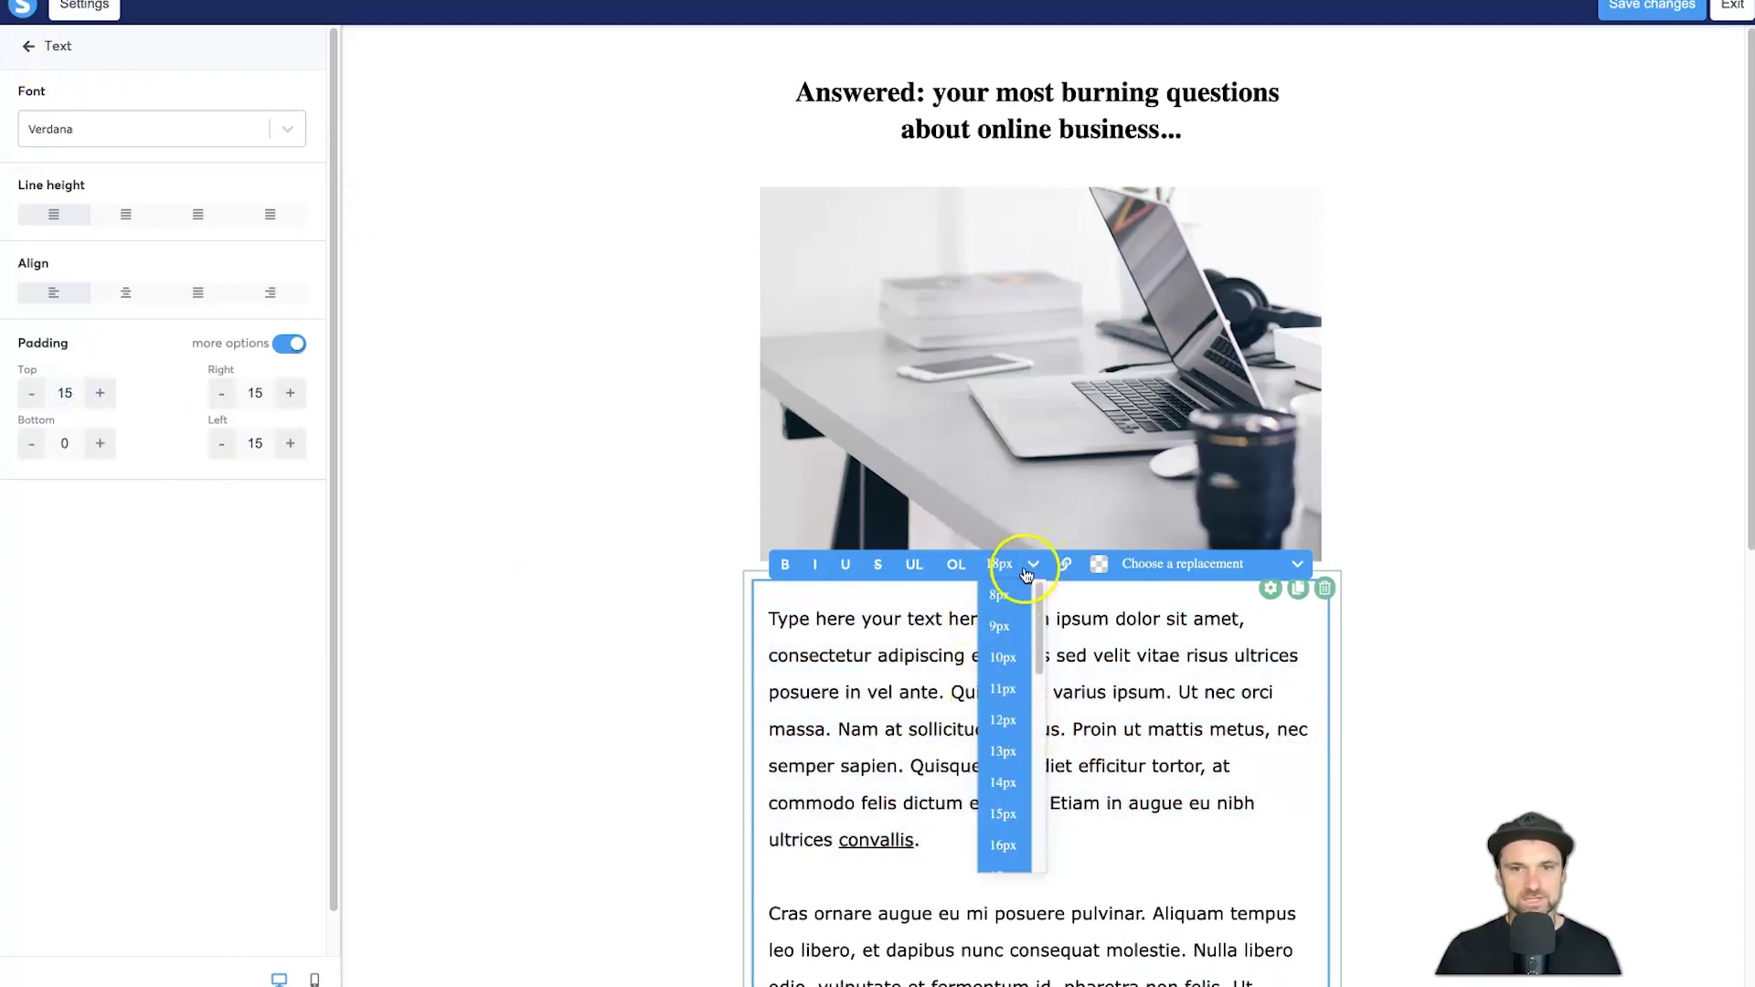
left_click(1030, 554)
Step: Insert a greeting line above the body text reading "Hey" followed by the First name replacement field
left_click(779, 619)
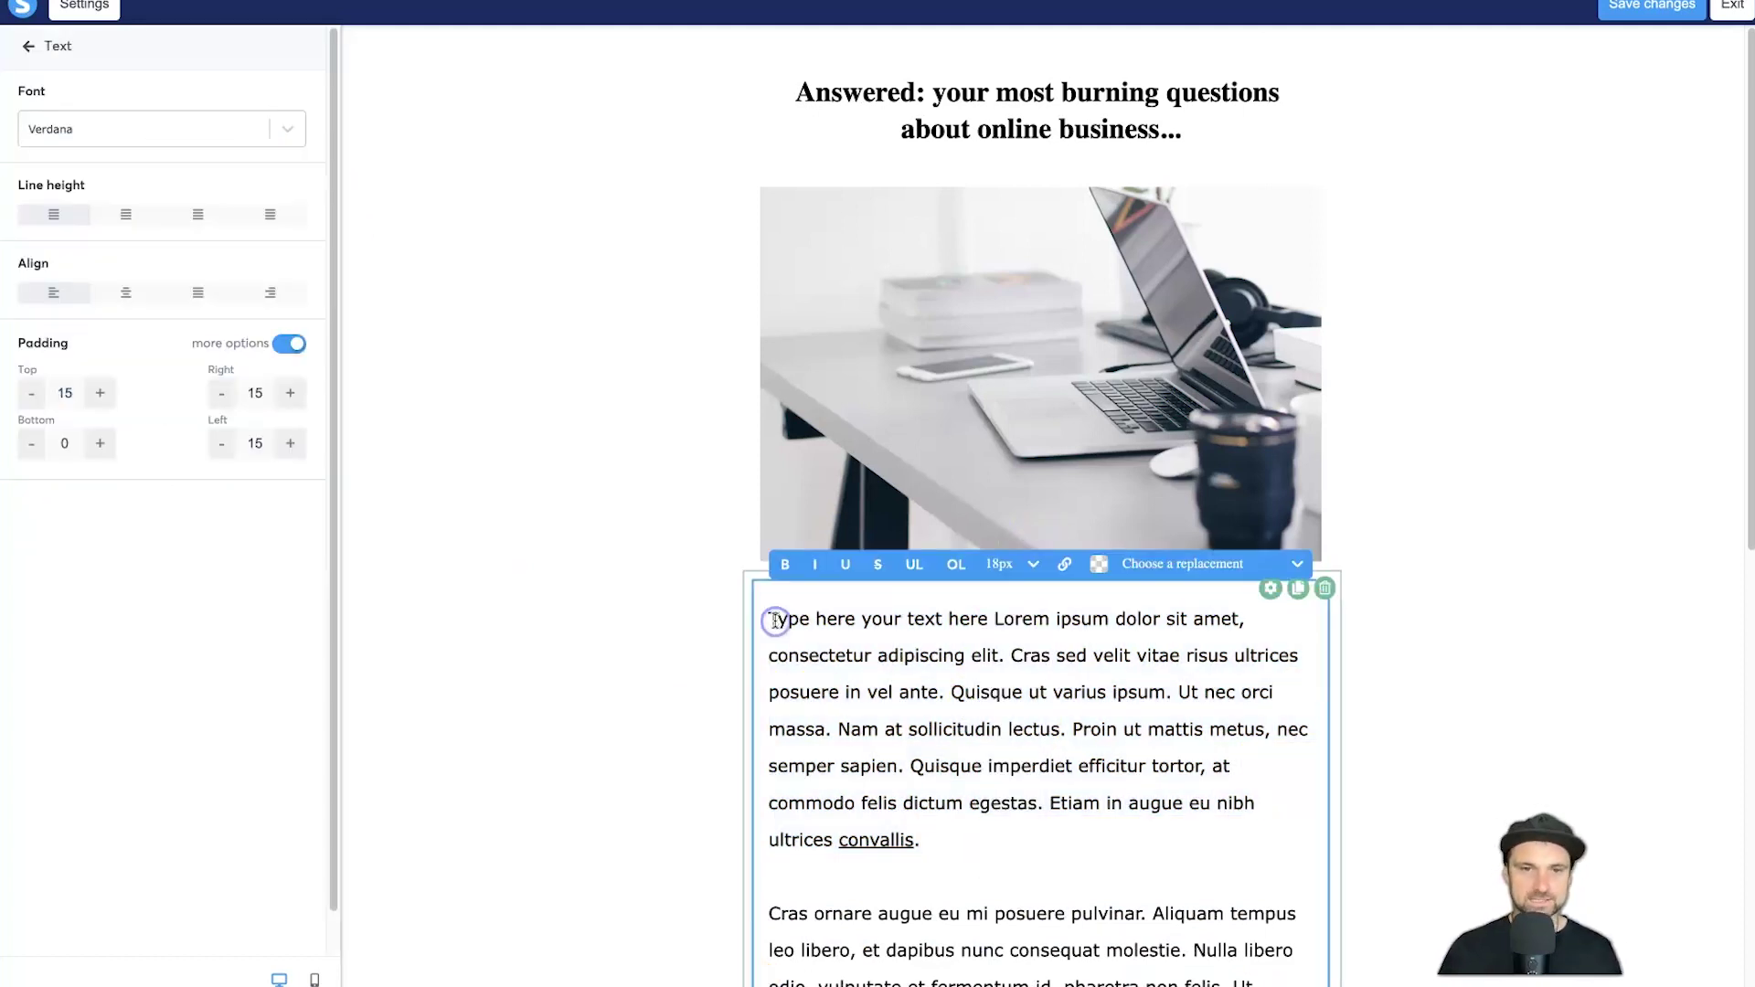
key("Return")
key("Up")
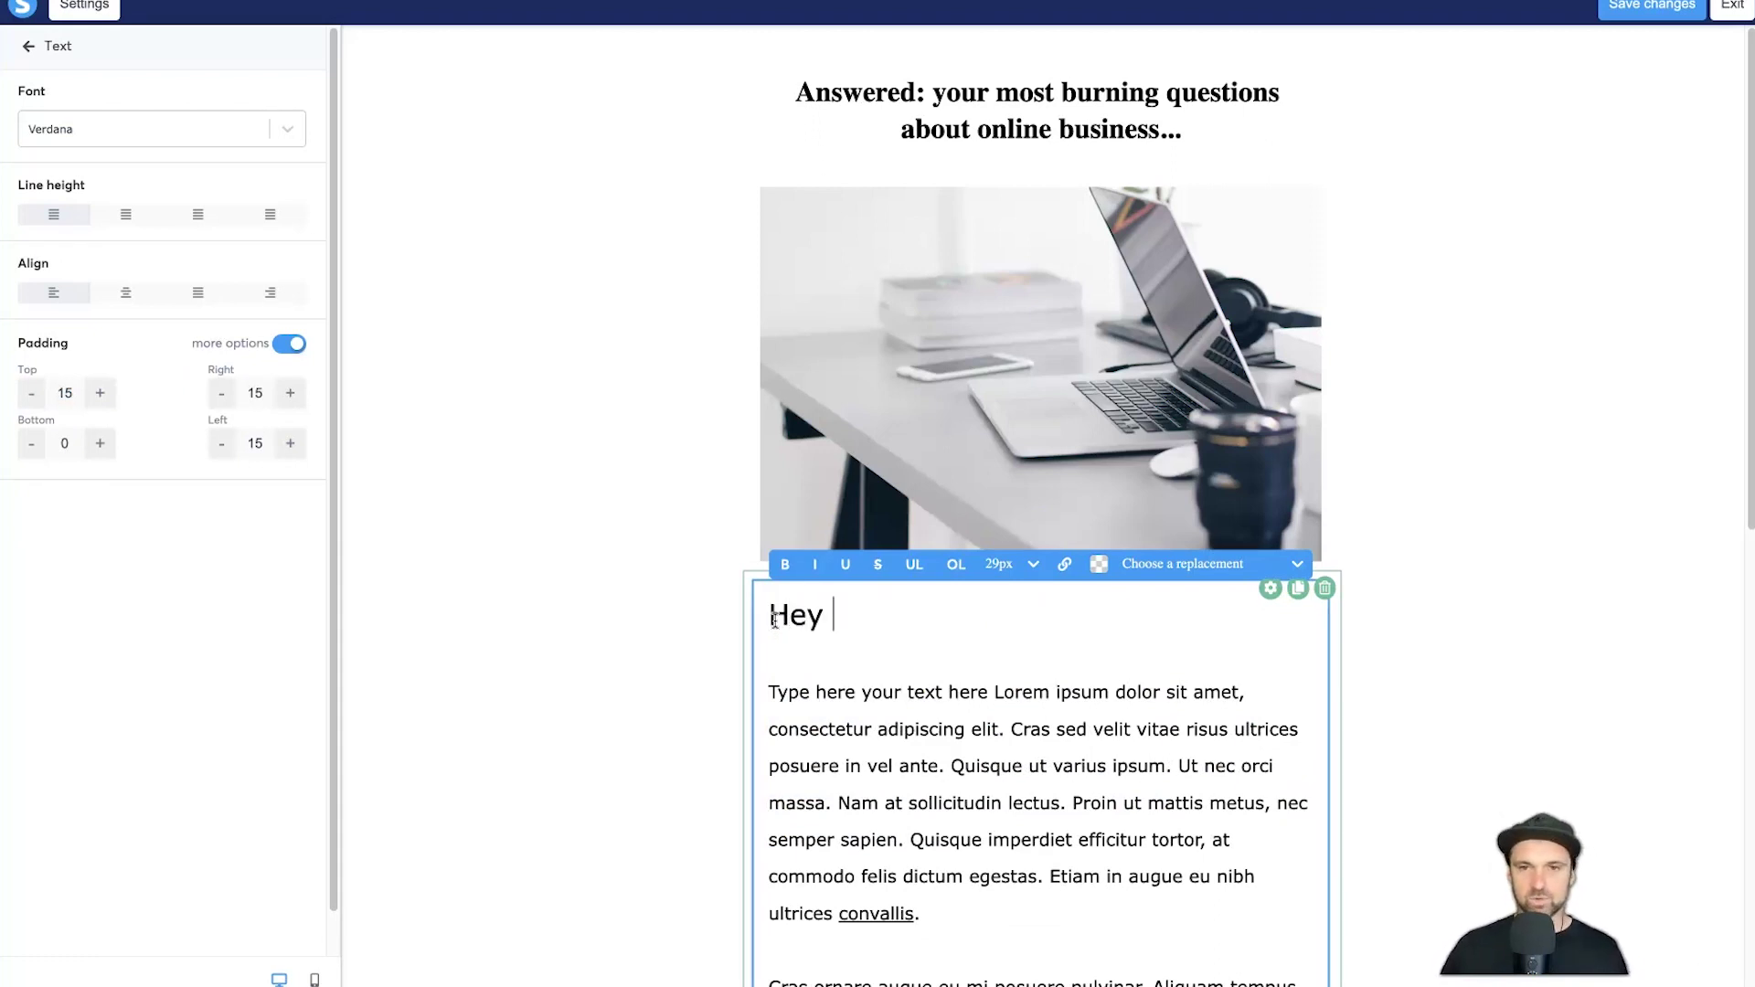
left_click(1198, 565)
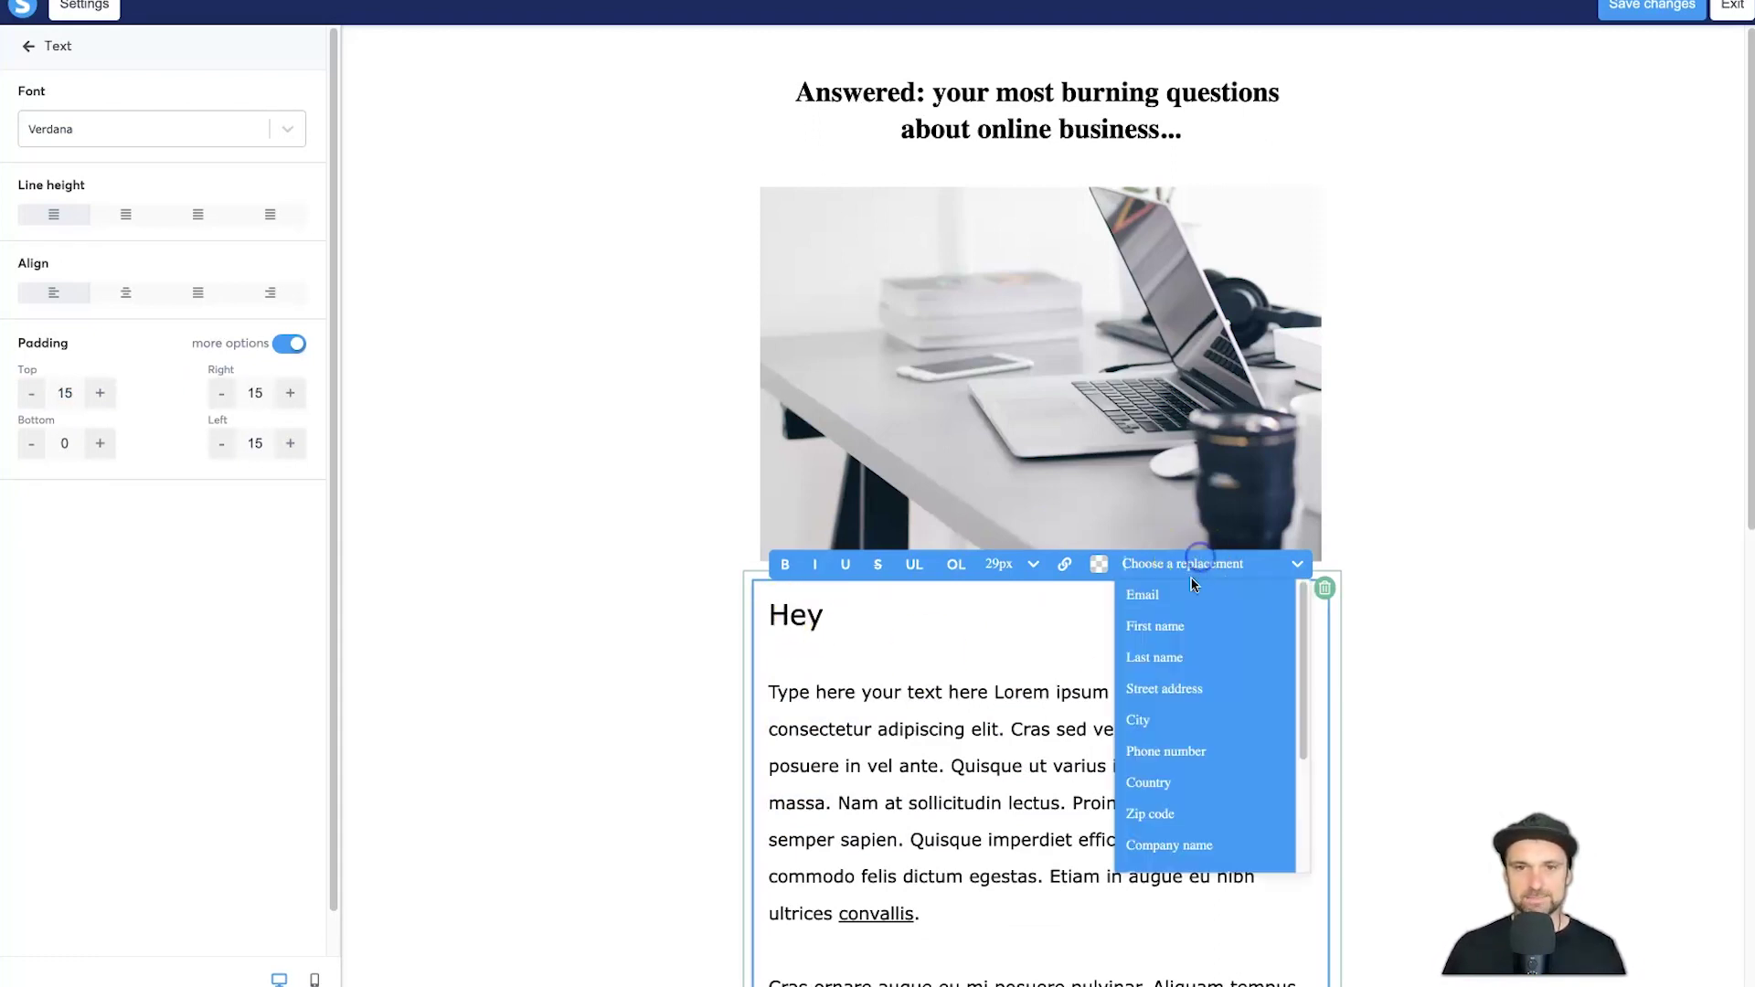
left_click(1177, 625)
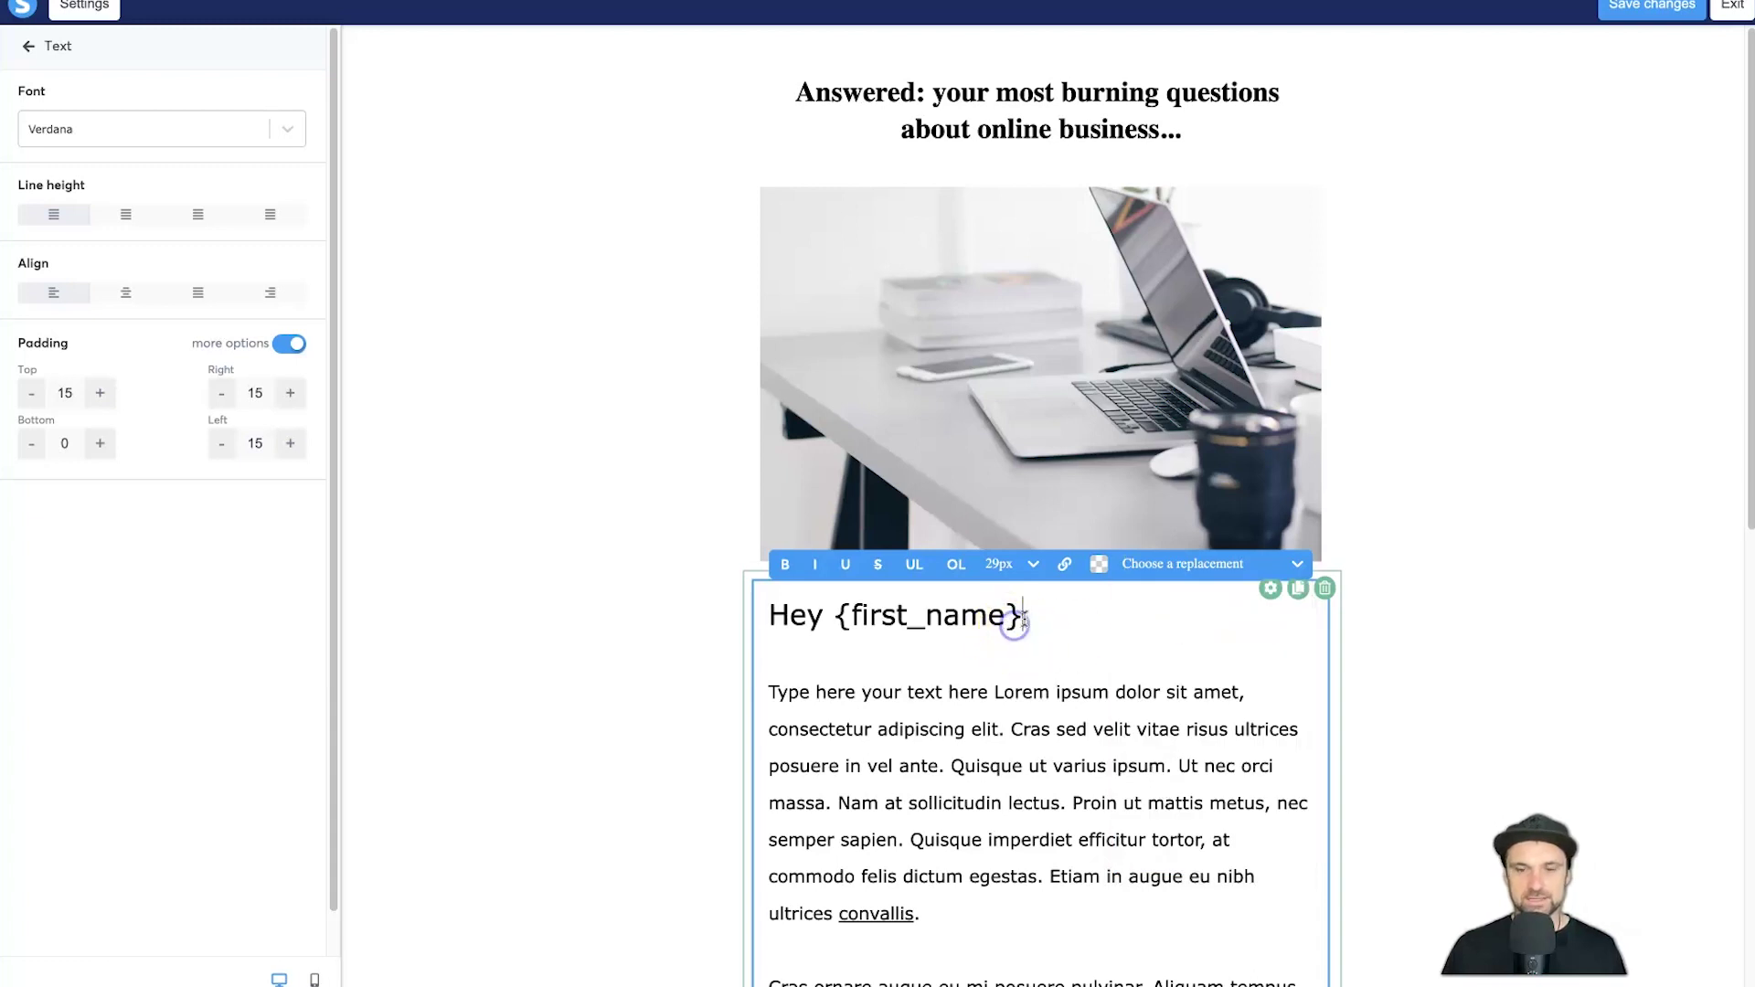
Step: Set the font size of the "Hey {first_name}," greeting line to 14px
triple_click(977, 624)
left_click(1033, 564)
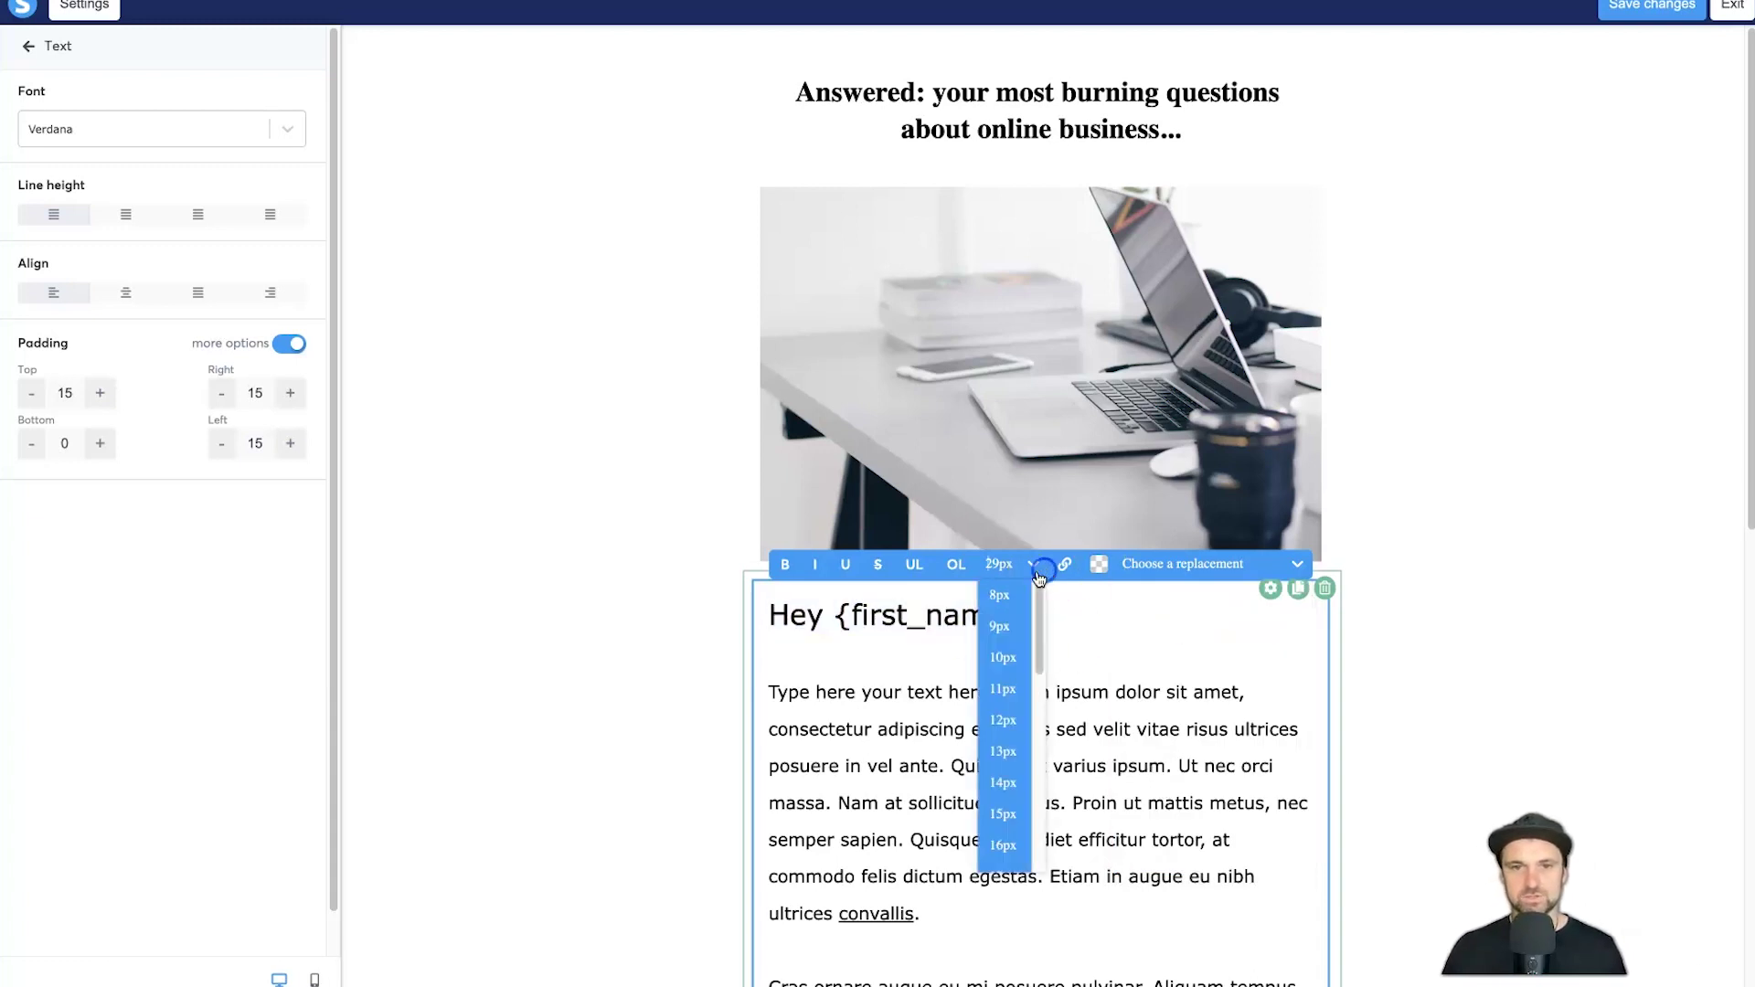
left_click(1013, 720)
triple_click(951, 616)
left_click(1033, 564)
left_click(1002, 782)
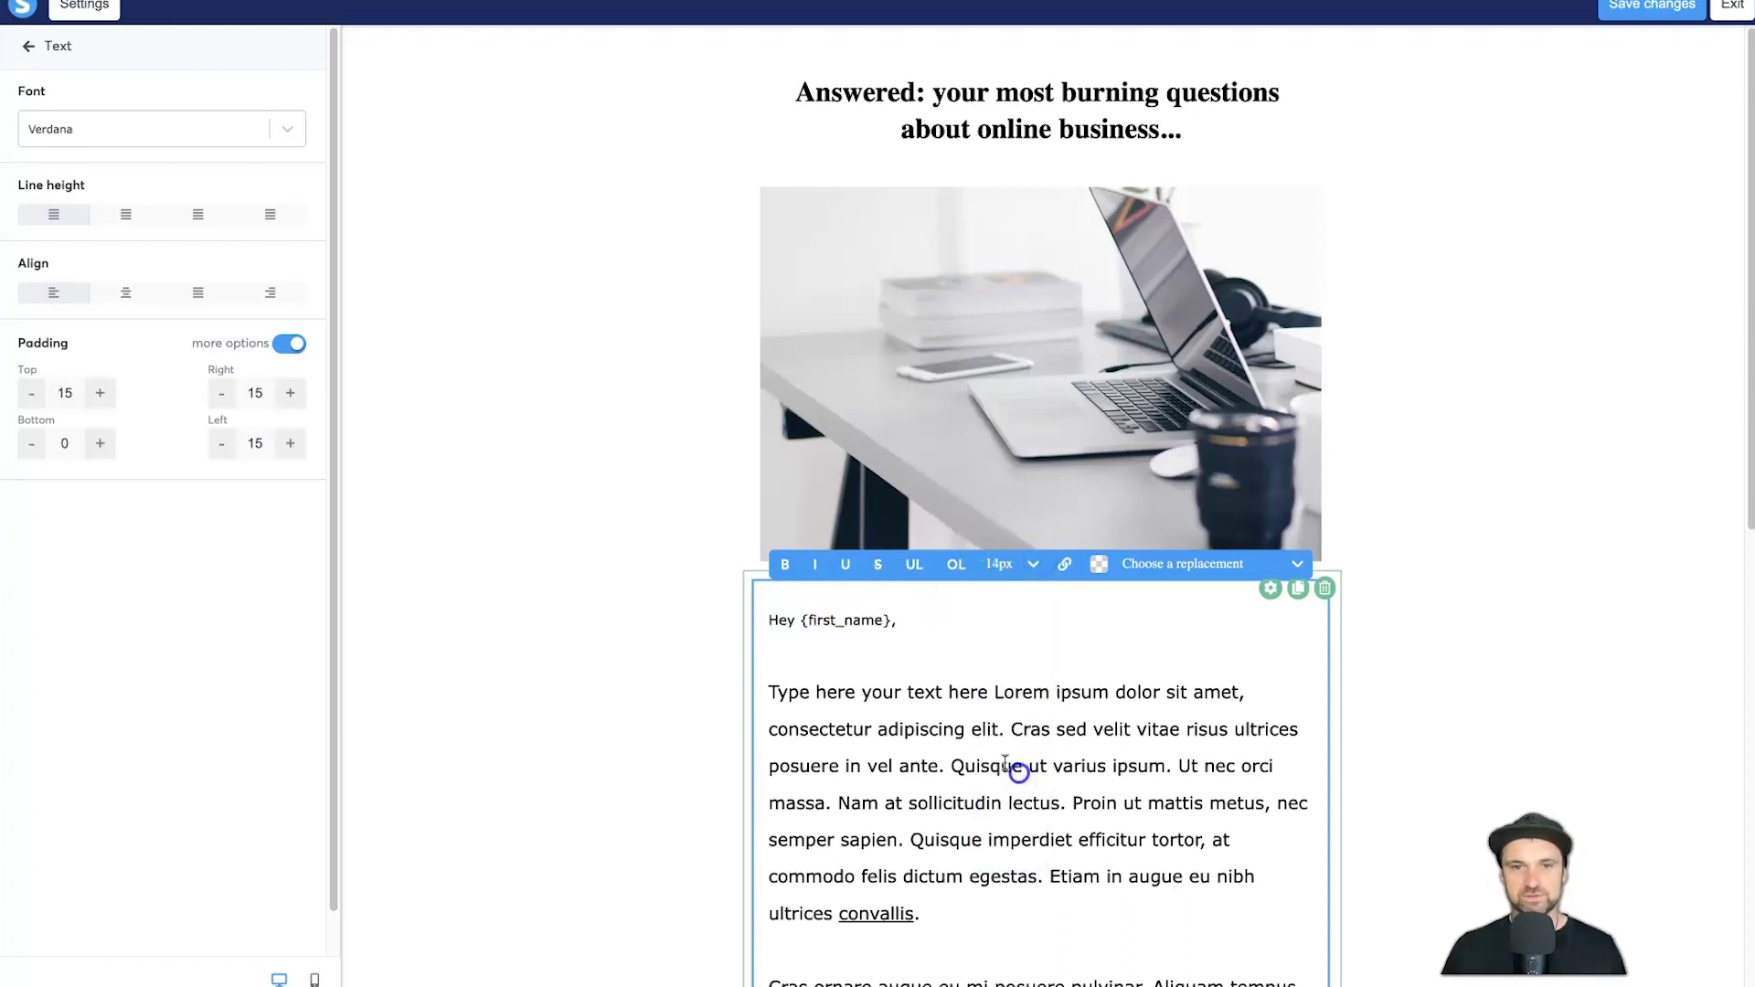
double_click(809, 620)
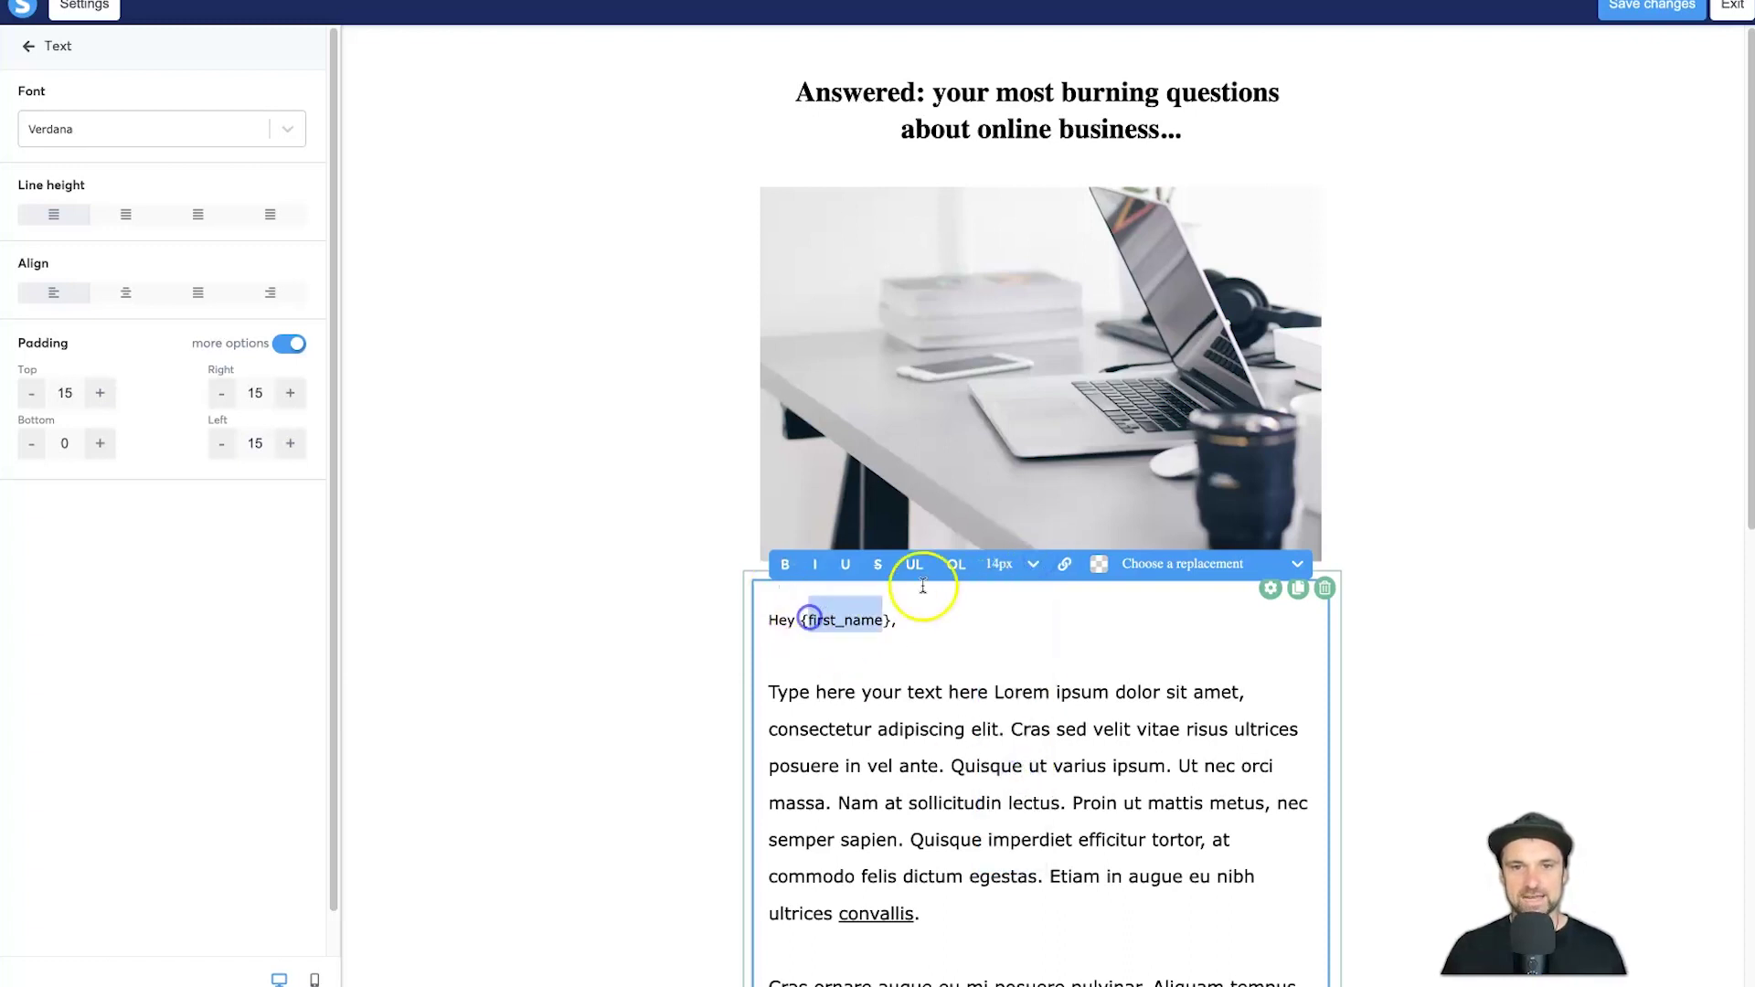
left_click(890, 627)
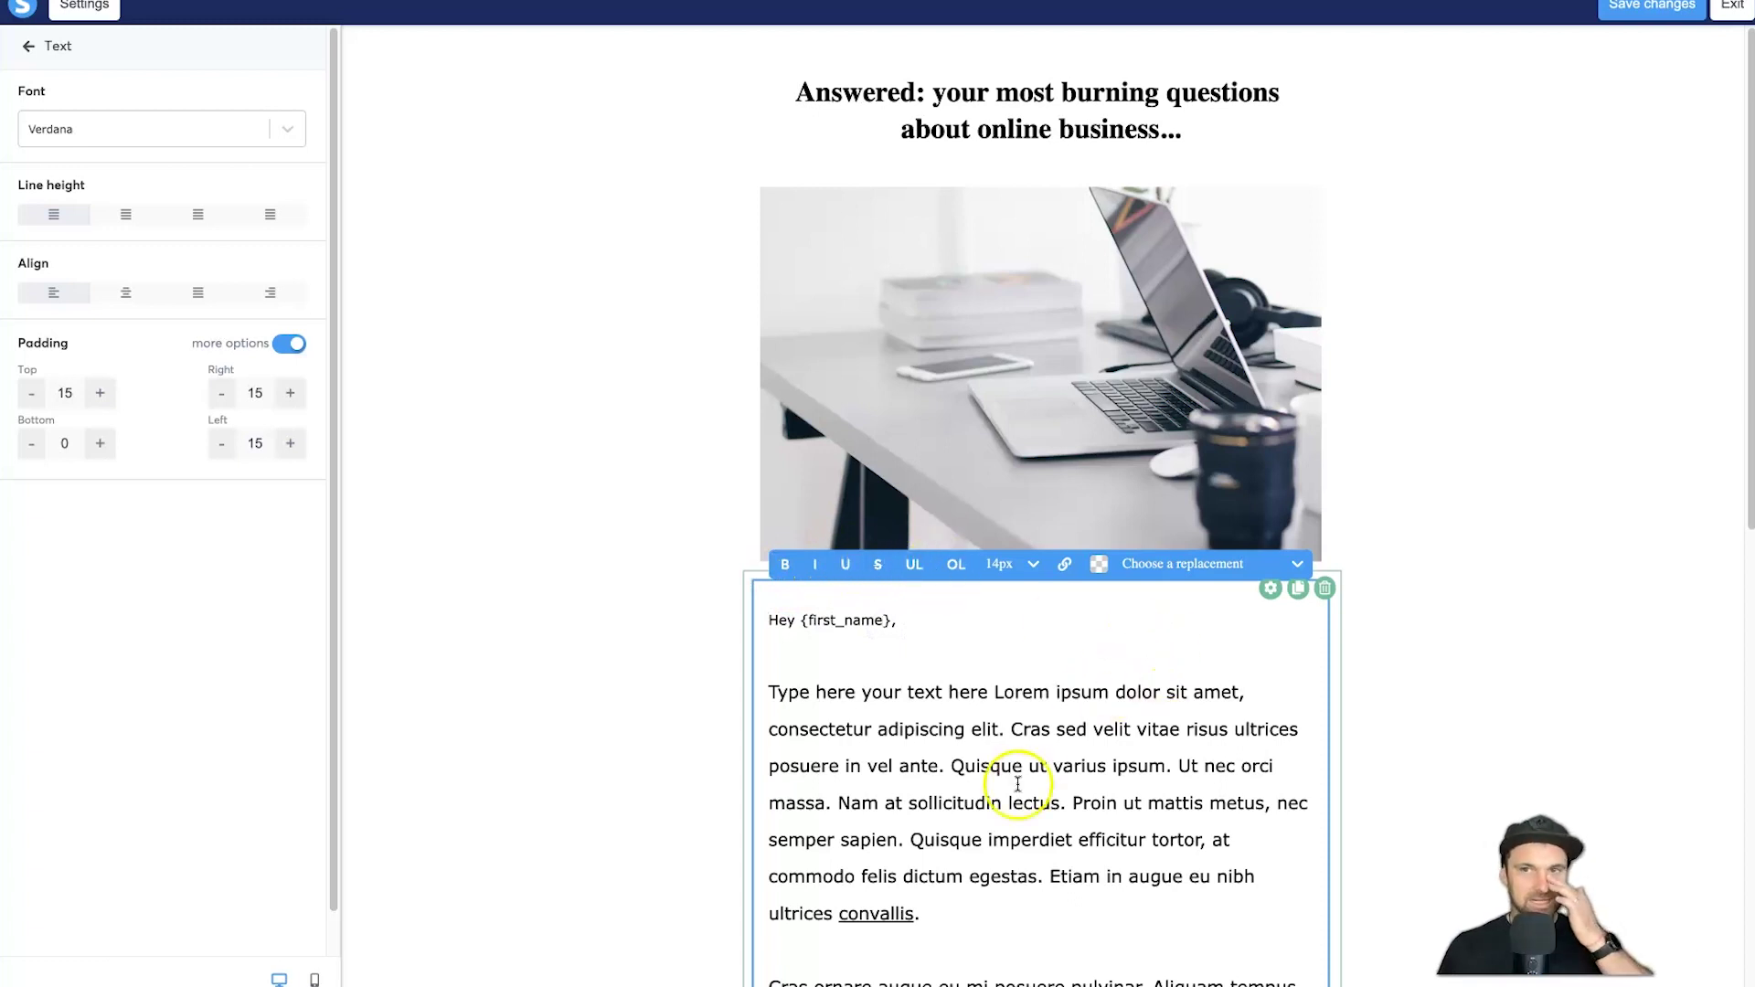
Step: Save the changes to the email design and exit the visual editor
scroll(1005, 823, "down", 8)
scroll(1006, 828, "up", 8)
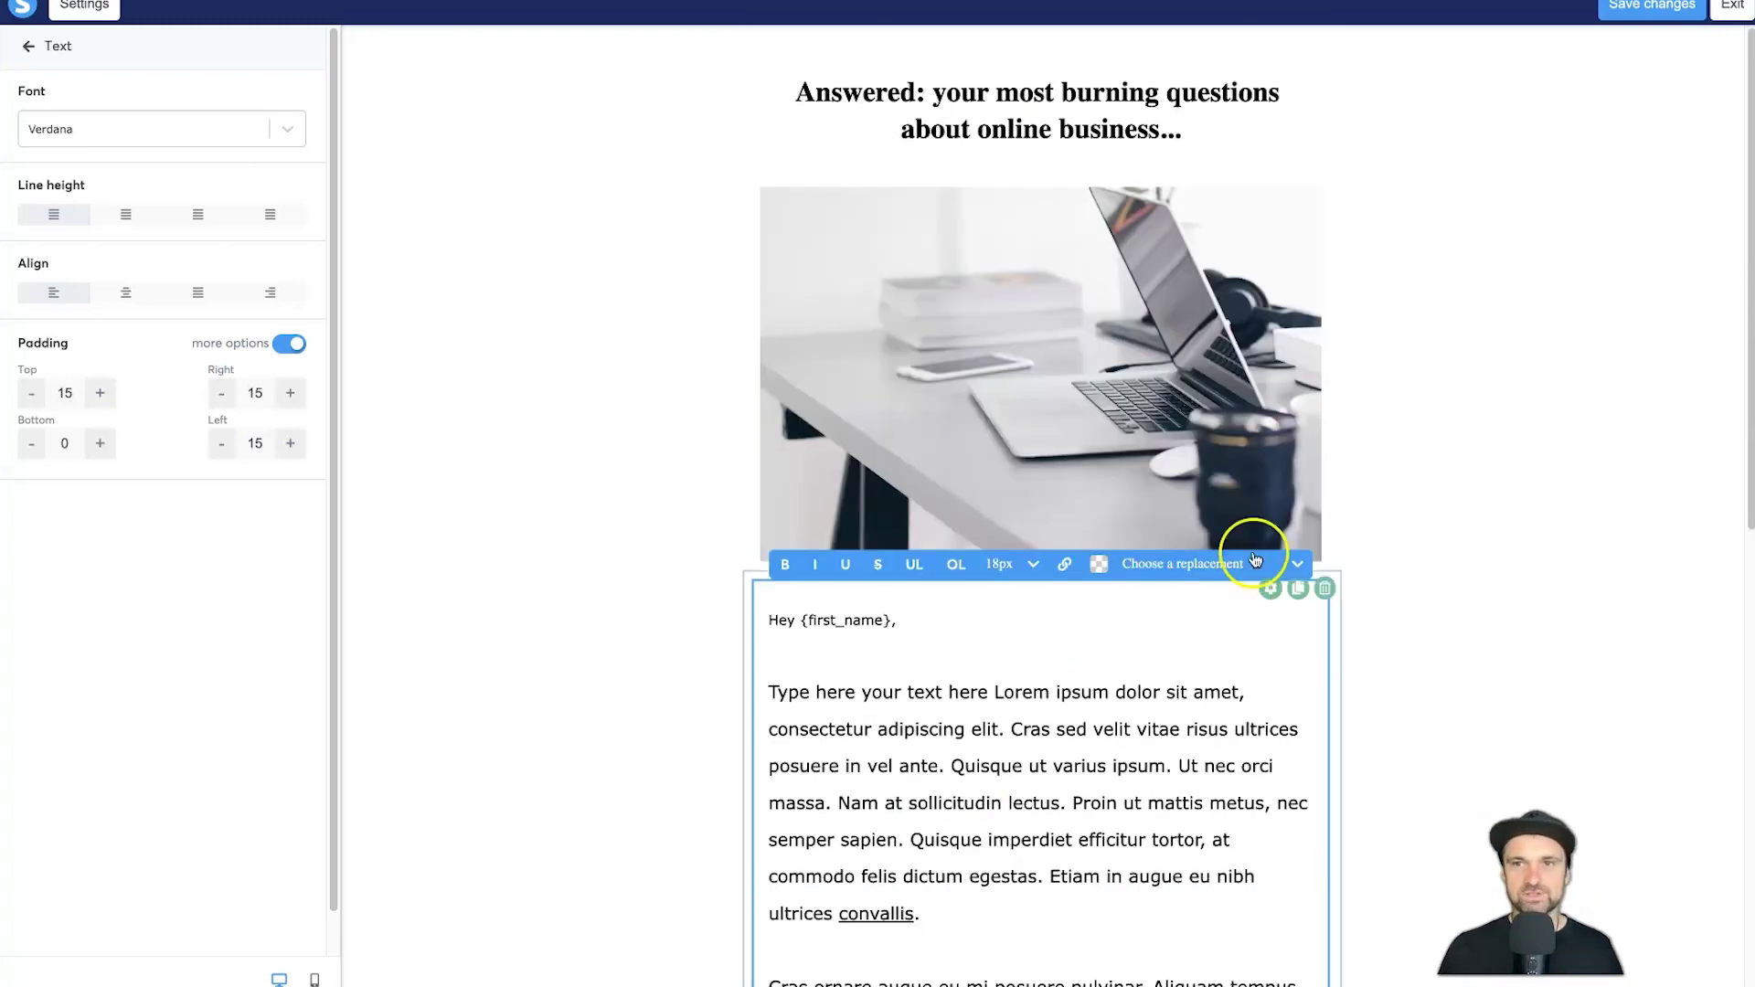
left_click(1655, 7)
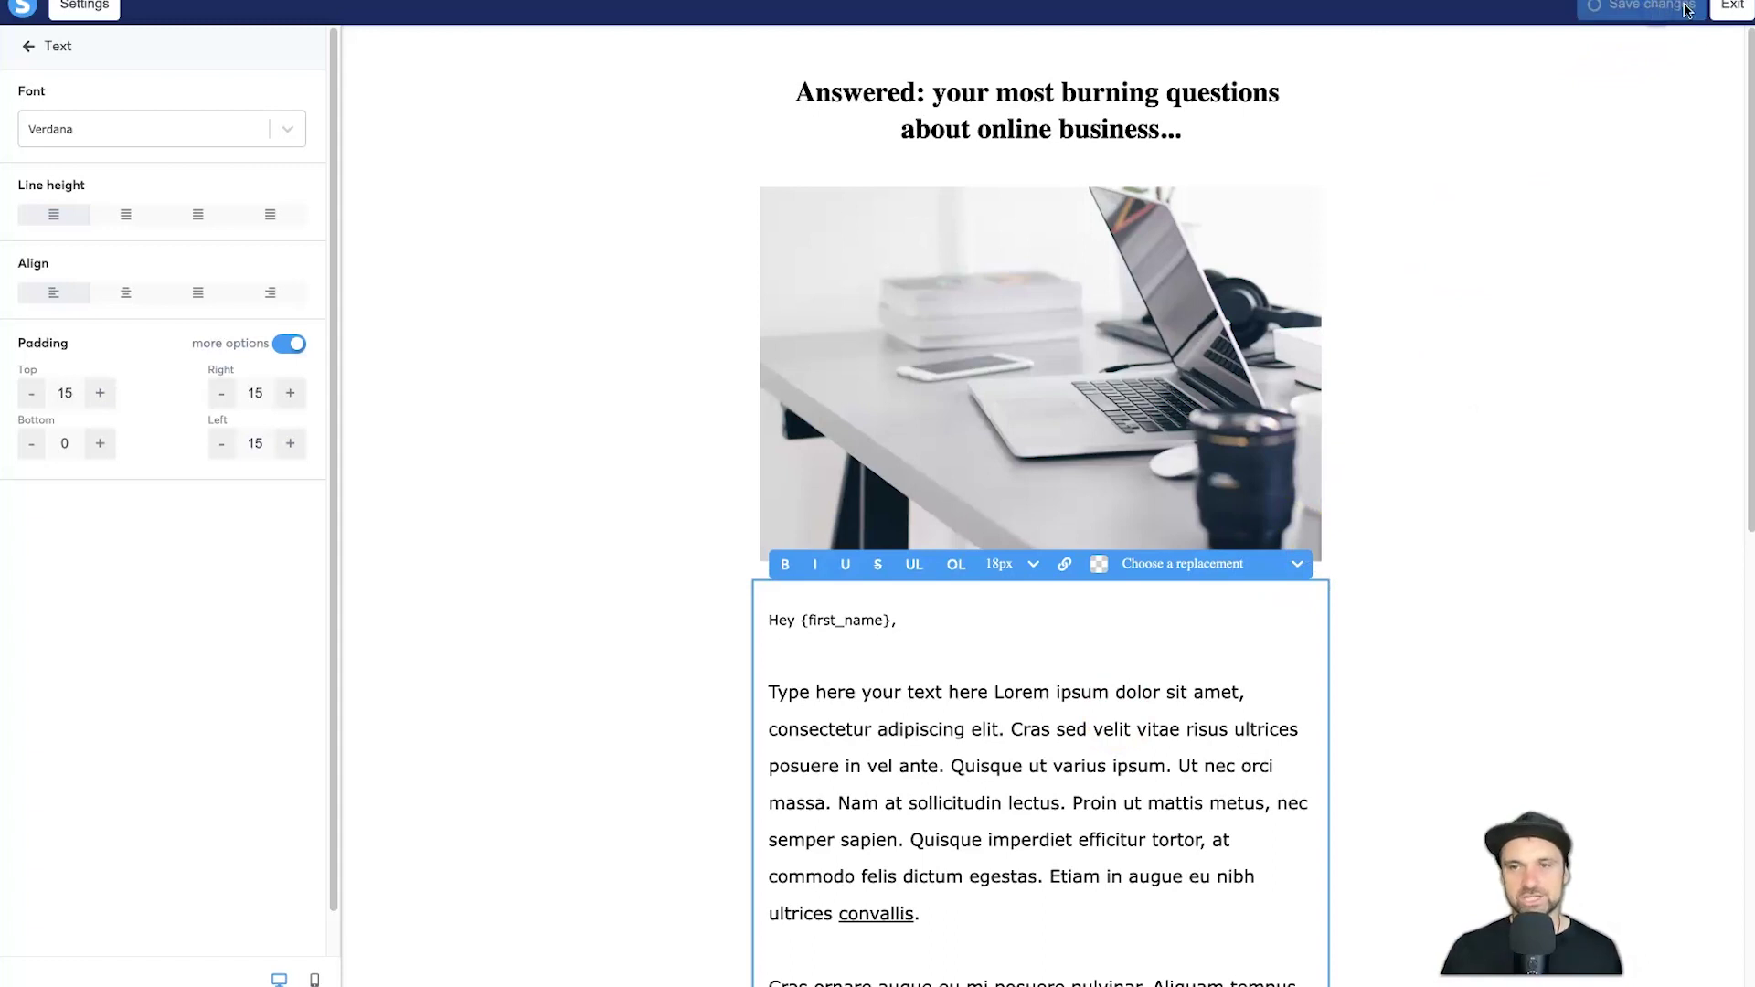
left_click(1725, 9)
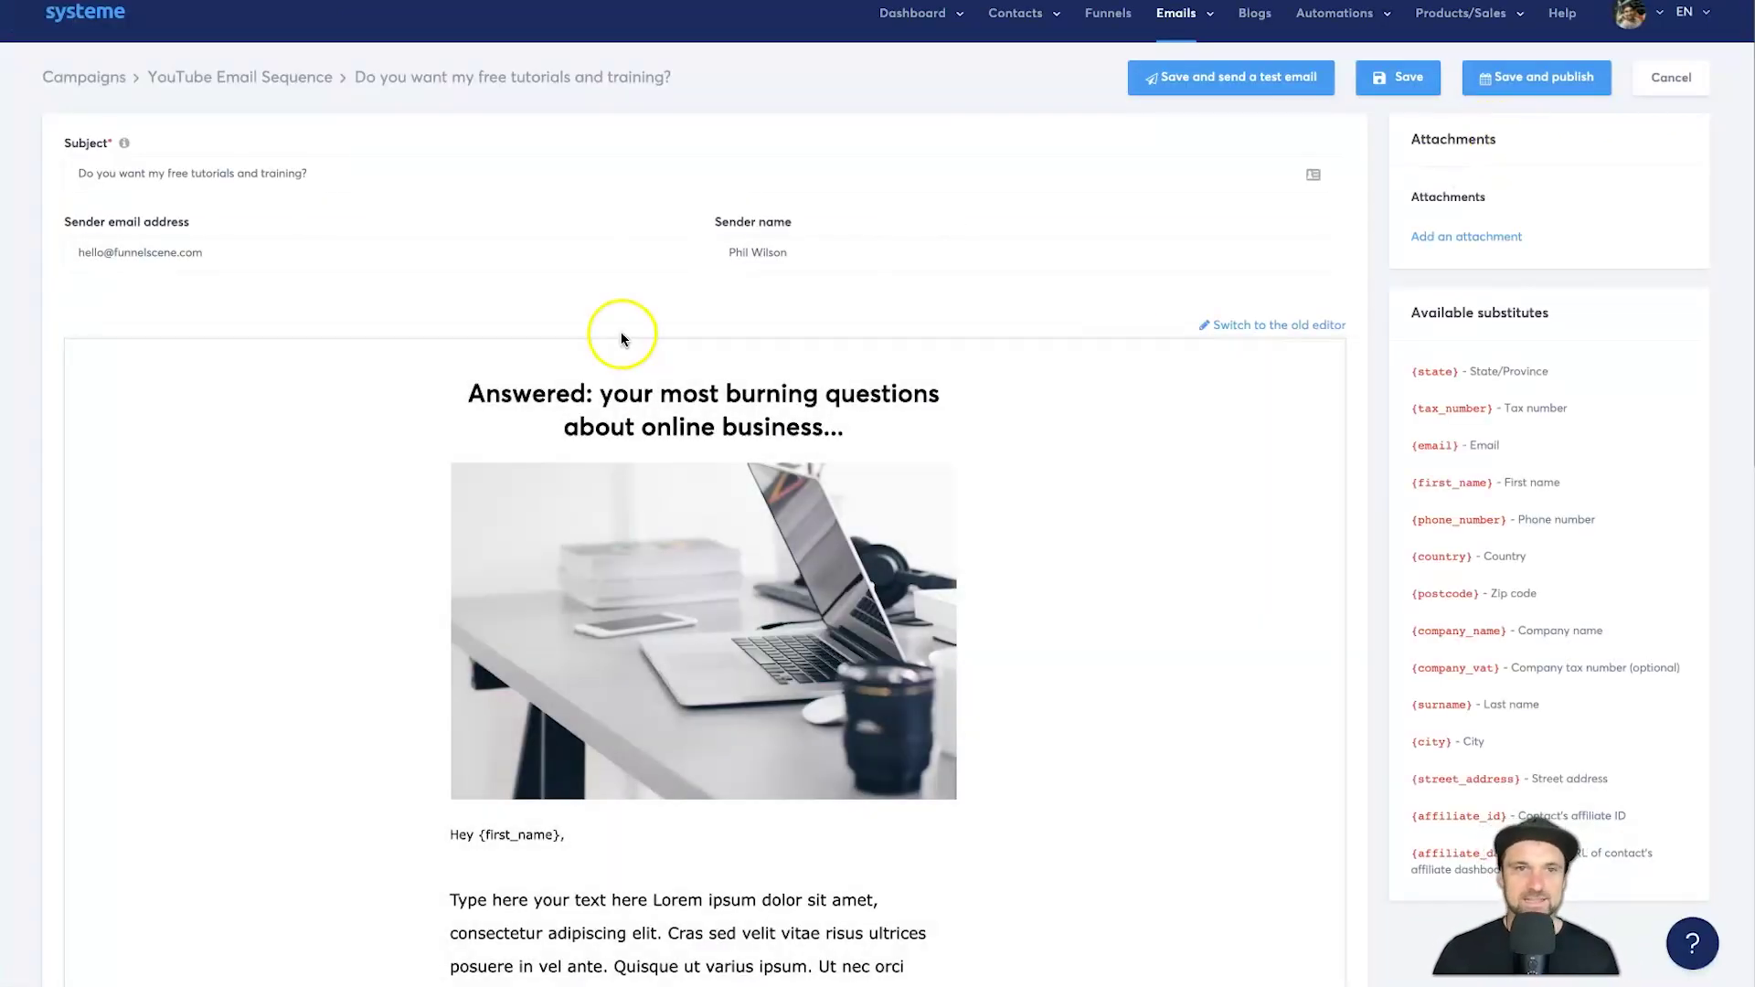
Step: Review the finished email and publish it with a sending delay of 1 day
scroll(678, 619, "down", 10)
scroll(678, 619, "up", 10)
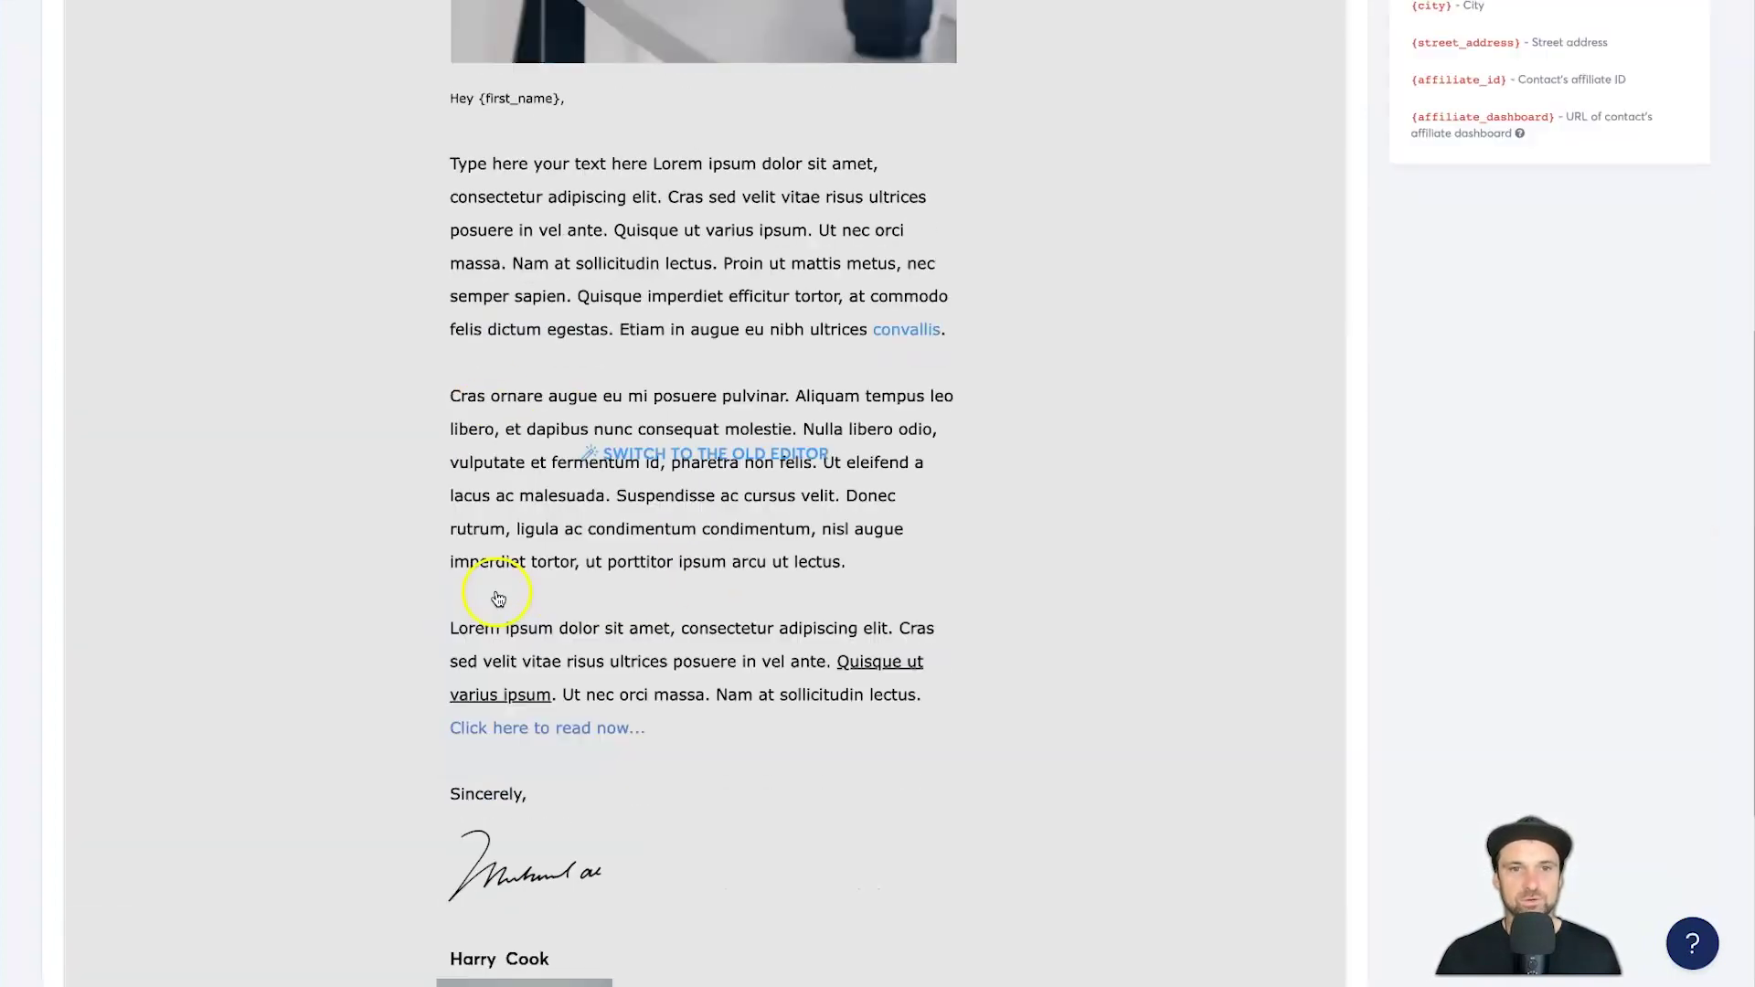
scroll(667, 876, "down", 3)
scroll(771, 705, "up", 3)
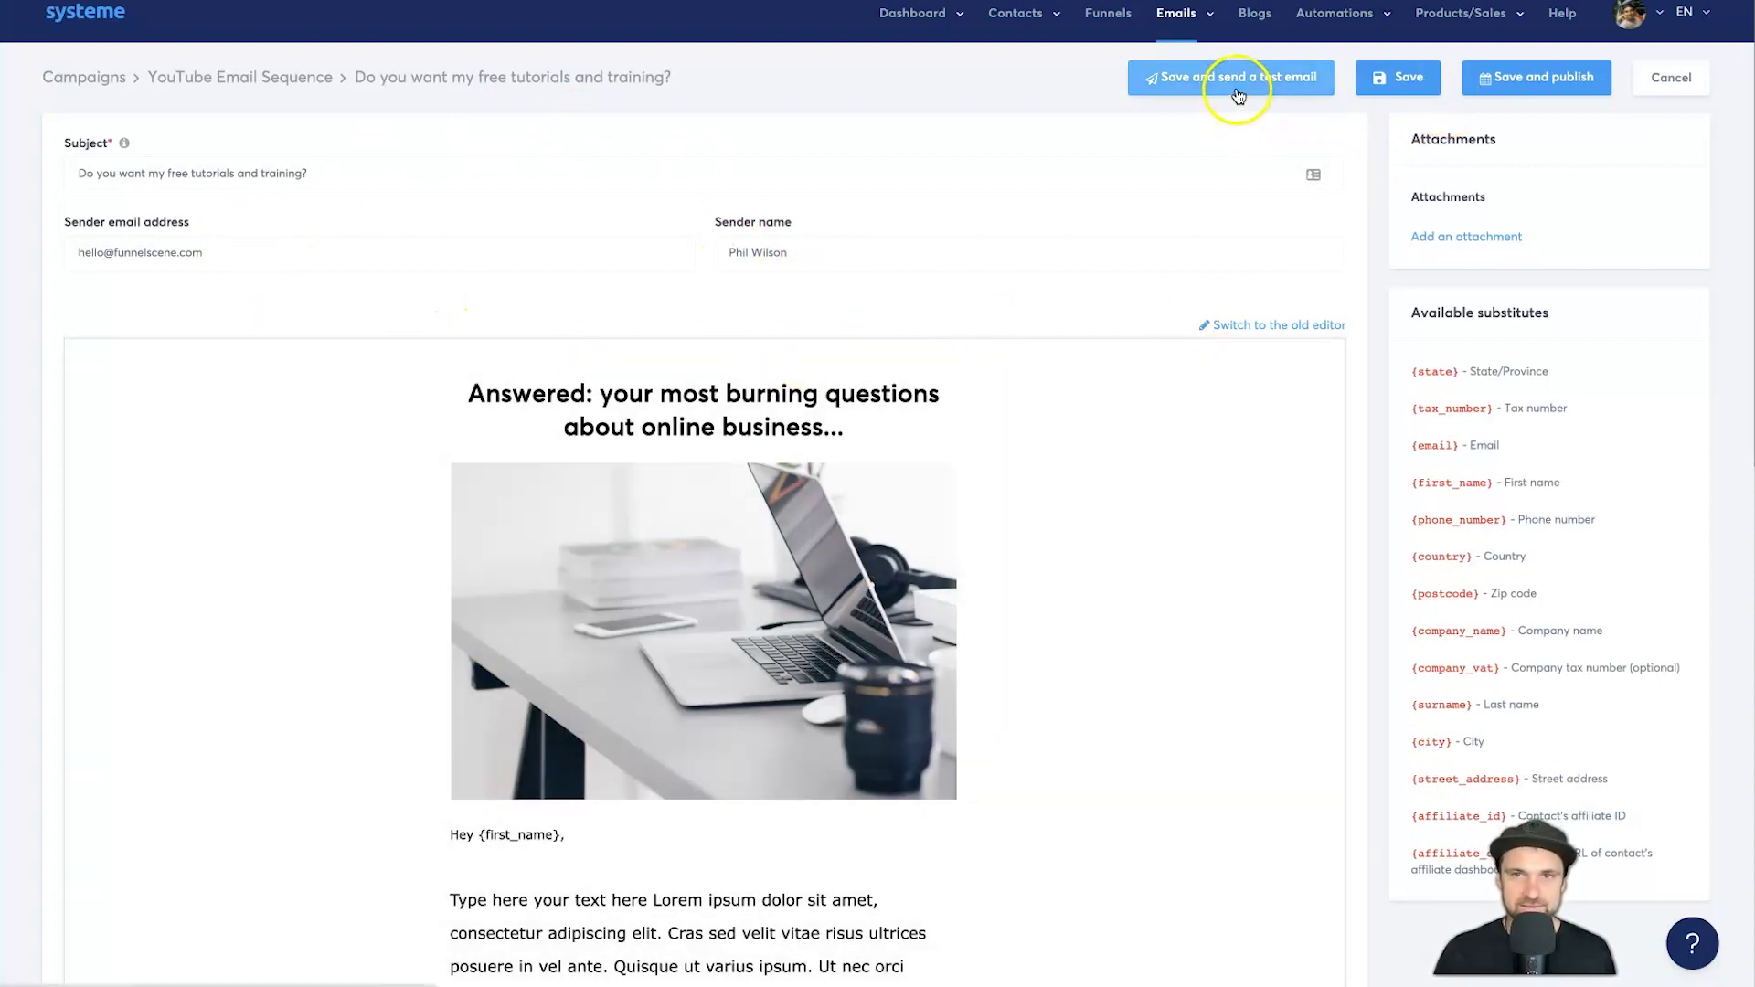
left_click(1492, 86)
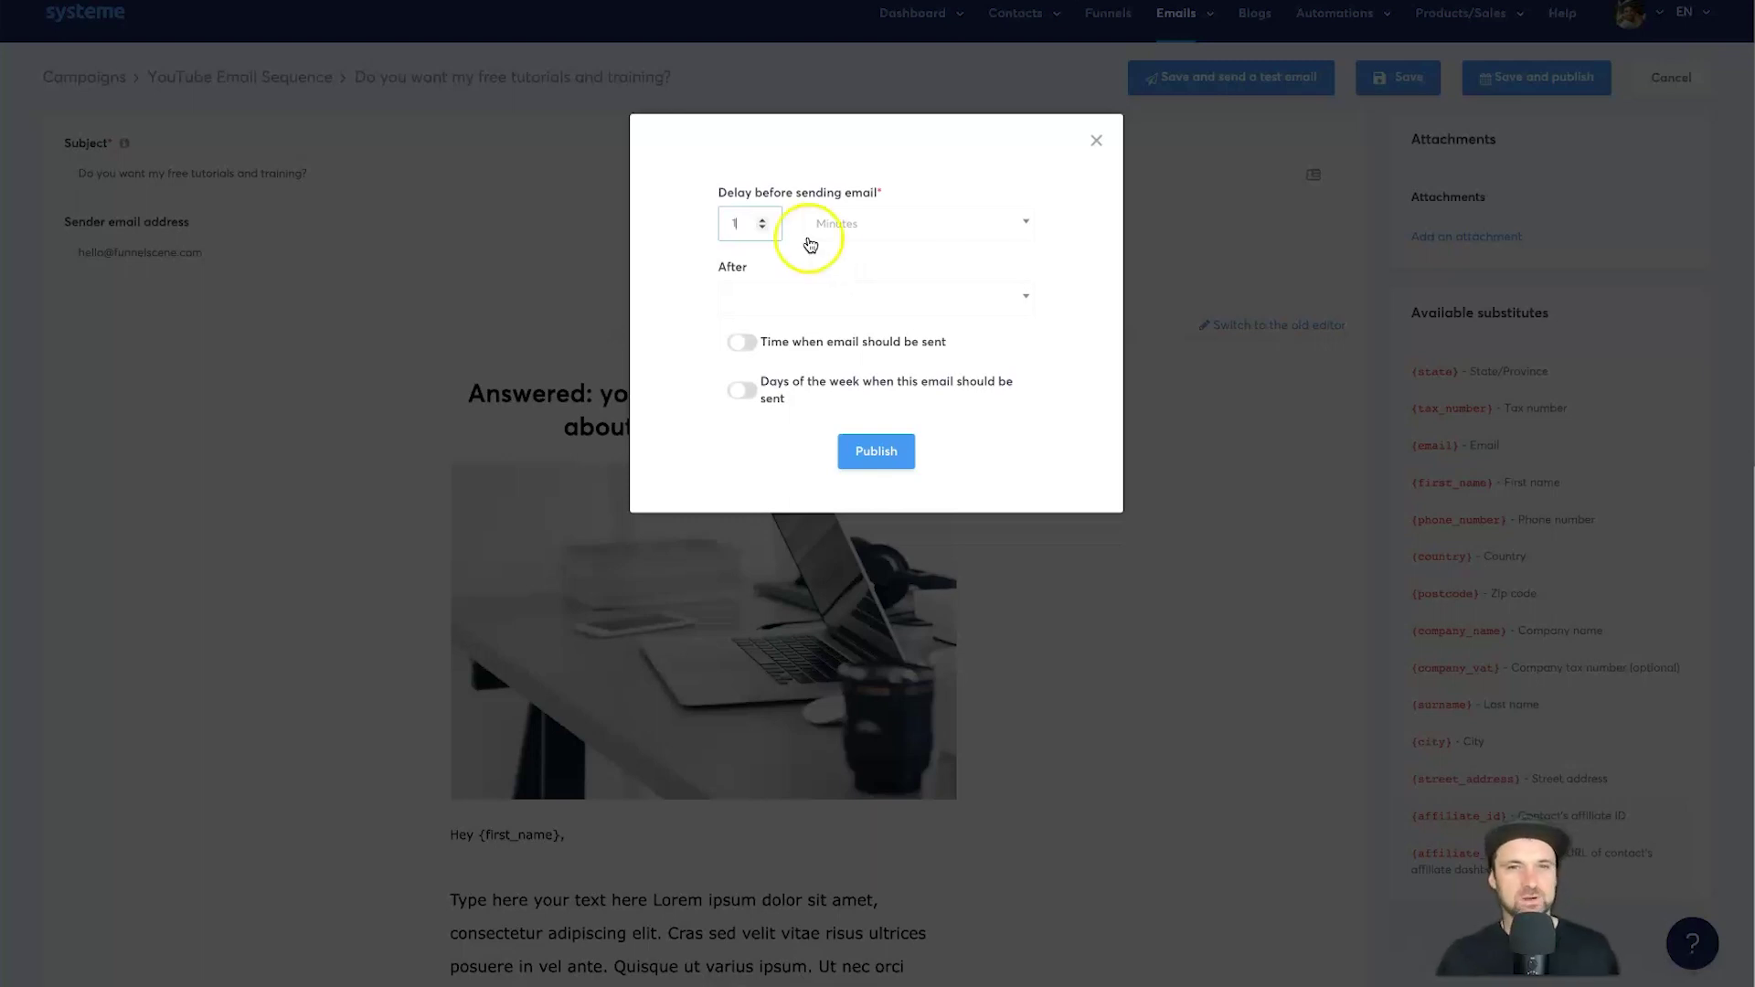
left_click(831, 231)
left_click(862, 312)
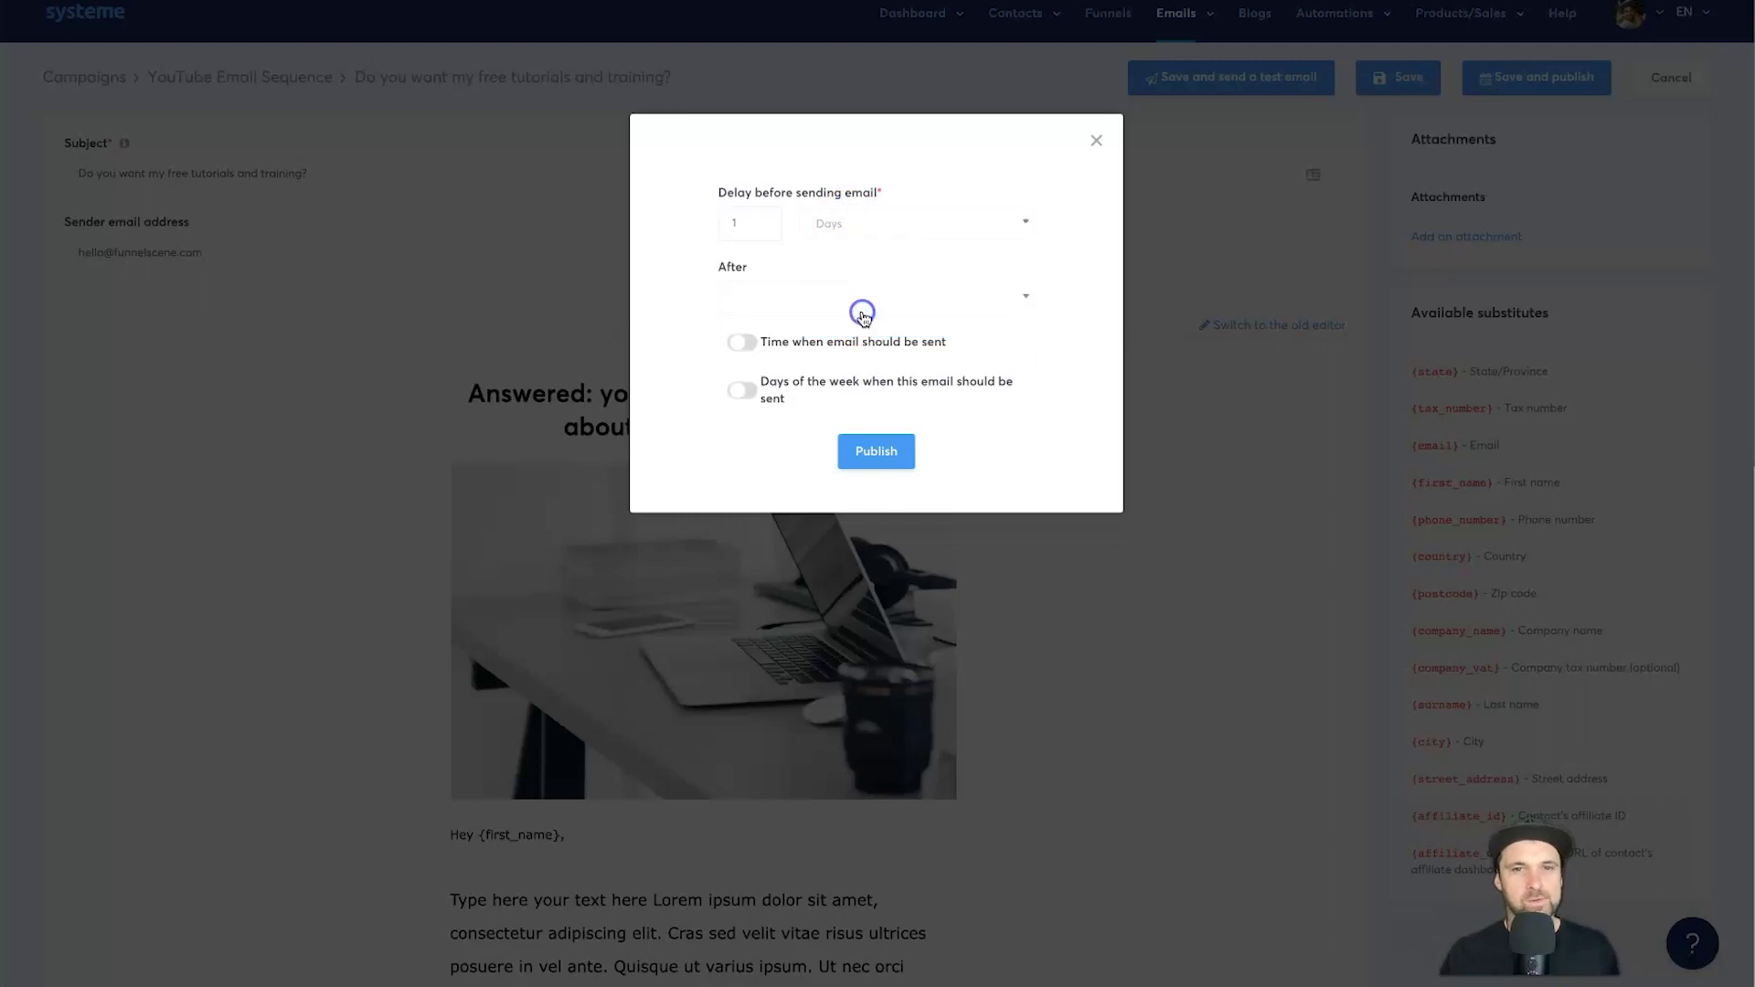
left_click(894, 455)
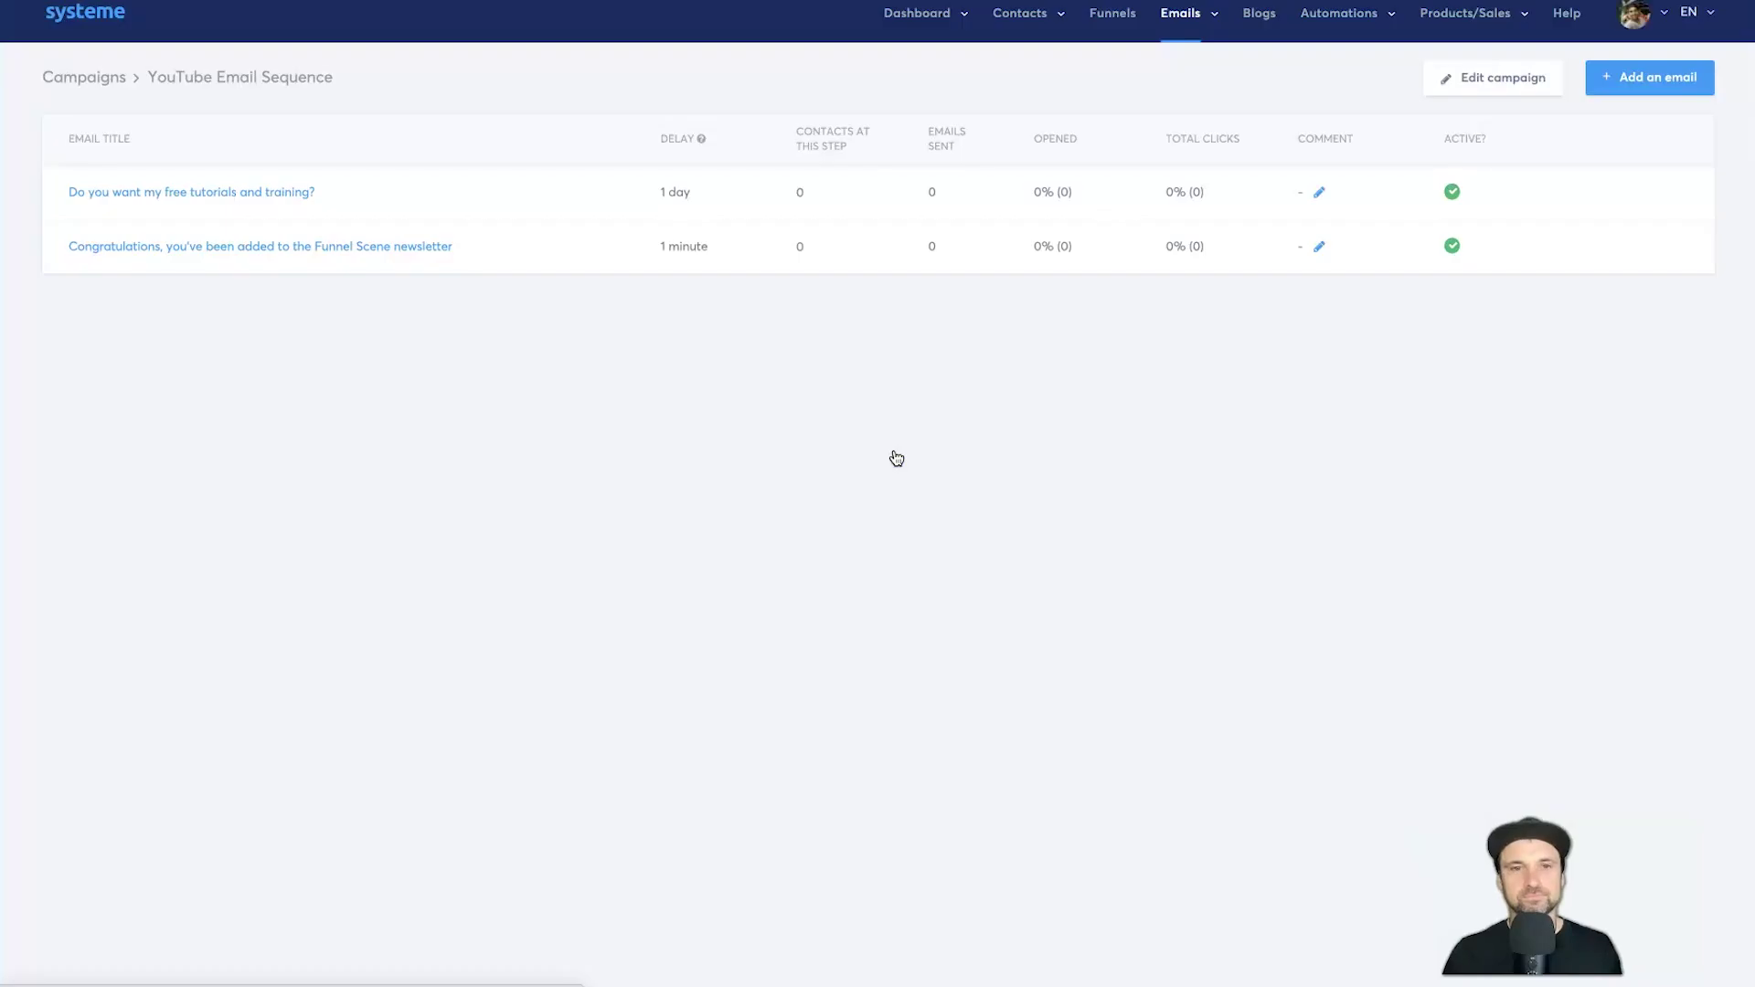
Step: Read the explanation of the Delay column in the campaign's email list and examine the listed emails
left_click_drag(535, 370, 720, 168)
left_click(708, 140)
left_click(702, 142)
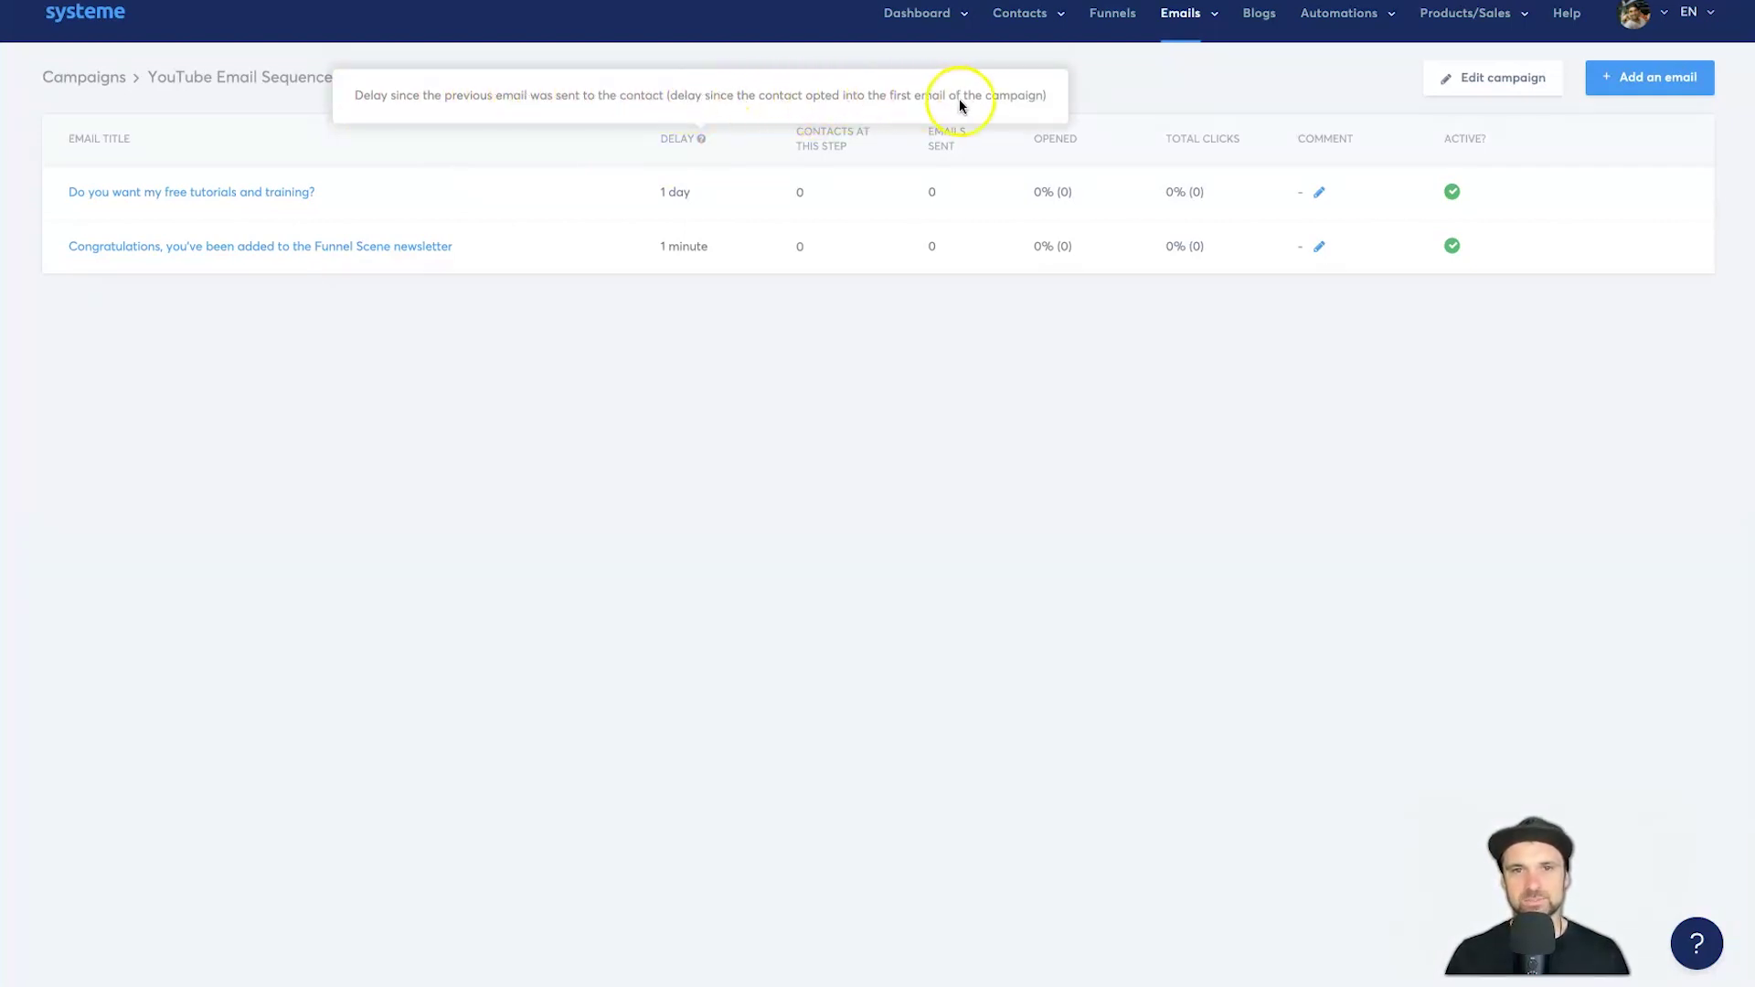
left_click(757, 381)
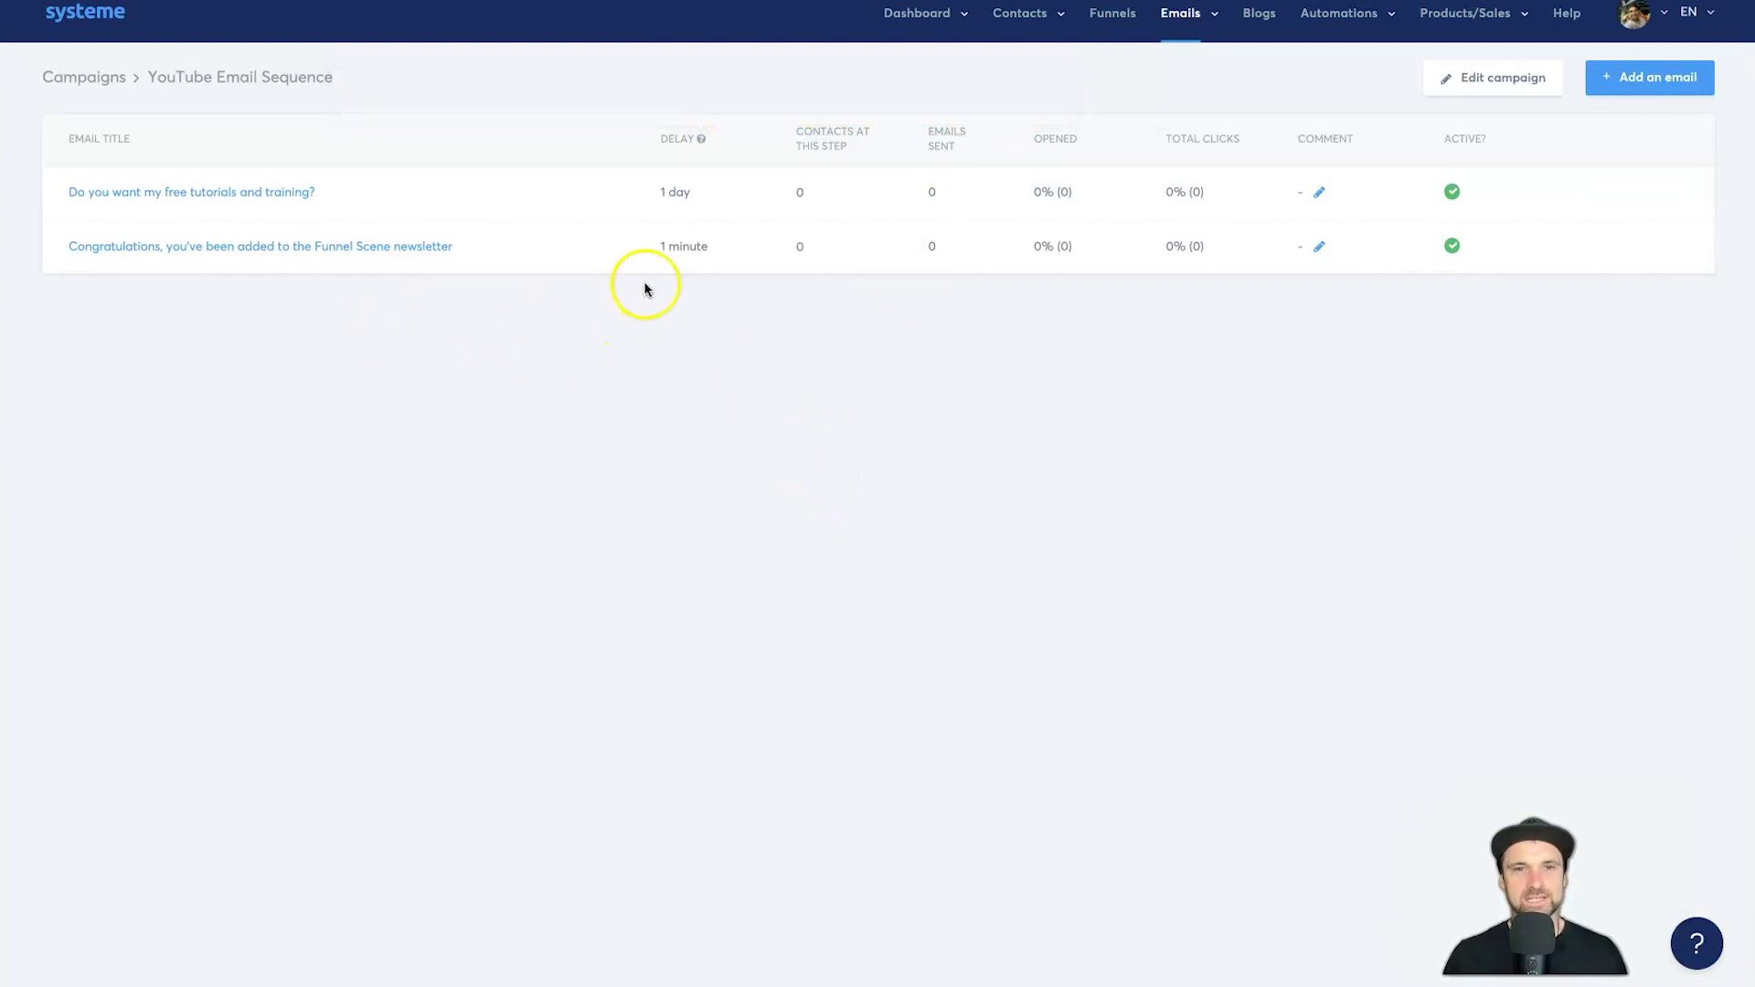
left_click_drag(490, 249, 138, 243)
left_click(458, 329)
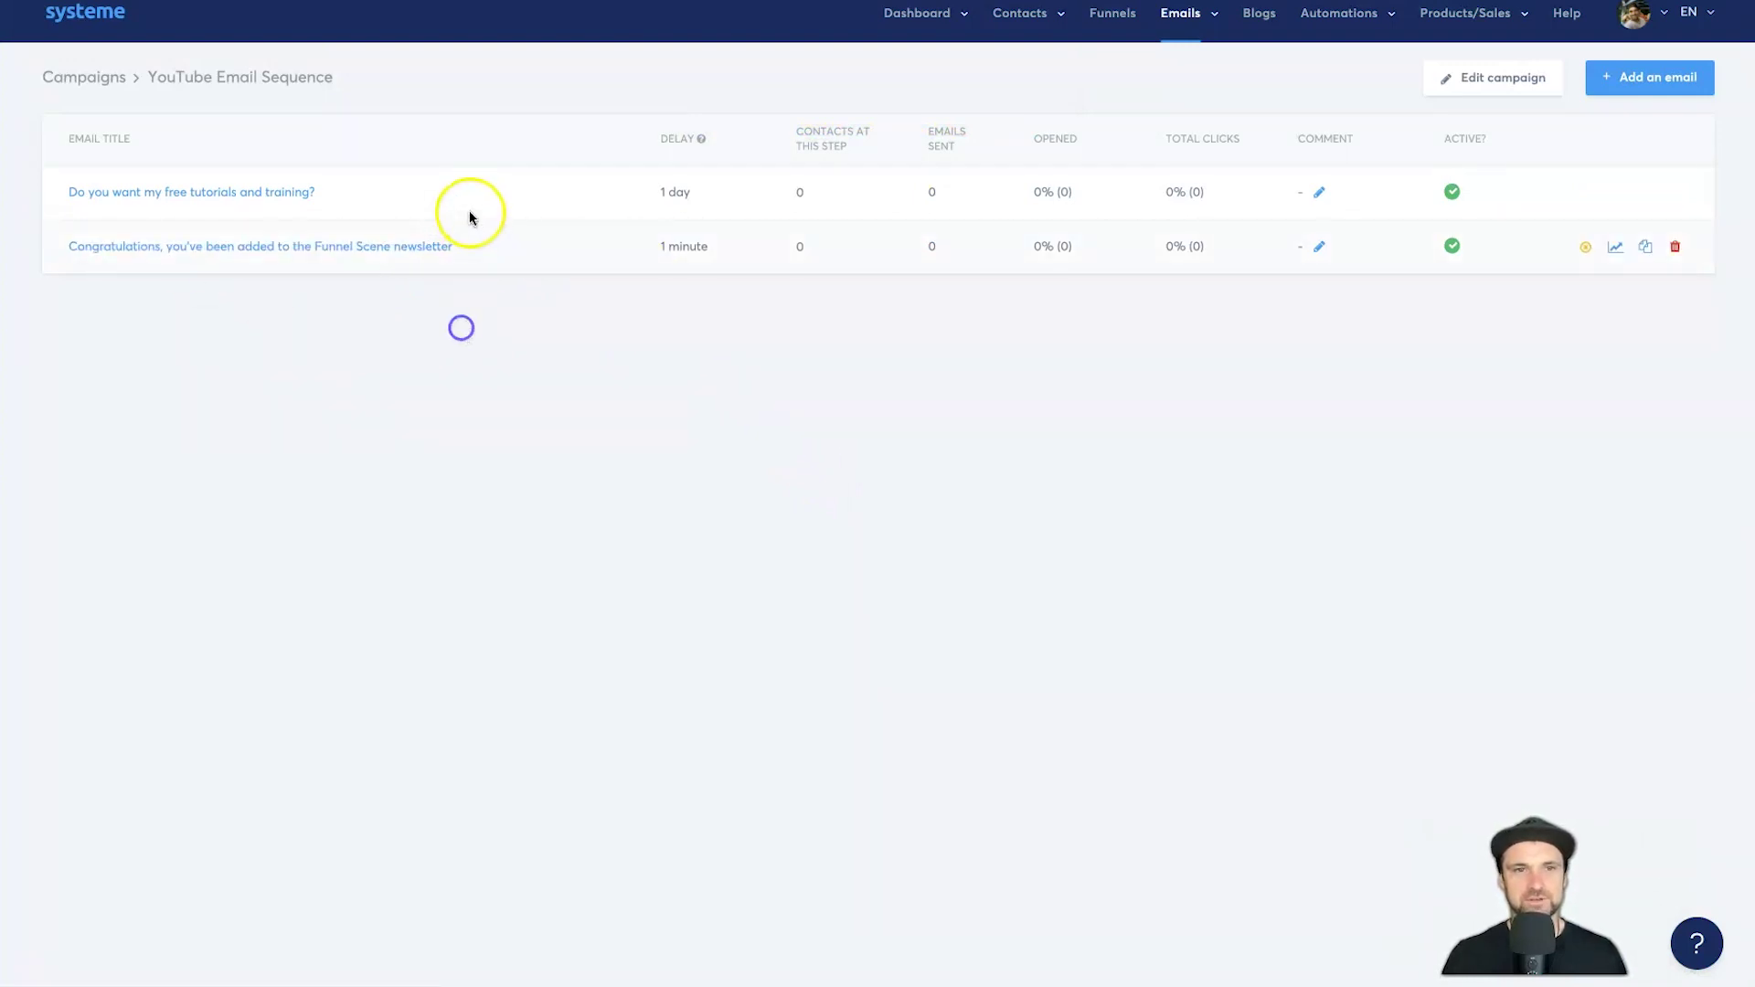
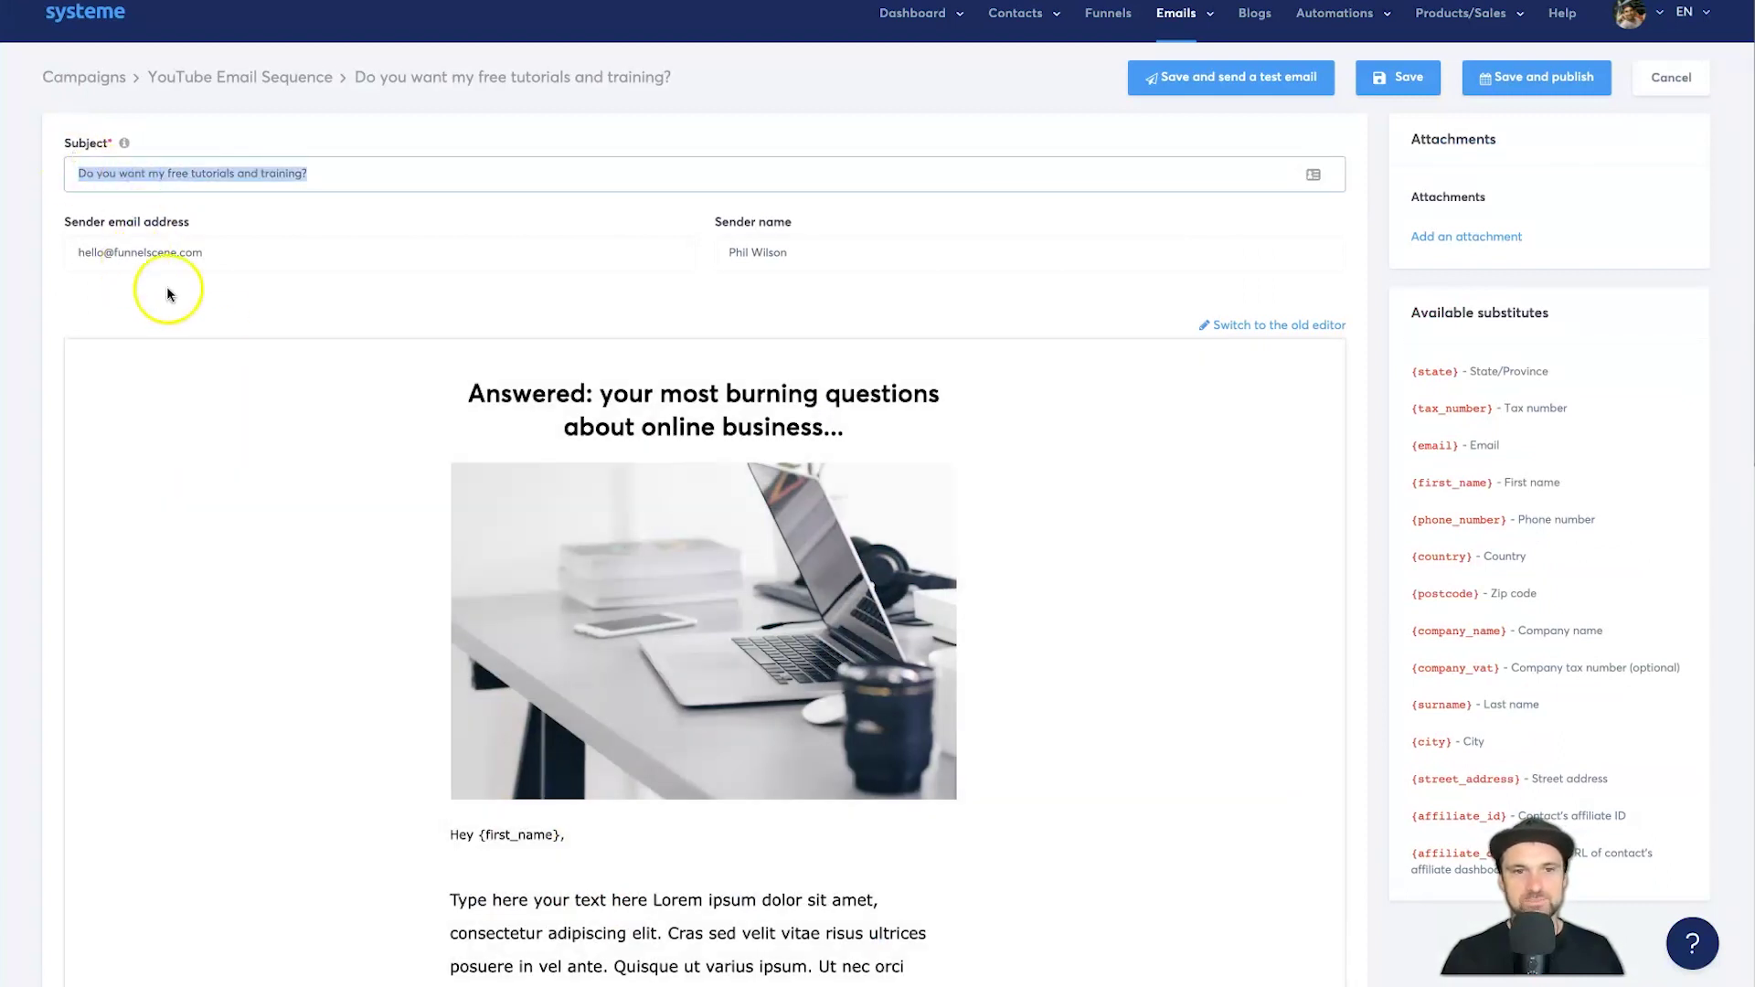
Step: Review the email's content, open it in the visual editor and return to the email's settings page
scroll(1176, 913, "down", 5)
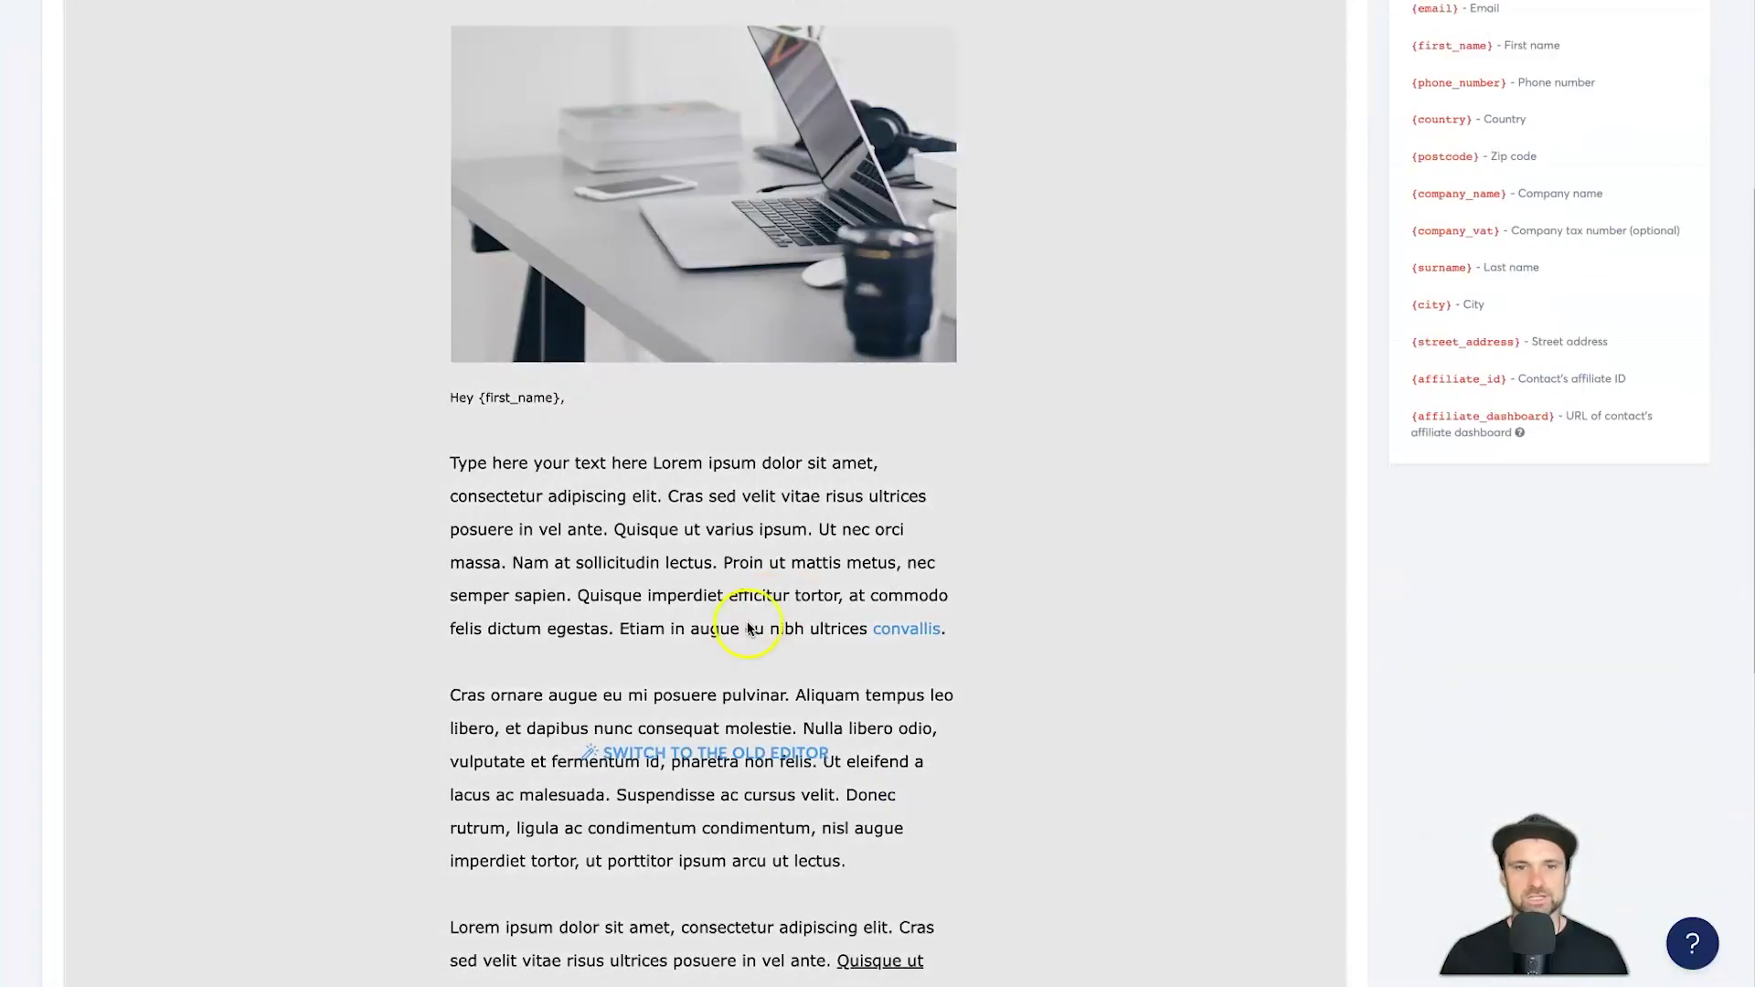
scroll(712, 806, "up", 1)
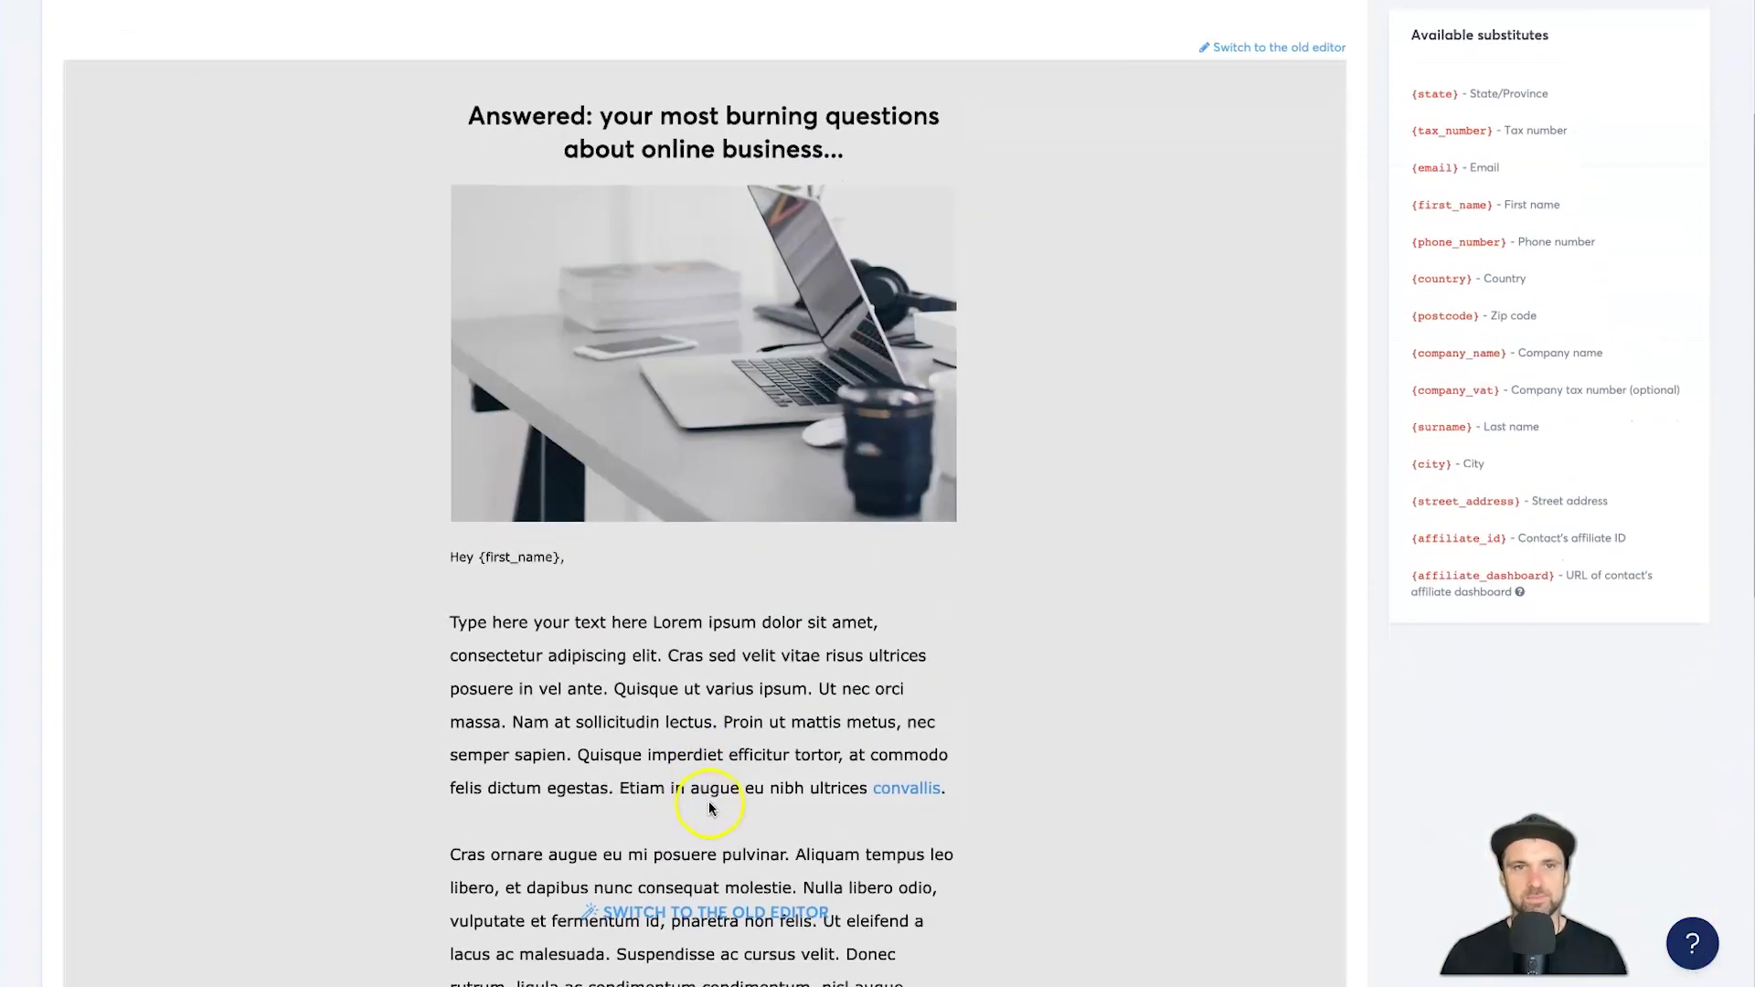
scroll(695, 795, "down", 2)
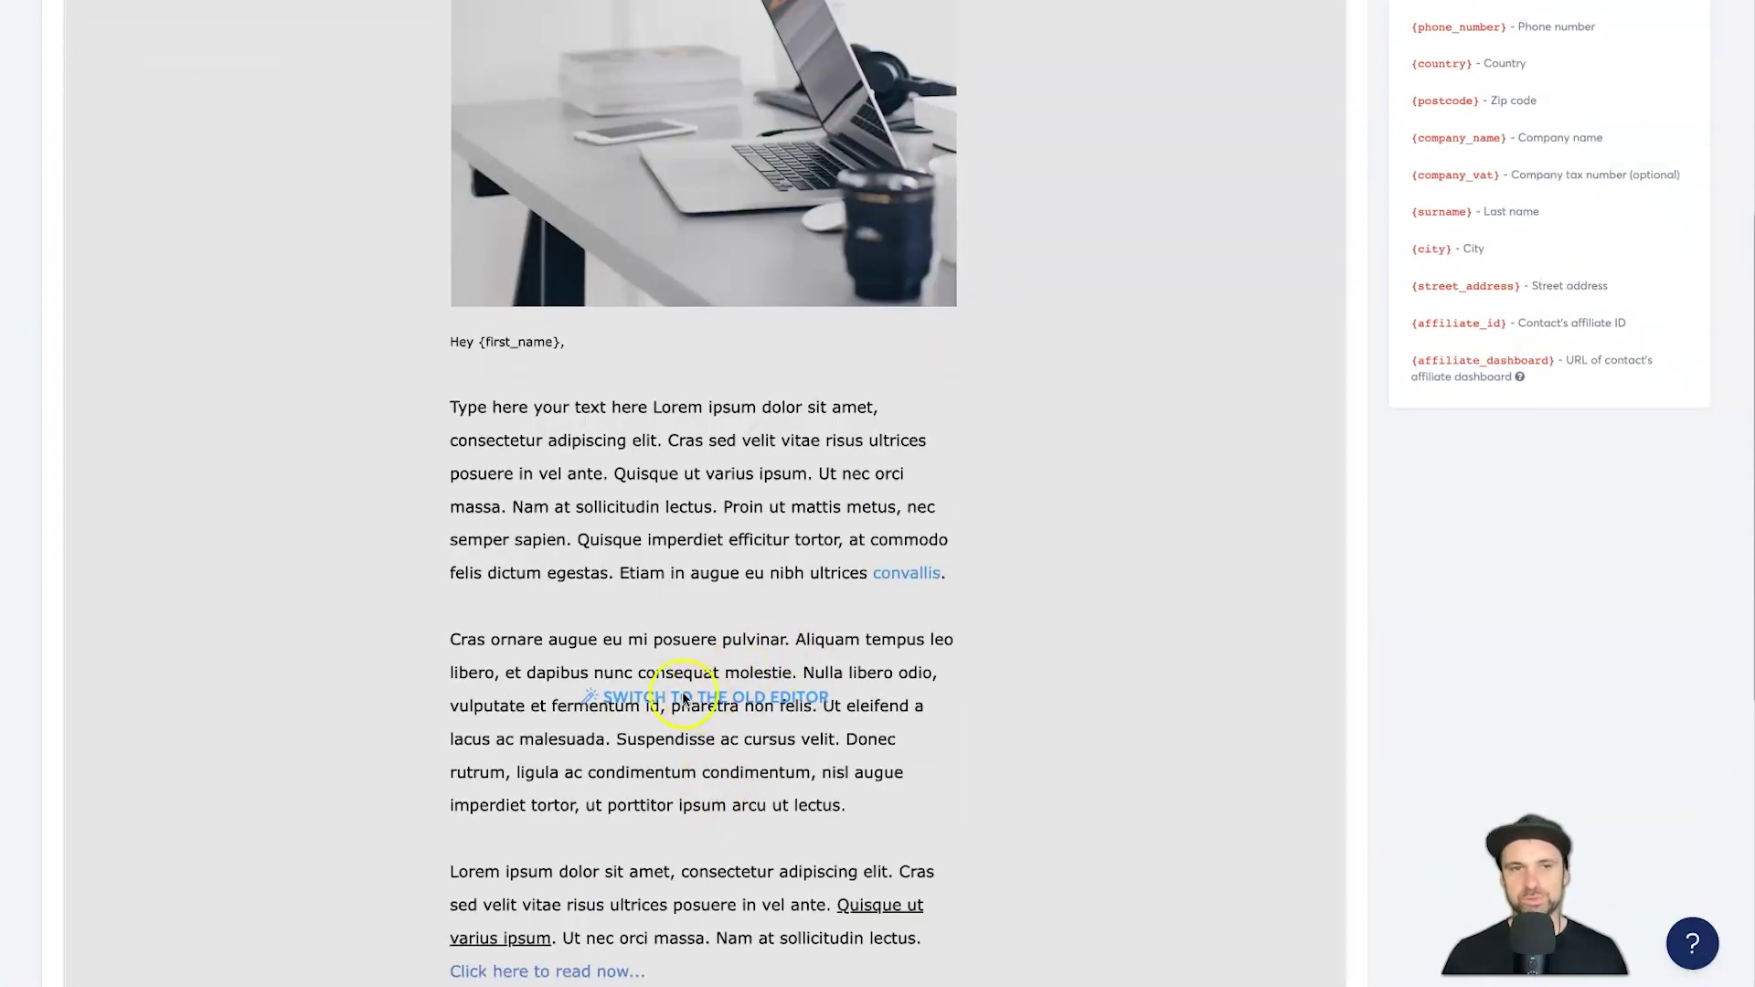
left_click(648, 700)
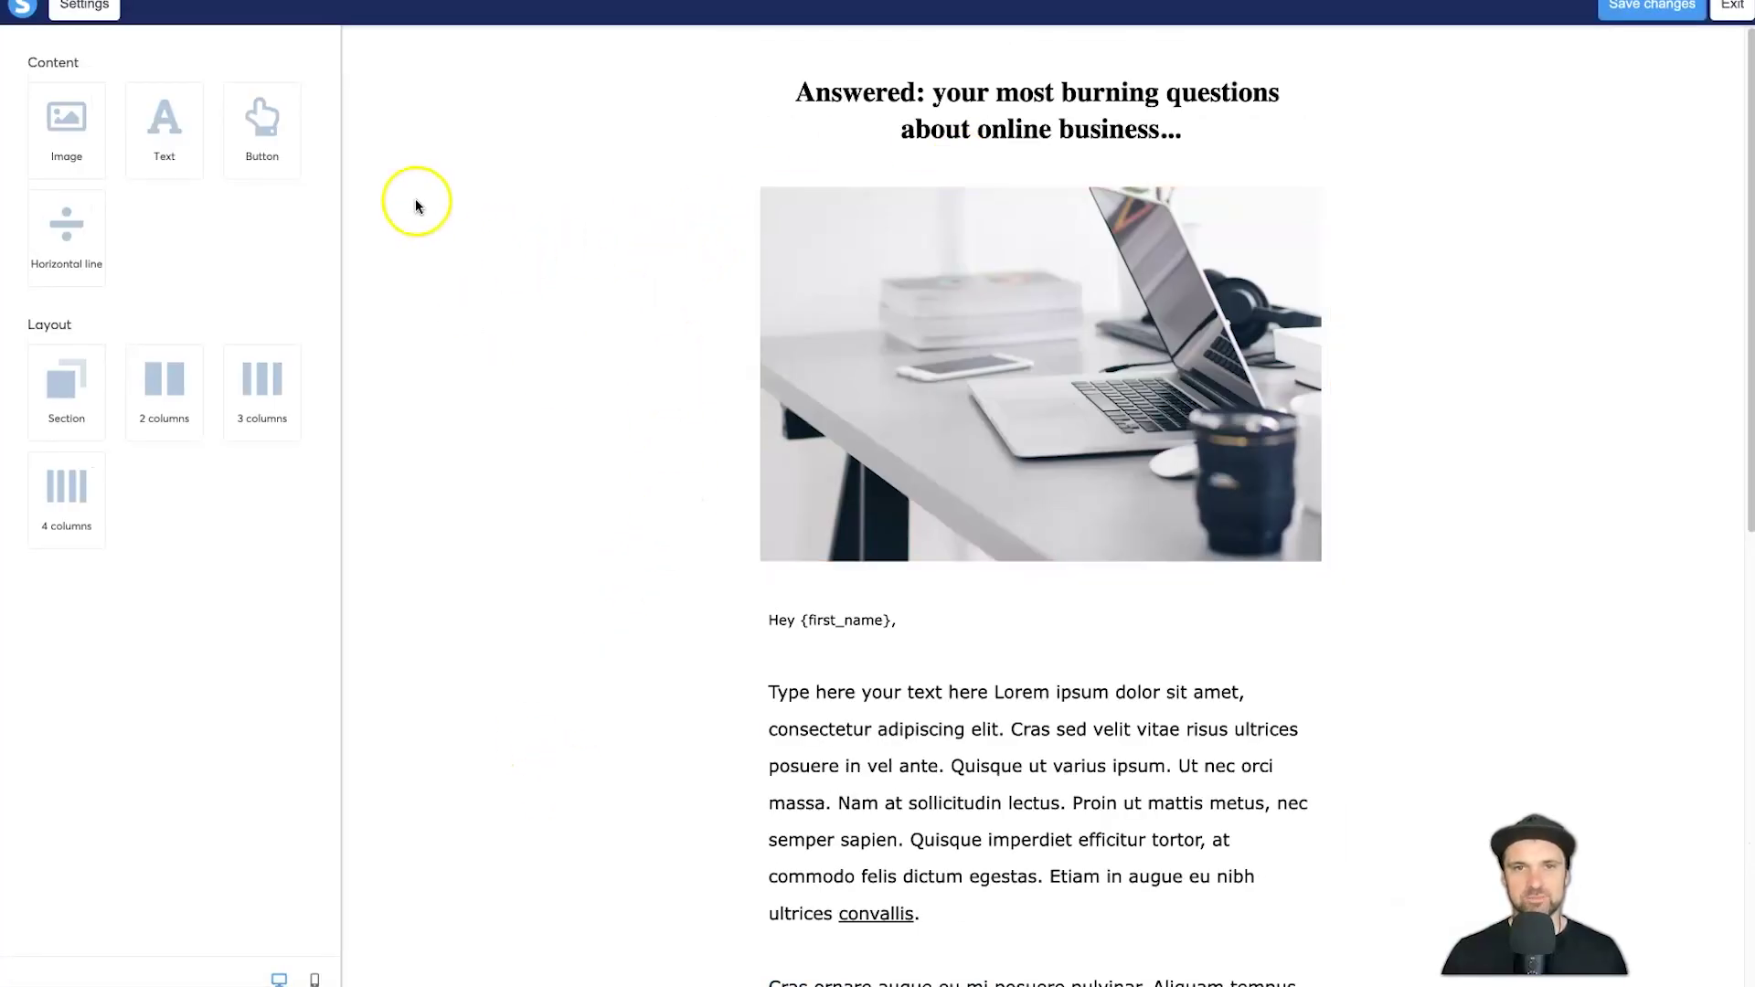
right_click(441, 183)
left_click(466, 195)
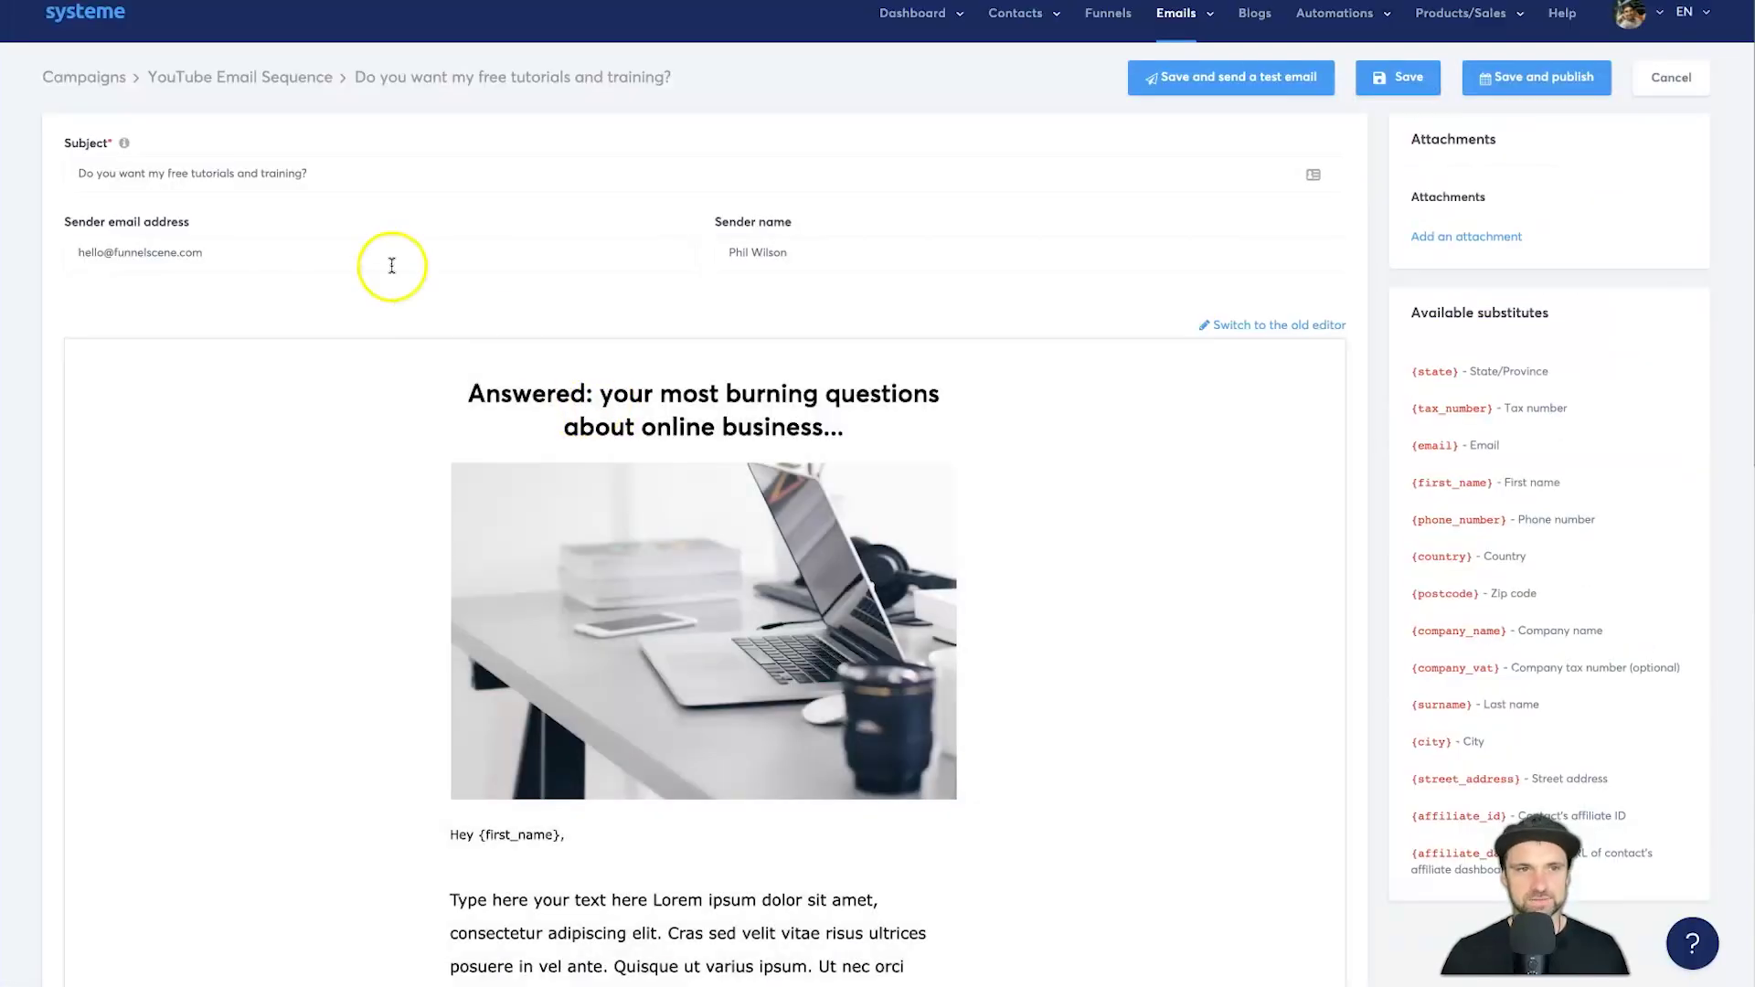
Step: Replace the email's subject with "Here is my latest gift to you, my free ebook!"
left_click(381, 175)
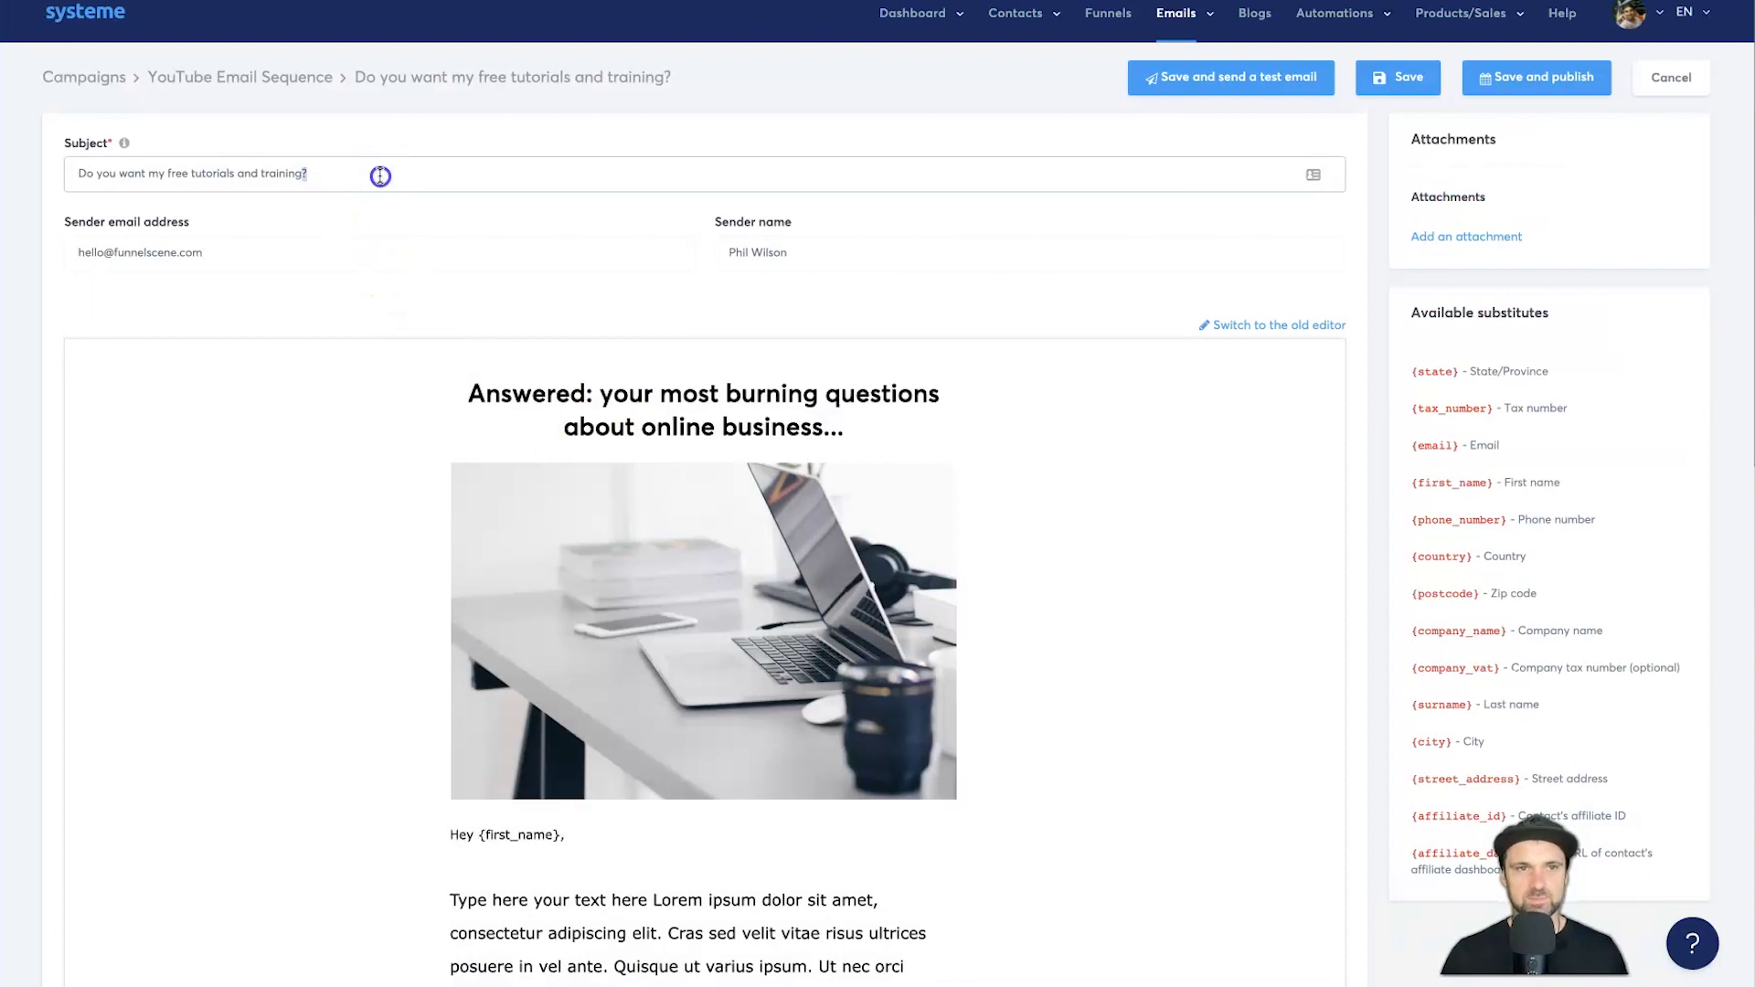
key("ctrl+a")
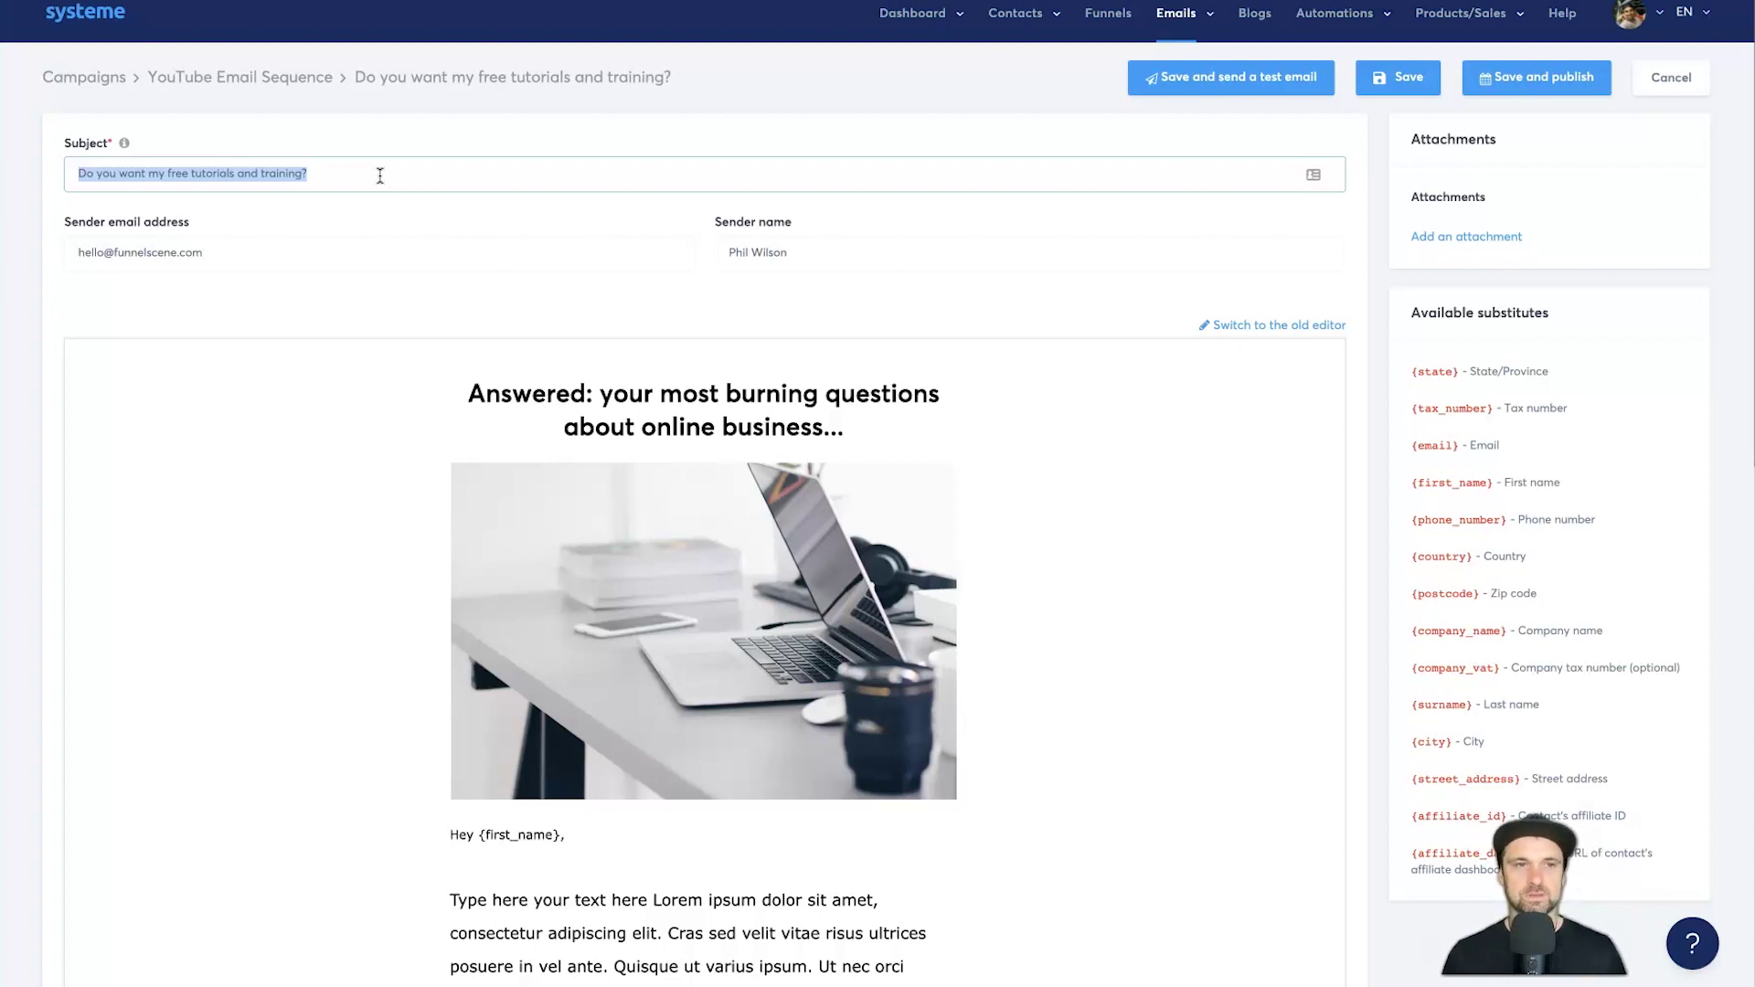
type("Her")
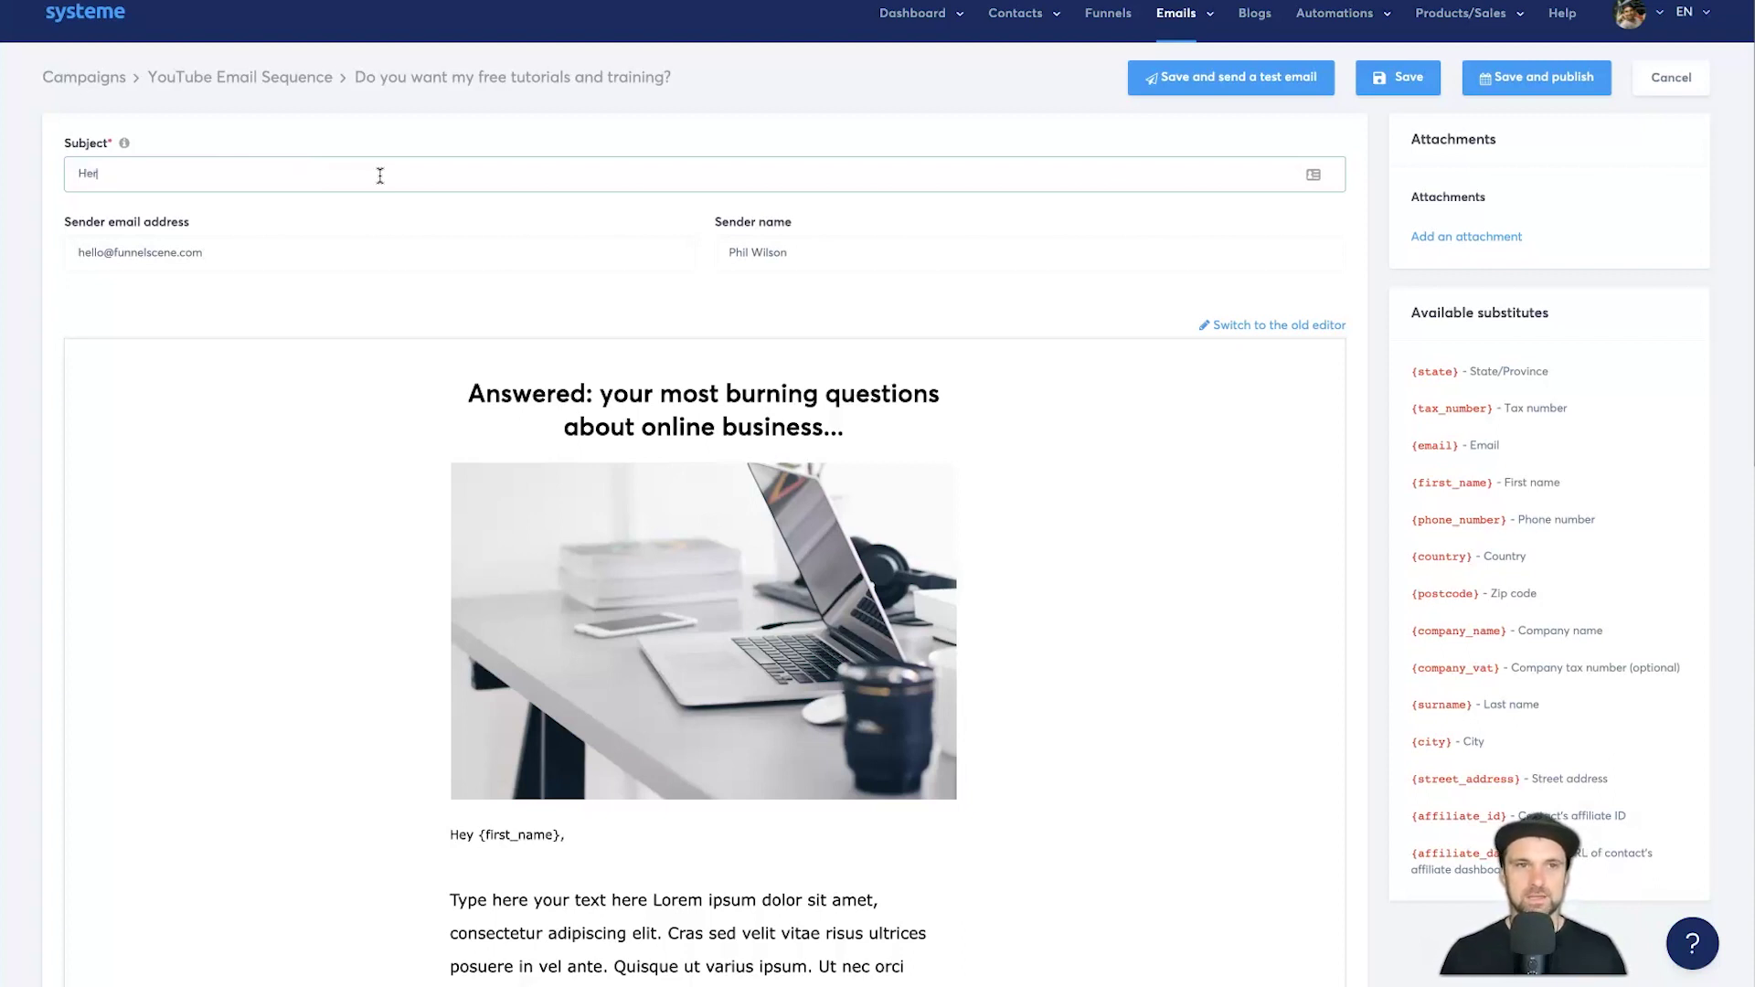
type("e is my lates")
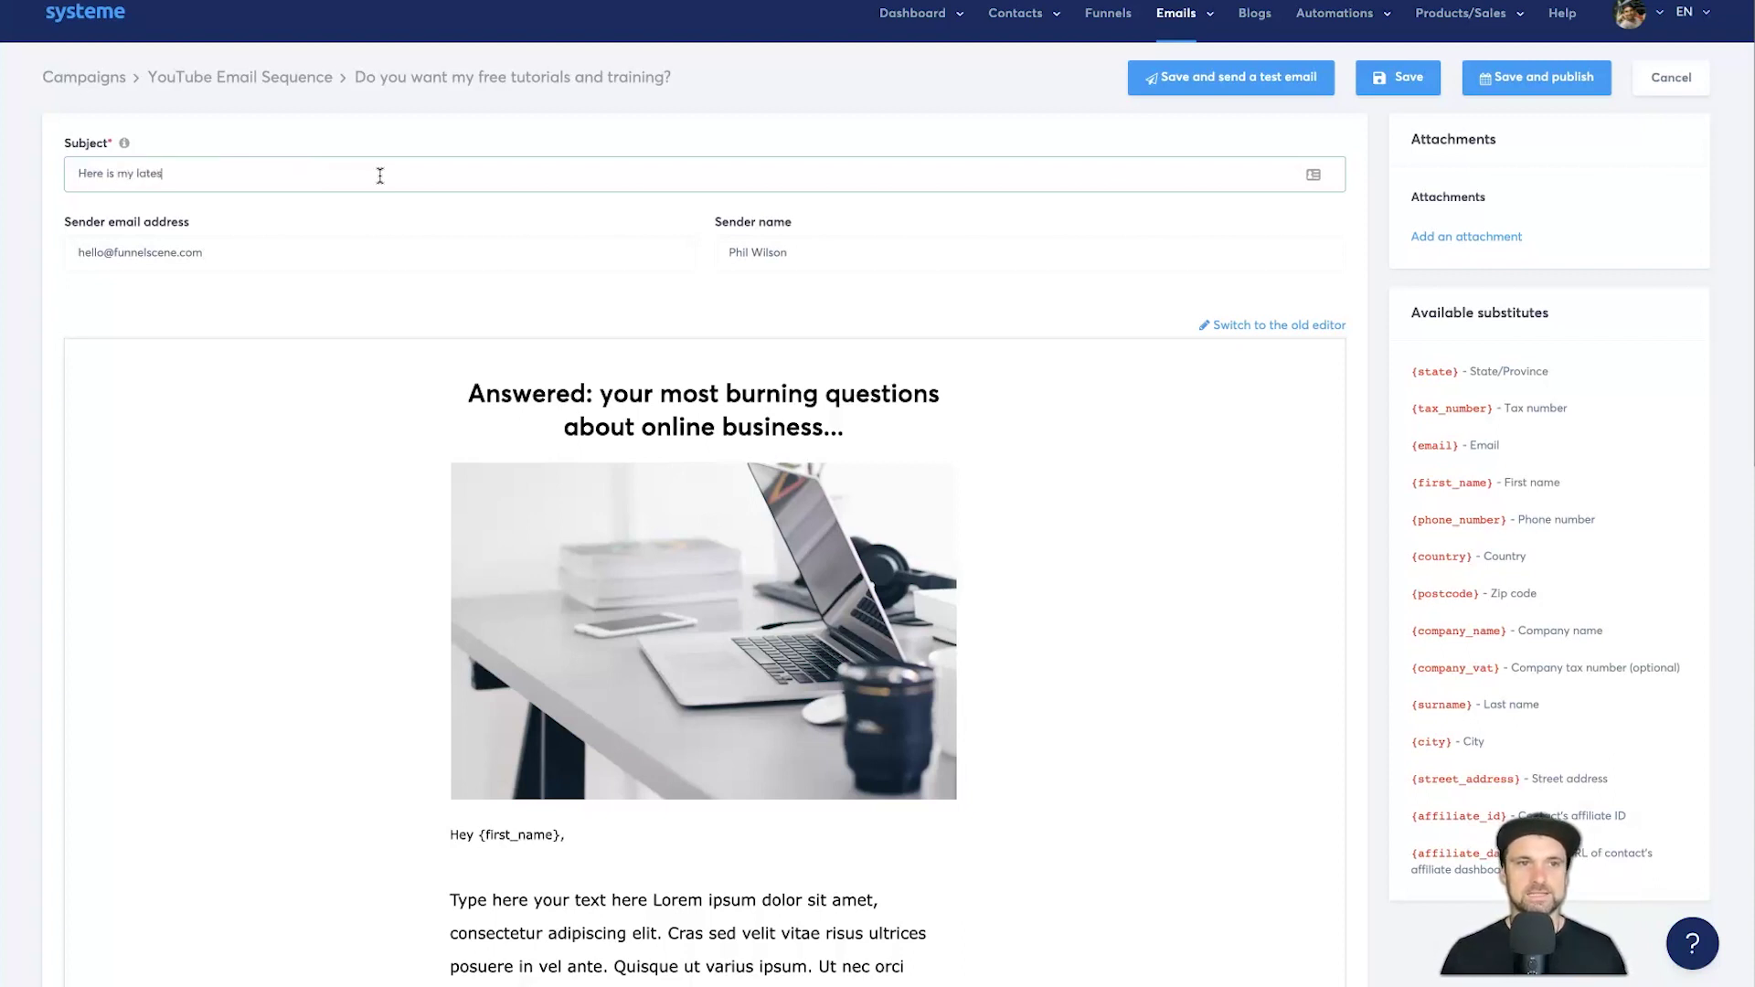
type("t gift to you, my free ebook!")
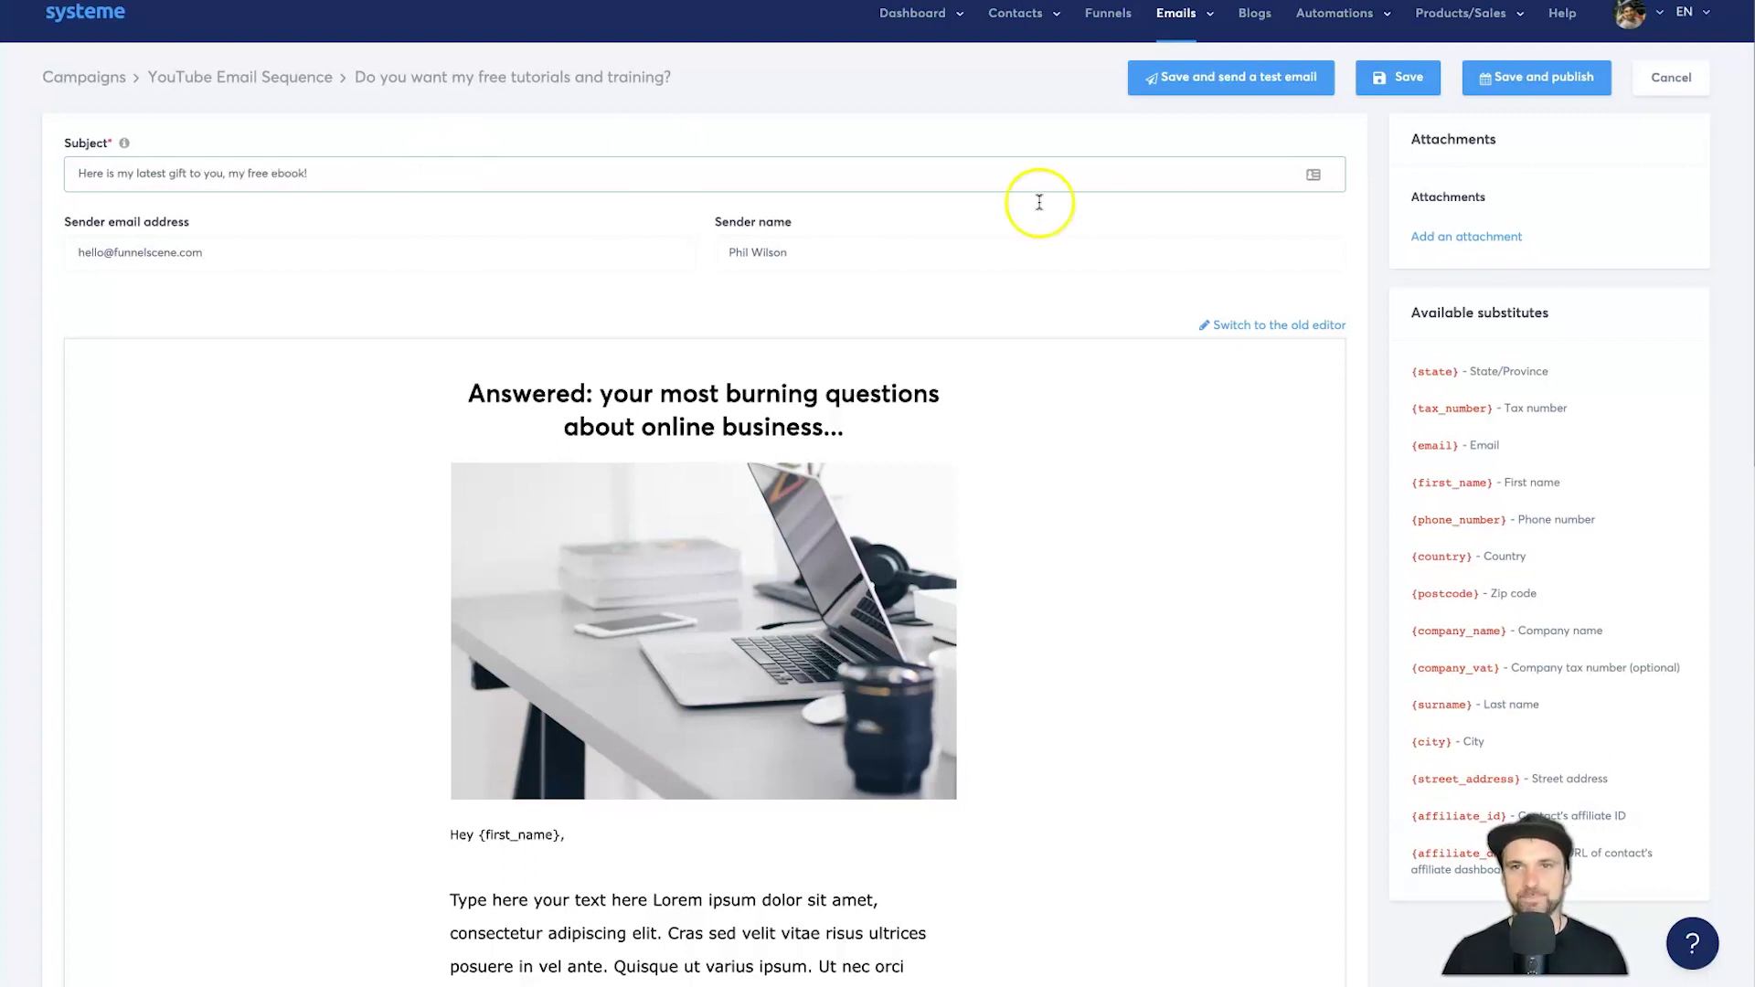
Step: Save and publish the free ebook email with a sending delay of 1 day
left_click(1494, 87)
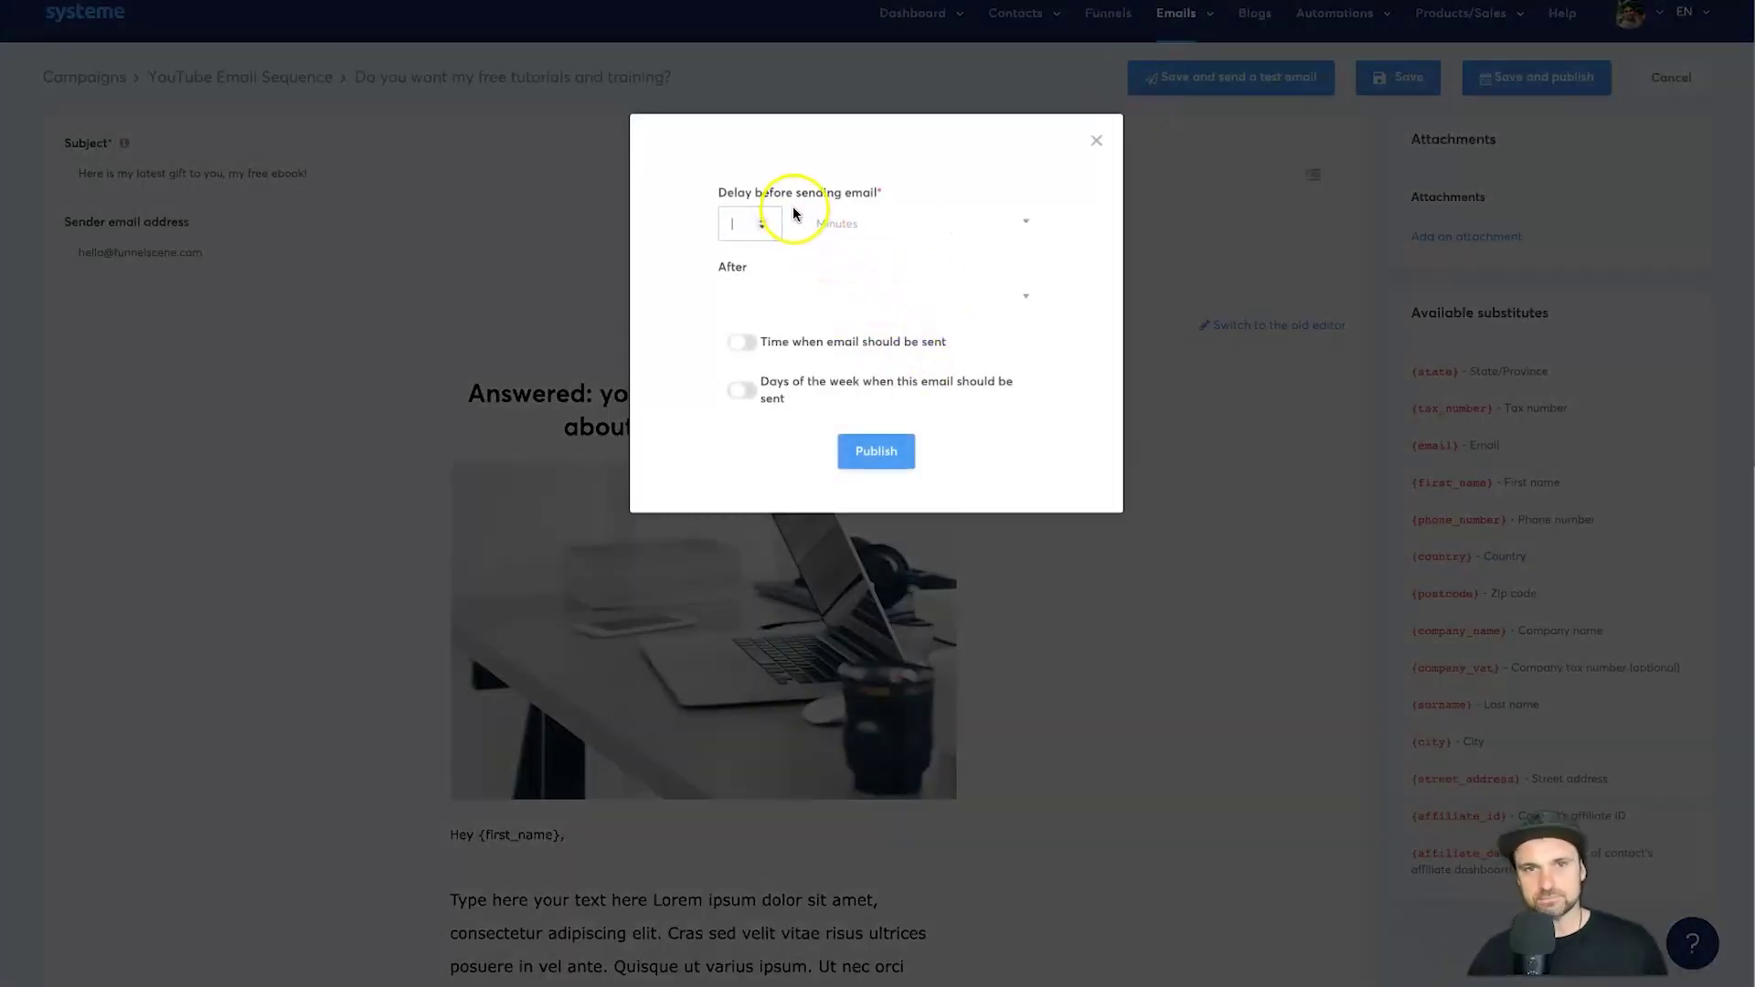
left_click(868, 225)
key("ctrl+Up")
key("ctrl+Up")
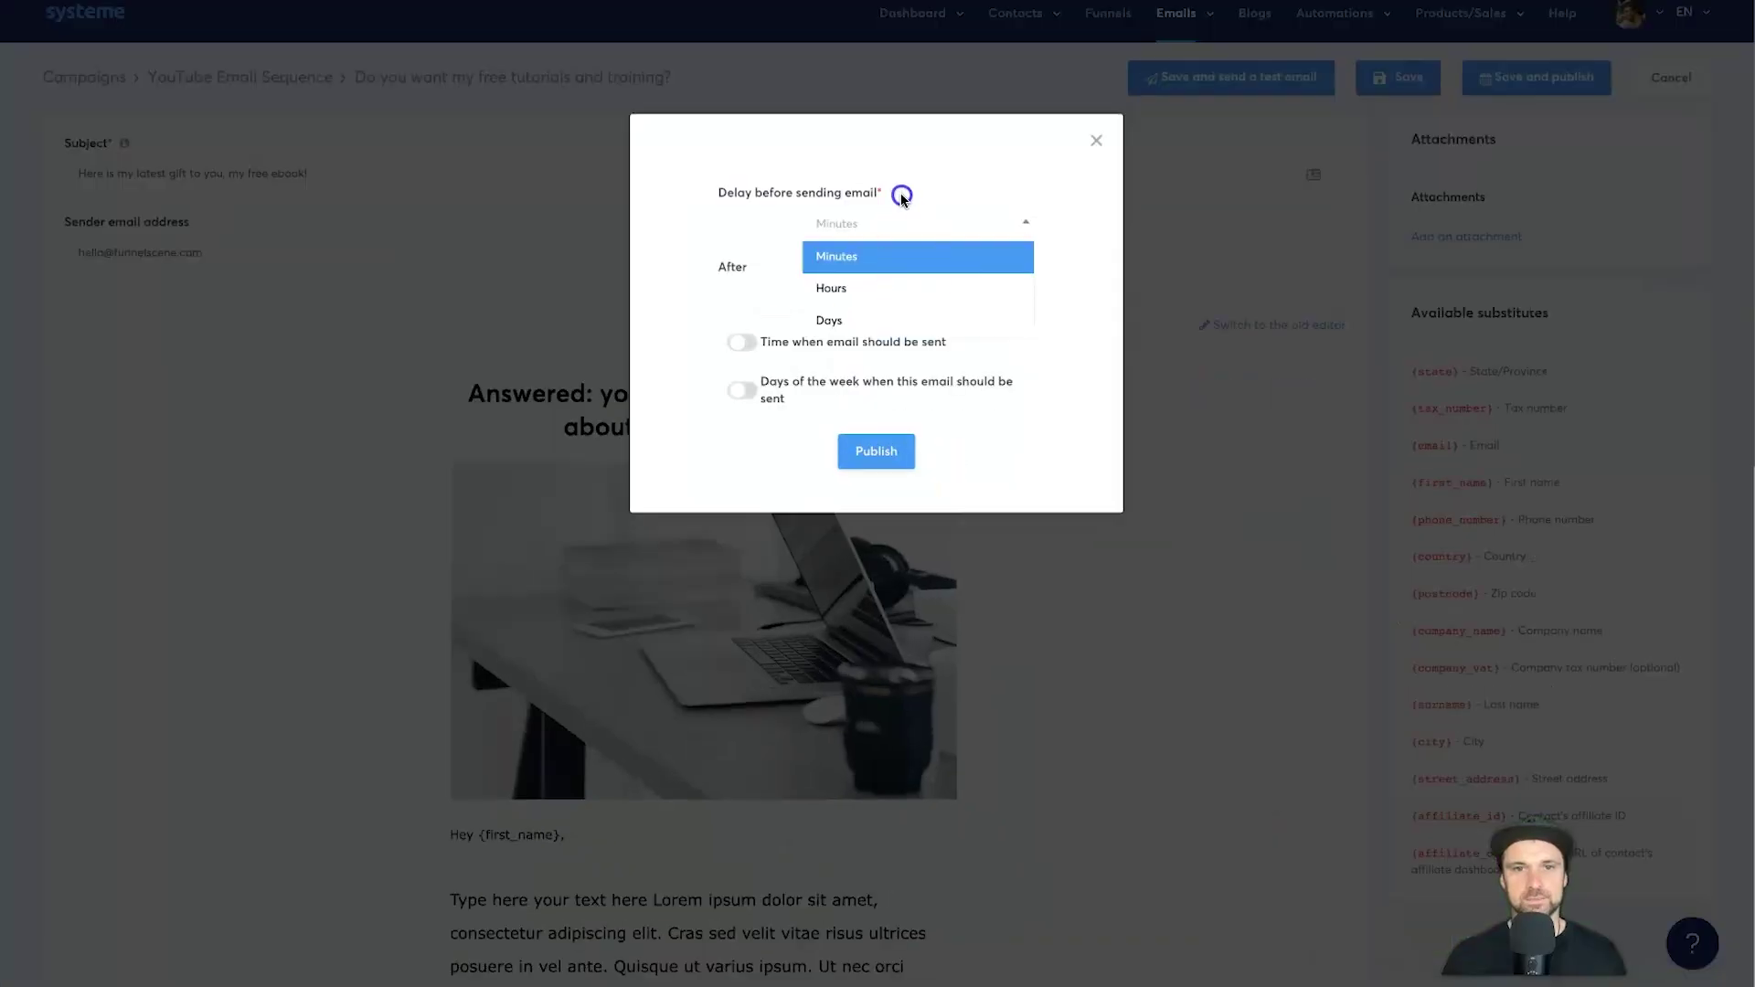
left_click(831, 317)
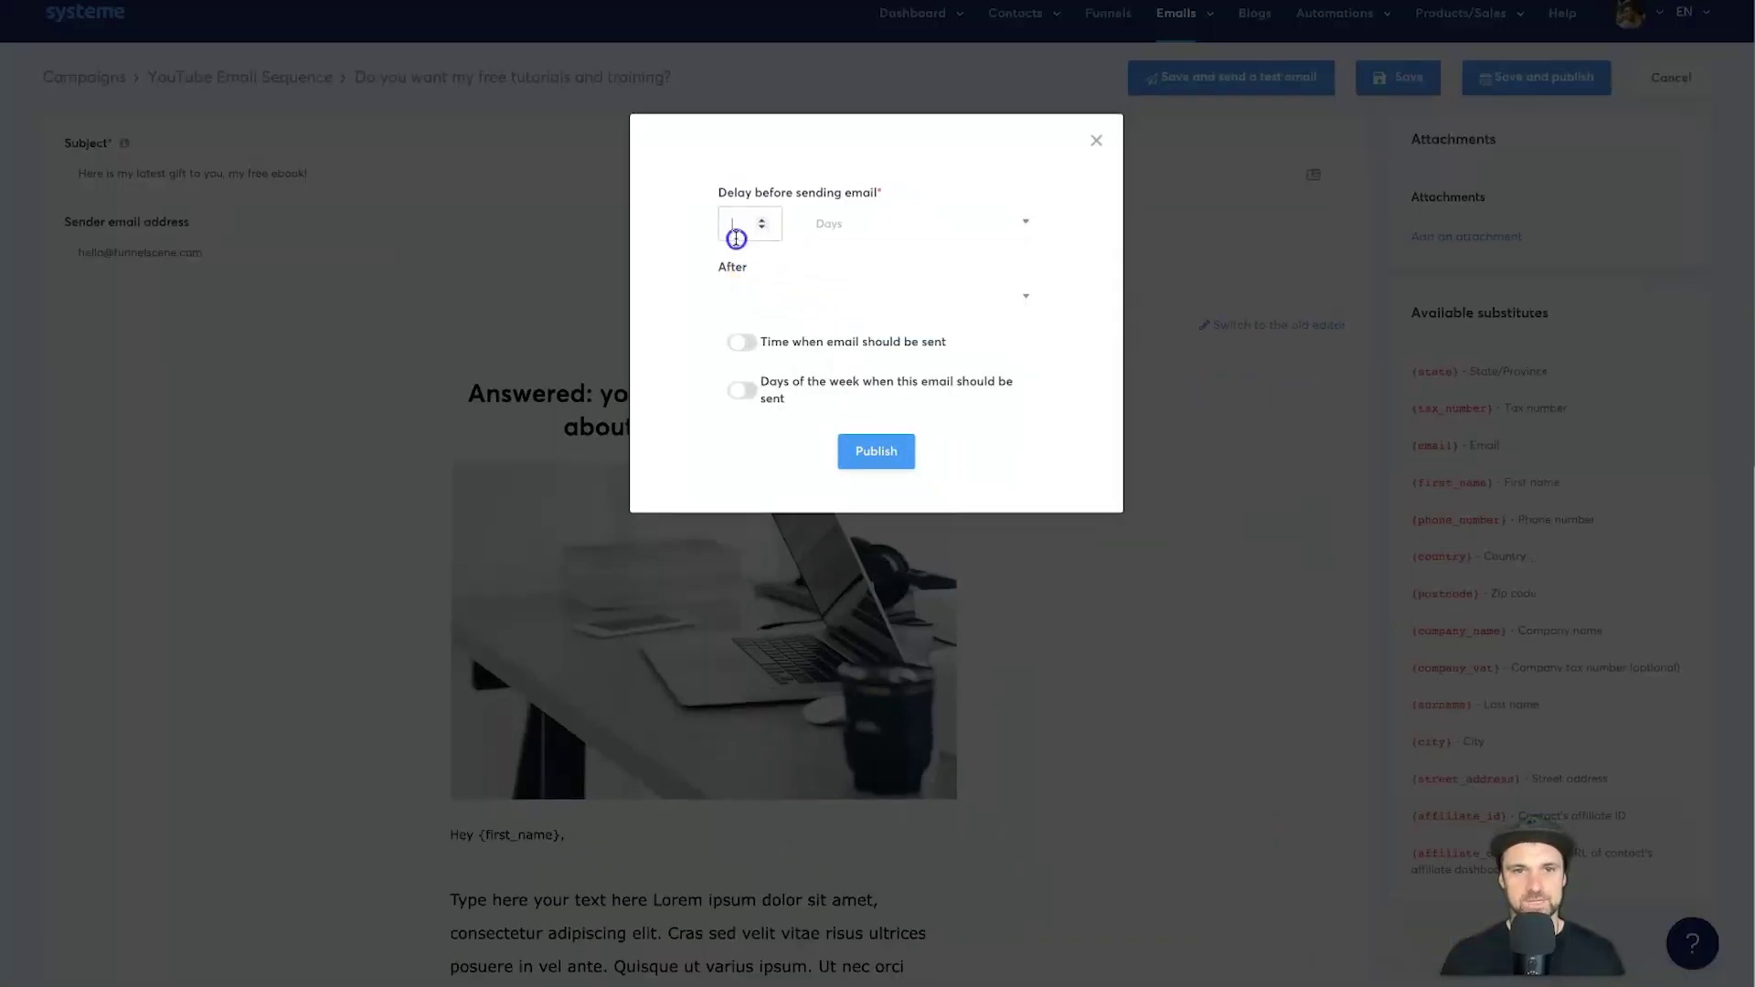
left_click(736, 236)
left_click(876, 452)
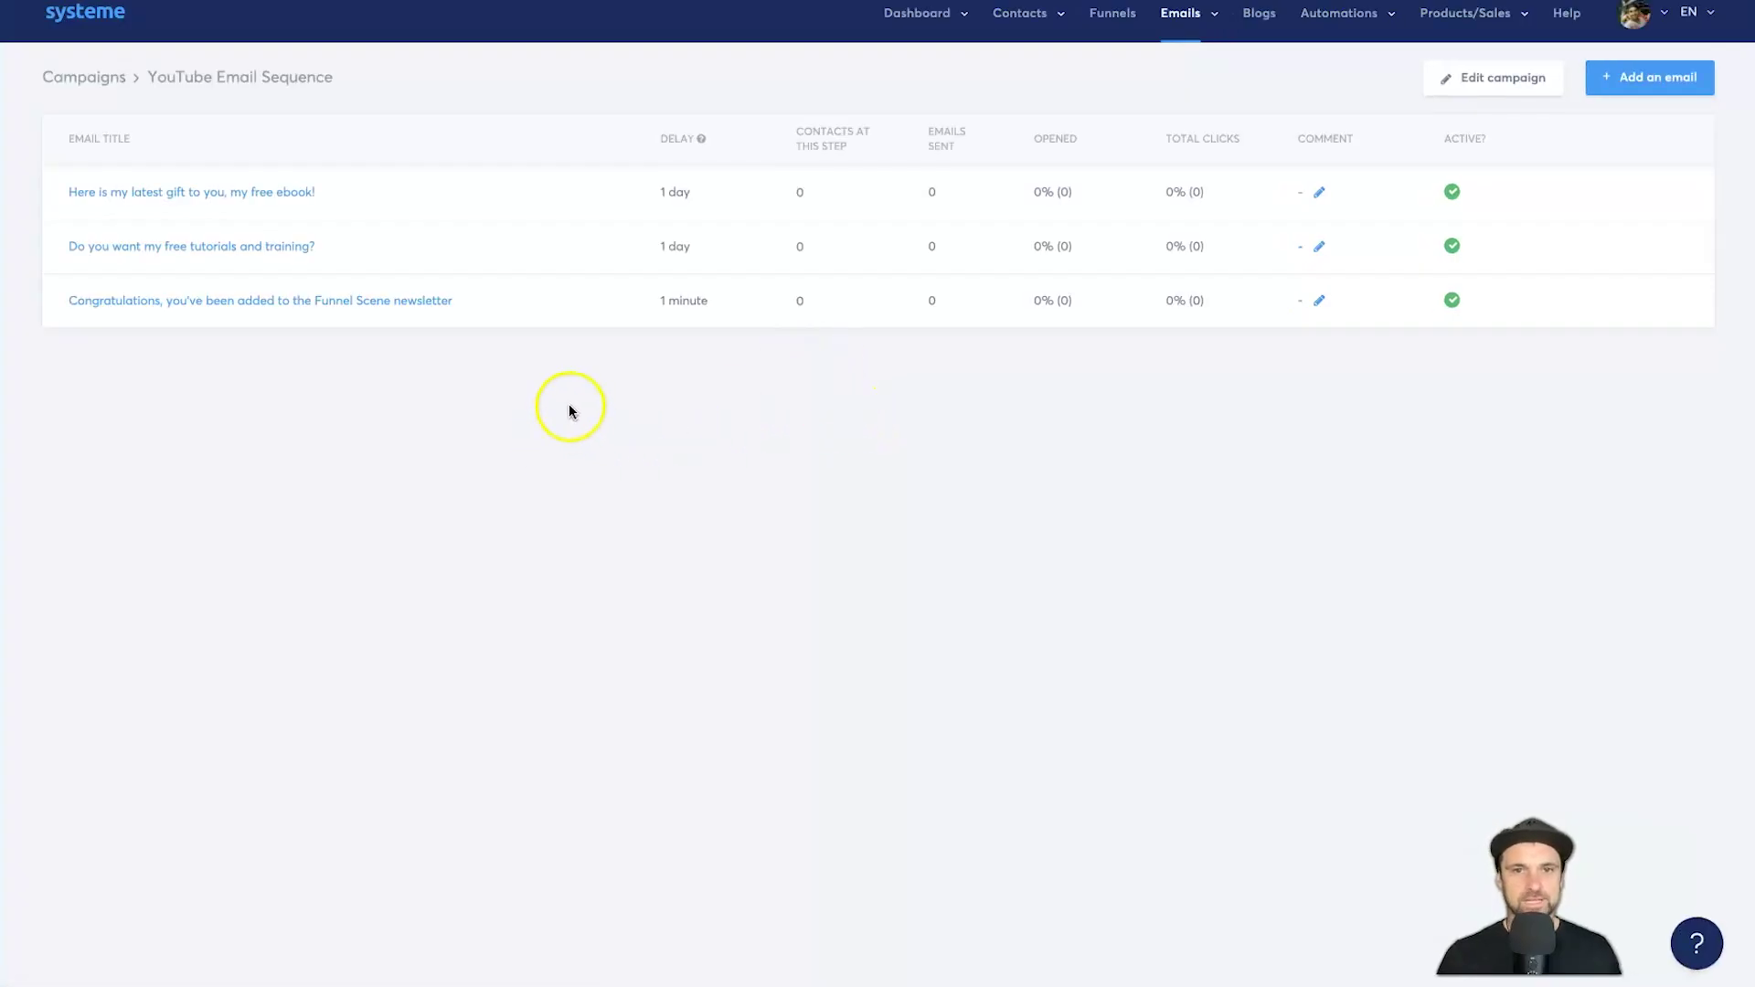
Step: Review the titles and sending delays of the three emails in the campaign's email list, from the newsletter welcome to the free ebook
left_click_drag(408, 298, 118, 314)
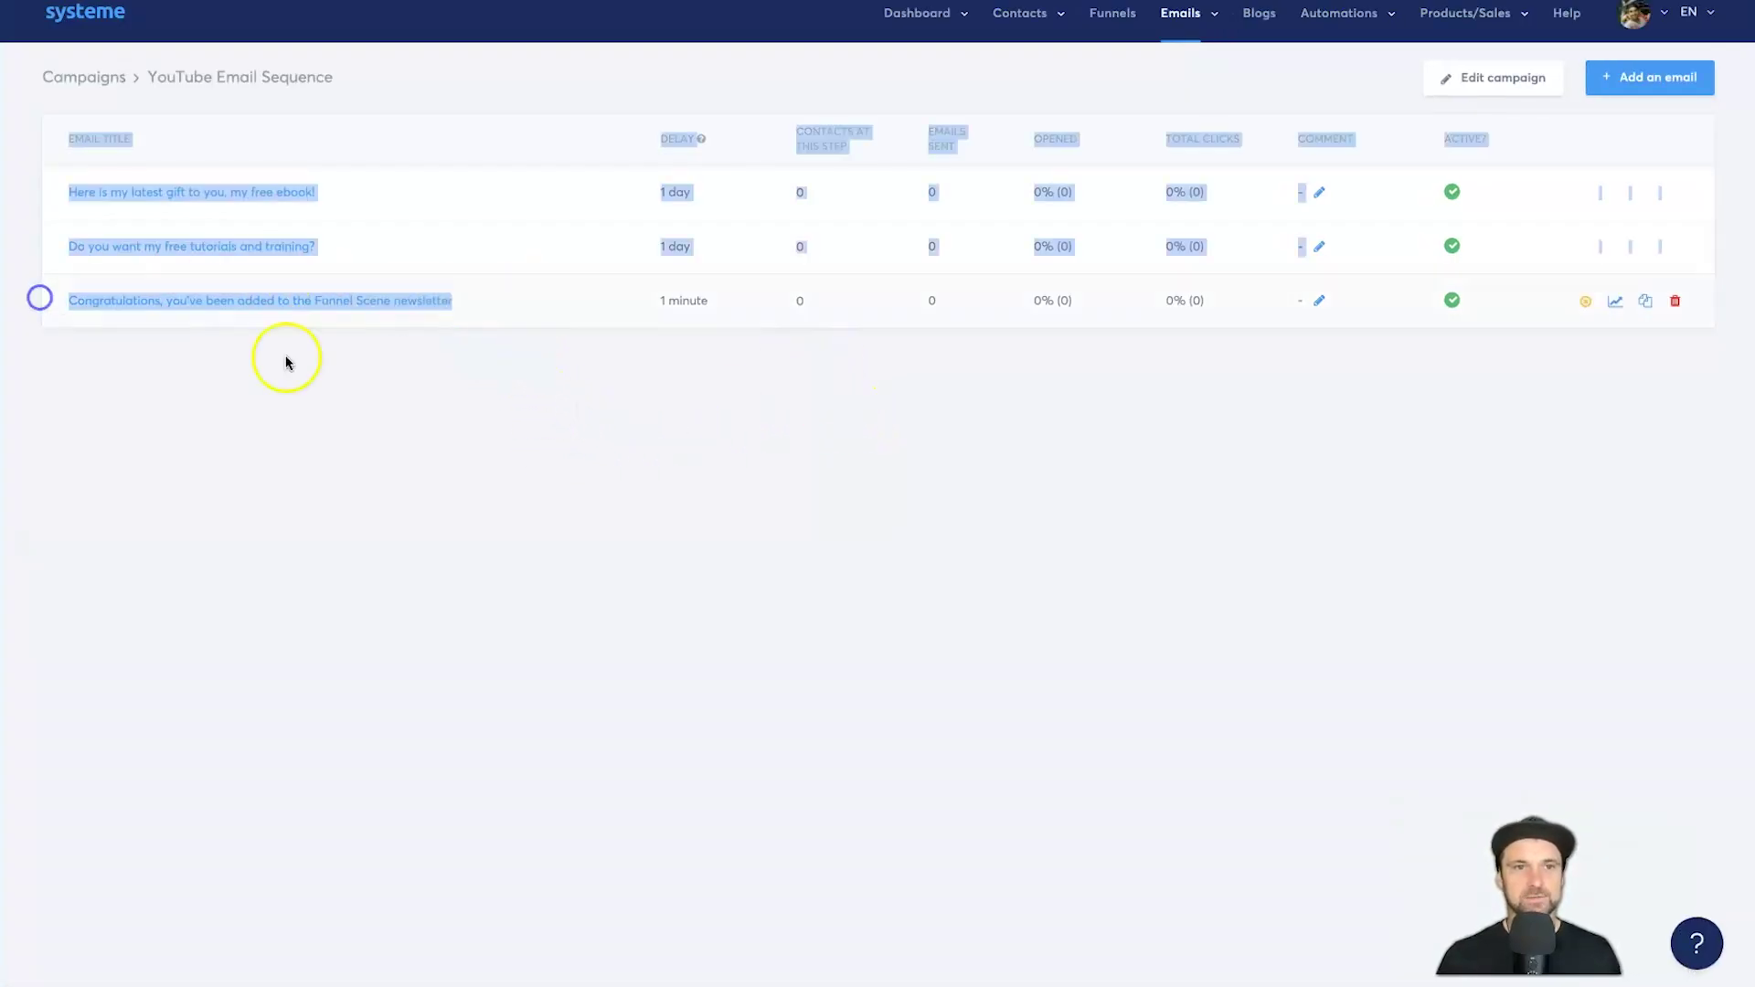
left_click(594, 402)
left_click_drag(529, 313, 725, 313)
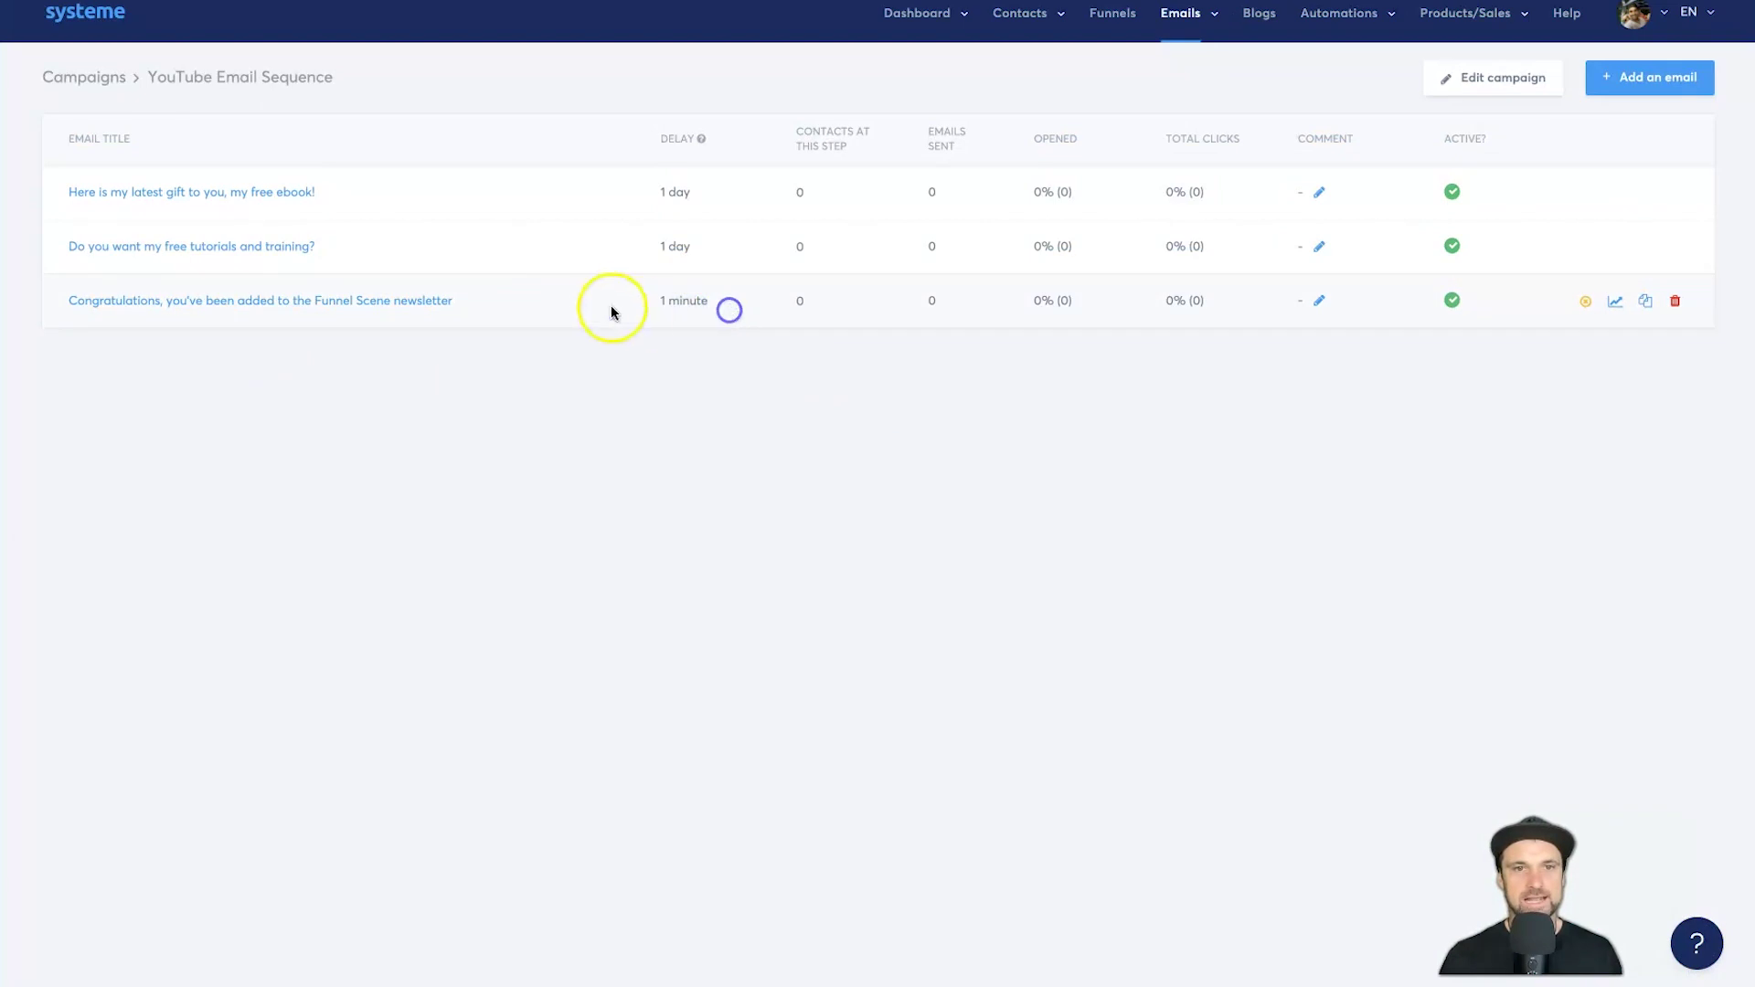
left_click_drag(748, 266, 627, 250)
left_click(627, 250)
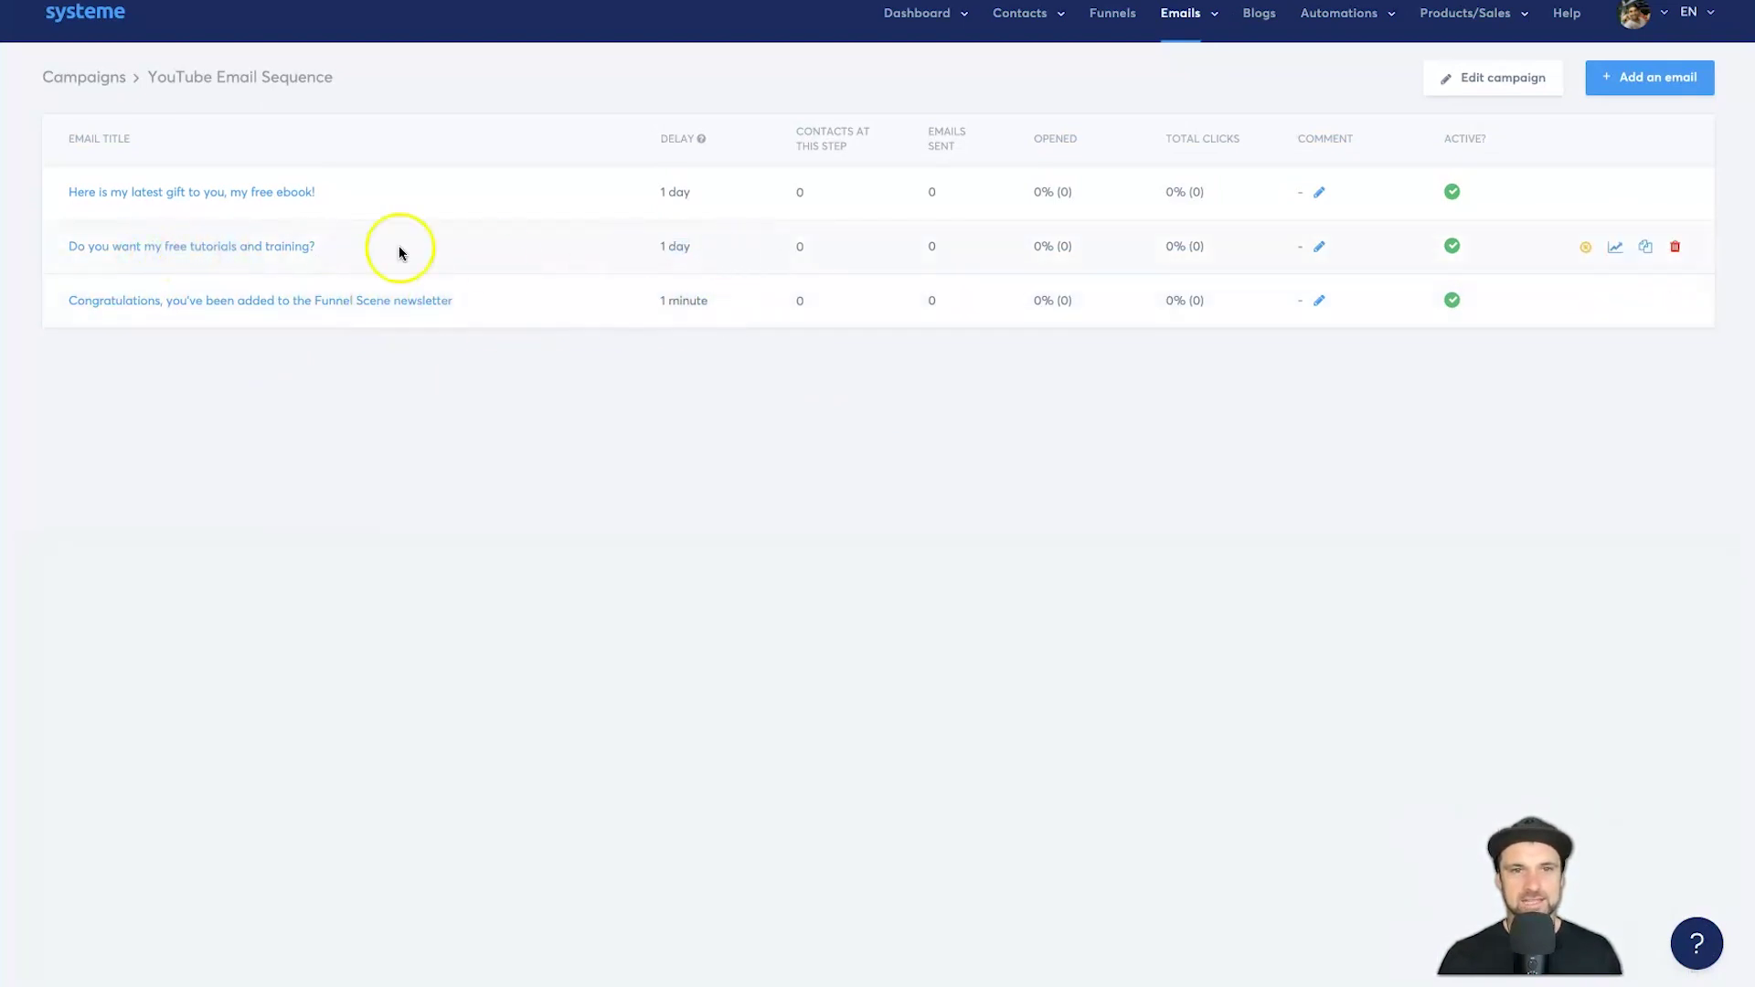
left_click_drag(685, 193, 635, 196)
left_click(402, 193)
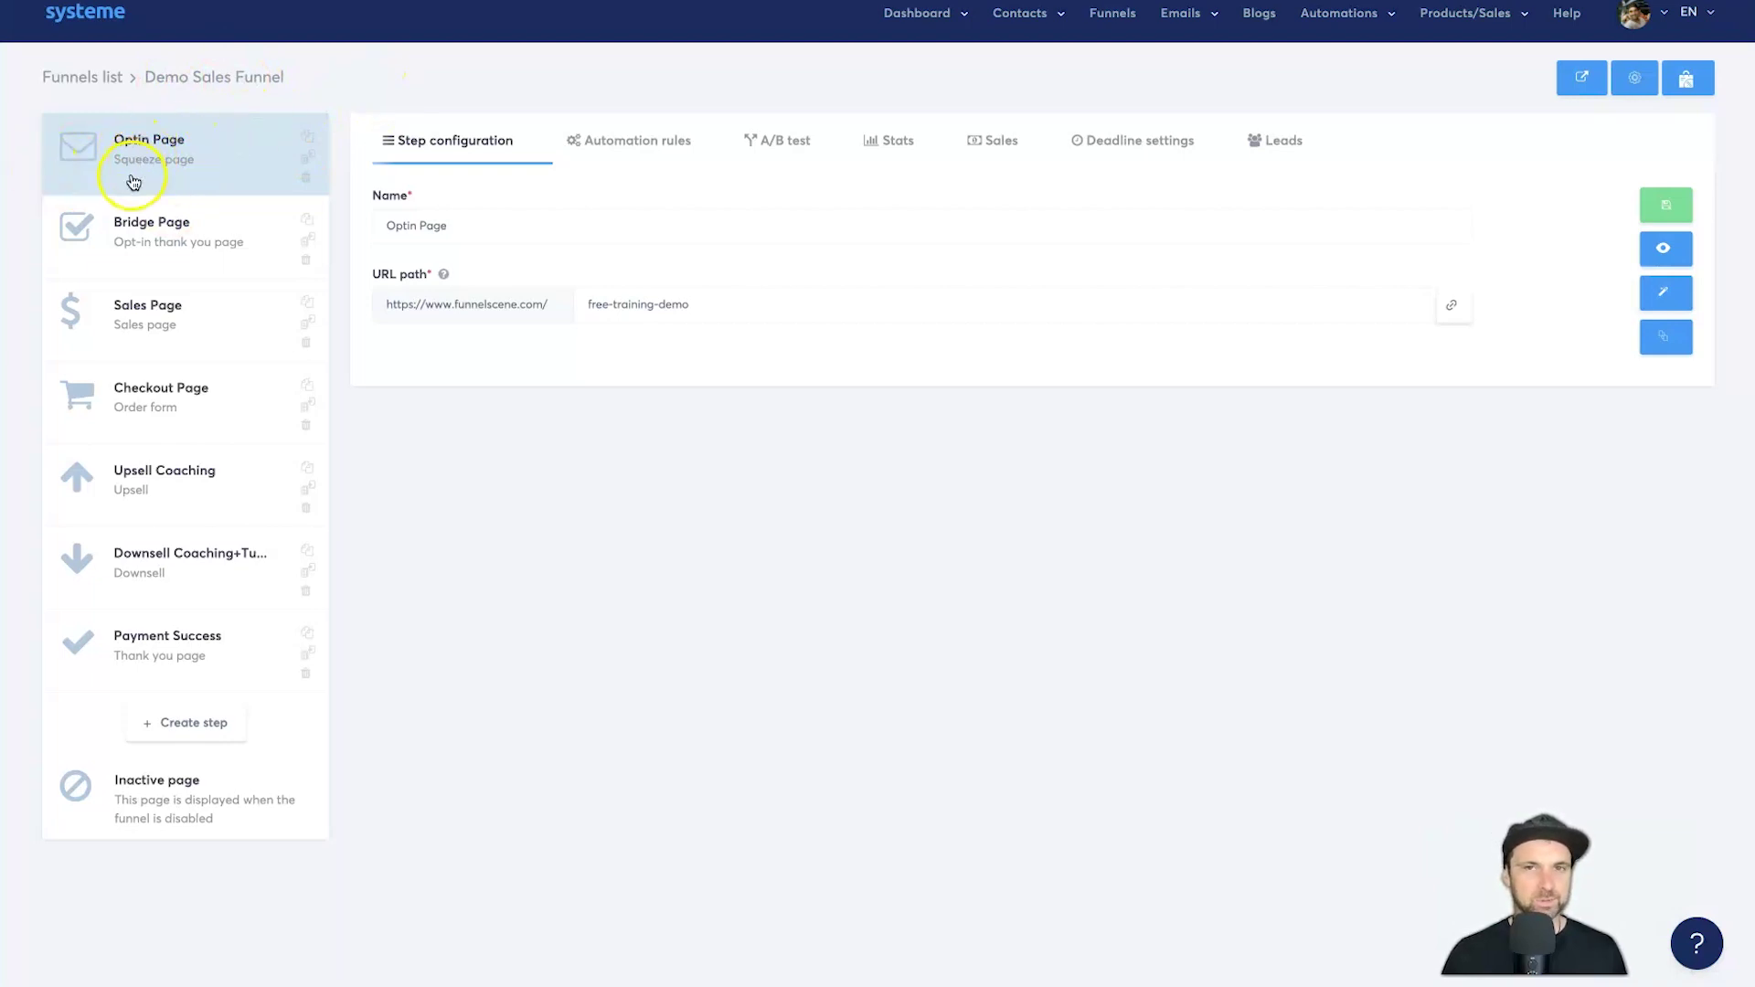
Step: Start an automation rule for the Demo Sales Funnel's Optin Page with the Funnel step form subscribed trigger
left_click(684, 138)
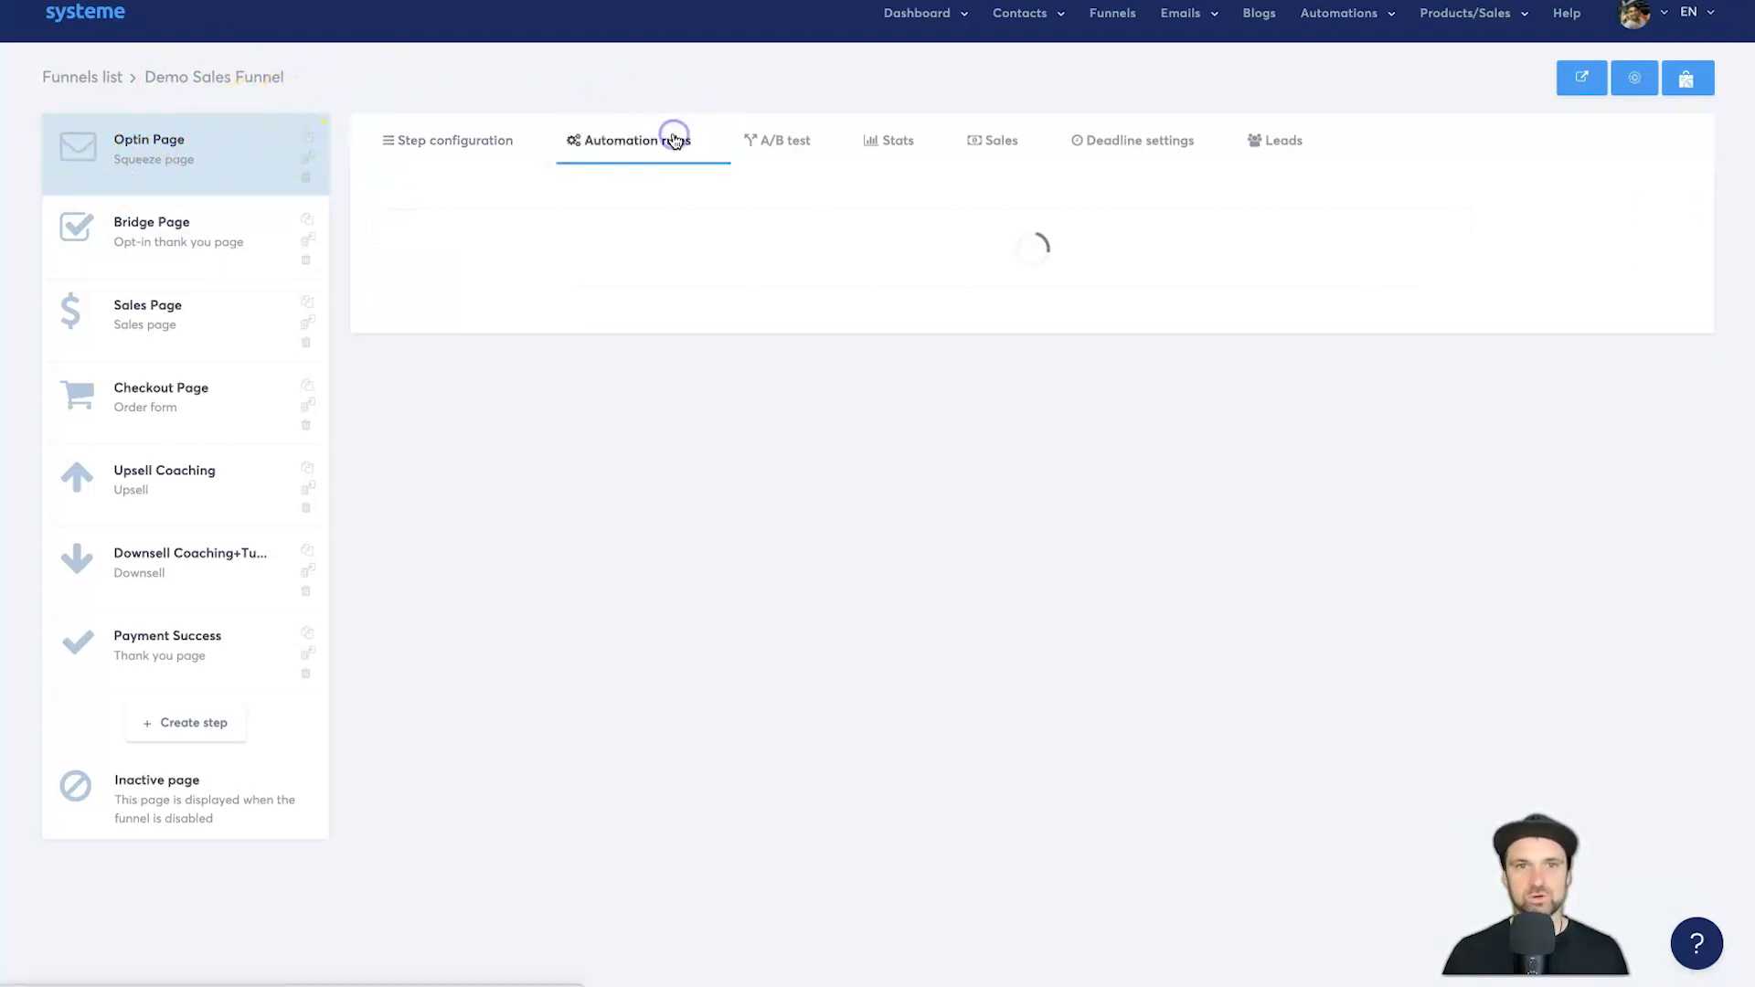
left_click(1667, 208)
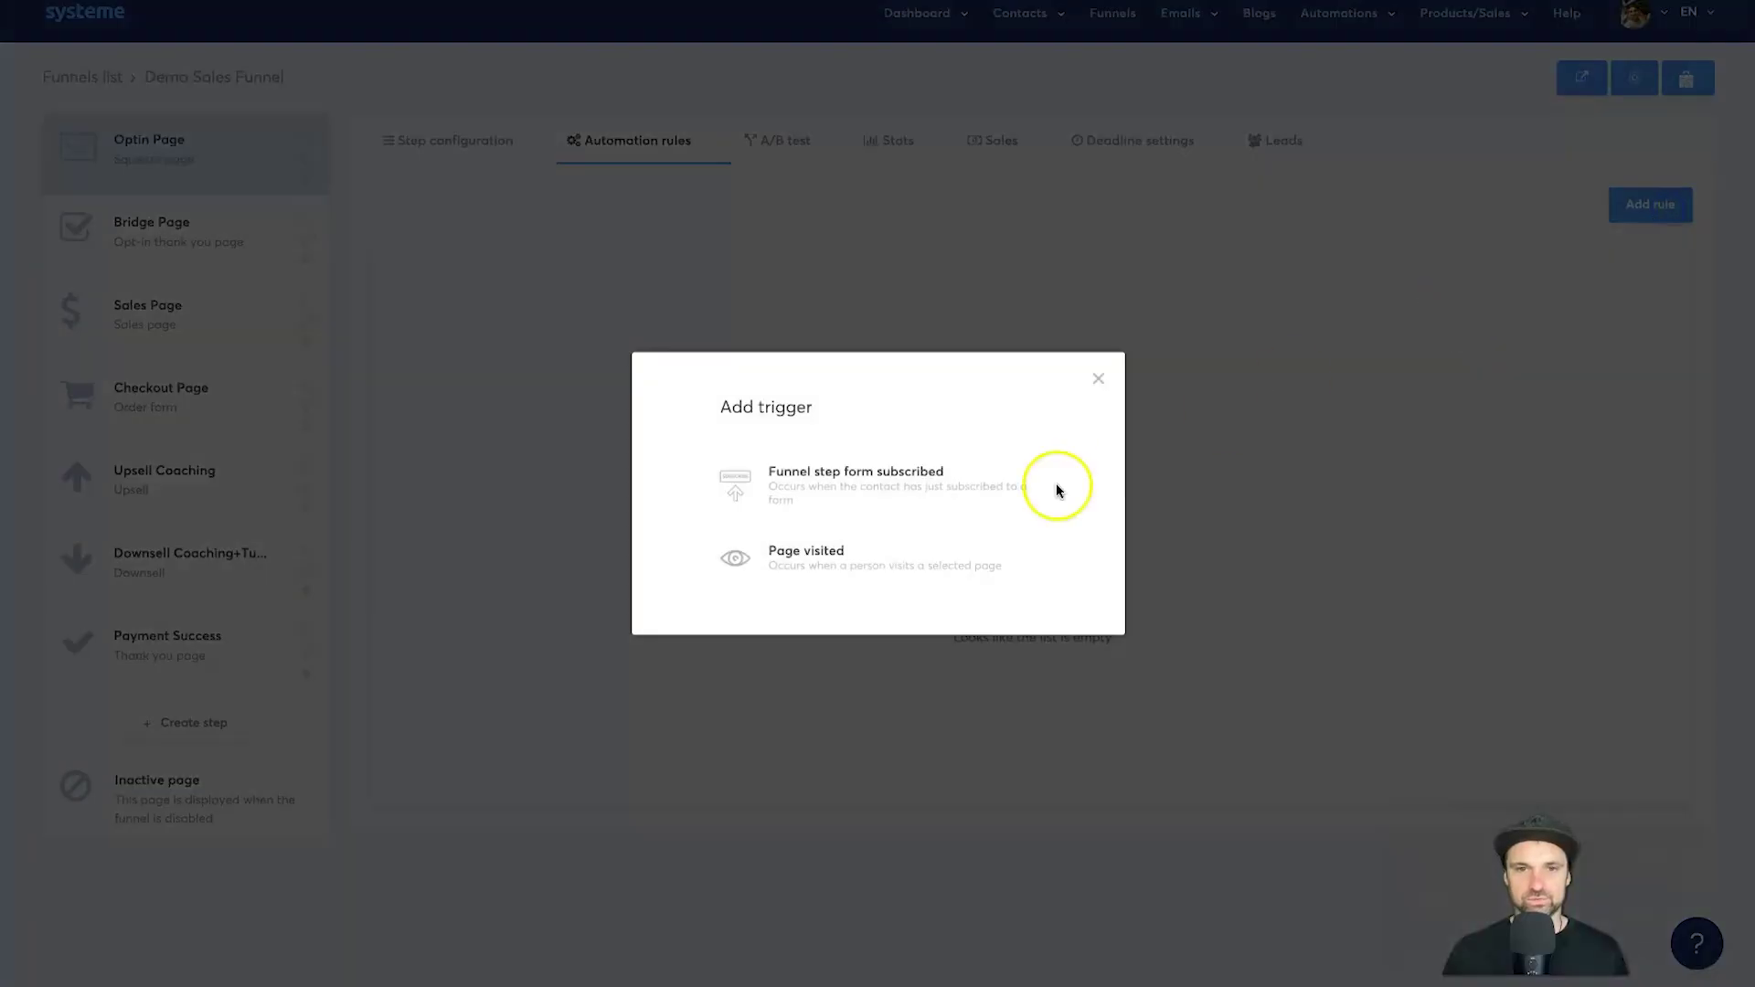
left_click(841, 485)
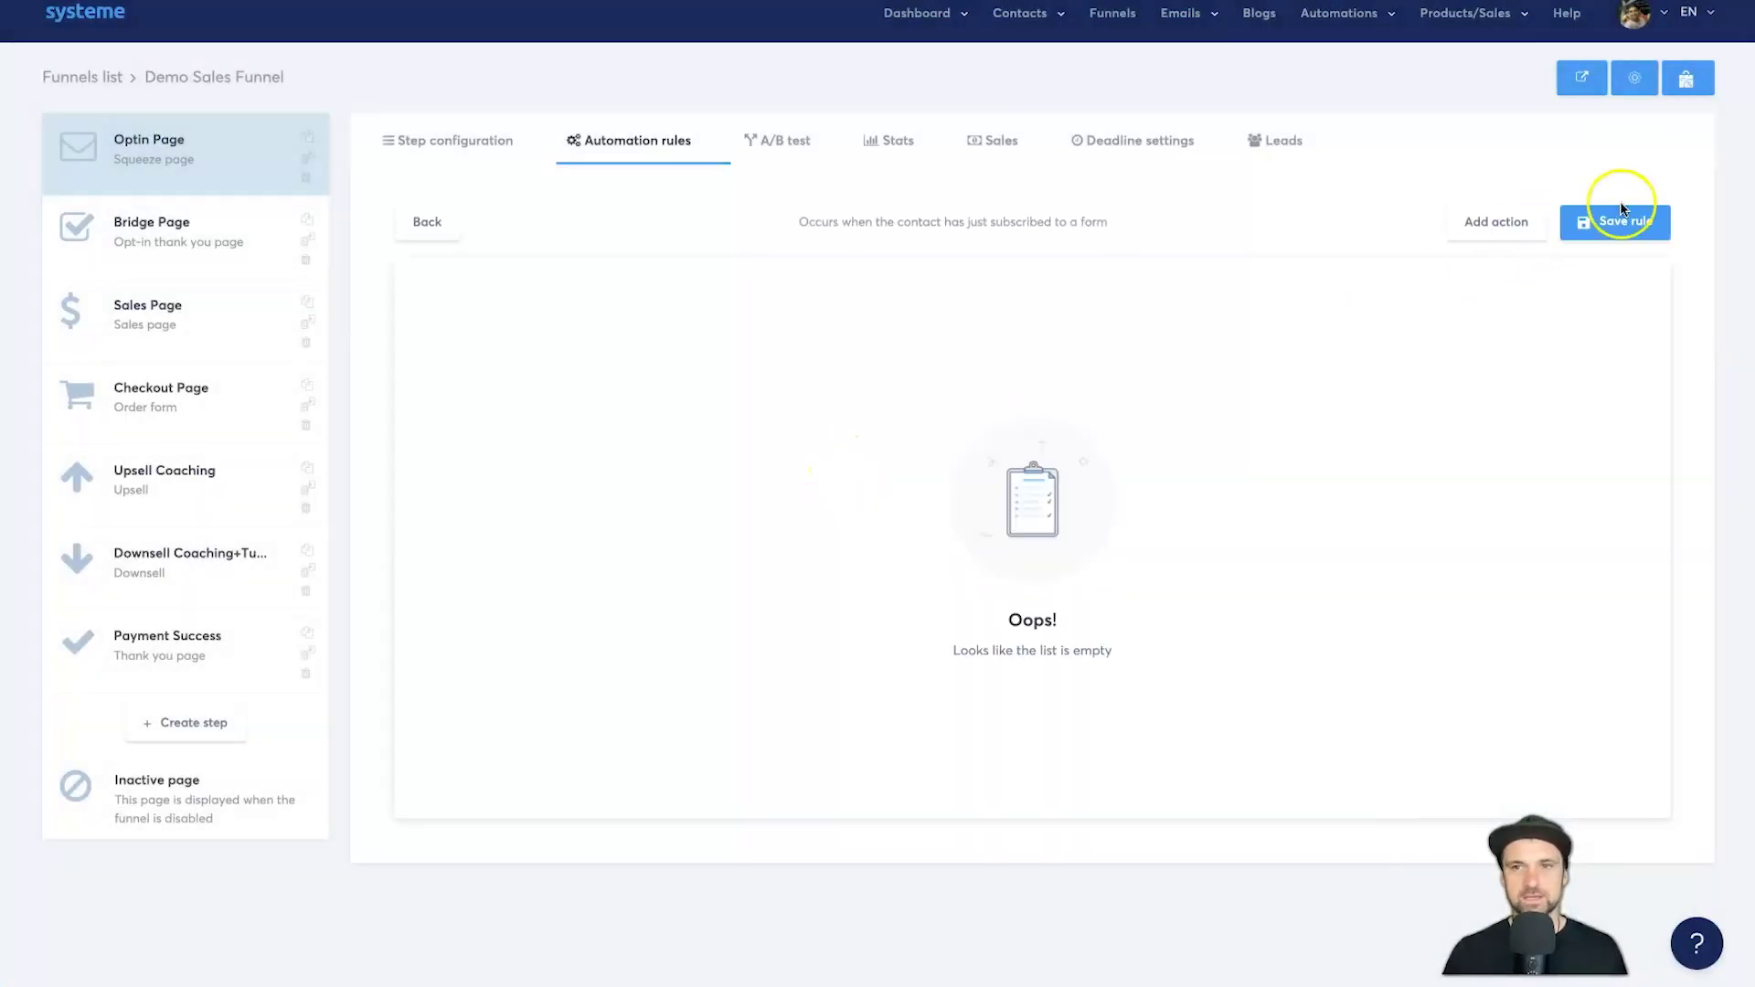
Step: Add a Subscribe to campaign action for the YouTube Email Sequence campaign to the rule and save the rule
left_click(1495, 222)
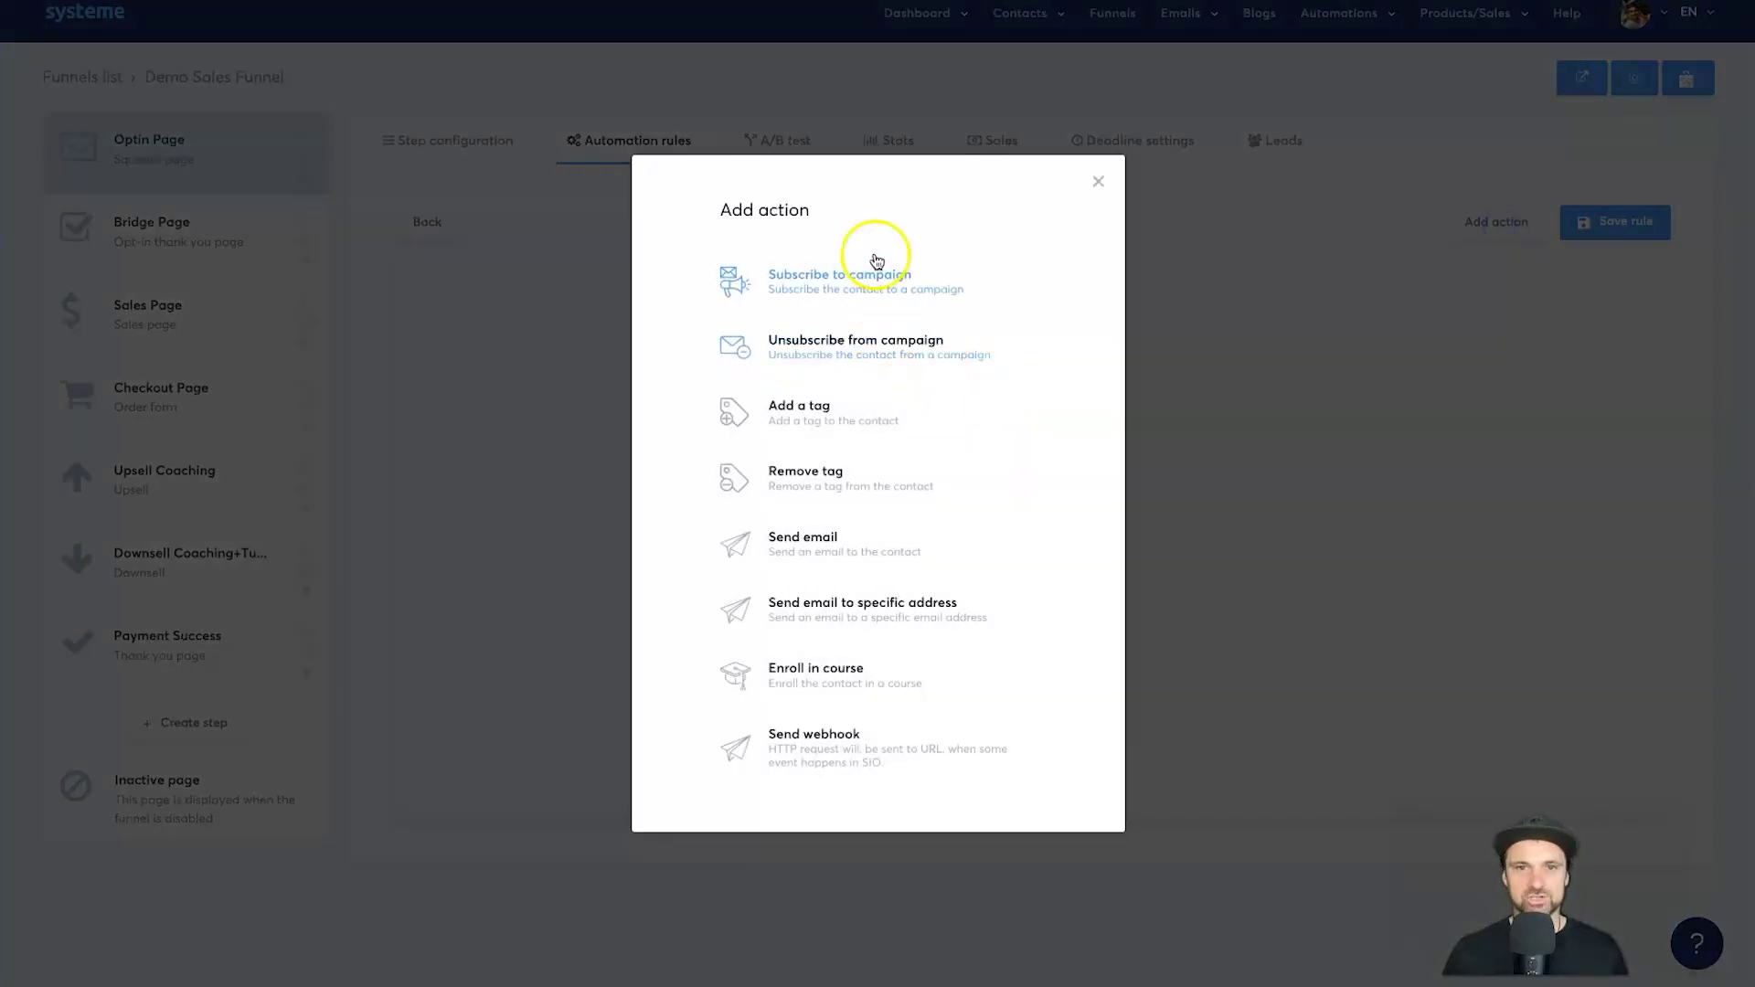
left_click(857, 288)
left_click(999, 328)
scroll(1038, 455, "down", 1)
scroll(1029, 519, "up", 3)
left_click(1039, 433)
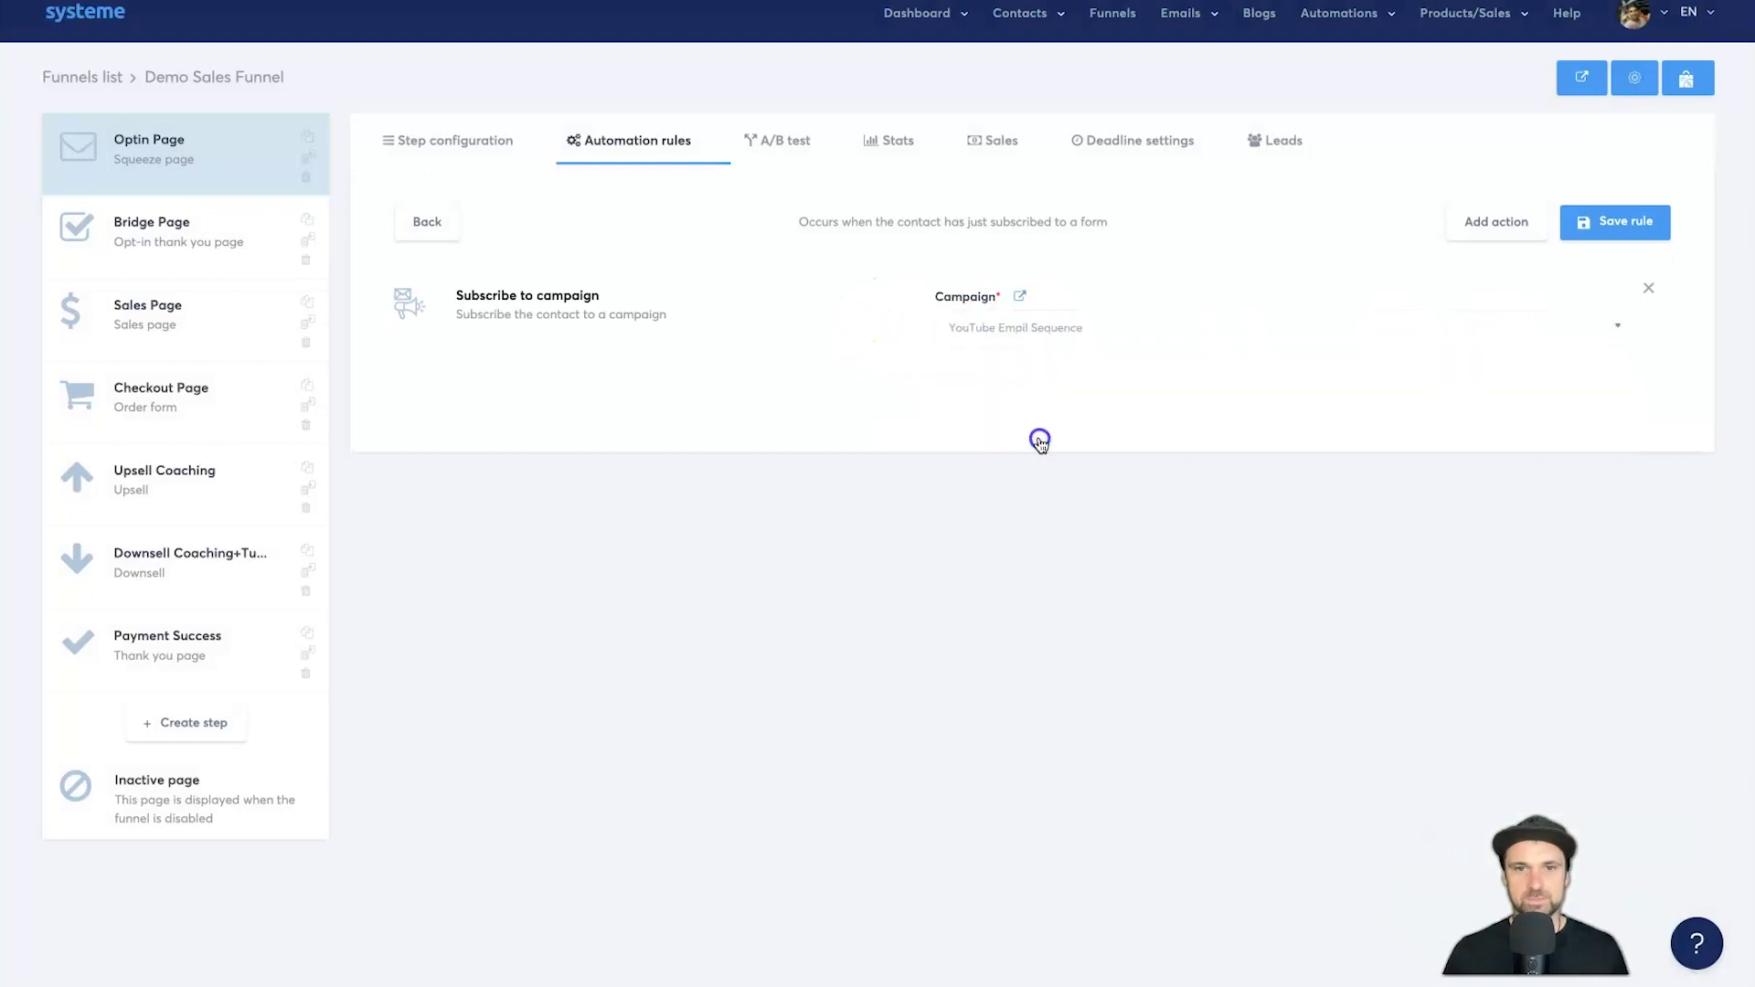
left_click(1606, 228)
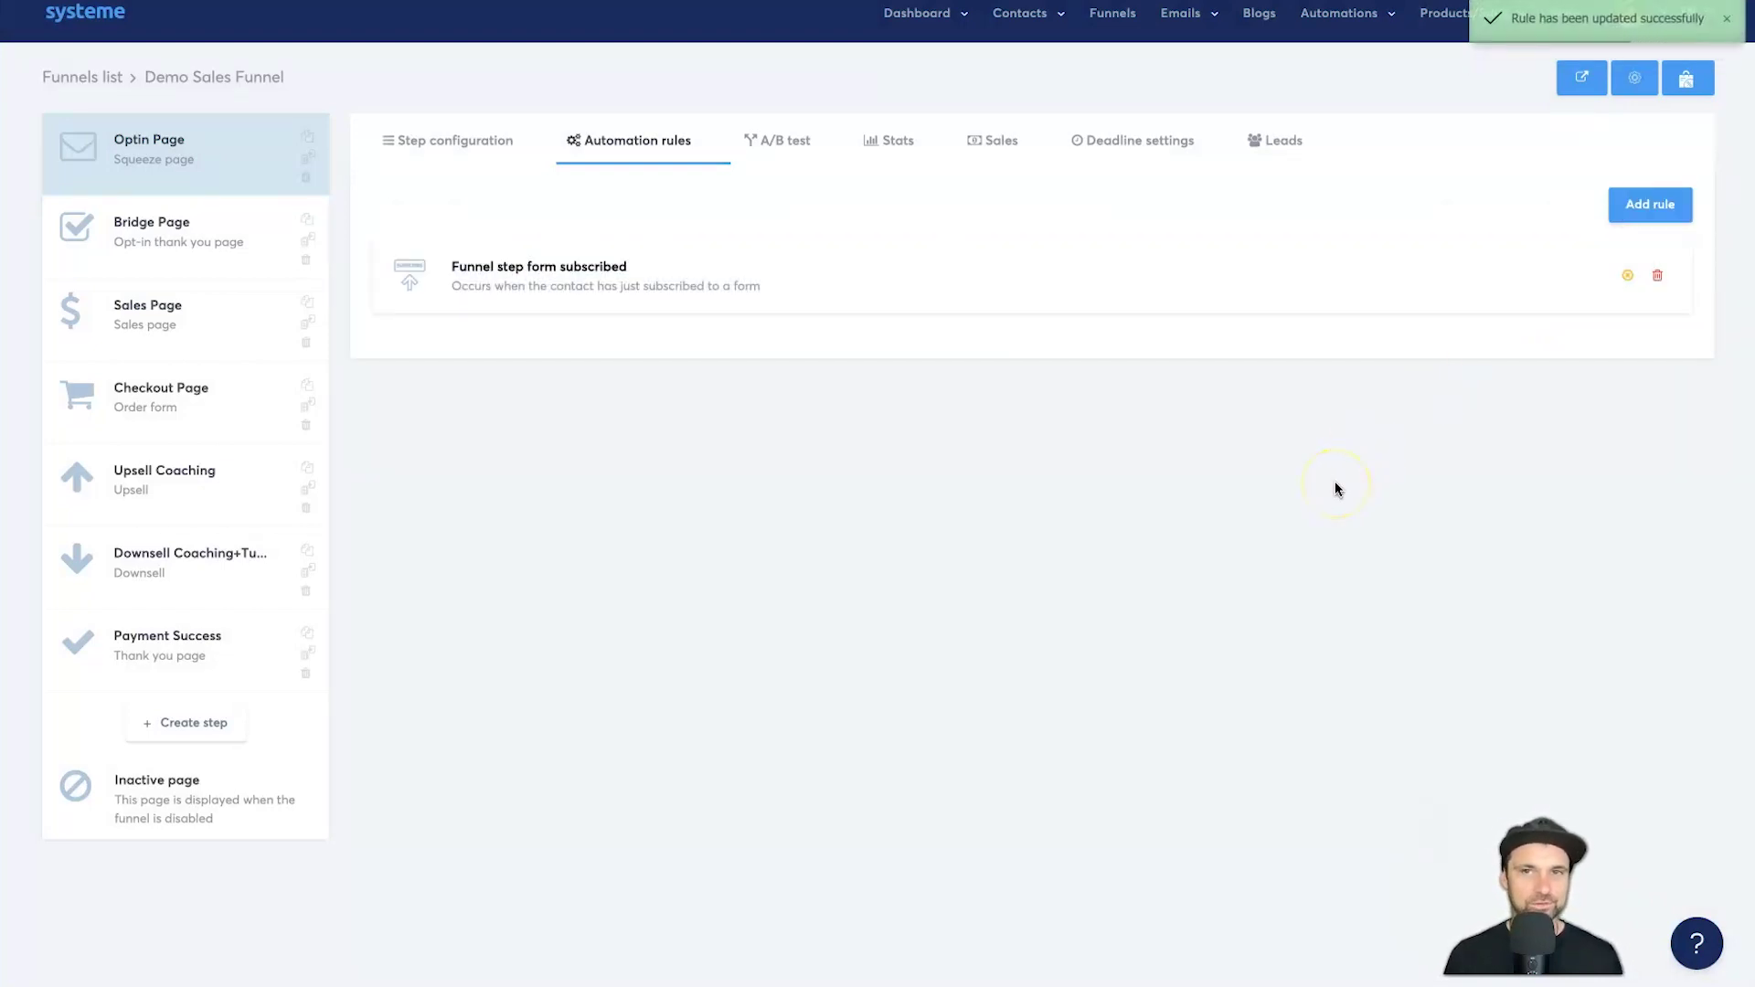